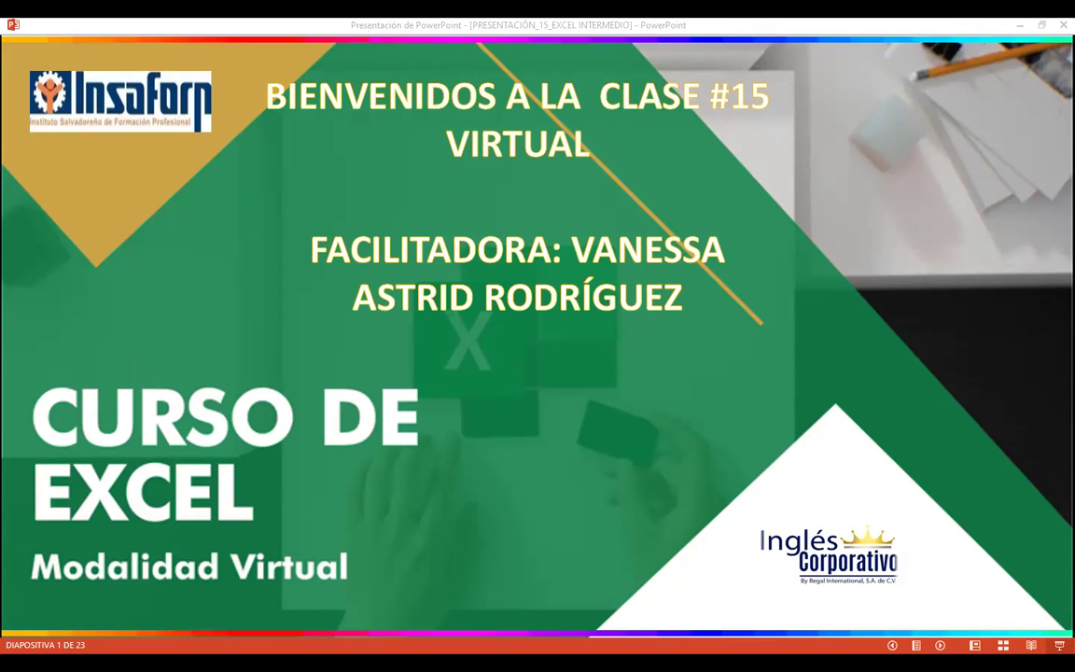
# Focus the PowerPoint slideshow showing the Excel class #15 welcome slide.
pyautogui.click(809, 297)
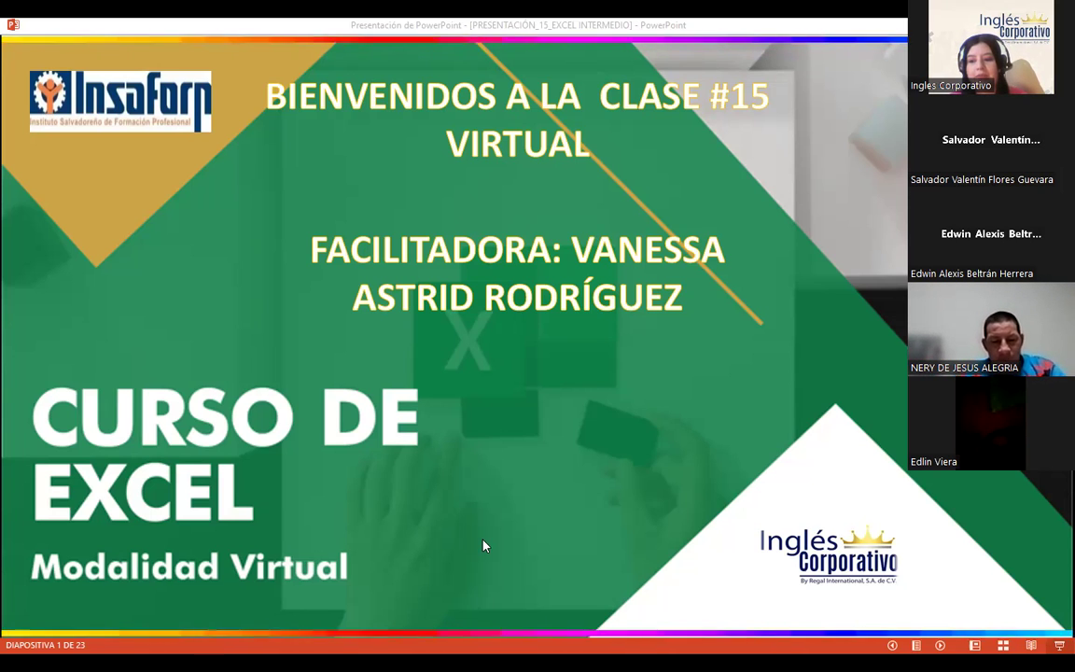
# Switch to the Excel Intermedio course page and expand Sección 4 to list its homework and exam.
pyautogui.hotkey('alt', 'Tab')
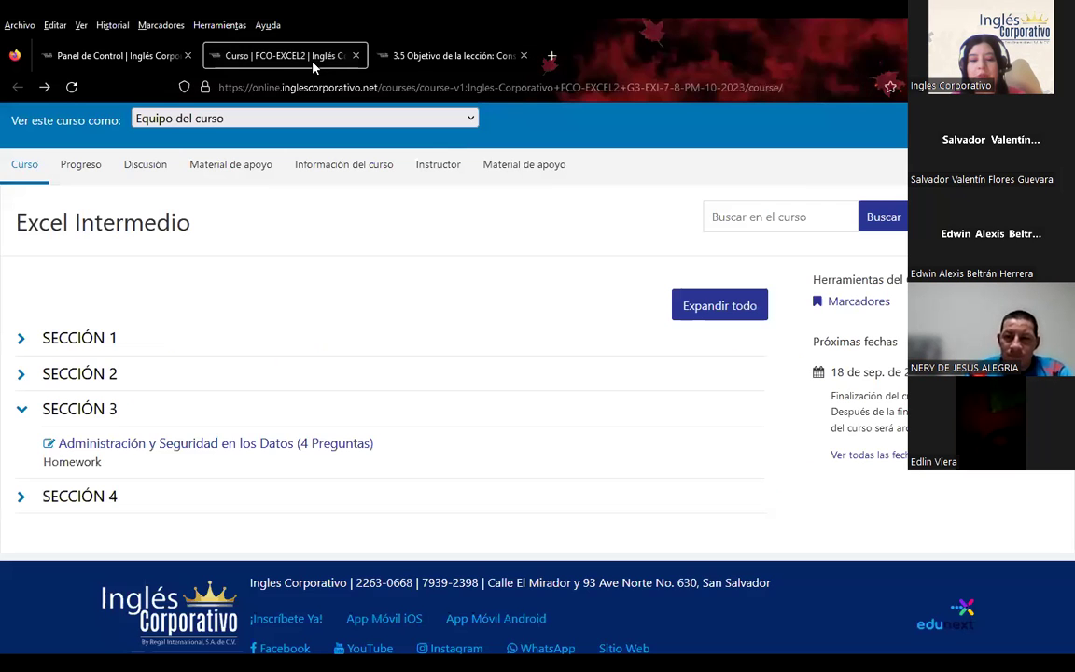
pyautogui.scroll(-1, 234, 425)
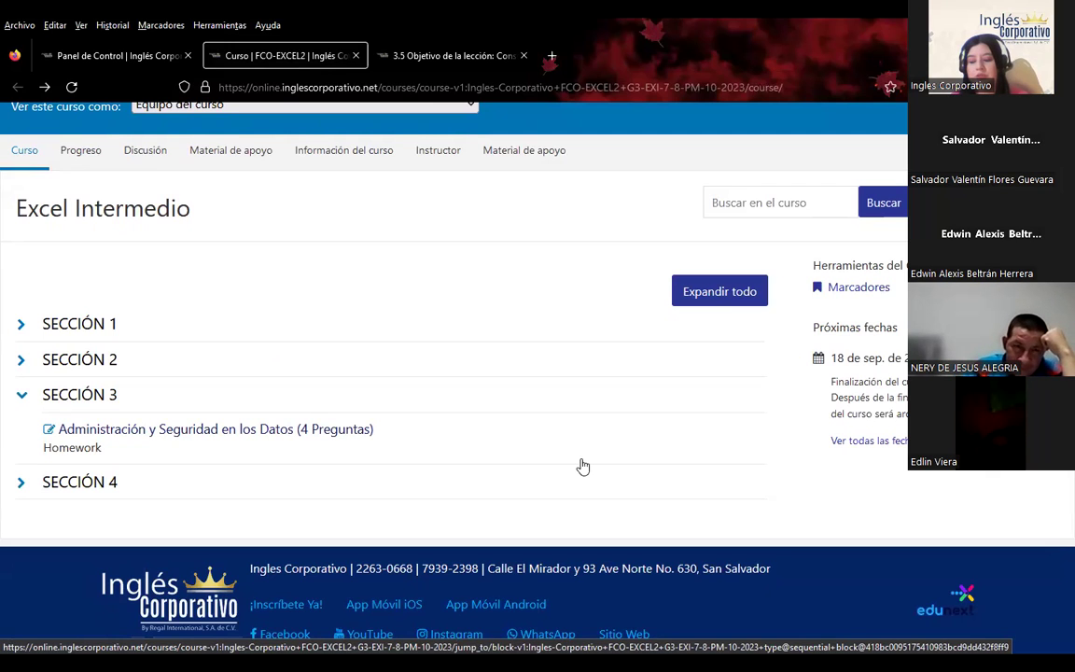
pyautogui.click(21, 480)
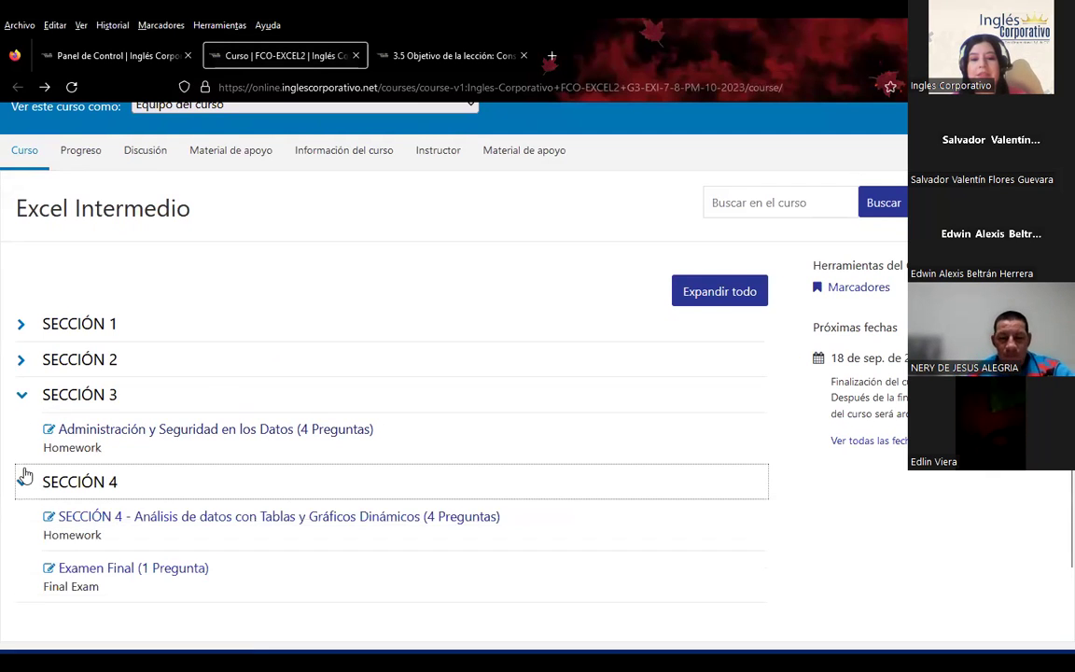
pyautogui.scroll(-2, 23, 466)
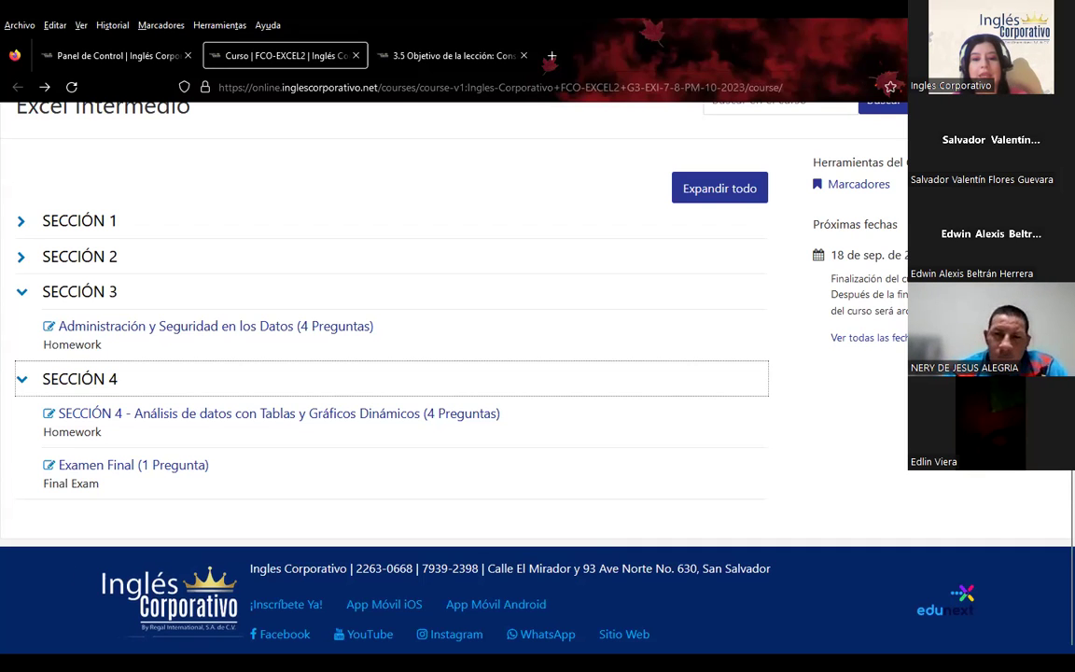
# Open lesson 3.5 Objetivo de la lección: Consolidar datos and skim its explanation.
pyautogui.click(401, 54)
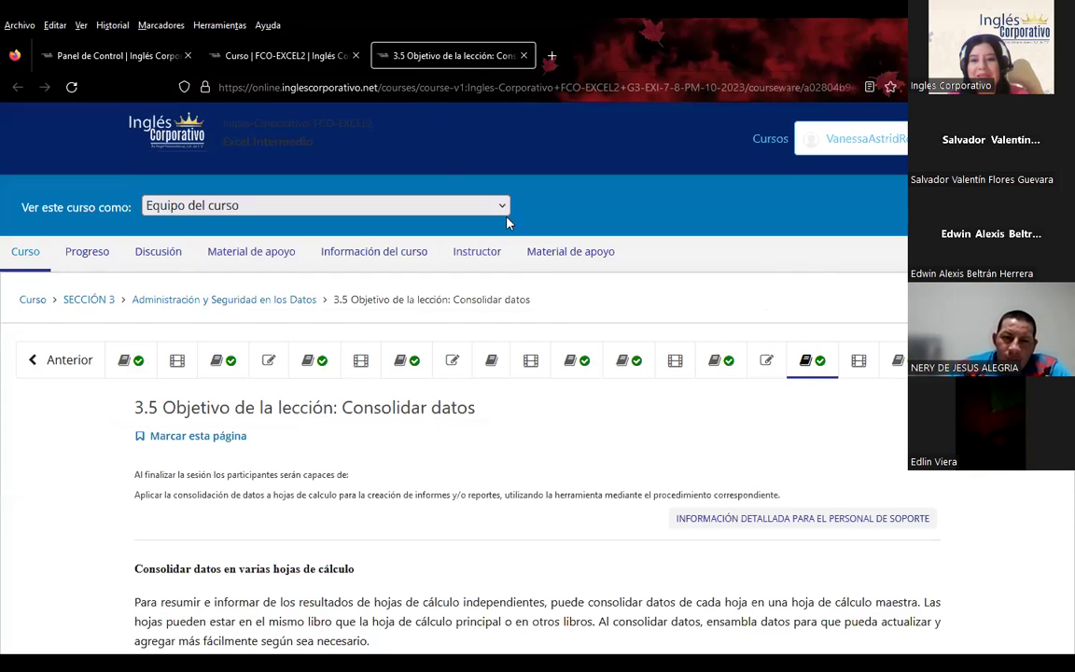
pyautogui.scroll(-4, 573, 432)
pyautogui.scroll(3, 571, 464)
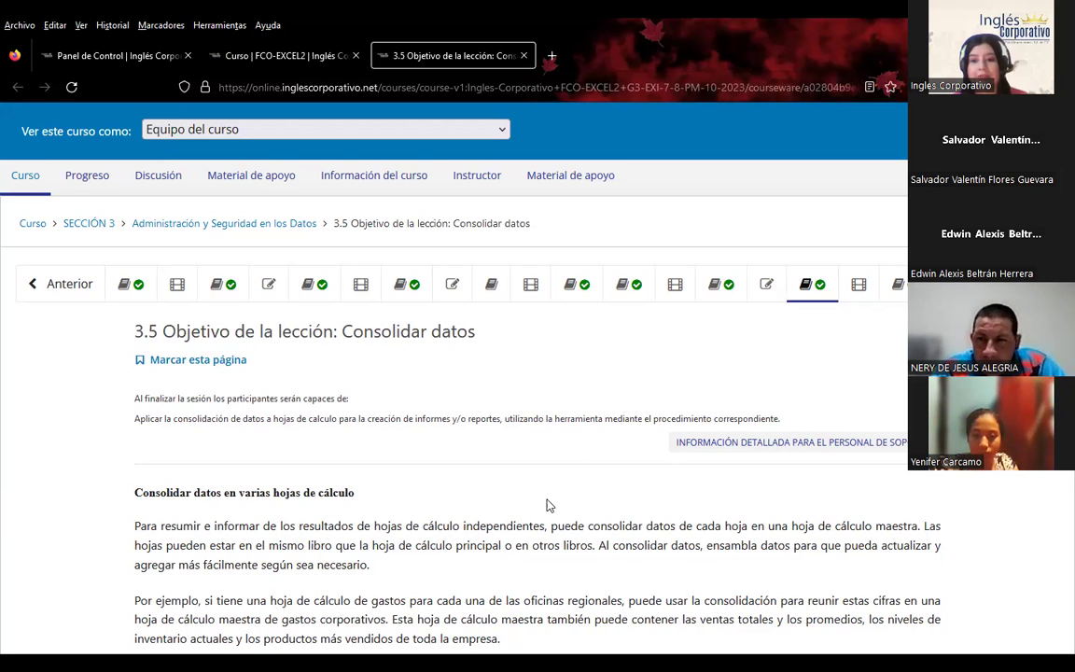
# Move to the Foro de discusión y preguntas clase #15 unit and scroll through it.
pyautogui.click(898, 284)
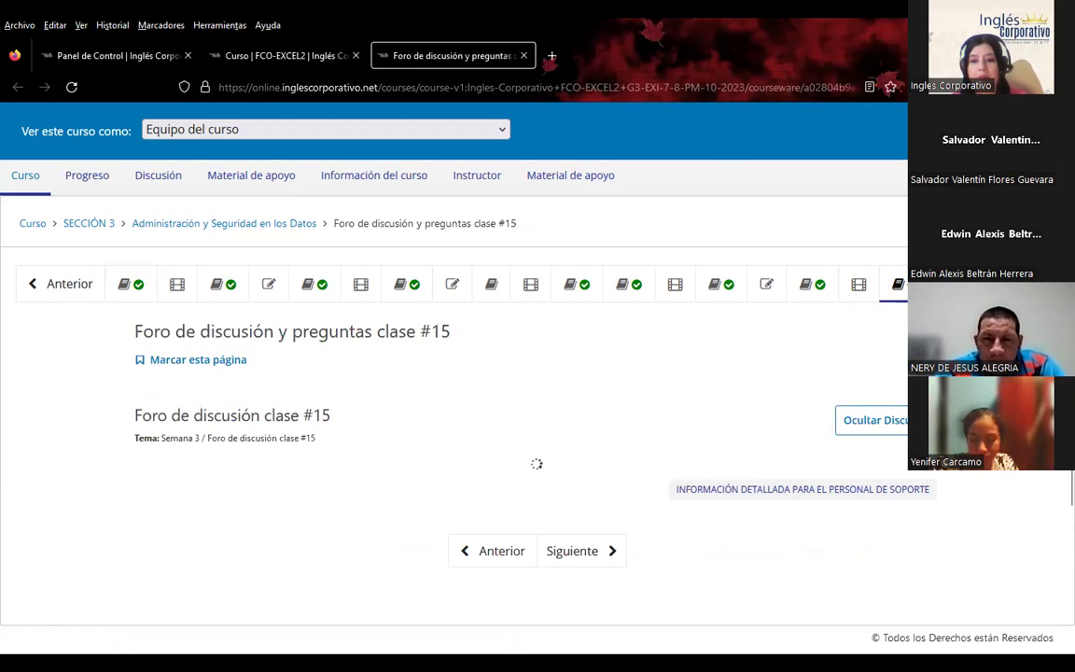
pyautogui.scroll(-3, 455, 405)
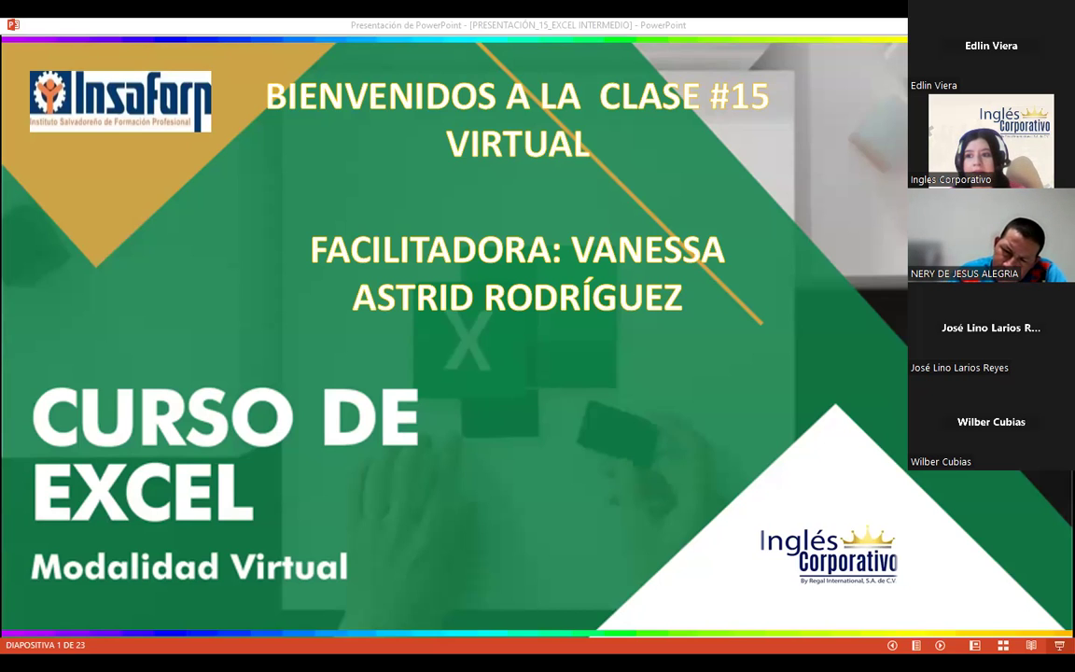
# Advance the slideshow from the Sesión 15 title slide to the AGENDA slide, 3 of 23.
pyautogui.click(654, 214)
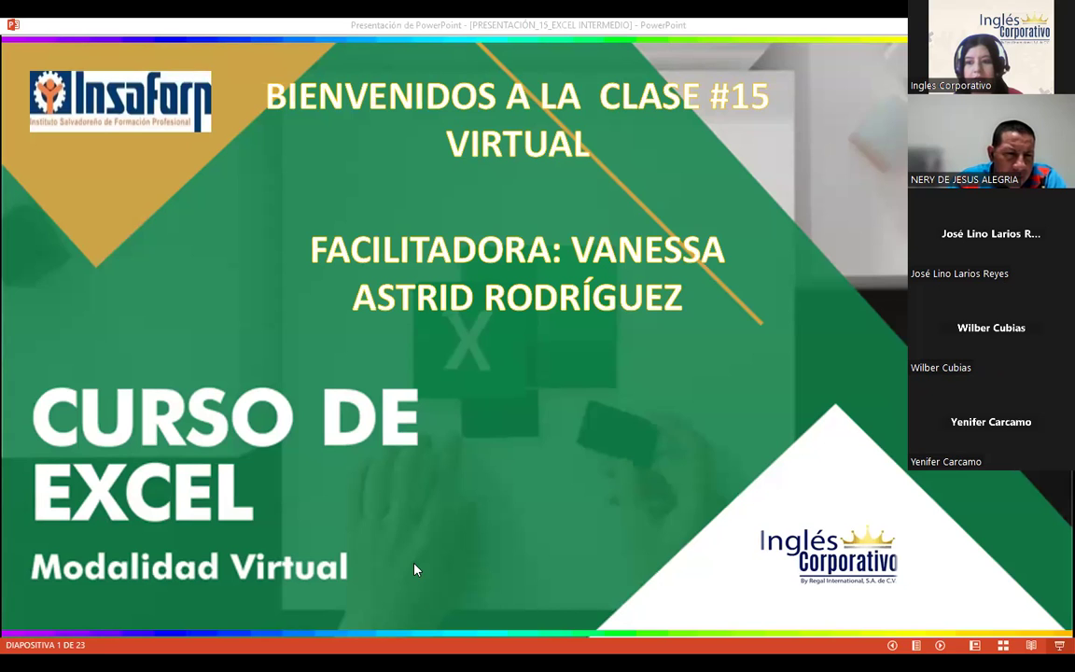
pyautogui.click(643, 469)
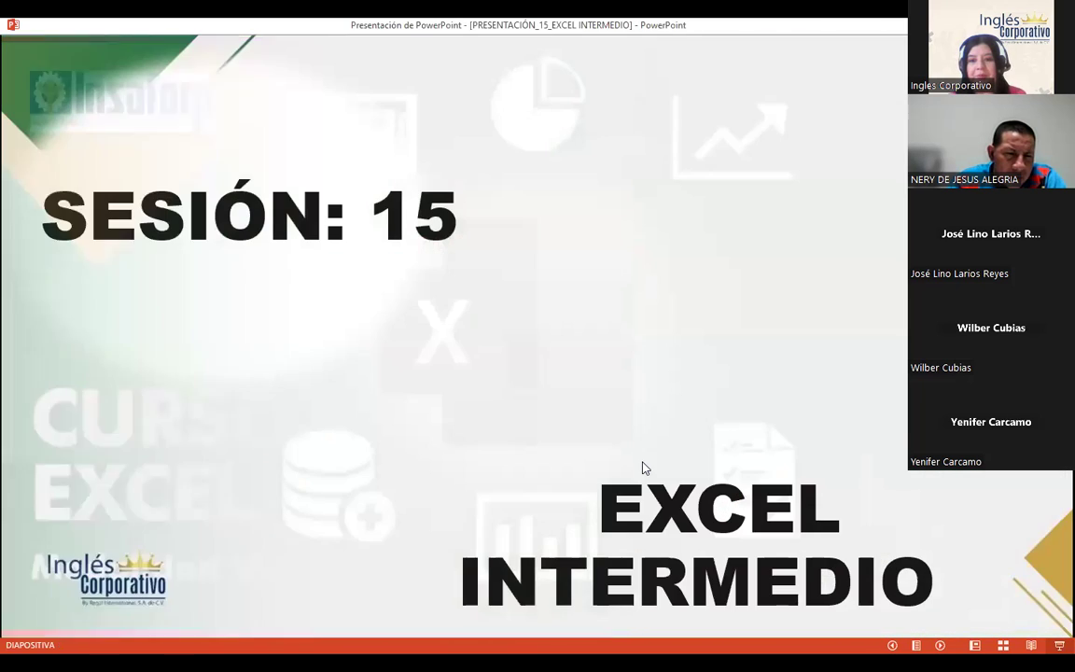
pyautogui.click(643, 469)
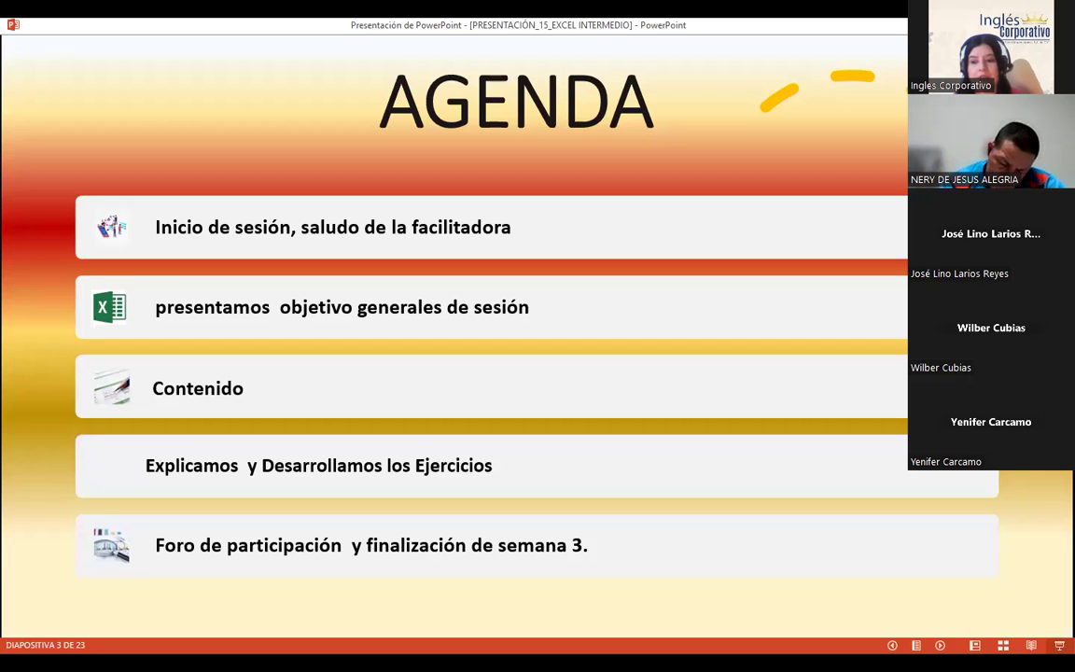
# Advance to slide 4, OBJETIVO GENERAL DE LA SESIÓN, about the consolidar datos tool.
pyautogui.click(884, 180)
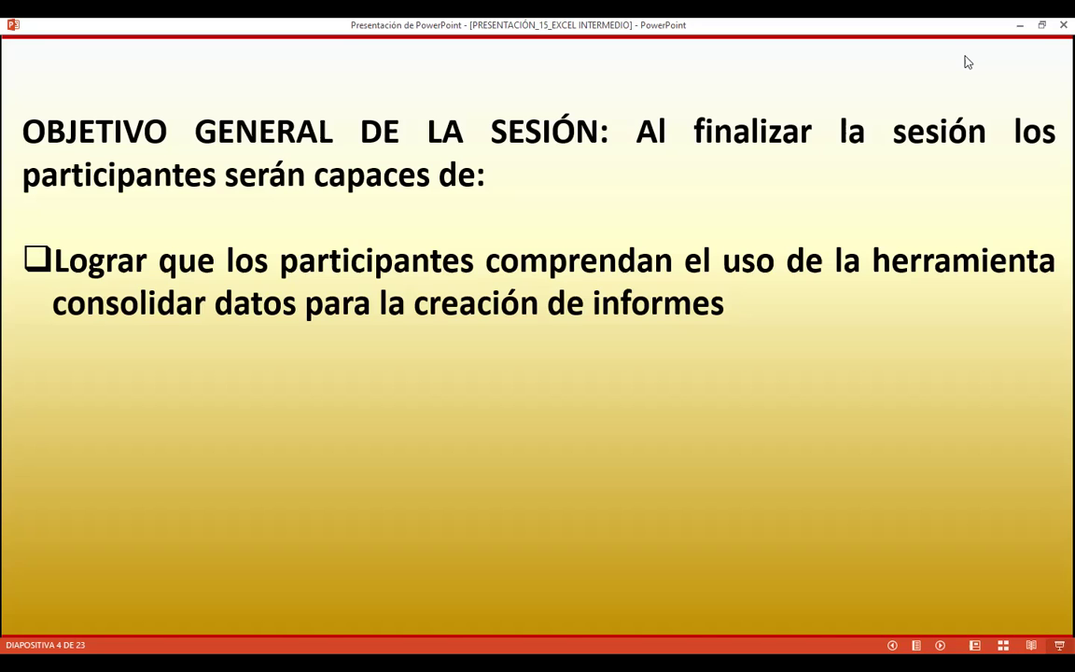
# Advance to slide 5, CONSOLIDAR, on combining worksheet data into a master sheet.
pyautogui.click(968, 62)
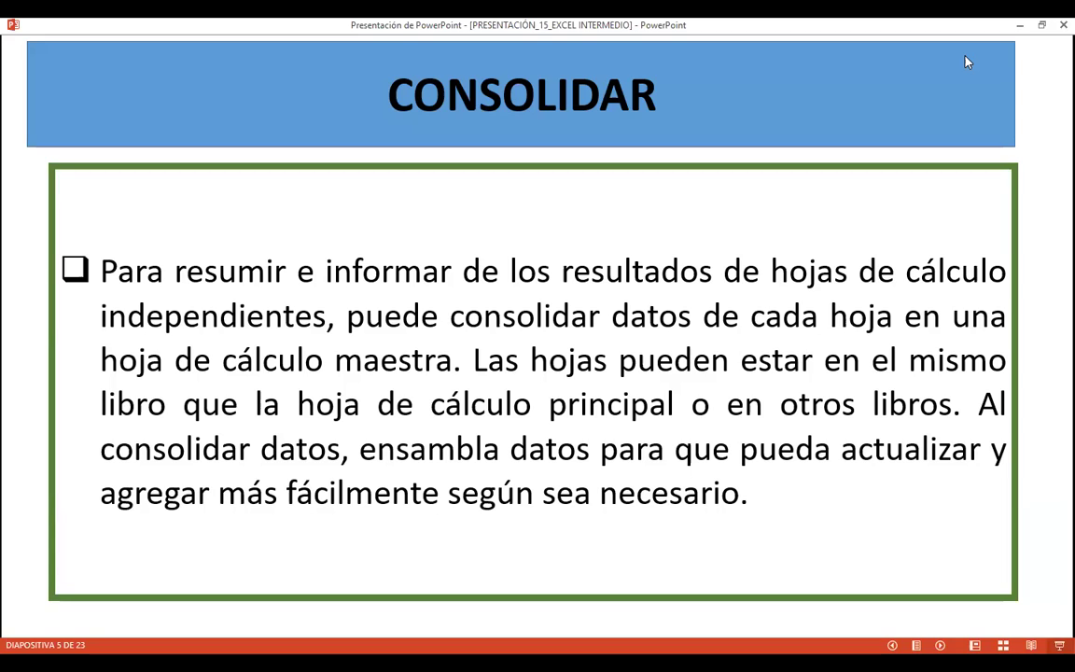
pyautogui.click(968, 61)
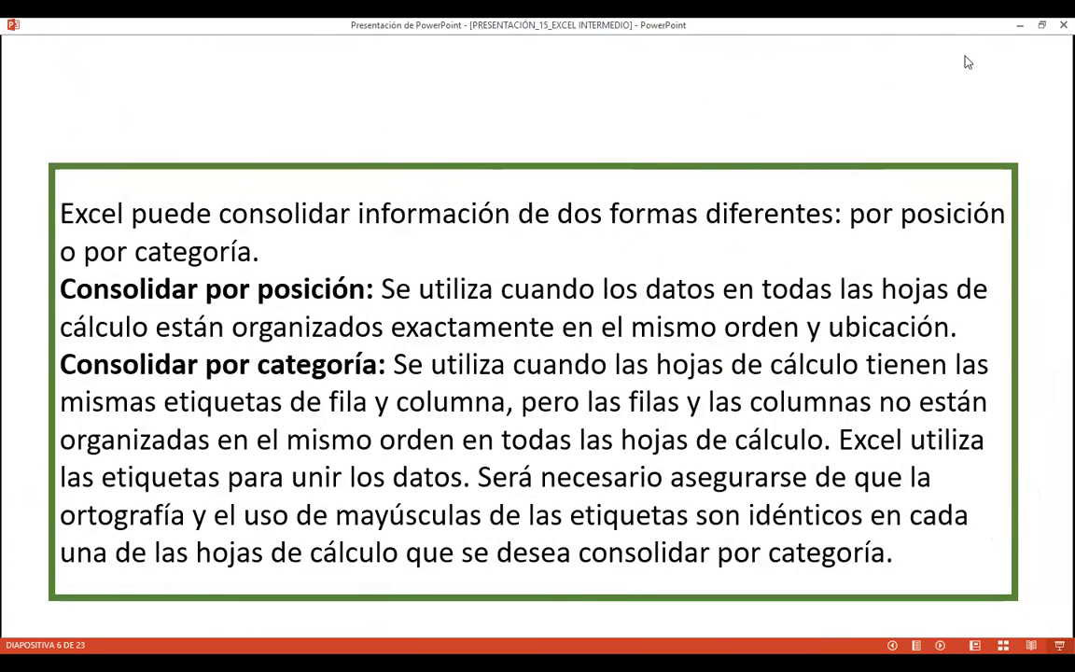
pyautogui.click(968, 62)
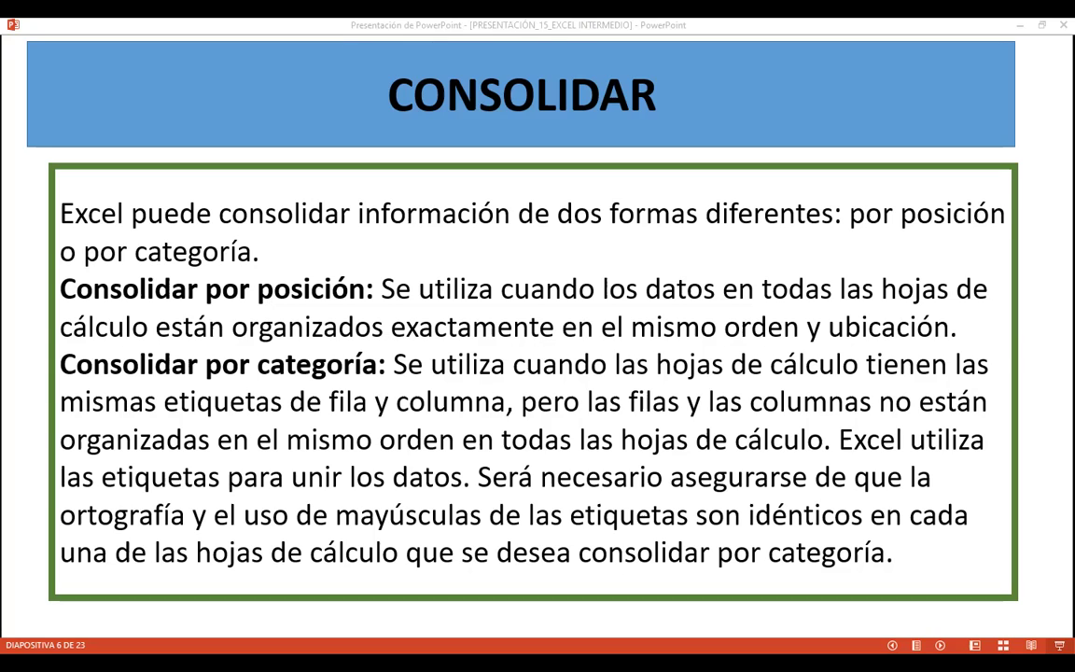
pyautogui.click(997, 33)
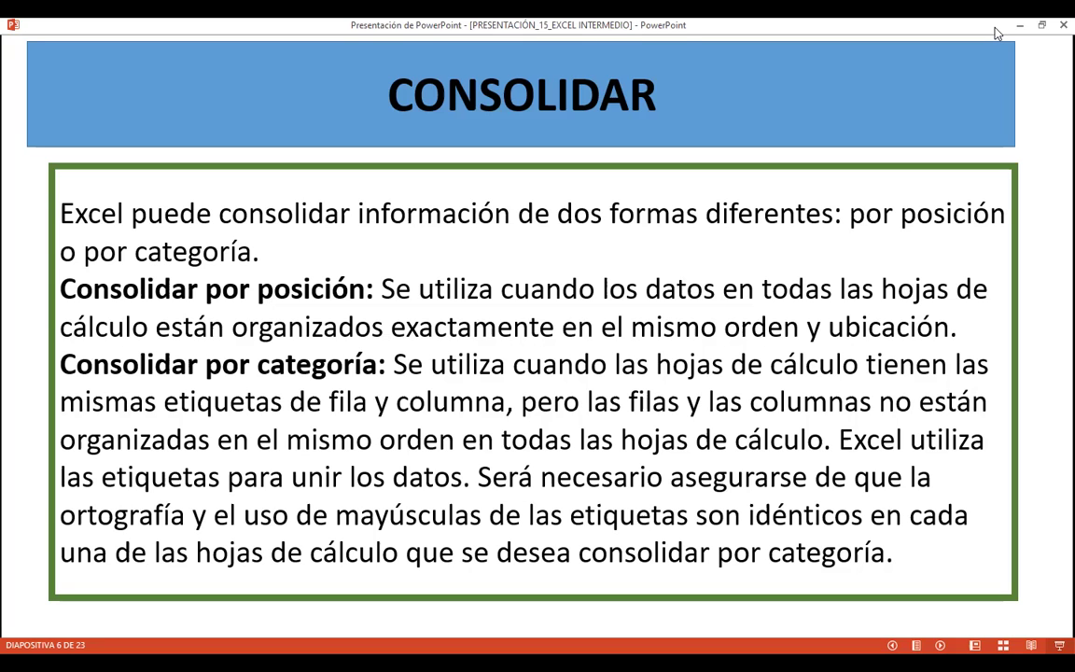
# Advance to slide 7, CONSOLIDAR, and play its title animation.
pyautogui.press('Right')
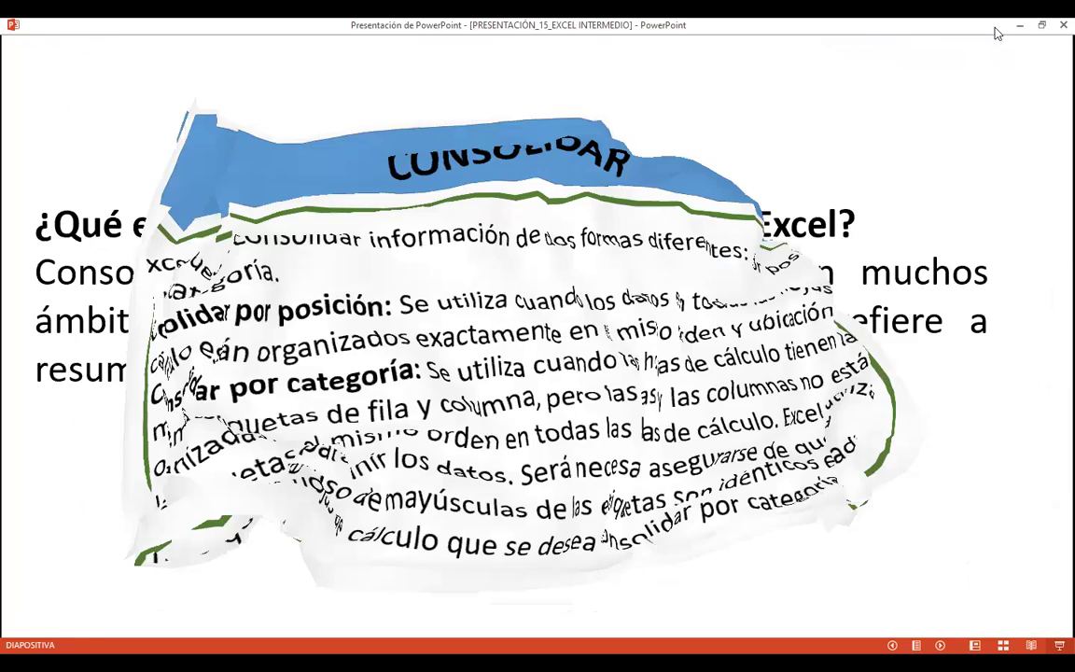
pyautogui.press('Right')
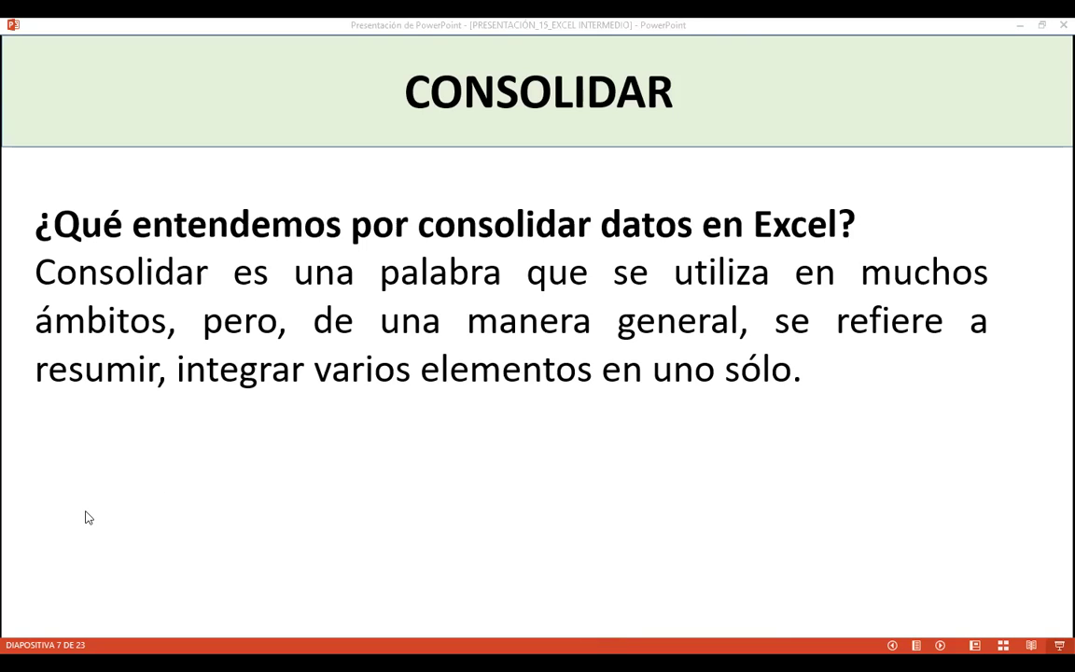
pyautogui.hotkey('alt', 'Tab')
pyautogui.click(20, 628)
pyautogui.click(21, 627)
pyautogui.click(21, 627)
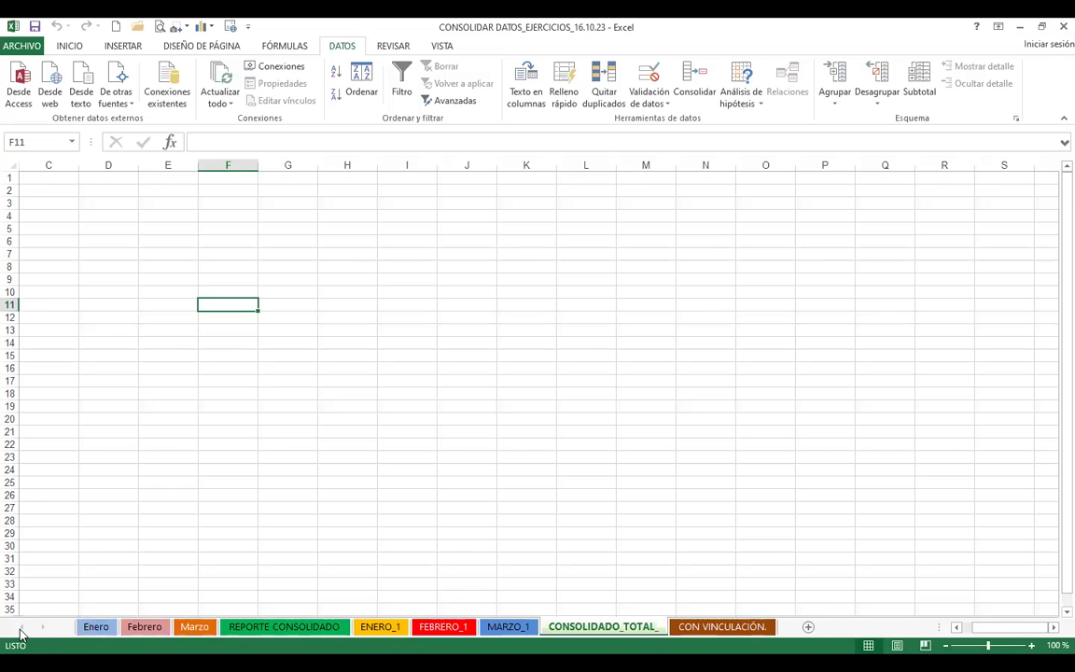
pyautogui.rightClick(104, 631)
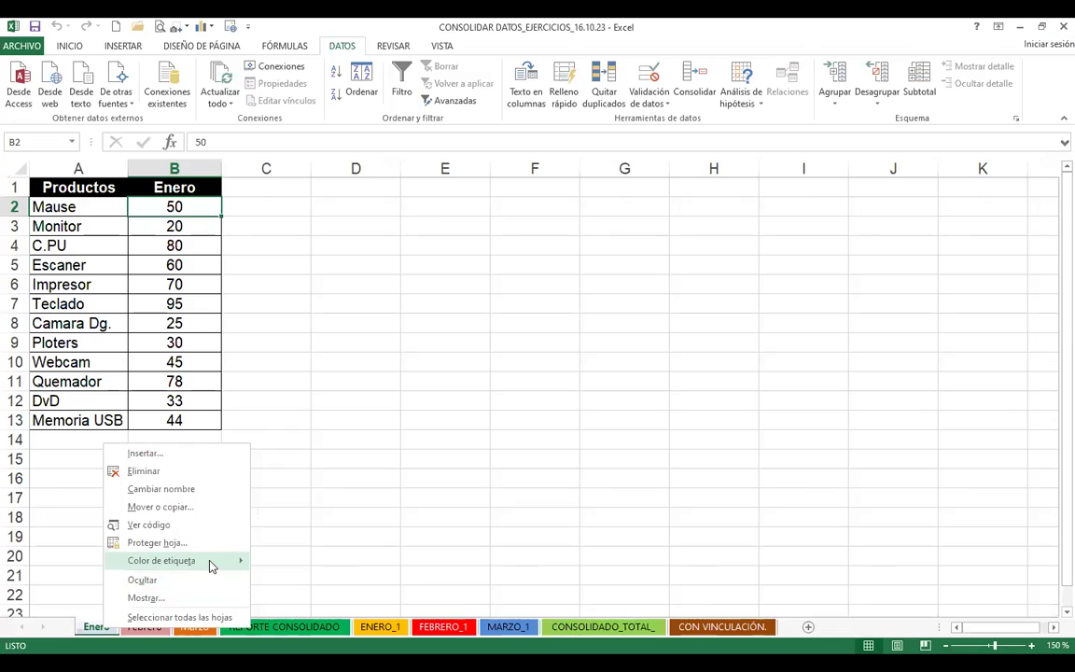
pyautogui.moveTo(161, 560)
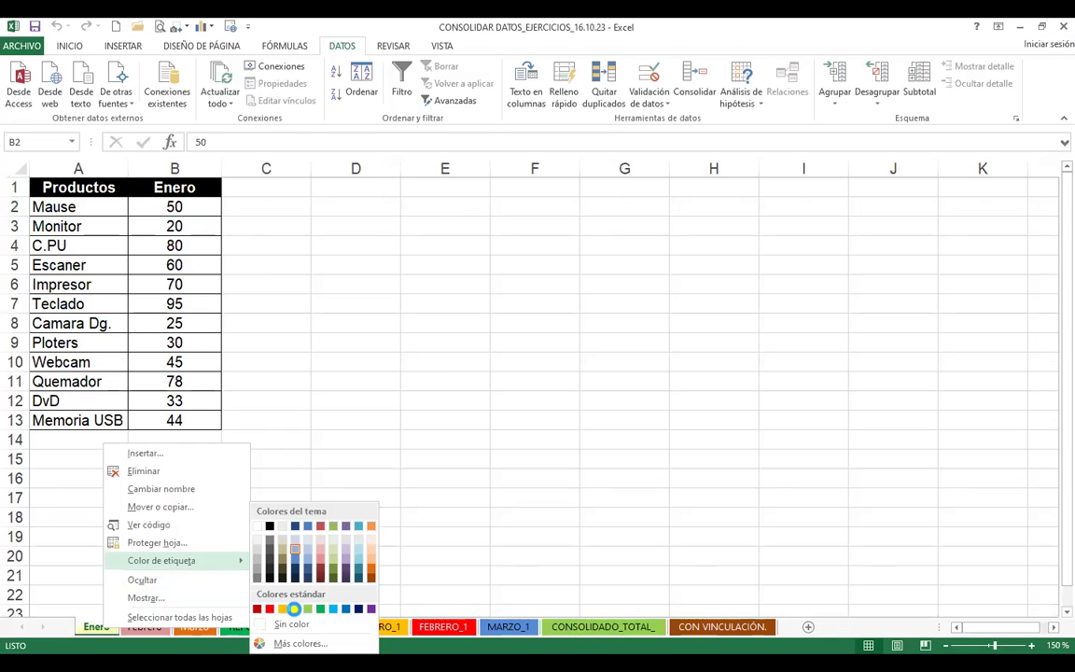
pyautogui.click(235, 557)
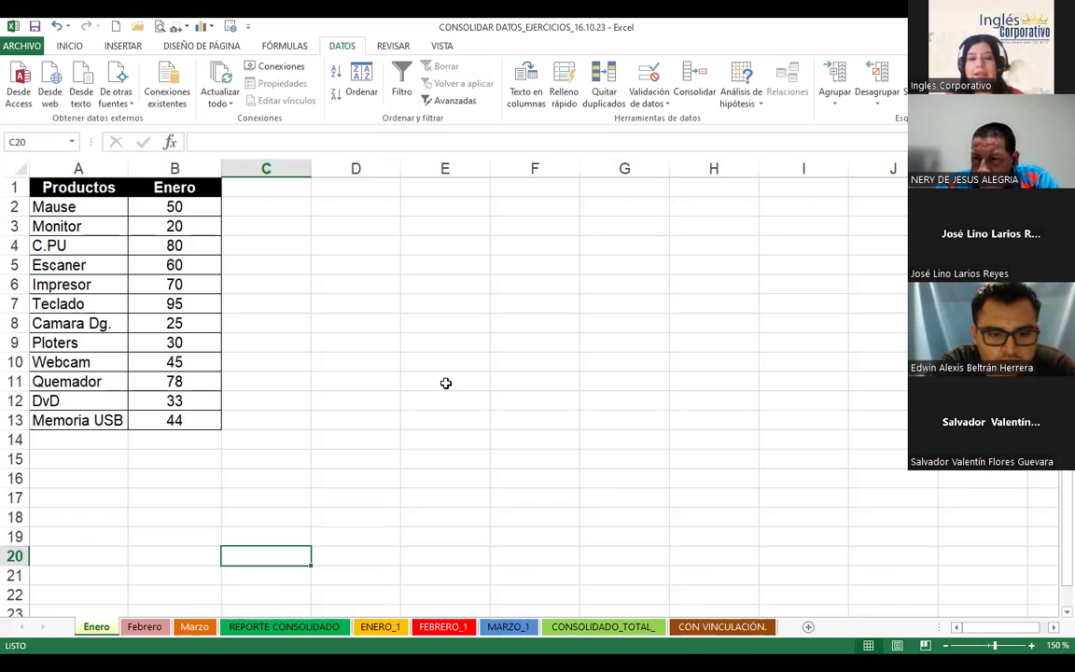
pyautogui.click(207, 505)
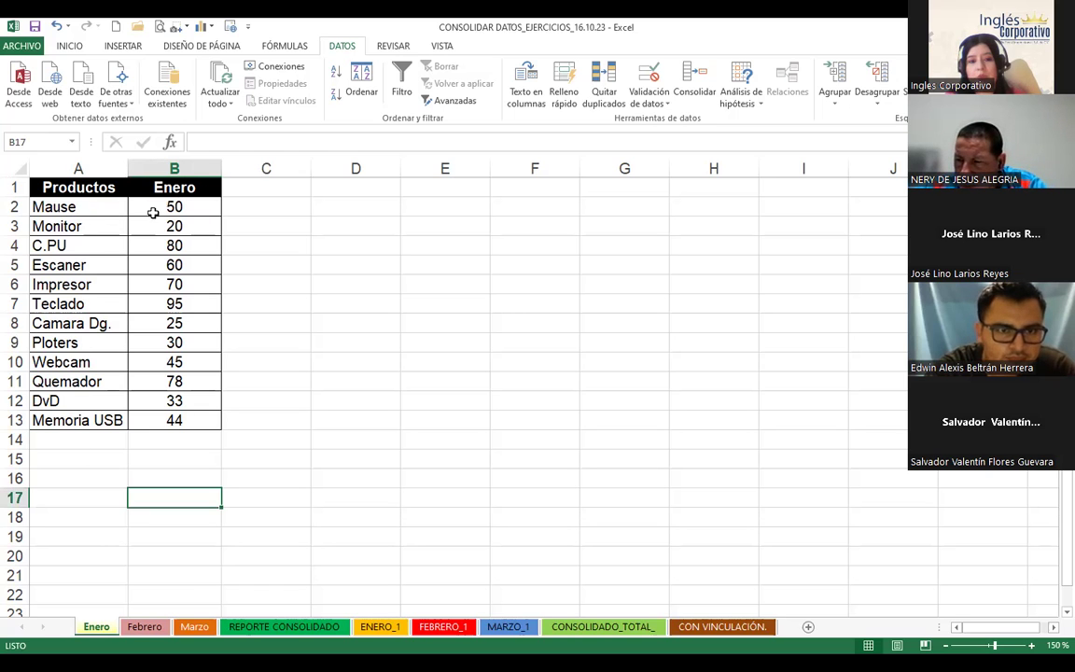
pyautogui.click(198, 209)
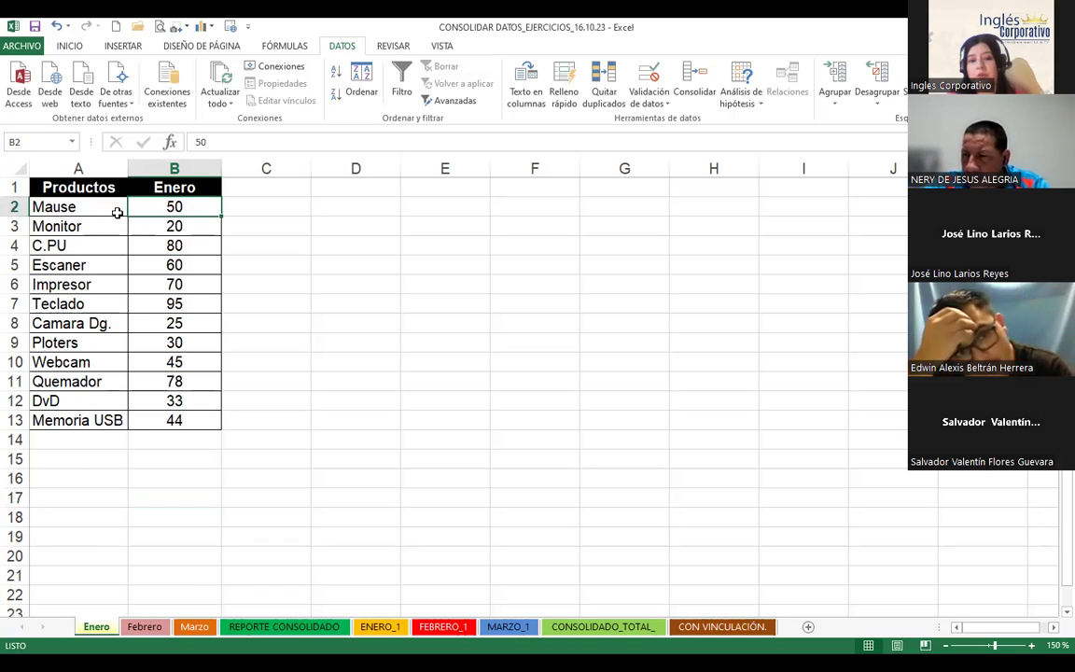
# Review the Febrero and Marzo sheets, then open the REPORTE CONSOLIDADO sheet.
pyautogui.click(146, 630)
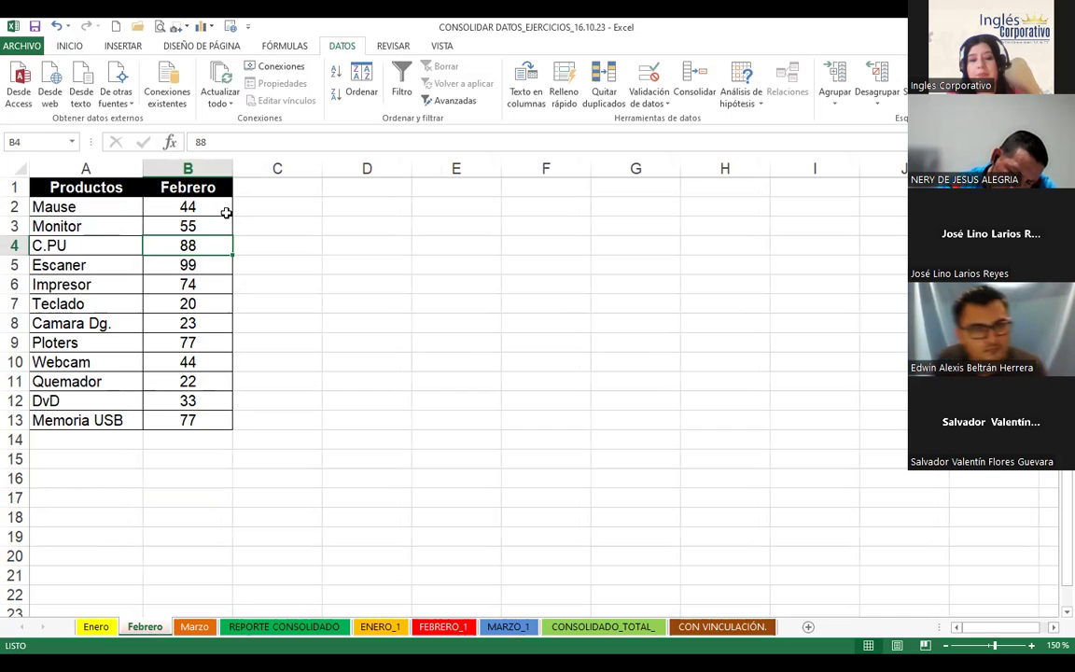
pyautogui.click(194, 627)
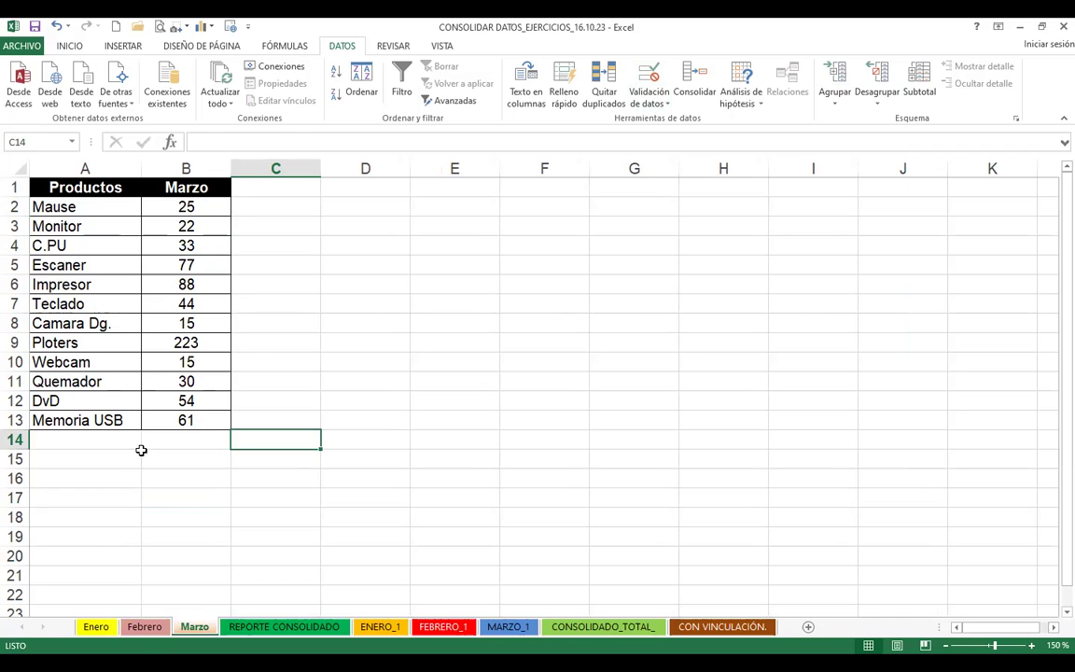
pyautogui.click(279, 627)
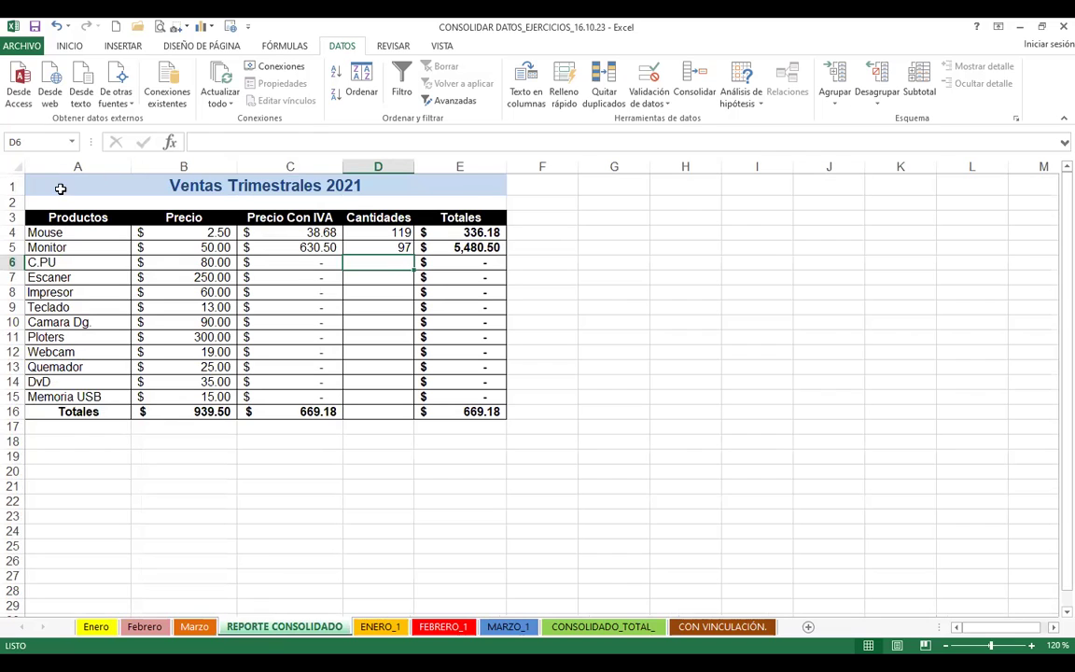
# Fill merged title cell A1 'Ventas Trimestrales 2021' yellow, then switch back to the Marzo sheet.
pyautogui.click(59, 186)
pyautogui.click(69, 47)
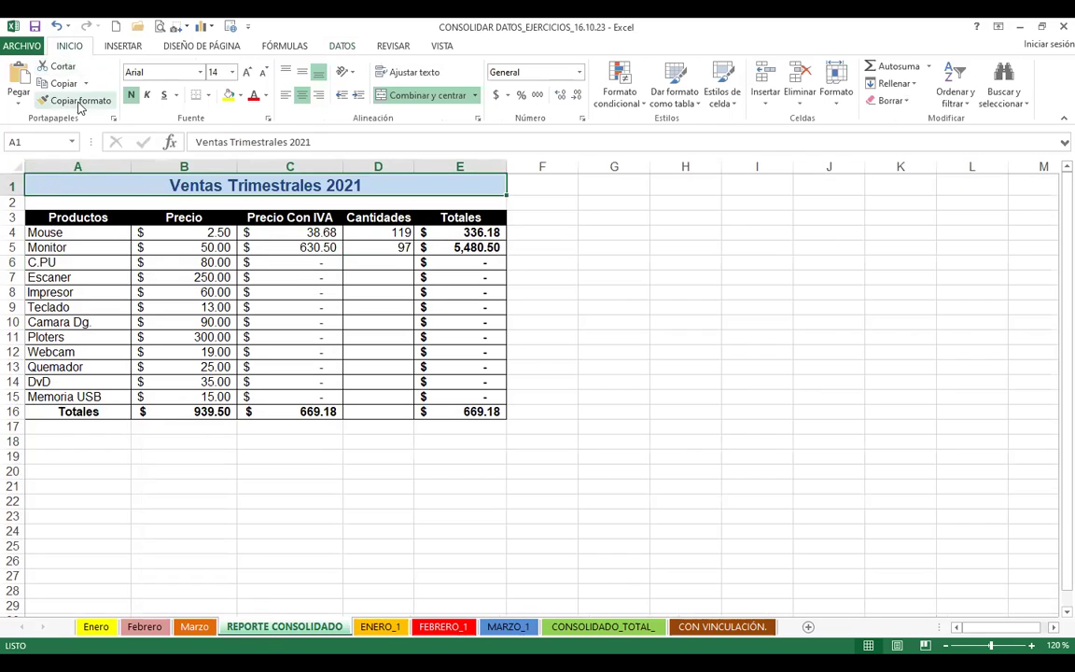
pyautogui.click(229, 96)
pyautogui.click(597, 383)
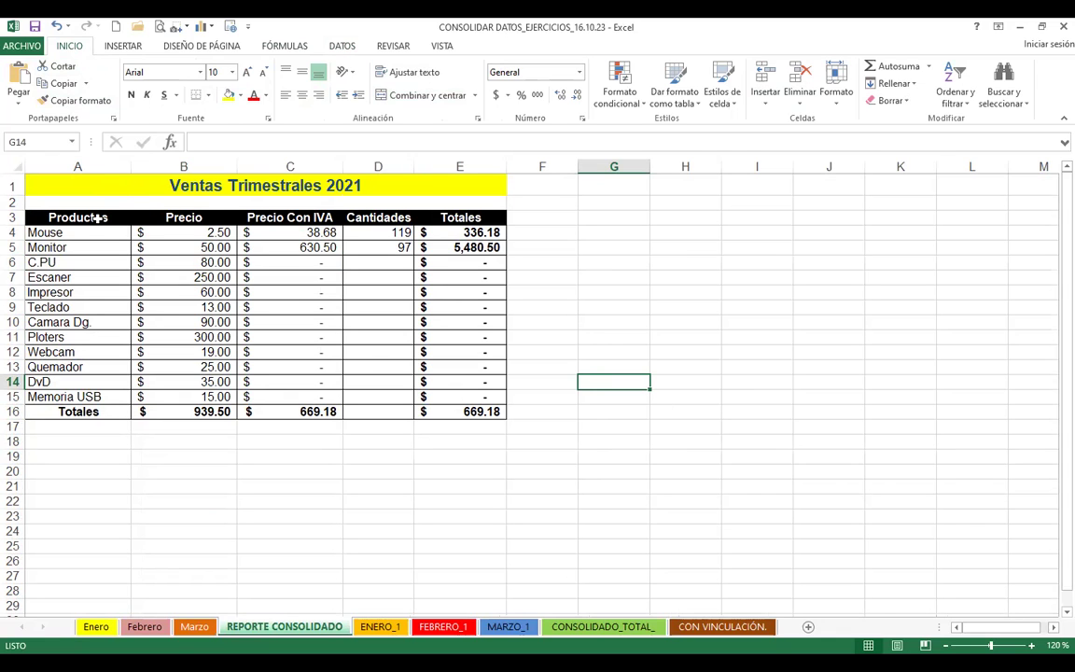
pyautogui.click(98, 217)
pyautogui.click(195, 627)
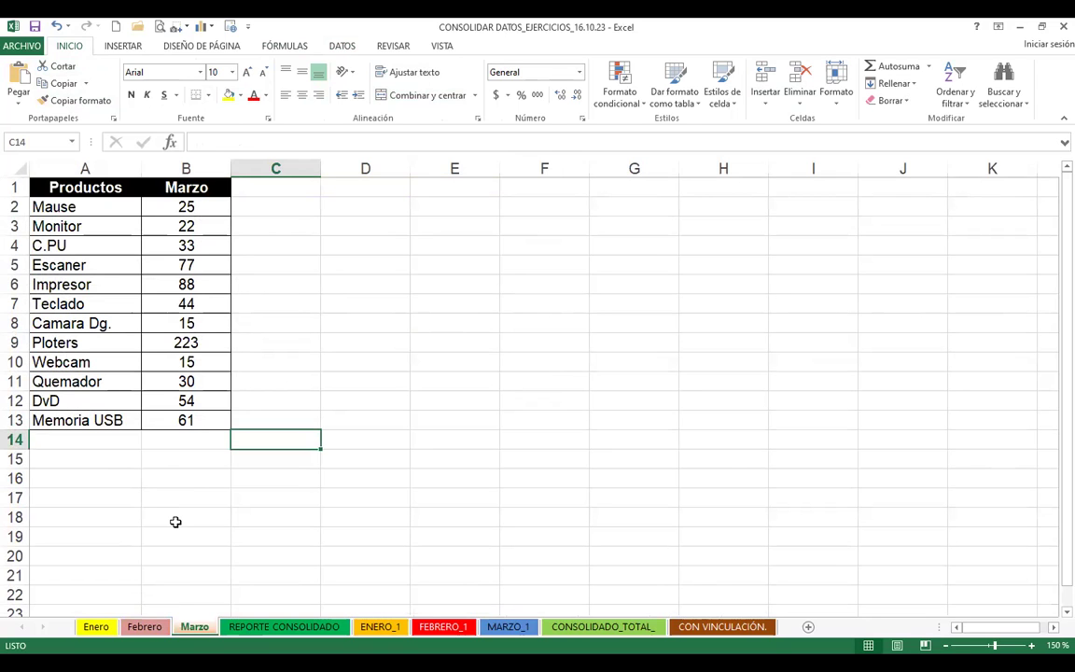
# Back on REPORTE CONSOLIDADO, open C4's formula =(B4*D4)*13% in the formula bar for editing.
pyautogui.click(285, 626)
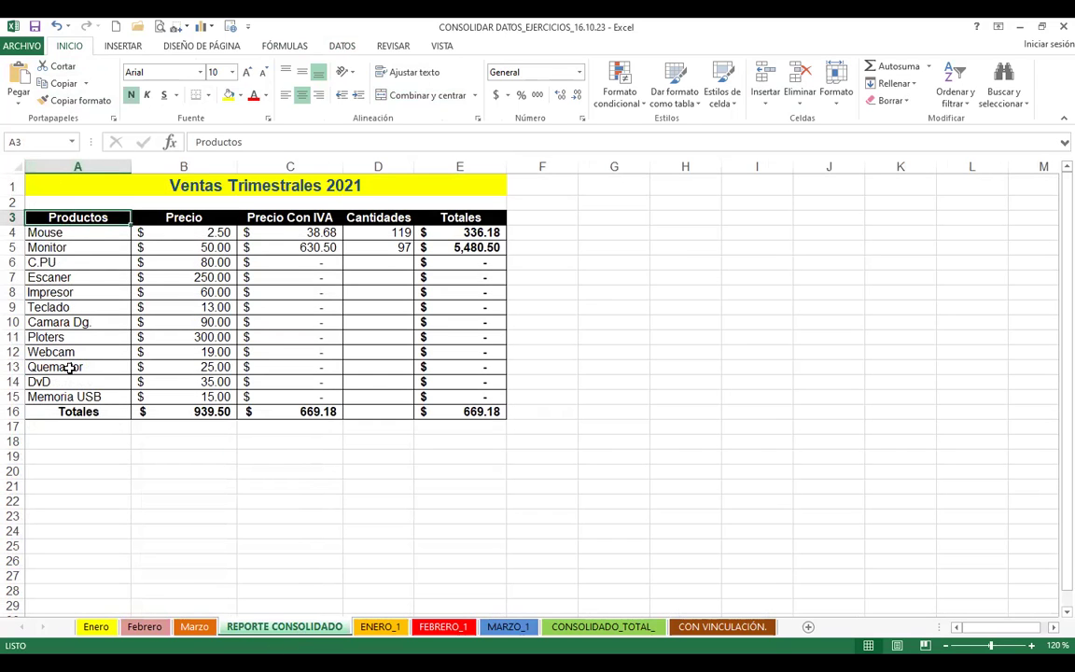
pyautogui.click(191, 233)
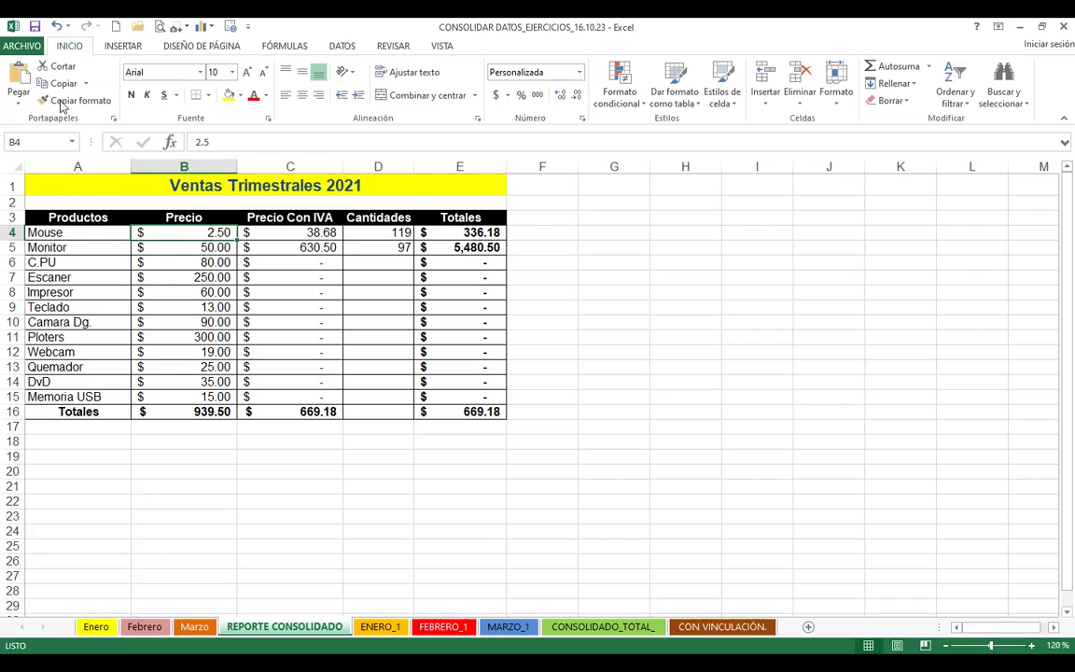
pyautogui.click(266, 232)
pyautogui.click(213, 140)
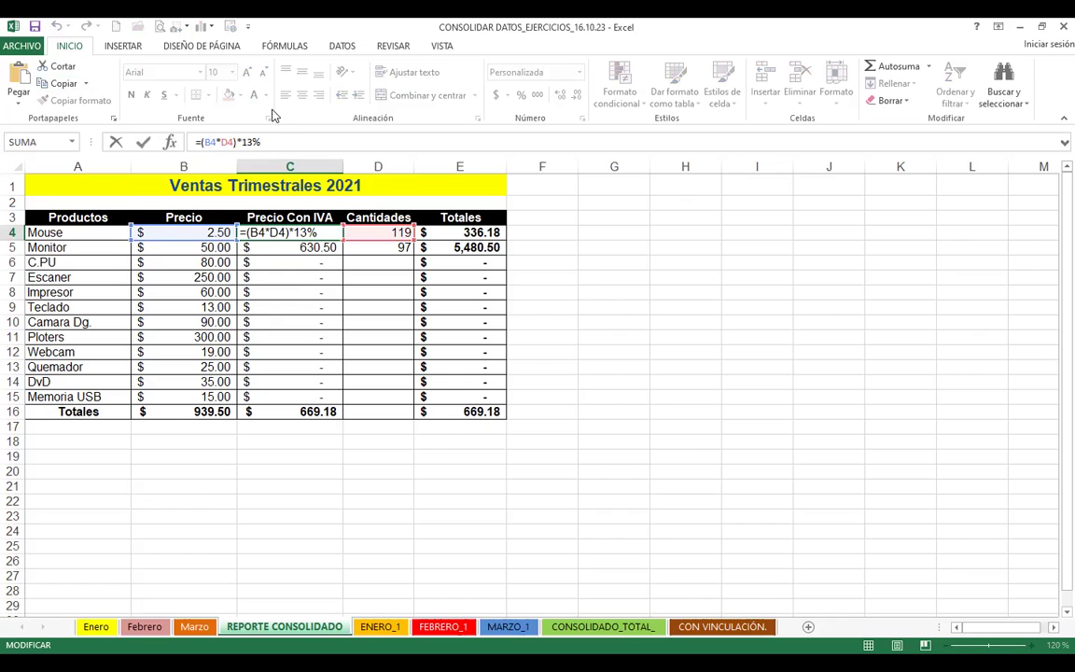
# Commit C4 so it shows 38.68, then open E4's formula =(B4*D4)+C4 for editing.
pyautogui.press('Return')
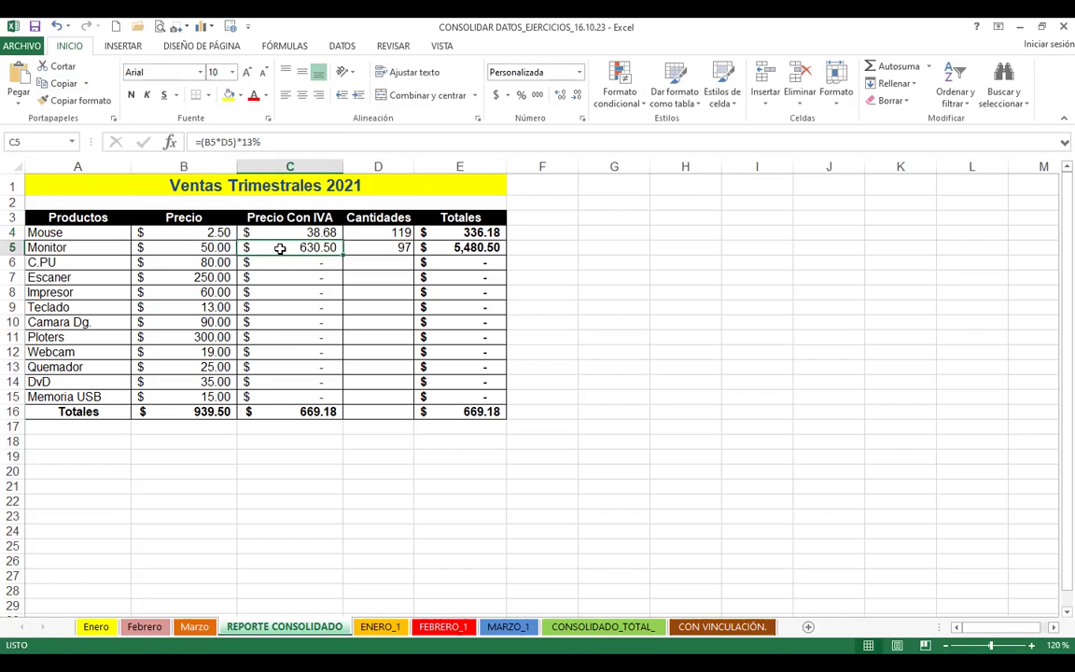
pyautogui.click(280, 233)
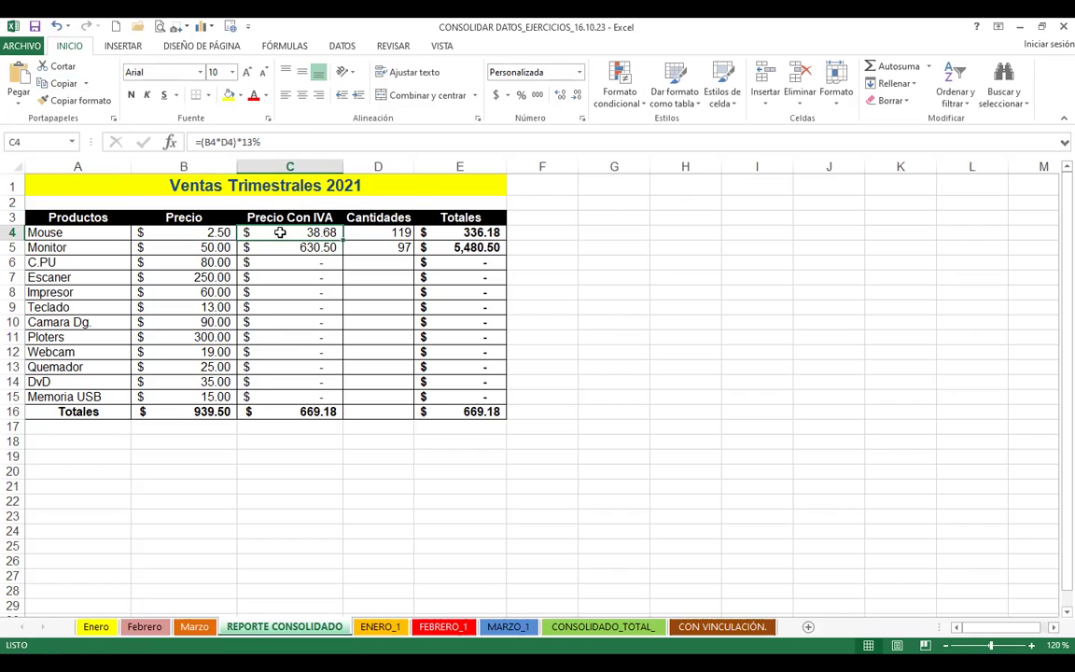
pyautogui.click(437, 231)
pyautogui.click(218, 141)
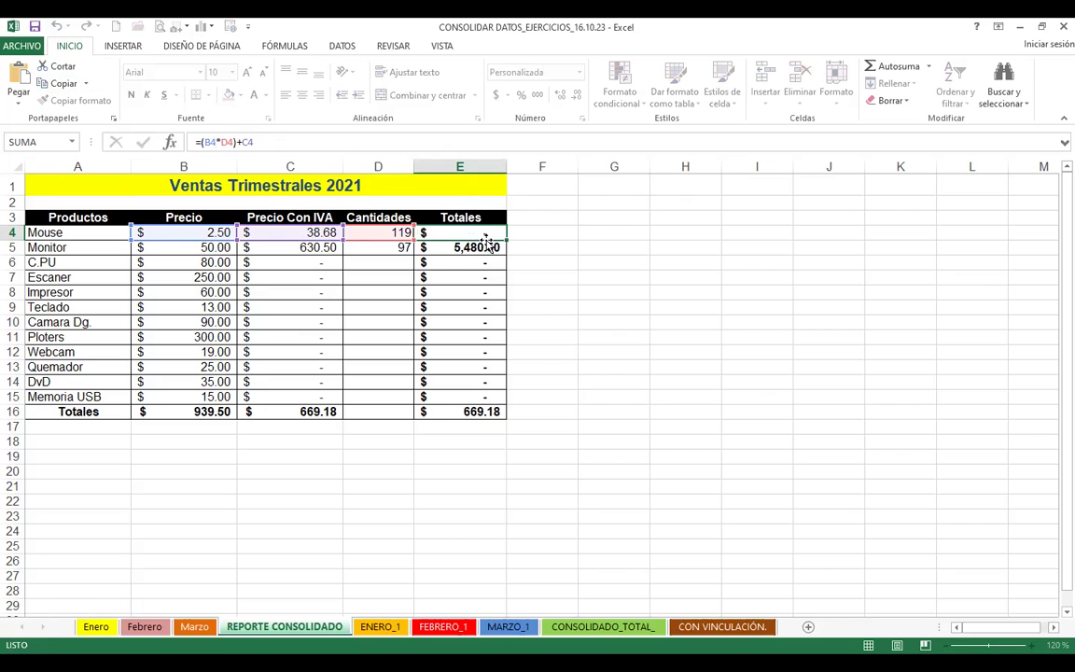
# Commit E4 to show 336.18, then review the totals in E6–E8 and price-with-IVA in C7, C5.
pyautogui.press('Return')
pyautogui.click(449, 233)
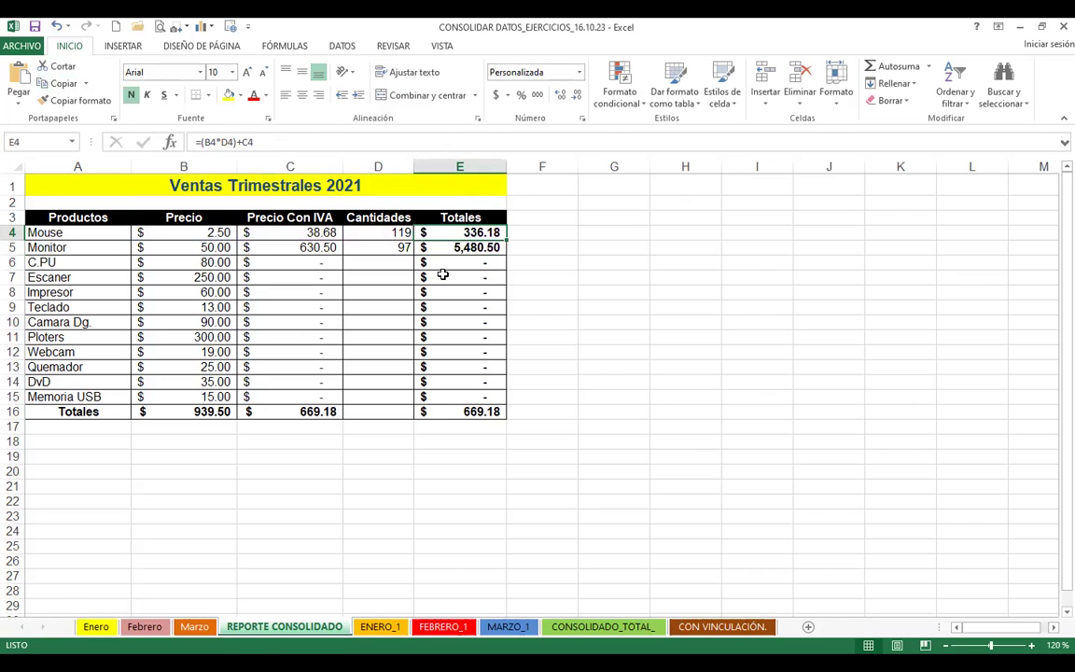
pyautogui.click(446, 266)
pyautogui.click(452, 279)
pyautogui.click(452, 296)
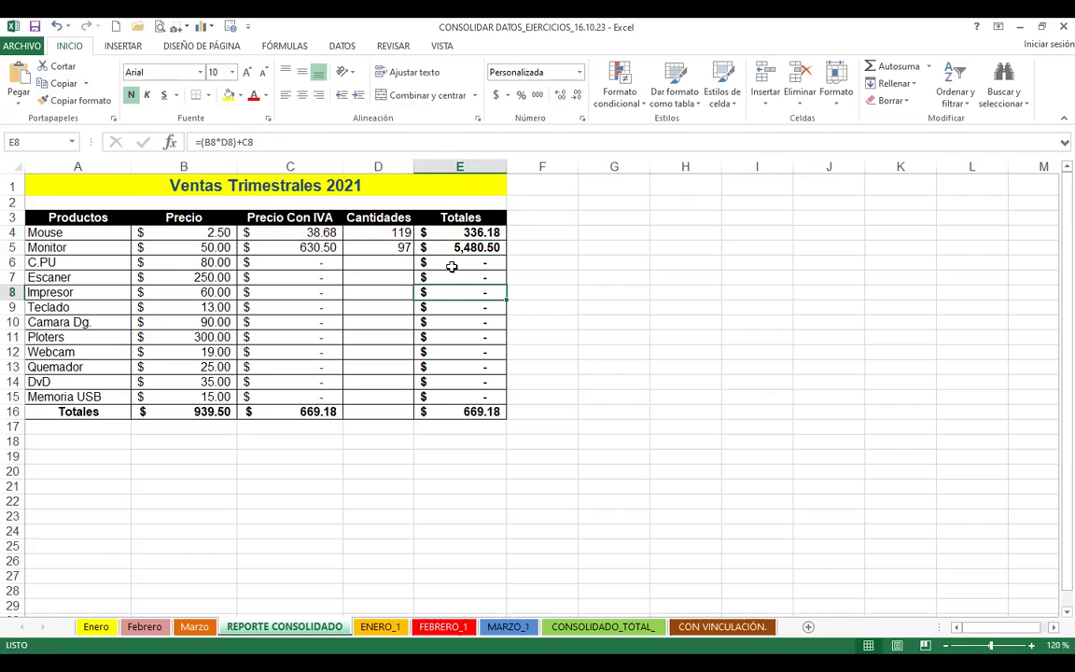
pyautogui.click(297, 276)
pyautogui.click(300, 247)
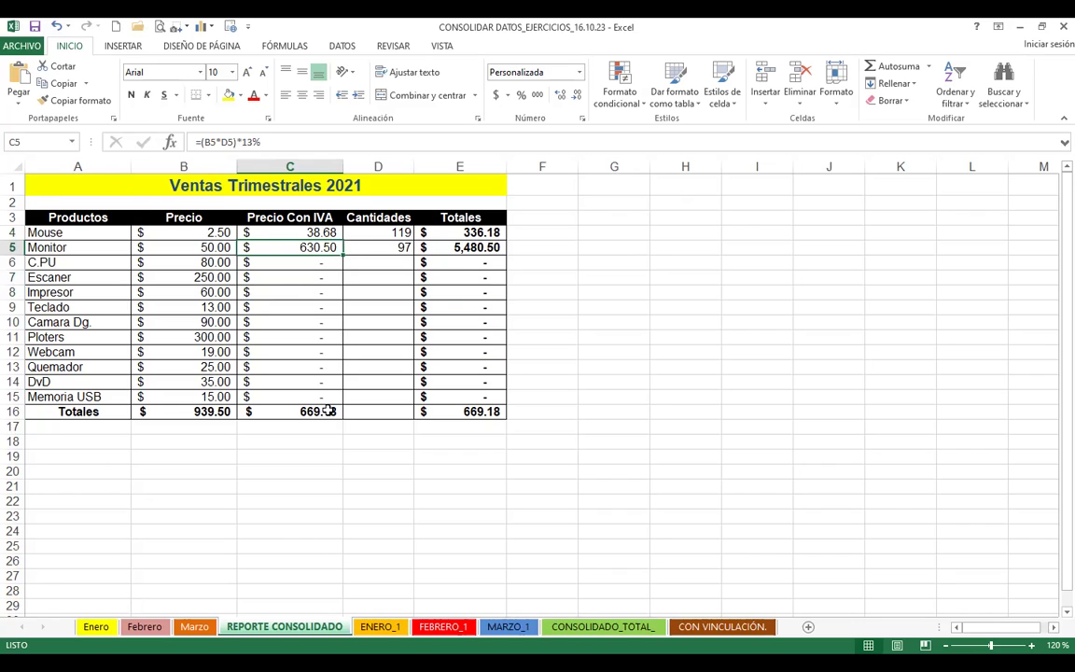
# Inspect the empty D6 quantity cell and the E6 total, then open the DATOS ribbon tab.
pyautogui.click(385, 263)
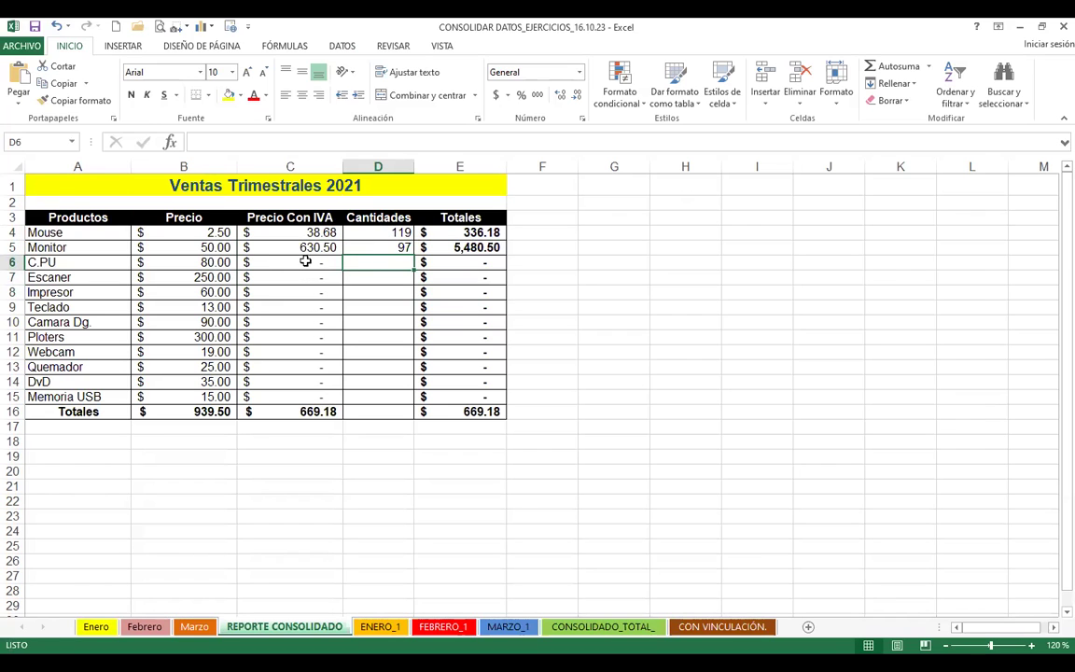
pyautogui.click(469, 263)
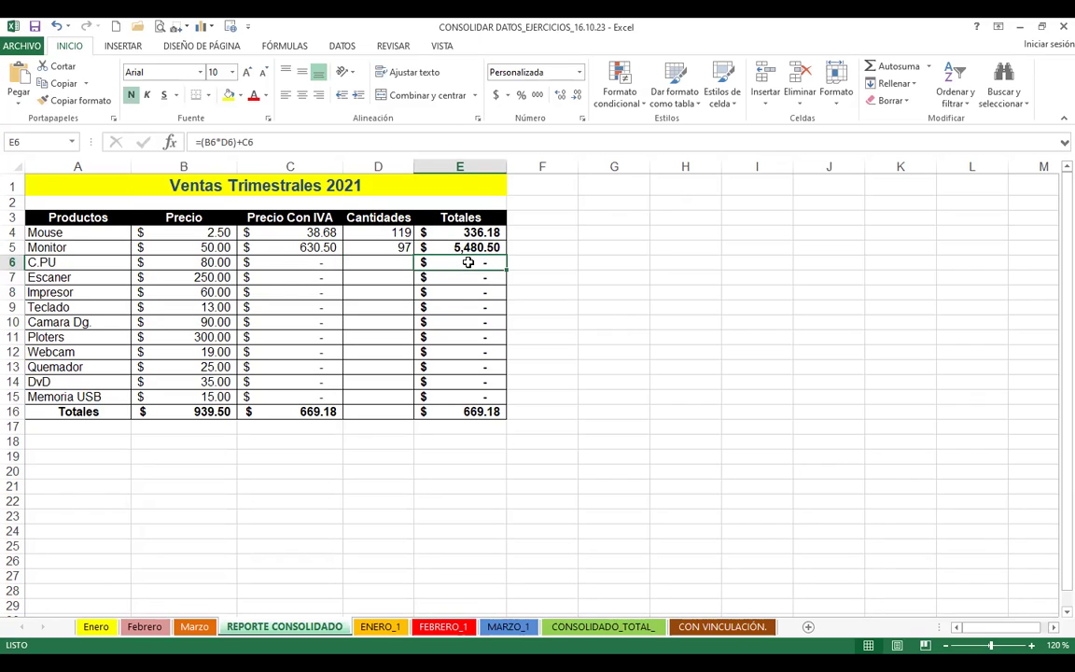
pyautogui.click(369, 263)
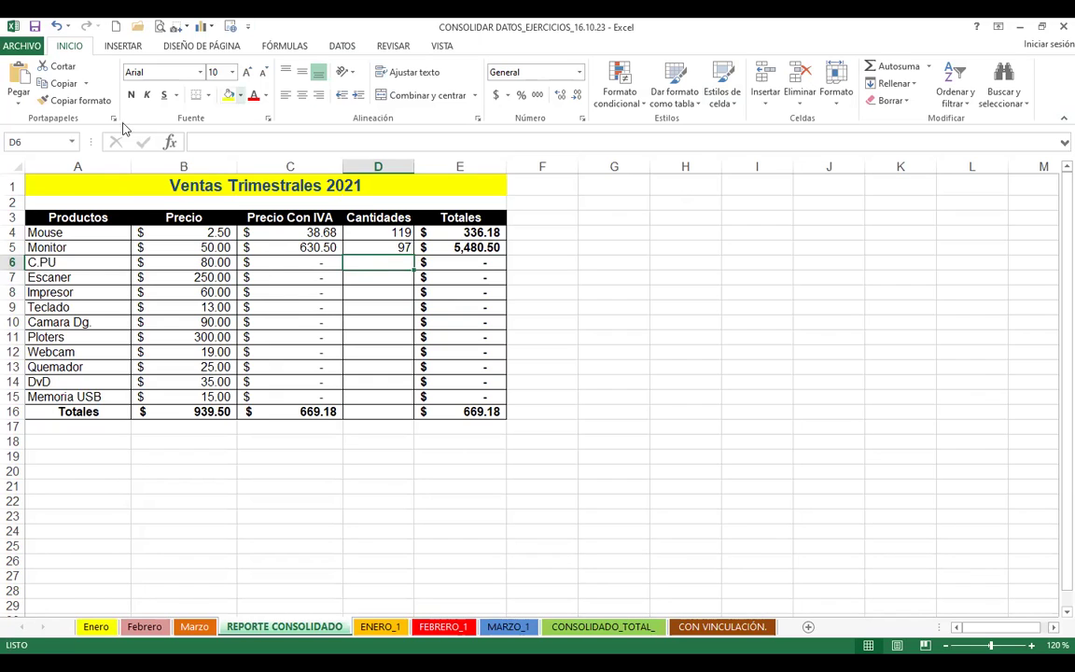
pyautogui.click(342, 46)
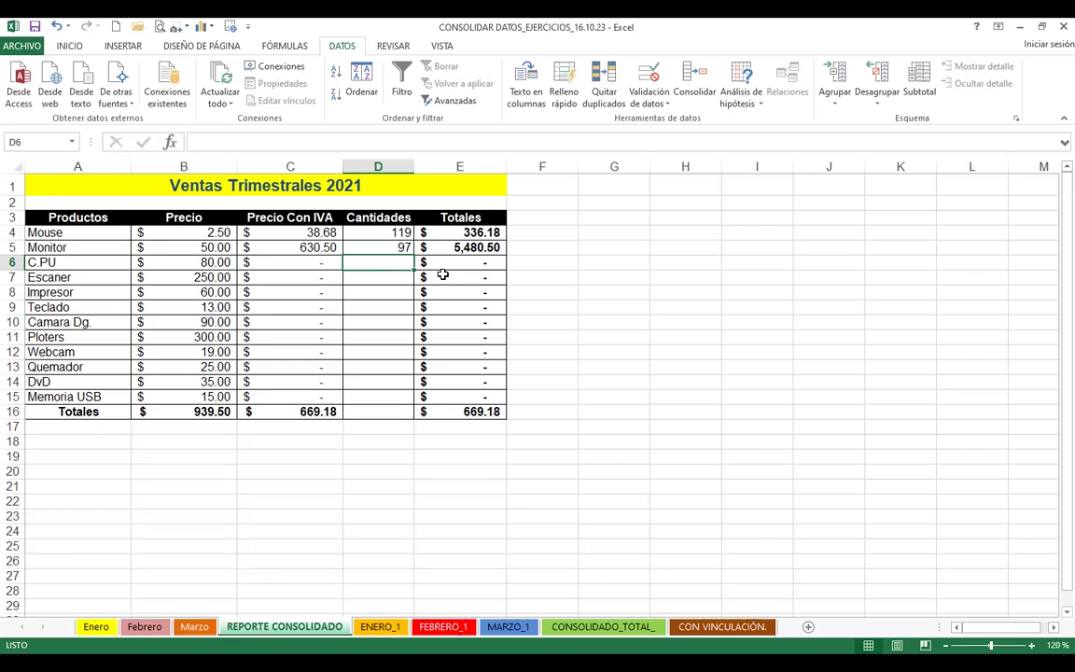
# Select cell D6 for the C.PU quantity and open the Consolidar dialog.
pyautogui.click(724, 327)
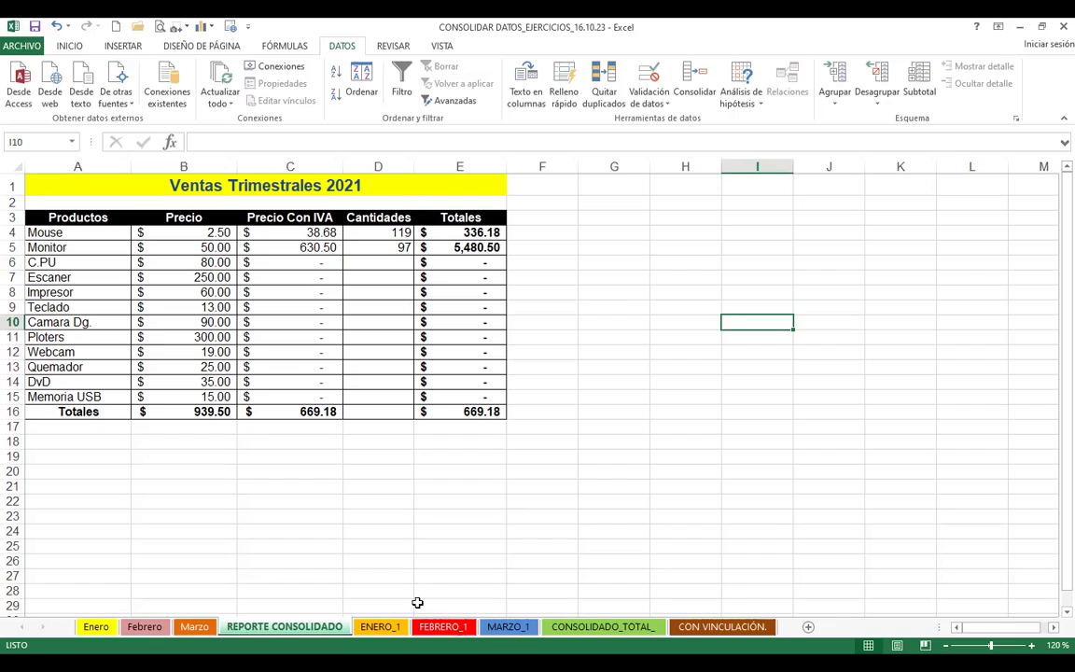
pyautogui.click(648, 310)
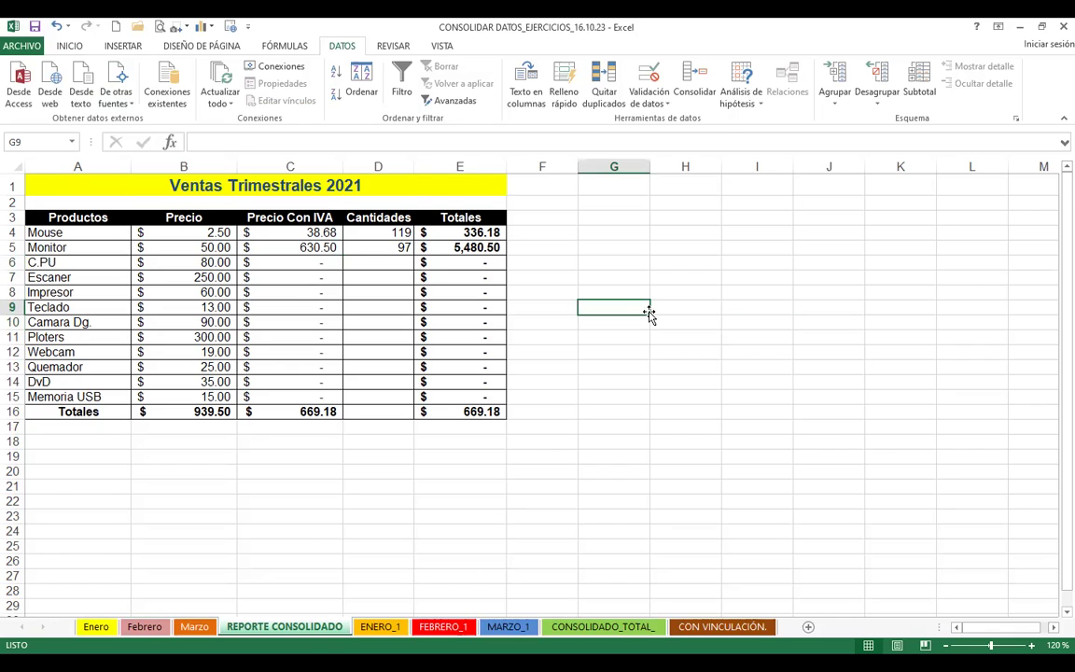
pyautogui.click(375, 261)
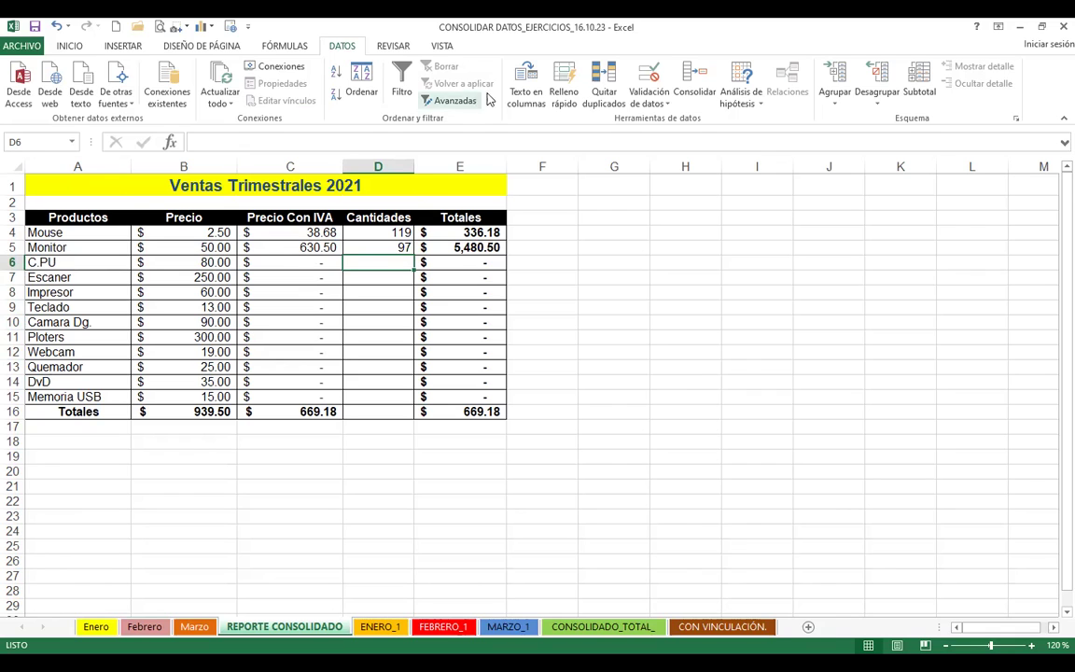
pyautogui.click(689, 72)
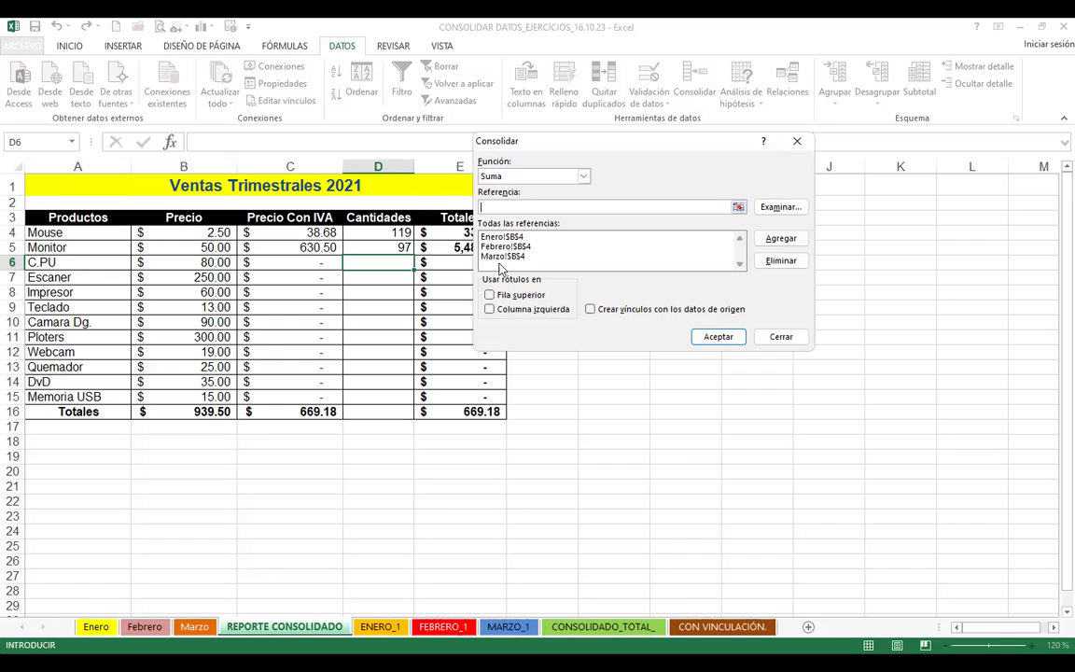
# Remove the Marzo, Febrero and Enero $B$4 references until the list is empty.
pyautogui.click(504, 256)
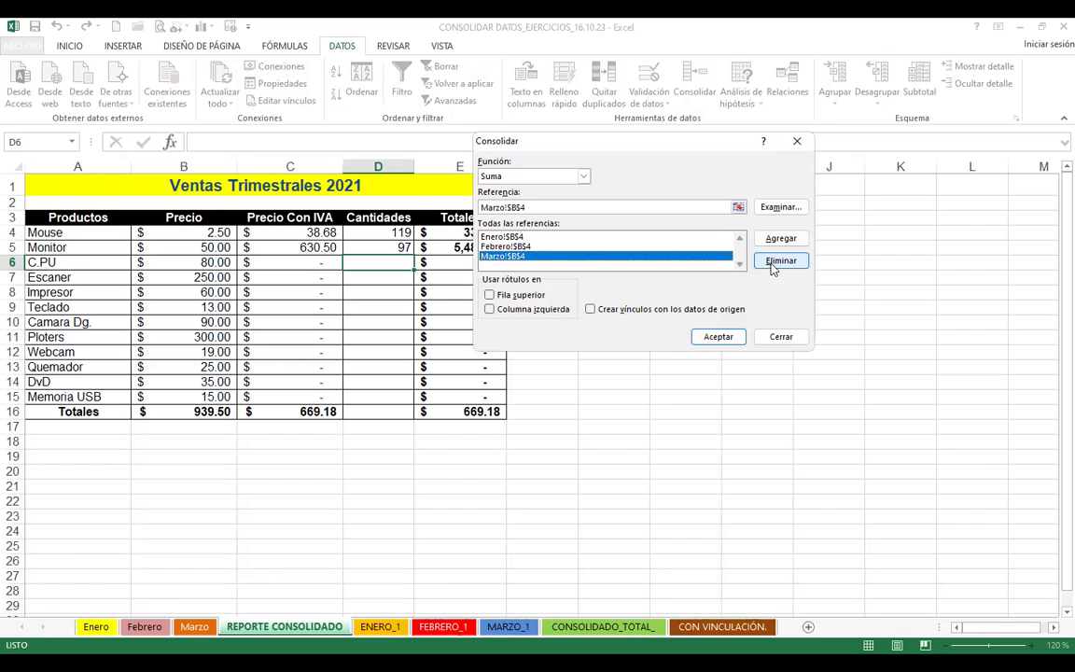
pyautogui.click(780, 262)
pyautogui.click(629, 247)
pyautogui.click(779, 260)
pyautogui.click(519, 236)
pyautogui.click(777, 264)
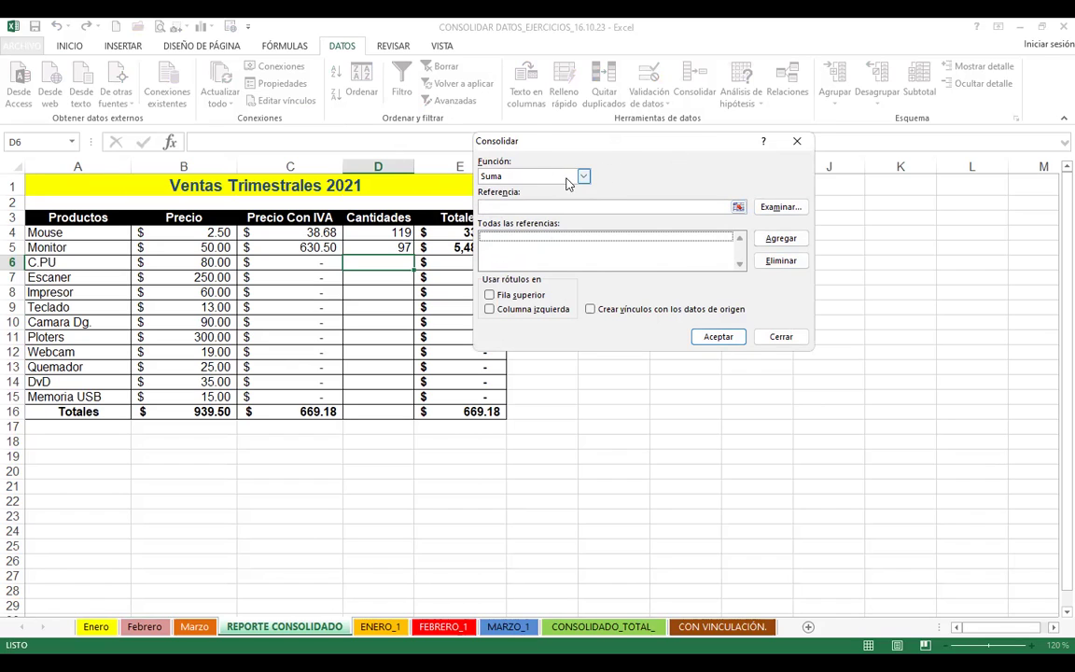
pyautogui.click(584, 178)
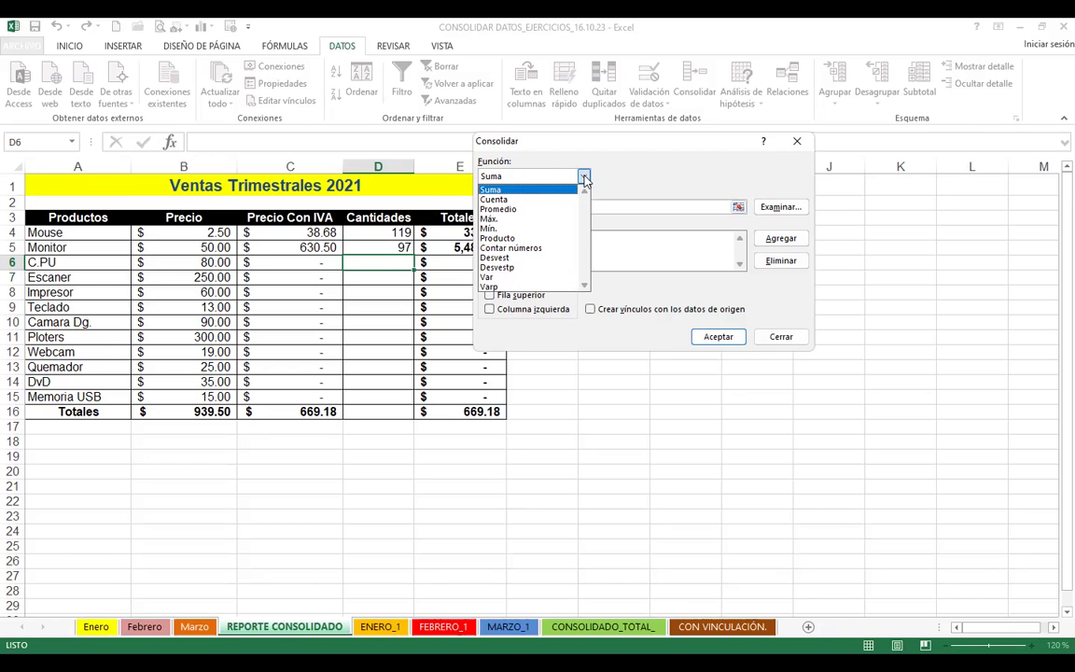
pyautogui.click(518, 190)
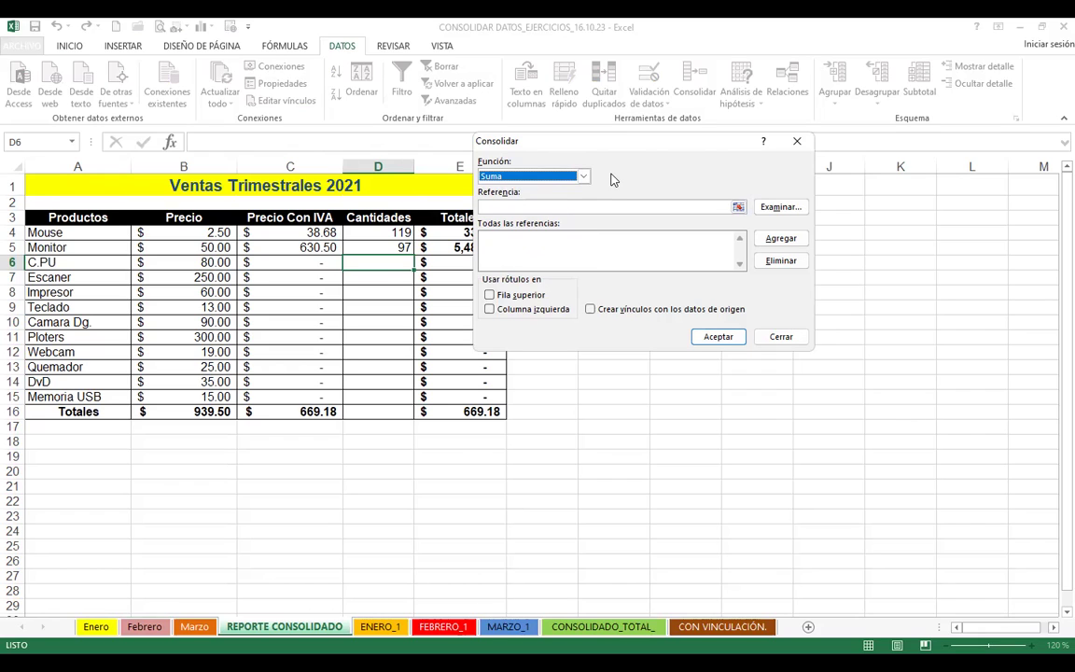
pyautogui.click(509, 205)
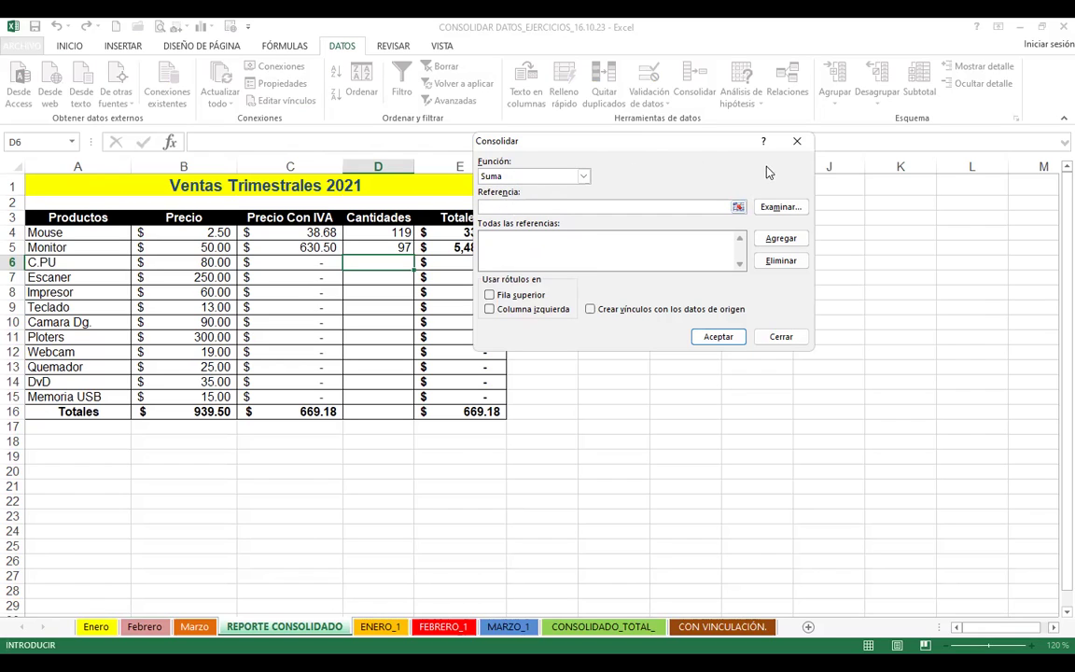
# Add Enero!$B$4, Febrero!$B$4 and Marzo!$B$4 as references and apply, so D6 shows 201.
pyautogui.click(794, 207)
pyautogui.click(96, 629)
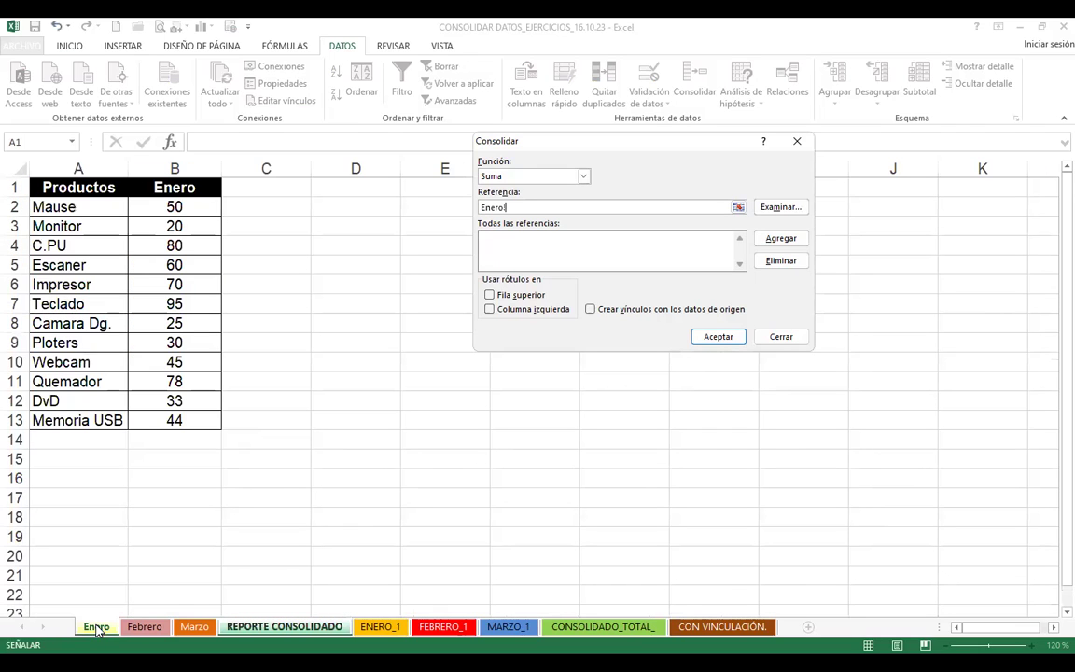
pyautogui.click(156, 247)
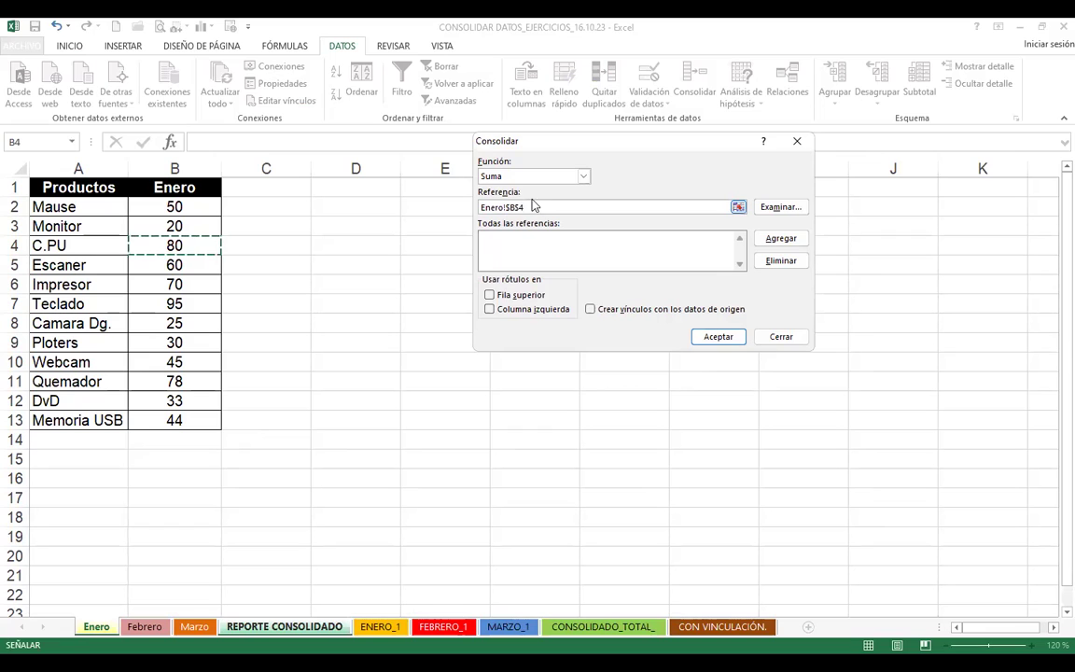
pyautogui.click(782, 240)
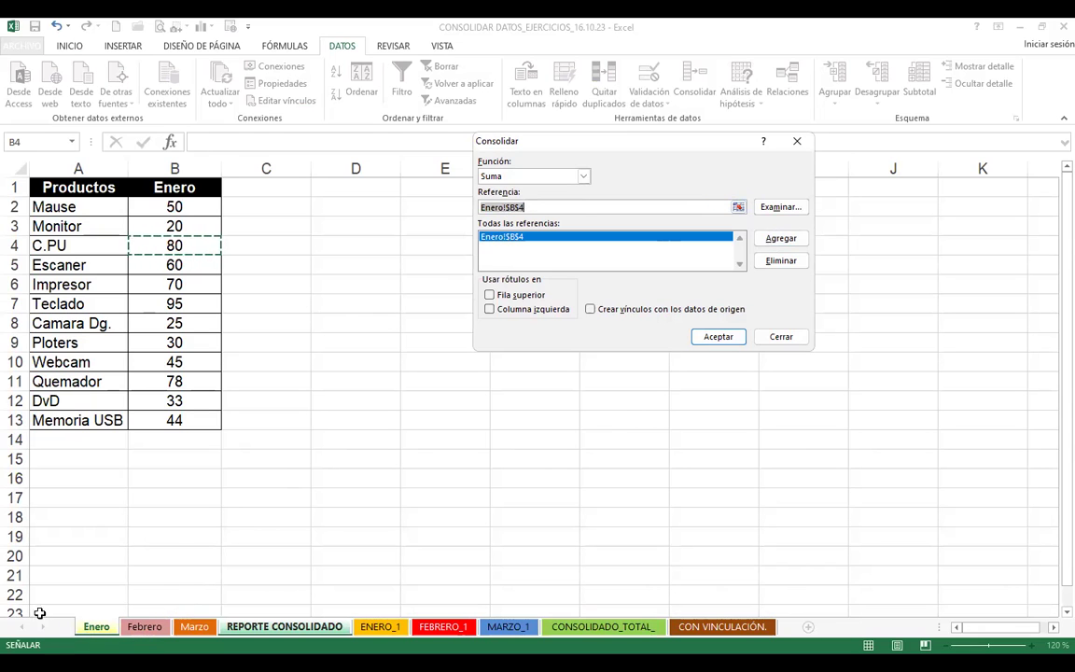
pyautogui.click(155, 630)
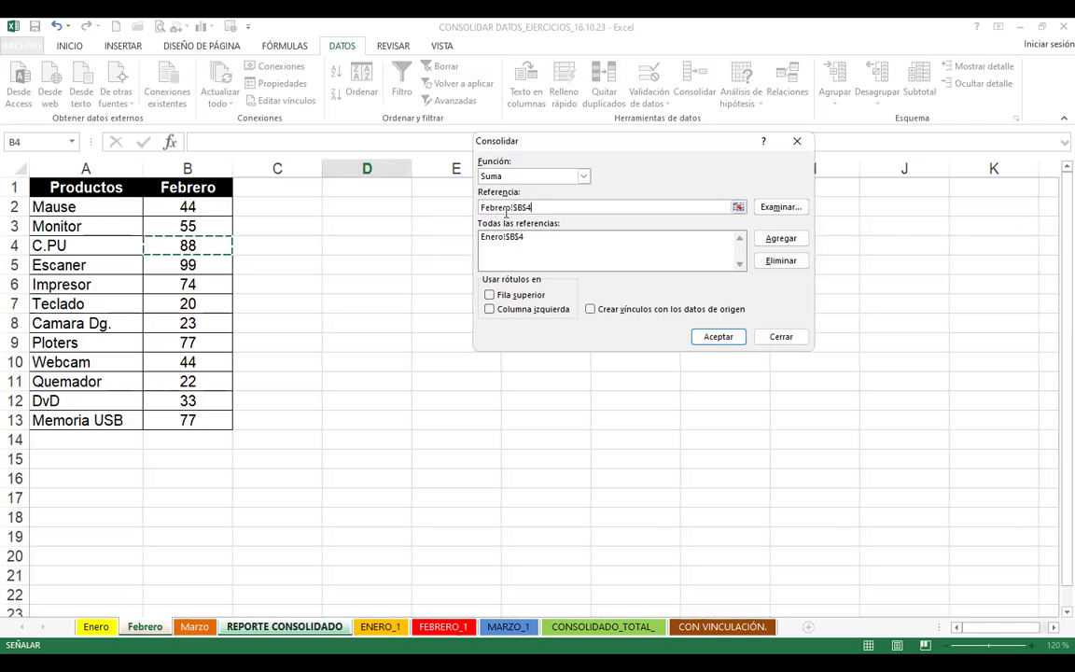
pyautogui.click(792, 241)
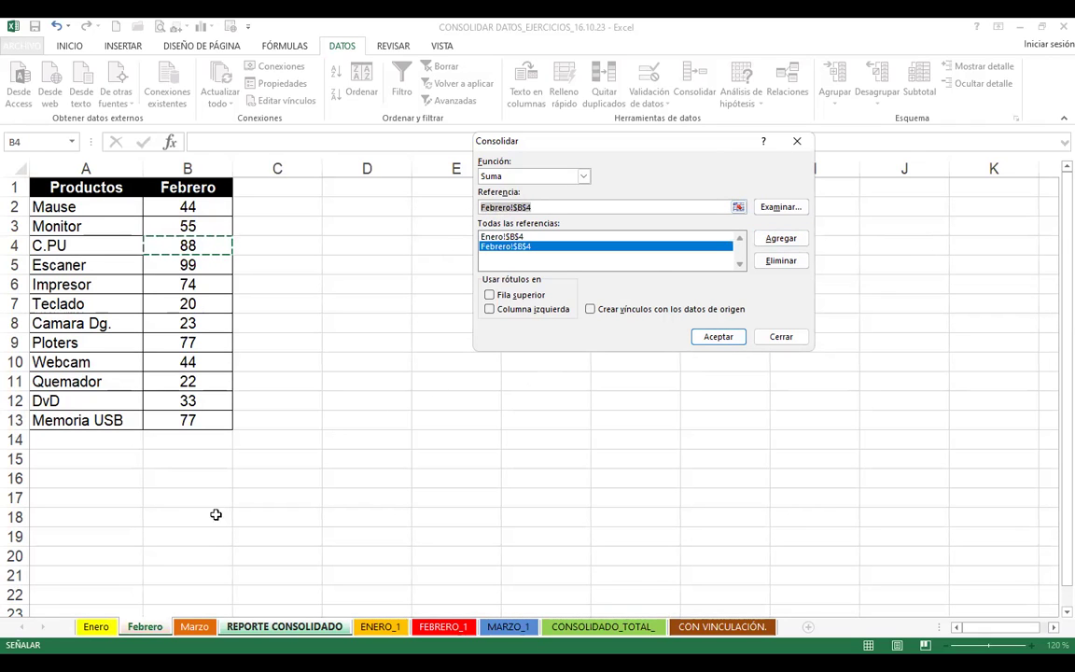
pyautogui.click(194, 626)
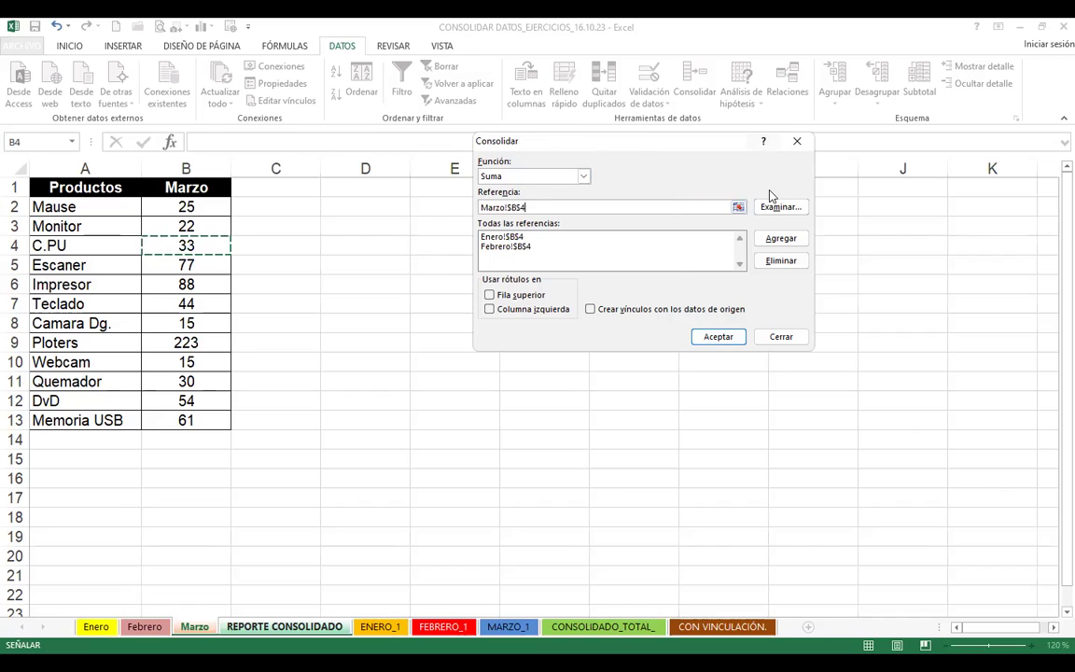
pyautogui.click(779, 238)
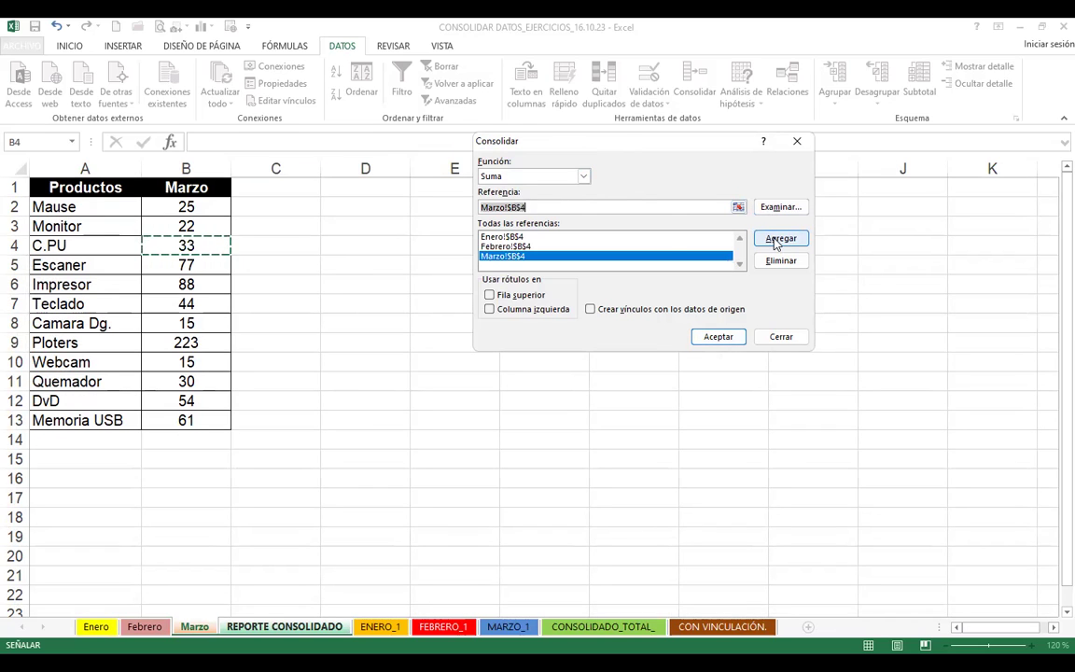
pyautogui.click(721, 338)
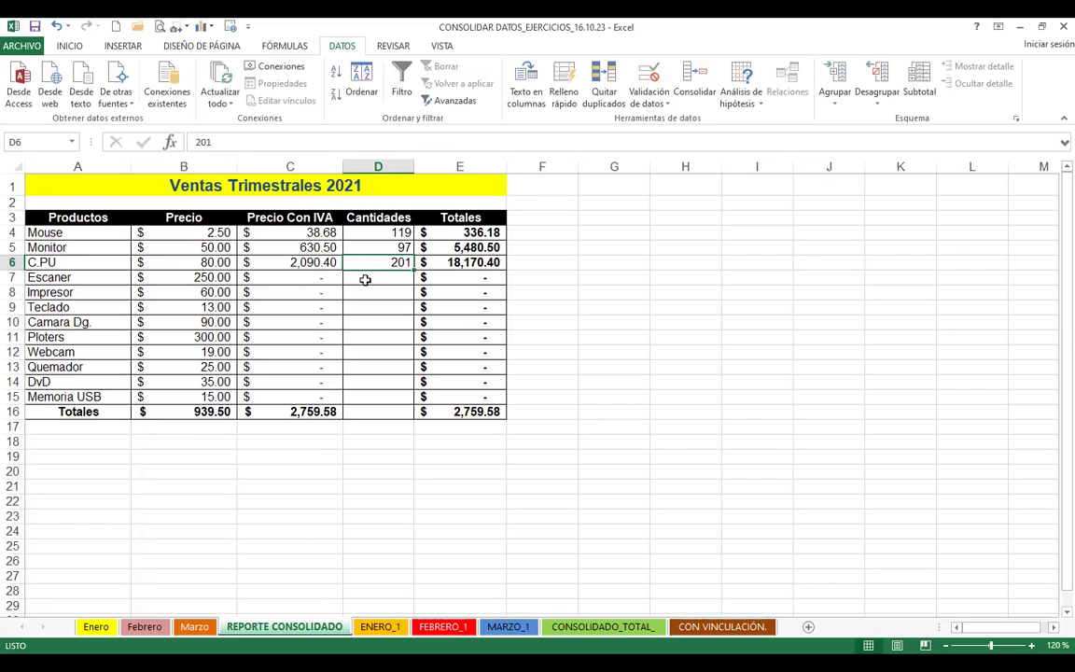
pyautogui.doubleClick(371, 266)
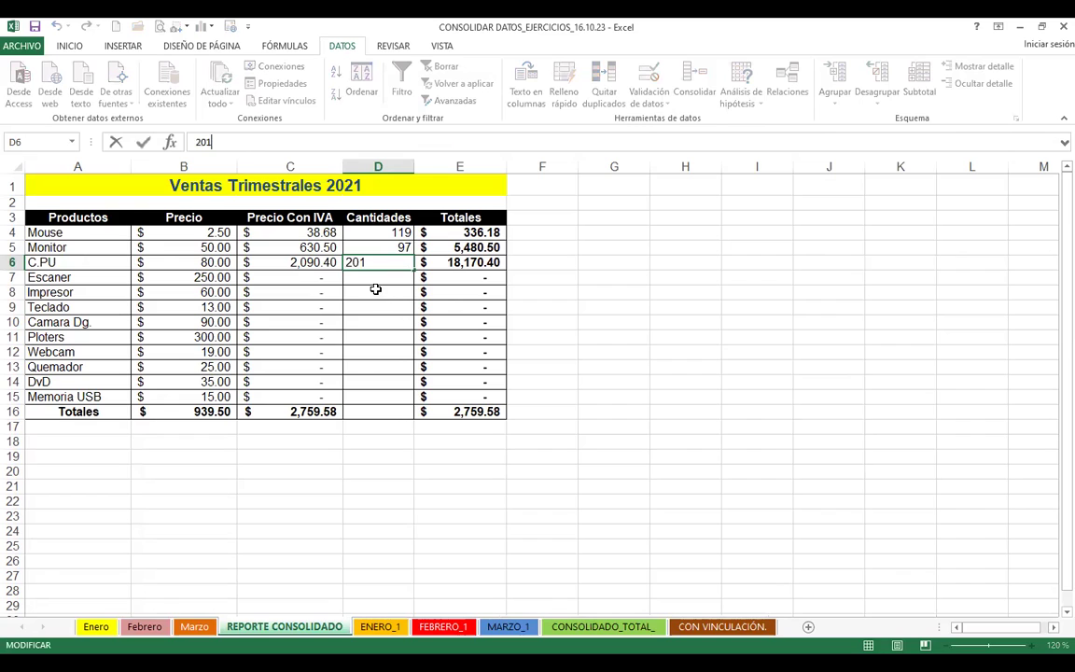
pyautogui.press('Escape')
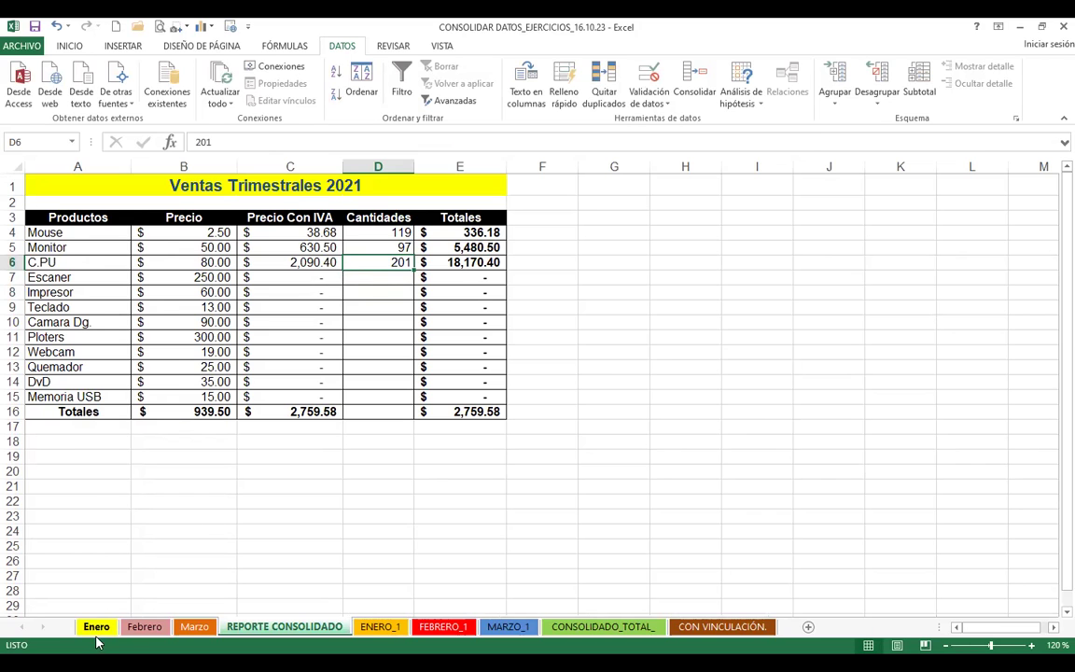
pyautogui.click(92, 628)
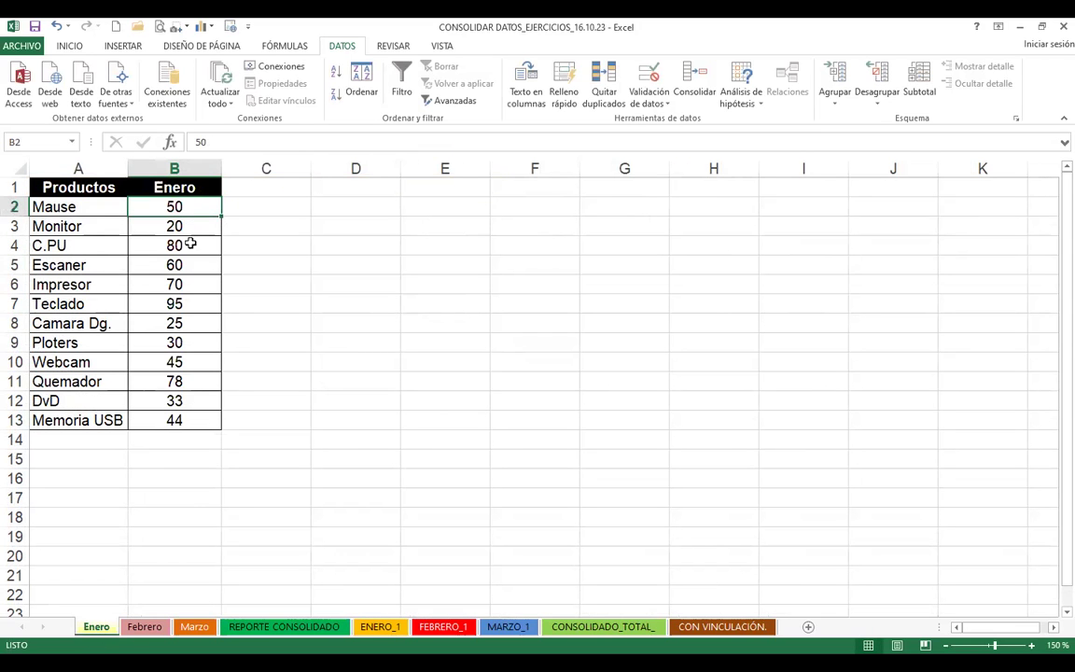
pyautogui.click(149, 627)
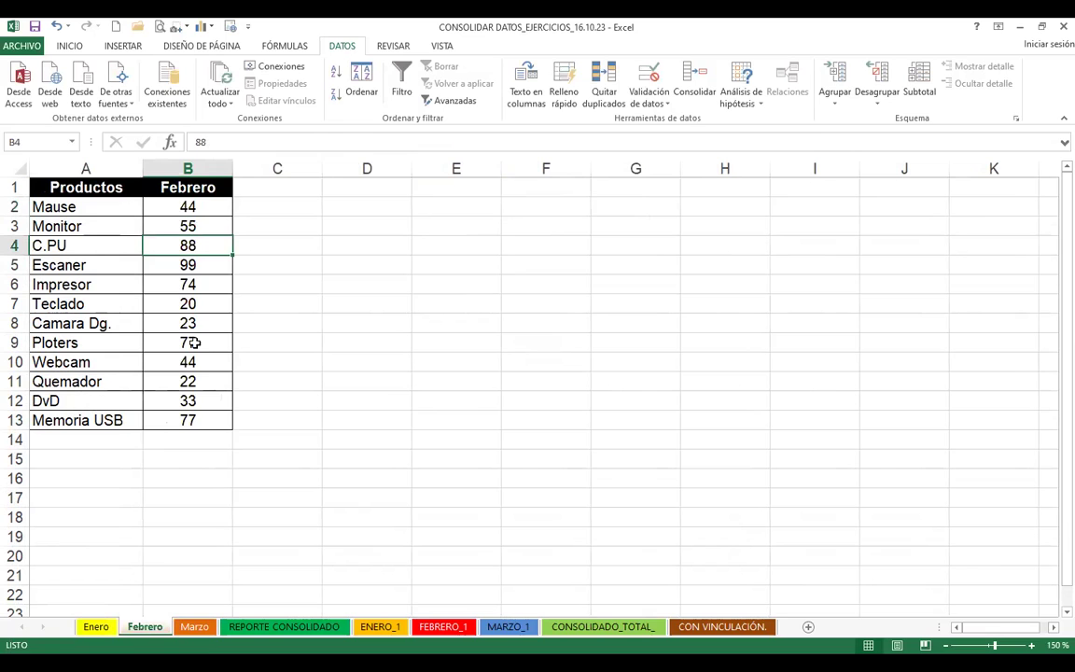
pyautogui.click(191, 627)
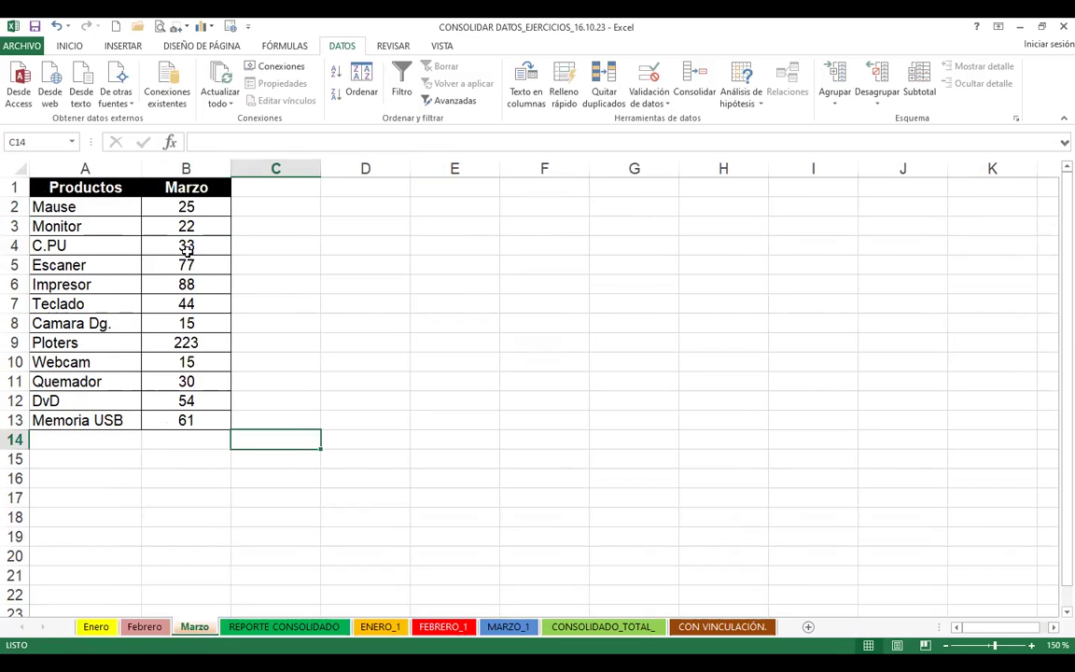
pyautogui.click(280, 626)
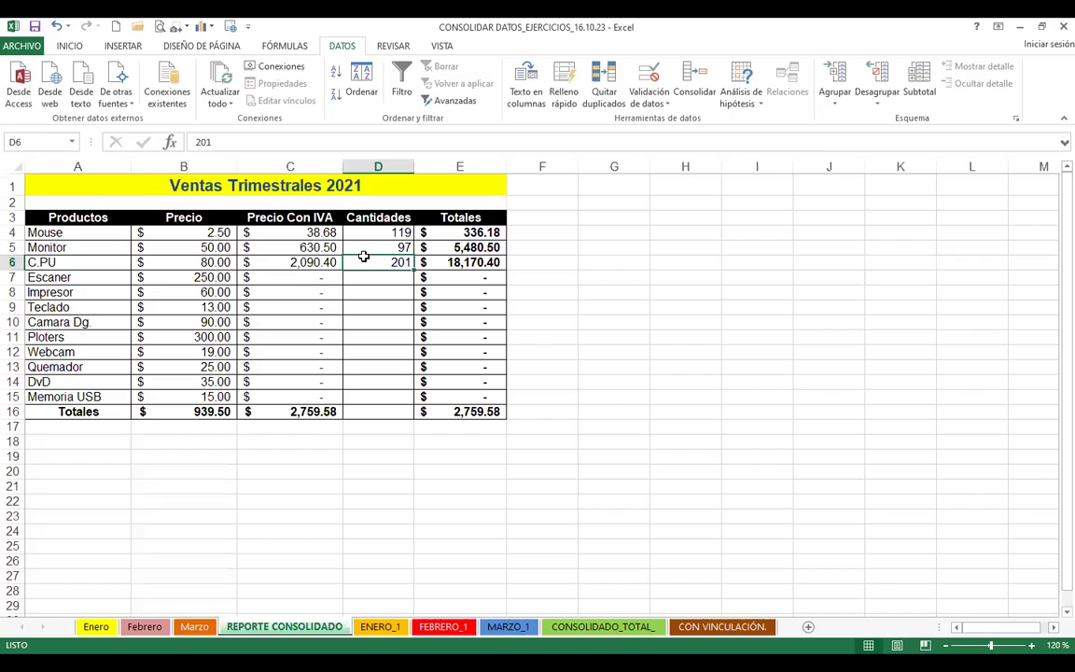
# Fill C6 (2,090.40) and E6 (18,170.40) with yellow.
pyautogui.click(276, 262)
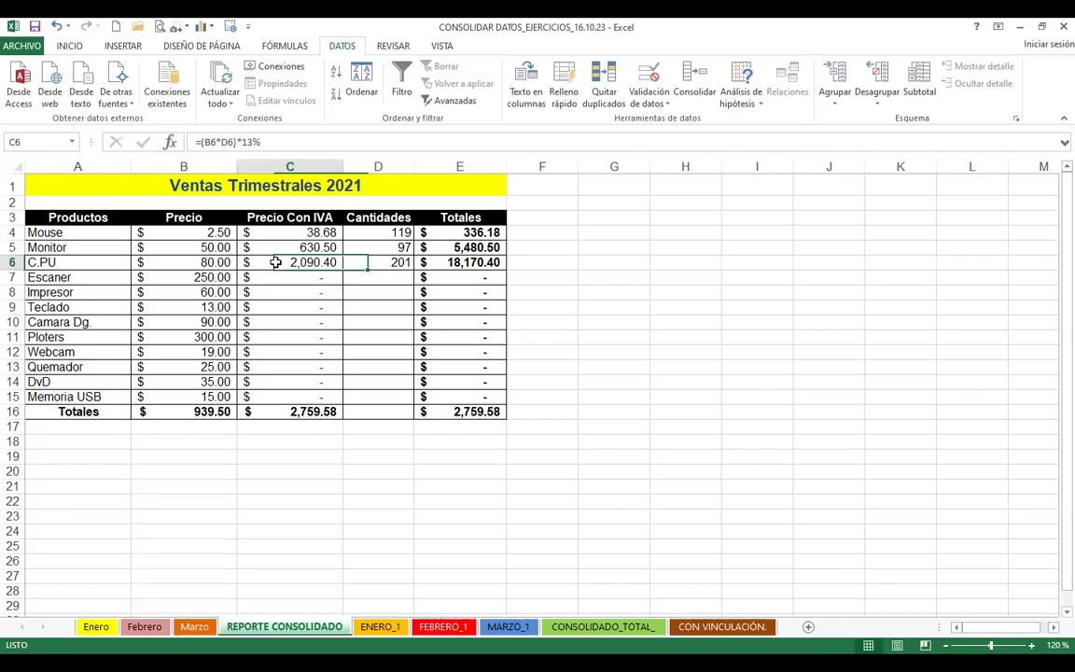
pyautogui.keyDown('ctrl'); pyautogui.click(455, 262); pyautogui.keyUp('ctrl')
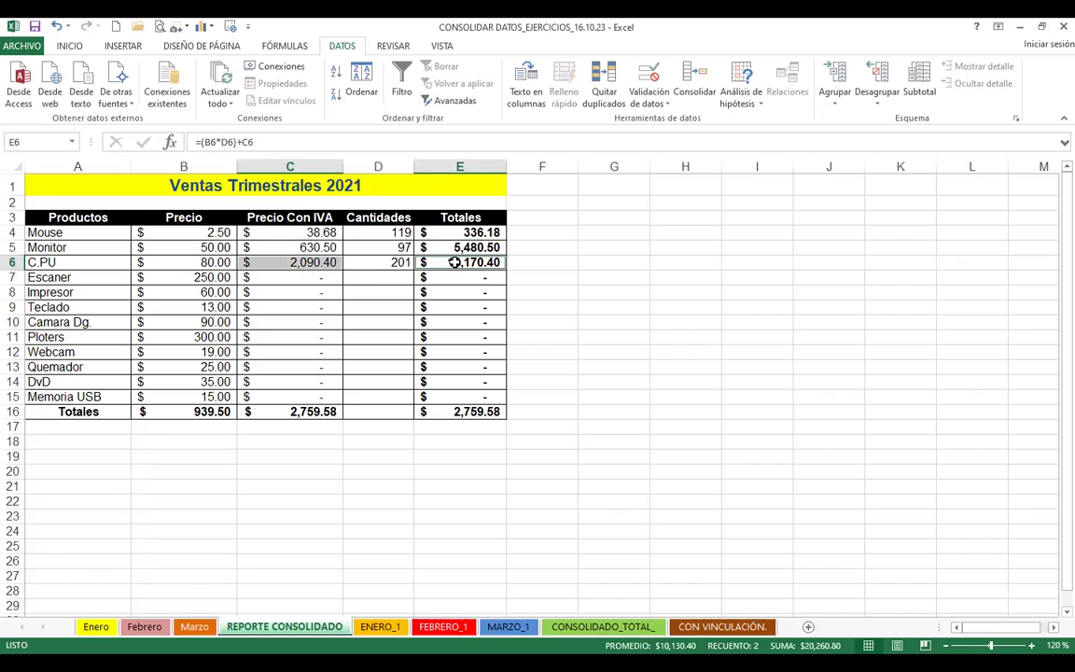
pyautogui.click(70, 46)
pyautogui.click(229, 97)
pyautogui.click(677, 294)
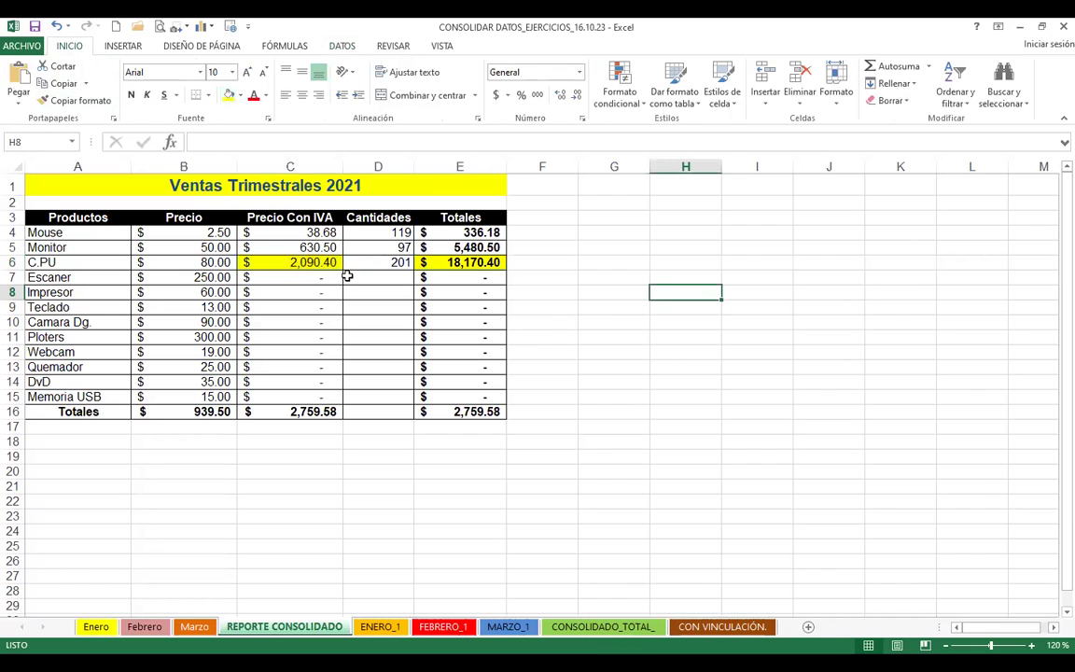
# Check the formulas in C6 and E6, then select D6's consolidated 201.
pyautogui.click(280, 264)
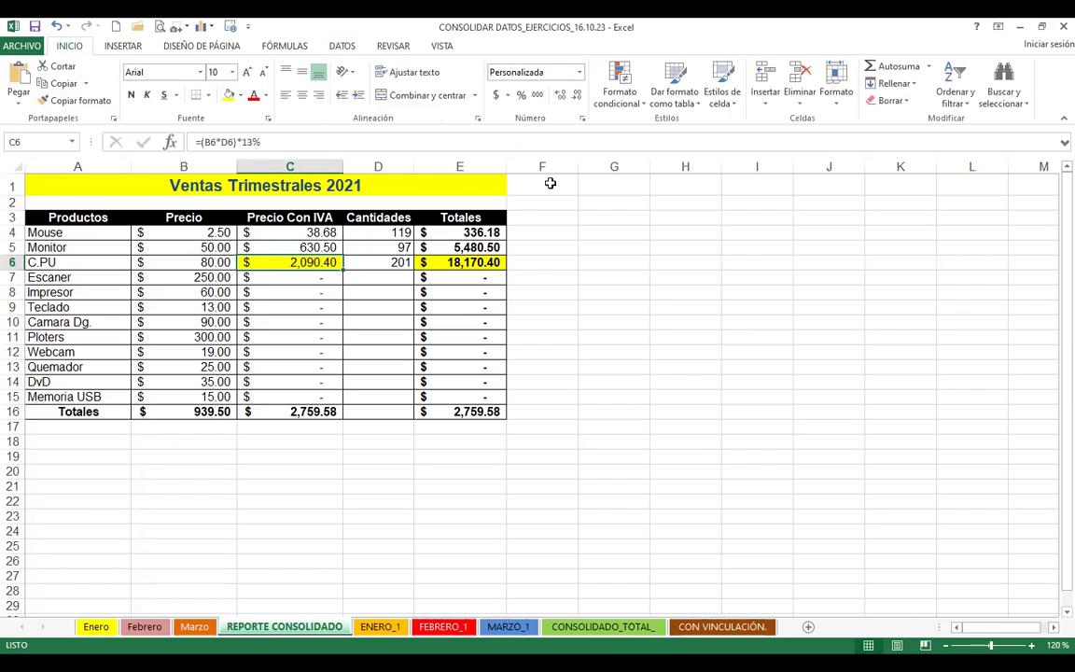
pyautogui.click(449, 263)
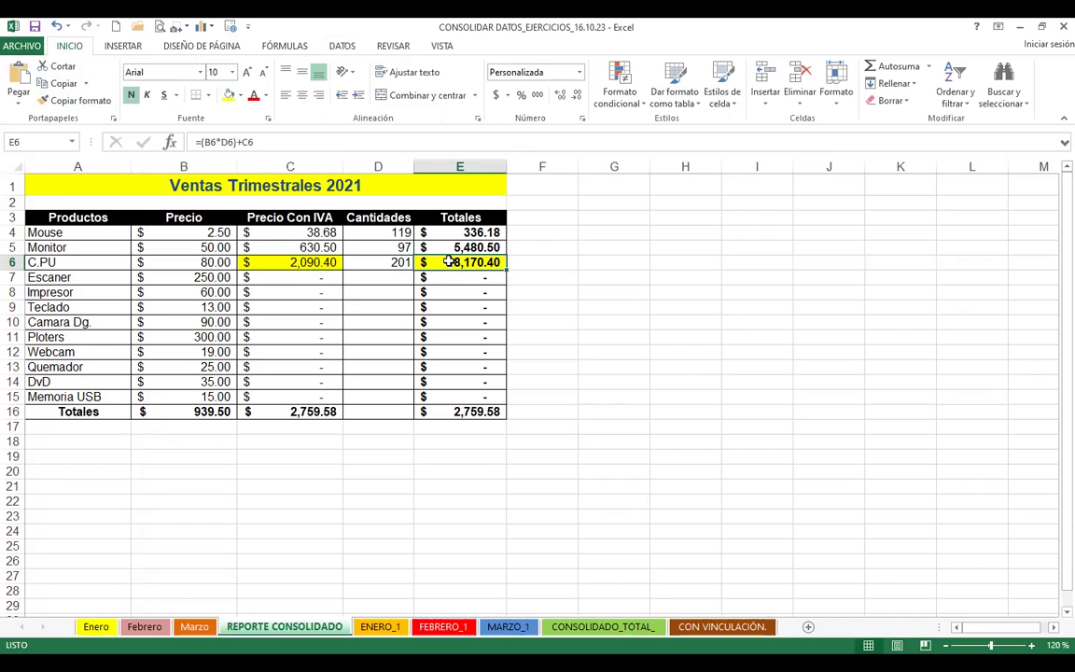
pyautogui.click(375, 262)
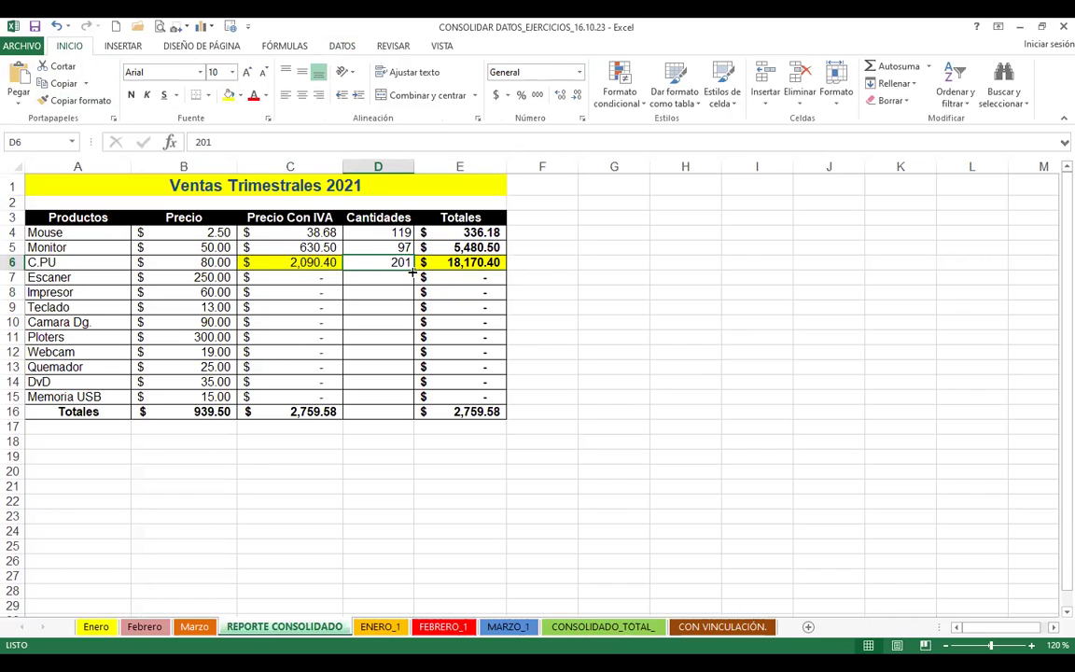
# Copy the 201 quantity down column D through row 13, glancing at the Enero sheet.
pyautogui.moveTo(414, 268); pyautogui.dragTo(390, 381)
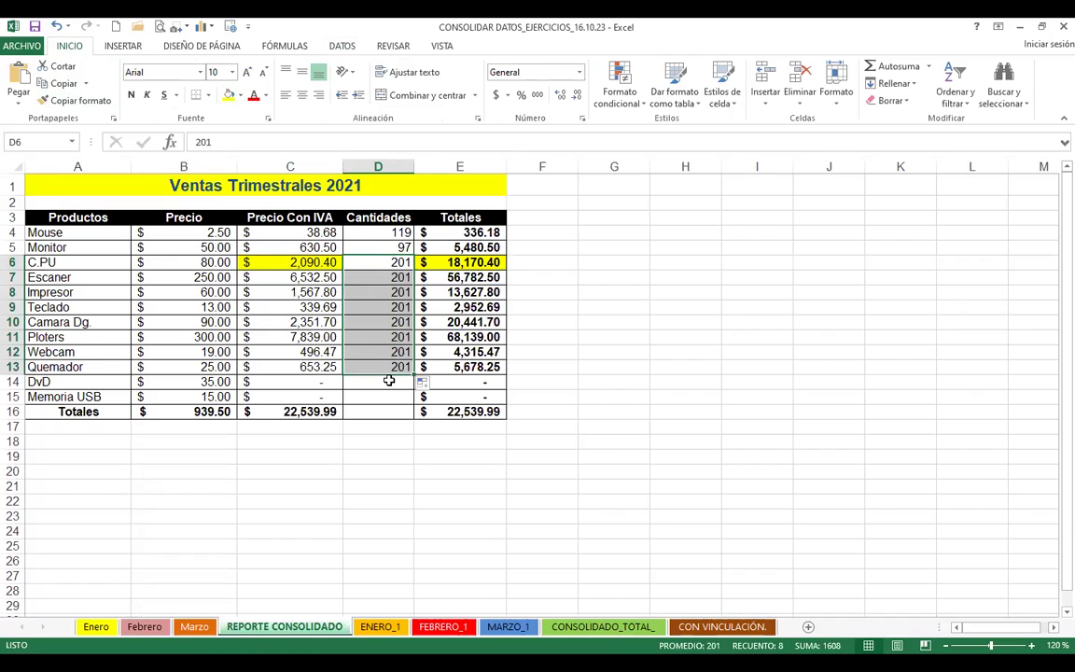
pyautogui.click(376, 278)
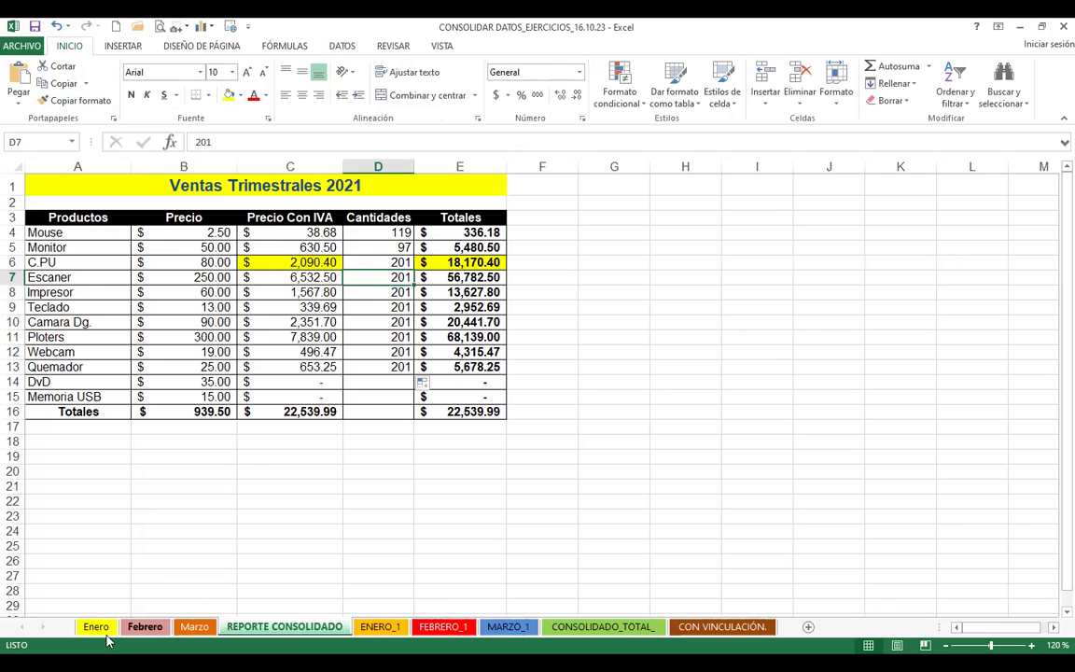
pyautogui.click(96, 627)
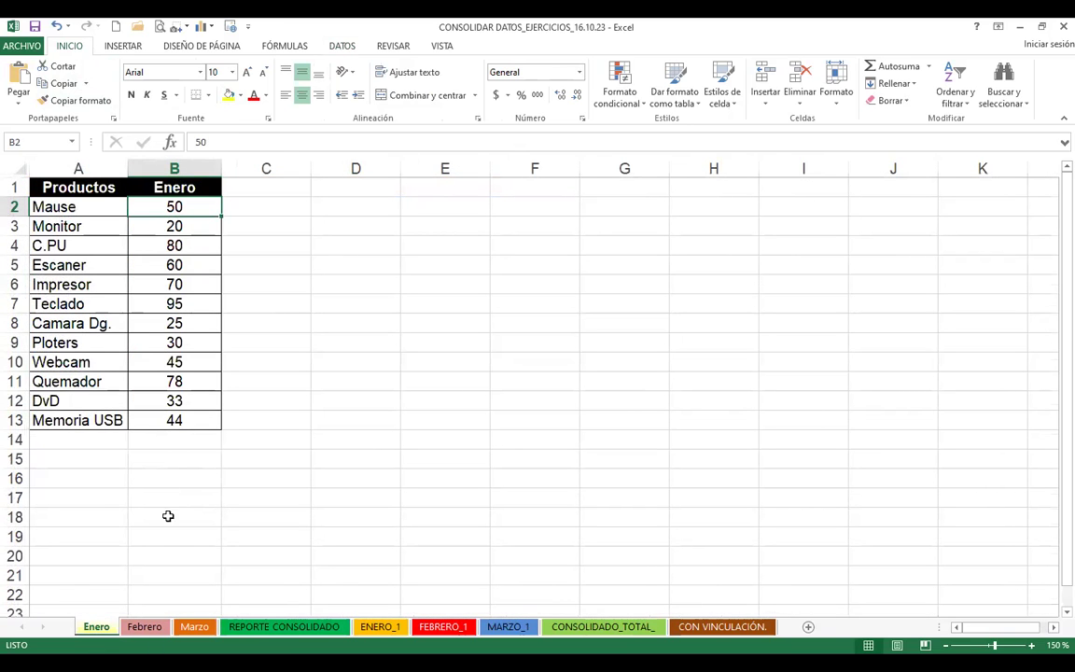
pyautogui.click(293, 628)
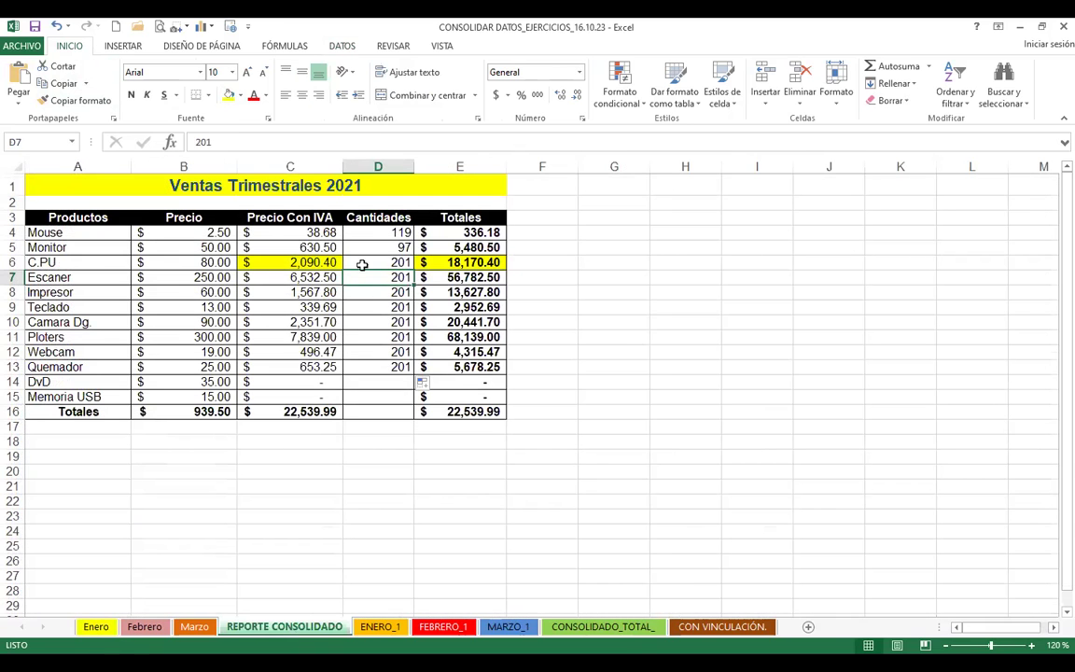
# Clear the repeated 201 quantities in D7:D13 and return to the Enero sheet.
pyautogui.moveTo(376, 276); pyautogui.dragTo(385, 367)
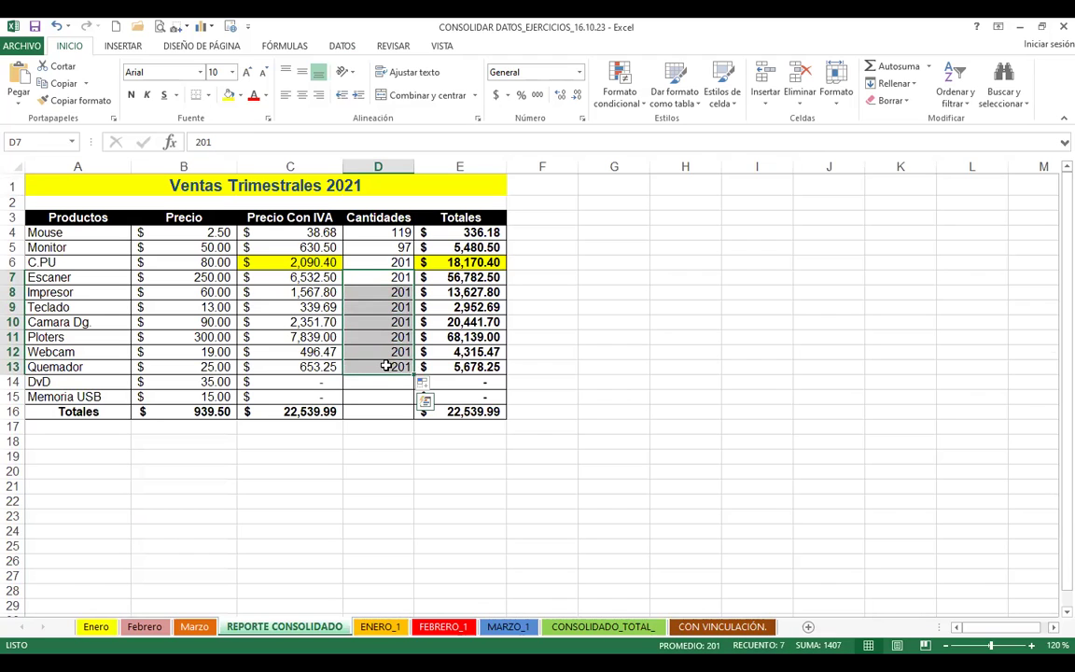
pyautogui.press('Delete')
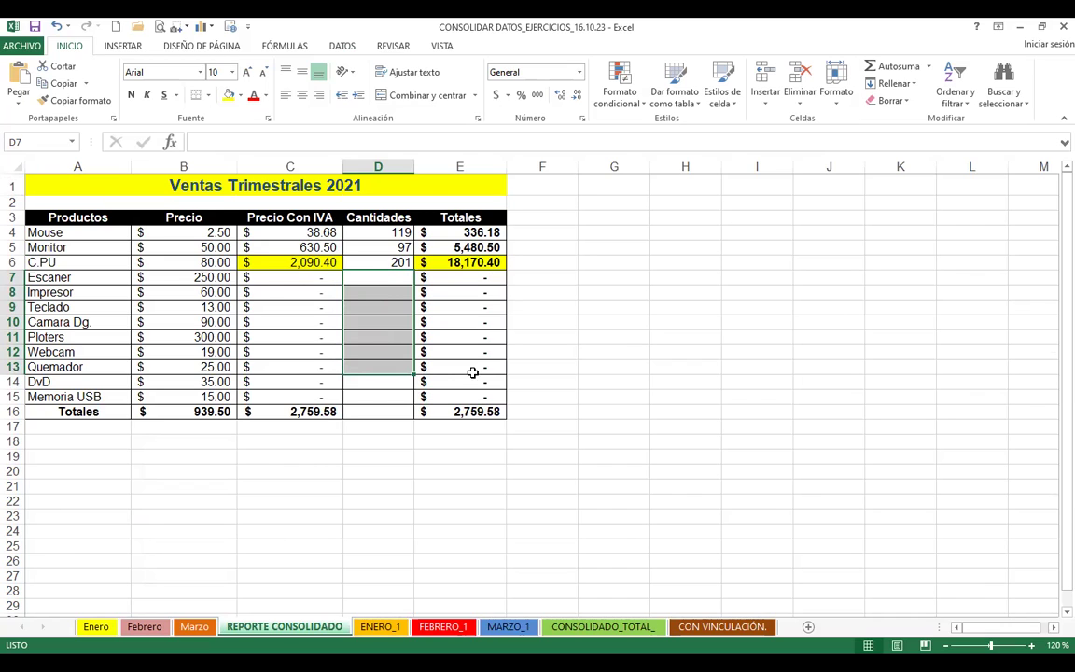
pyautogui.click(382, 277)
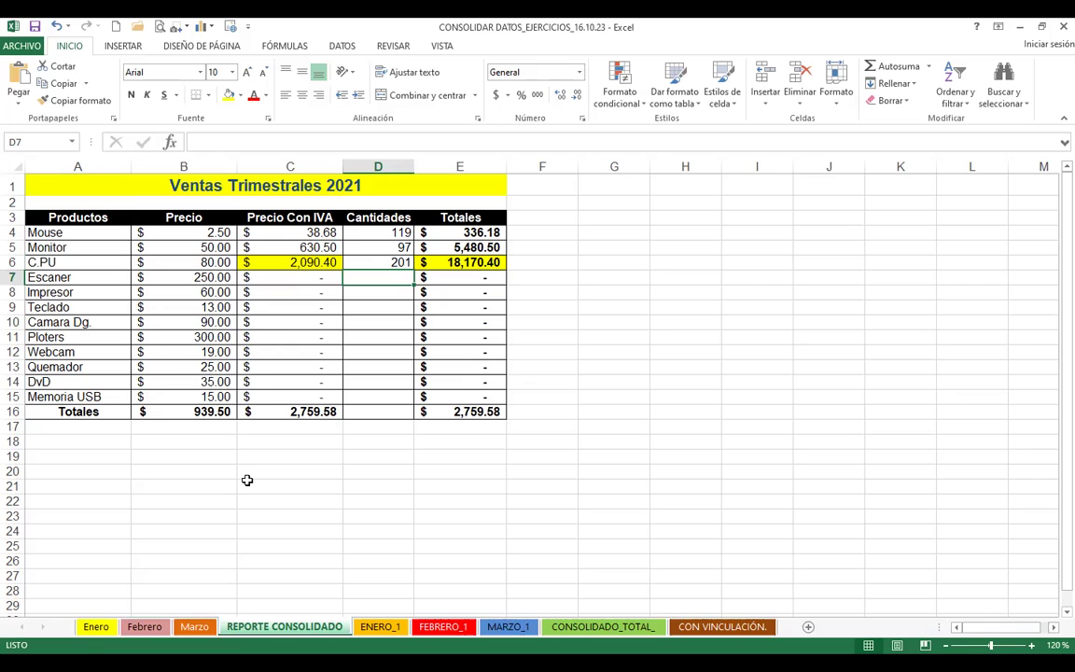
pyautogui.click(96, 626)
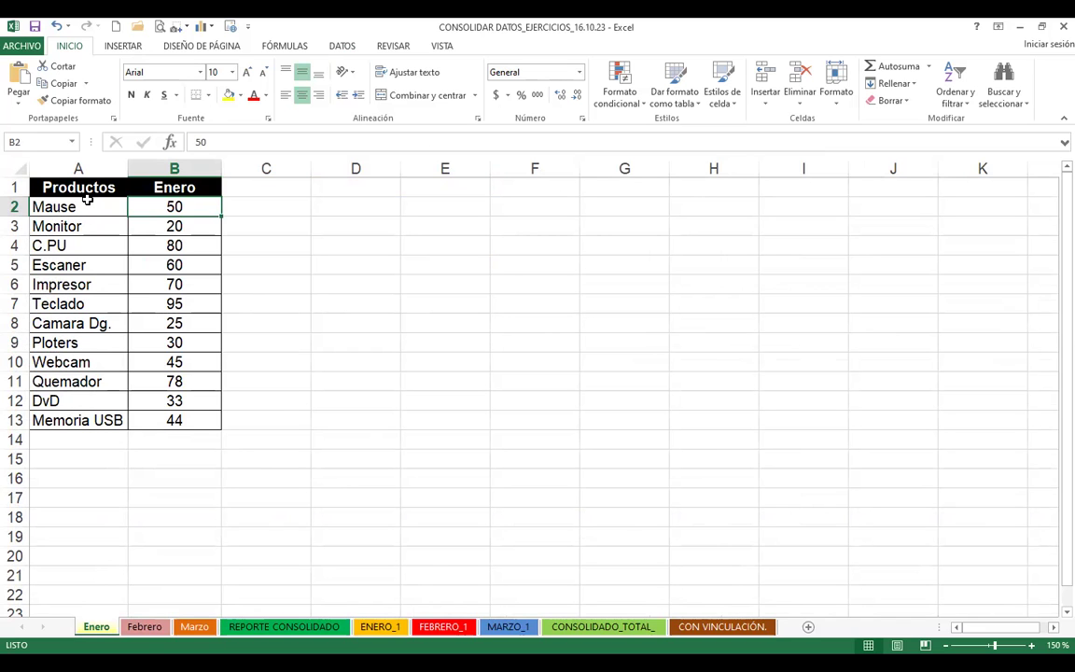
# On REPORTE CONSOLIDADO, select the products Mouse through Memoria USB, then the Cantidades heading D3.
pyautogui.click(280, 626)
pyautogui.moveTo(66, 233); pyautogui.dragTo(82, 385)
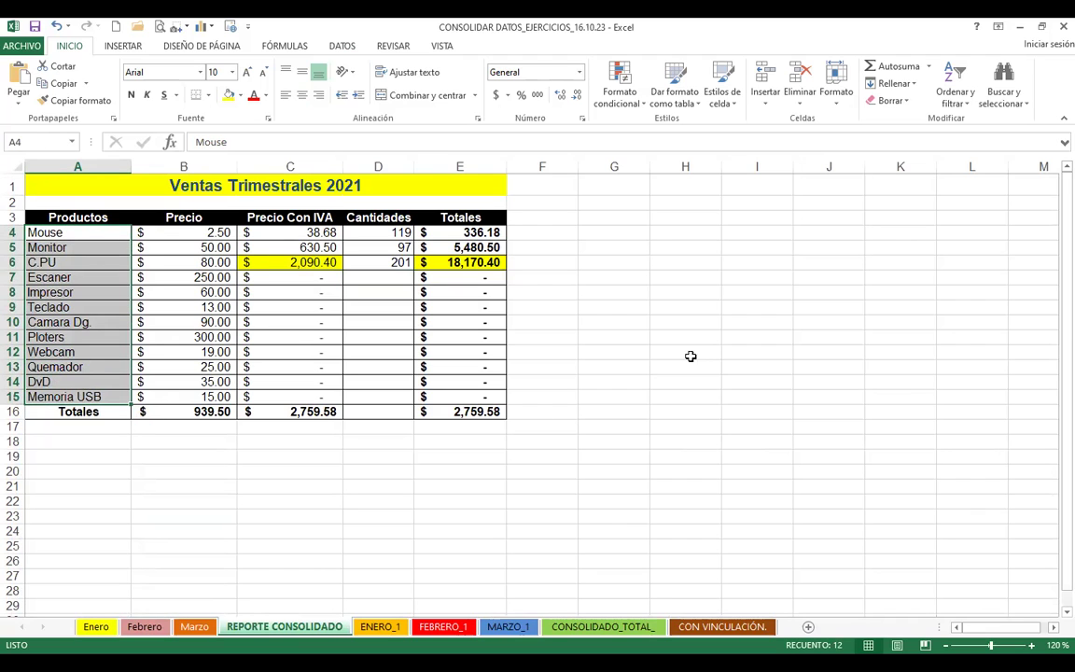
pyautogui.click(383, 218)
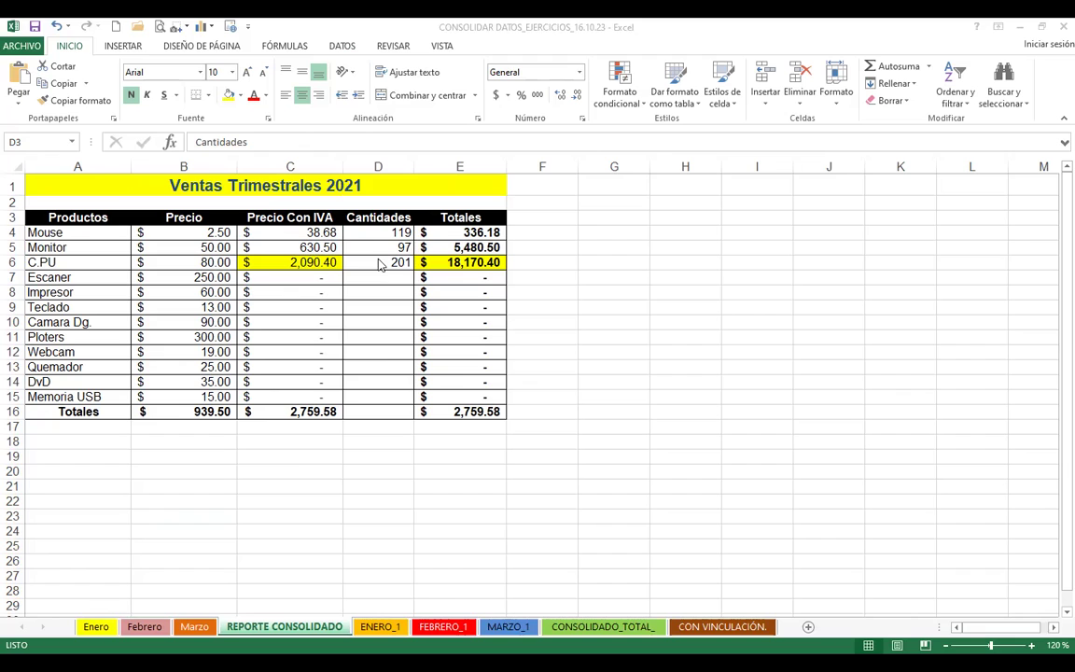
pyautogui.click(377, 155)
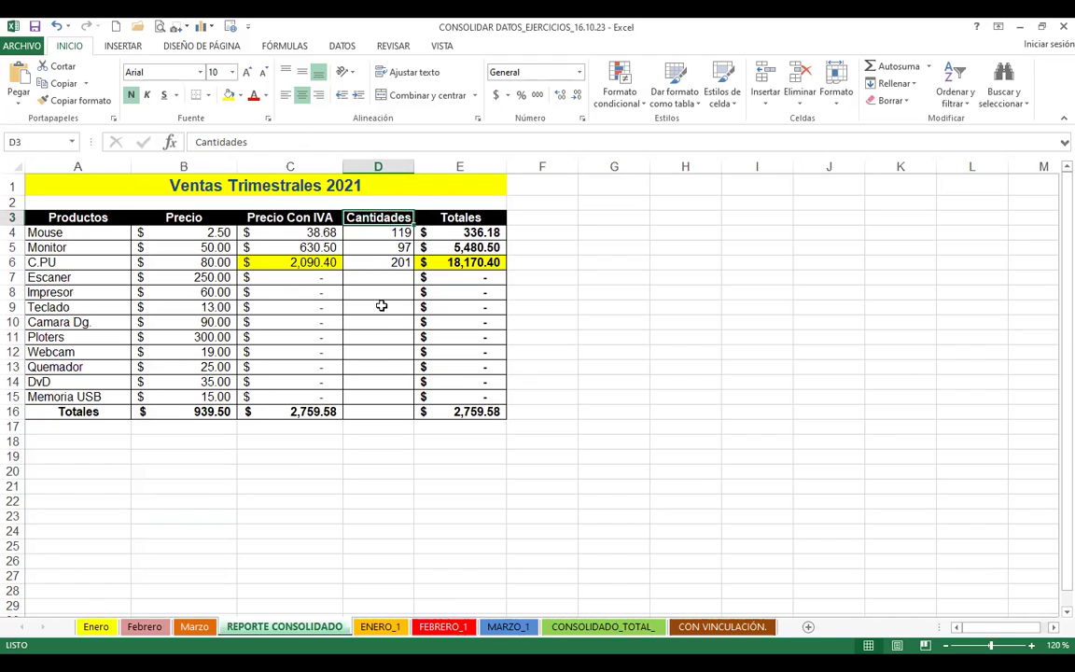
pyautogui.click(377, 262)
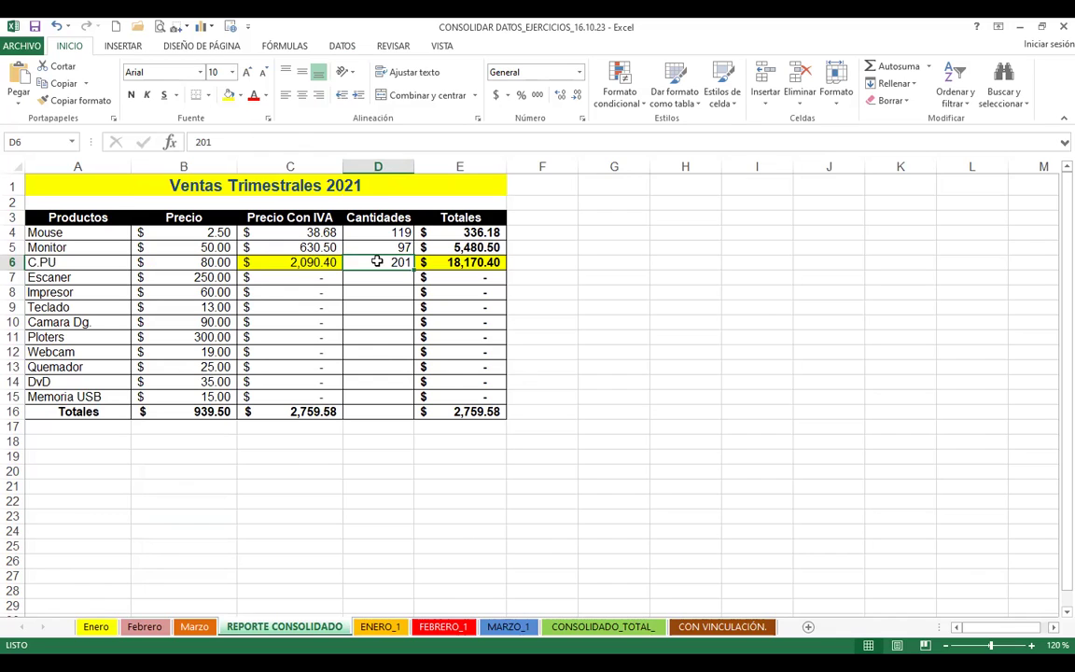
pyautogui.click(96, 626)
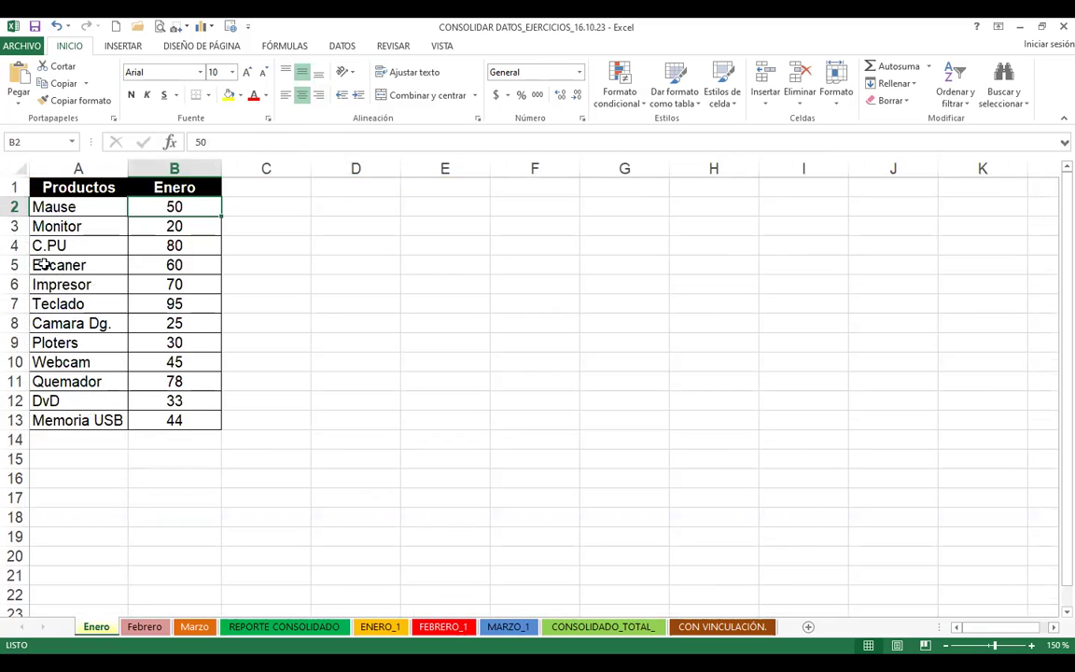
pyautogui.click(144, 627)
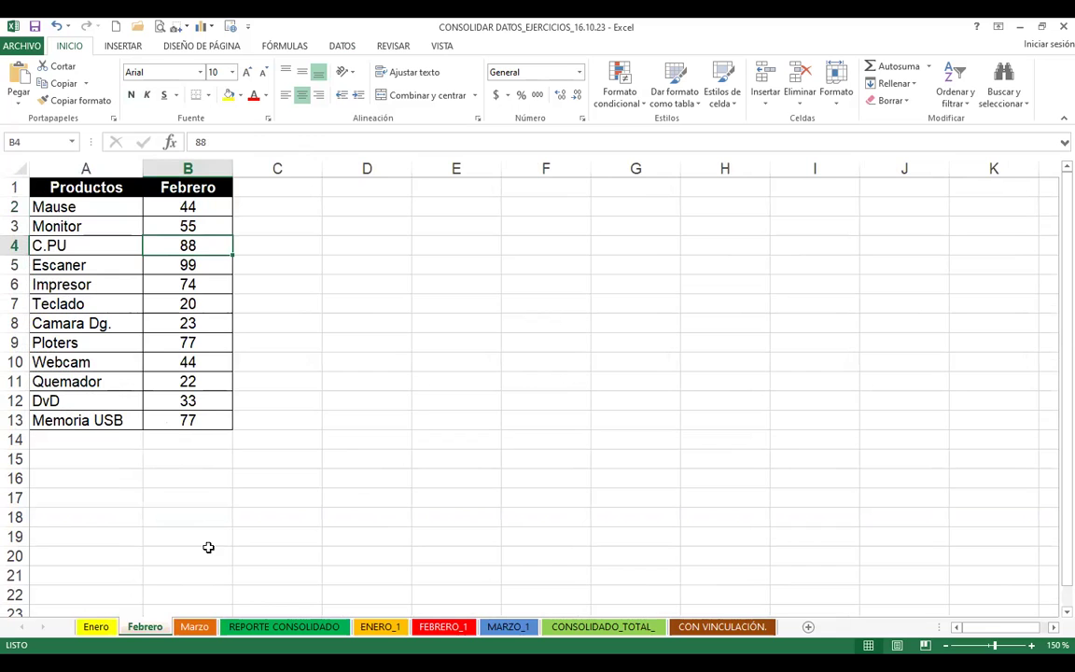
pyautogui.click(191, 627)
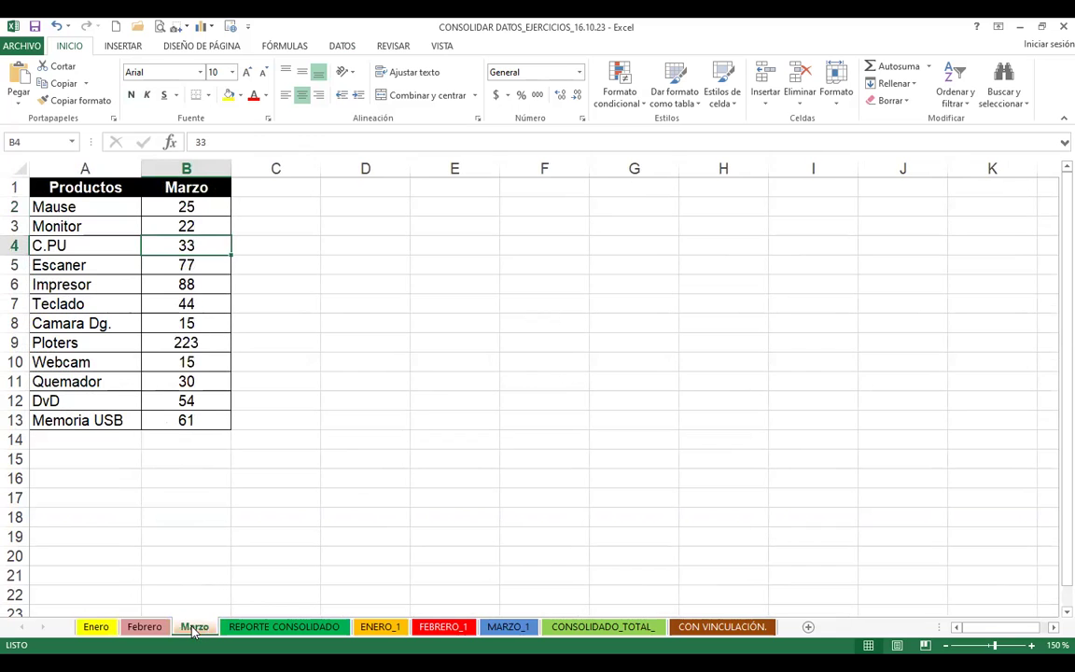
pyautogui.click(93, 627)
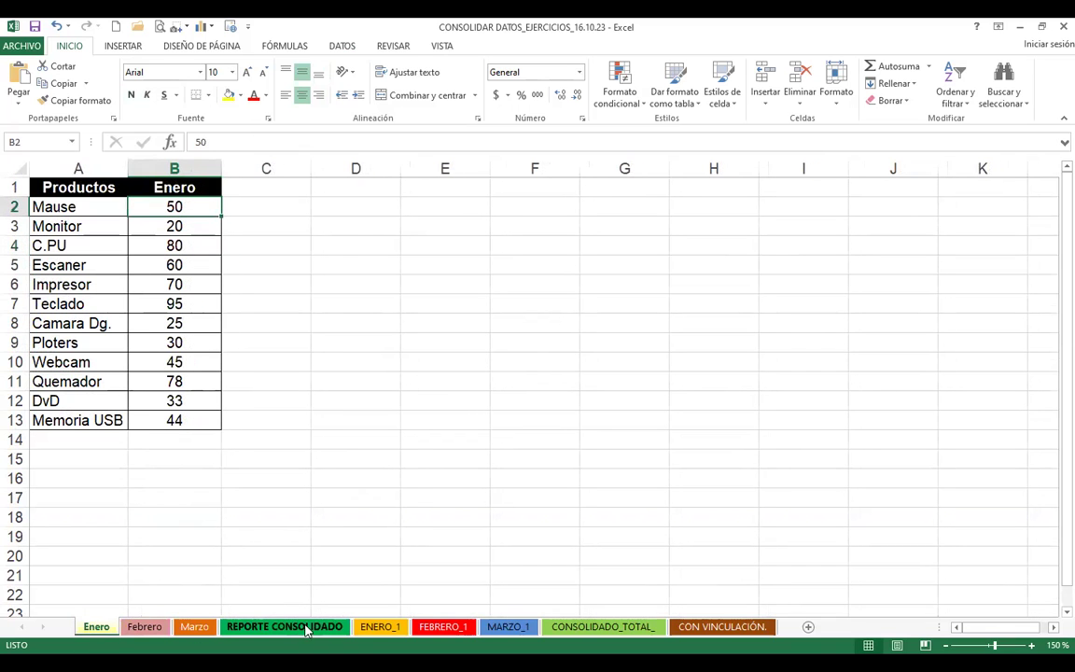
pyautogui.click(280, 626)
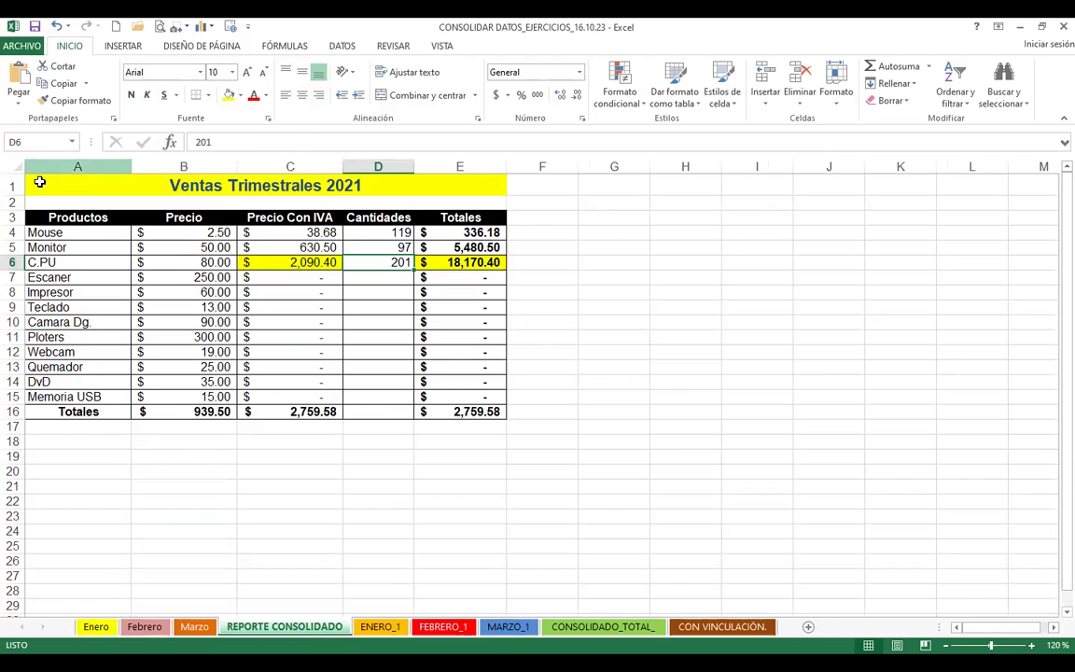
pyautogui.moveTo(61, 217); pyautogui.dragTo(58, 397)
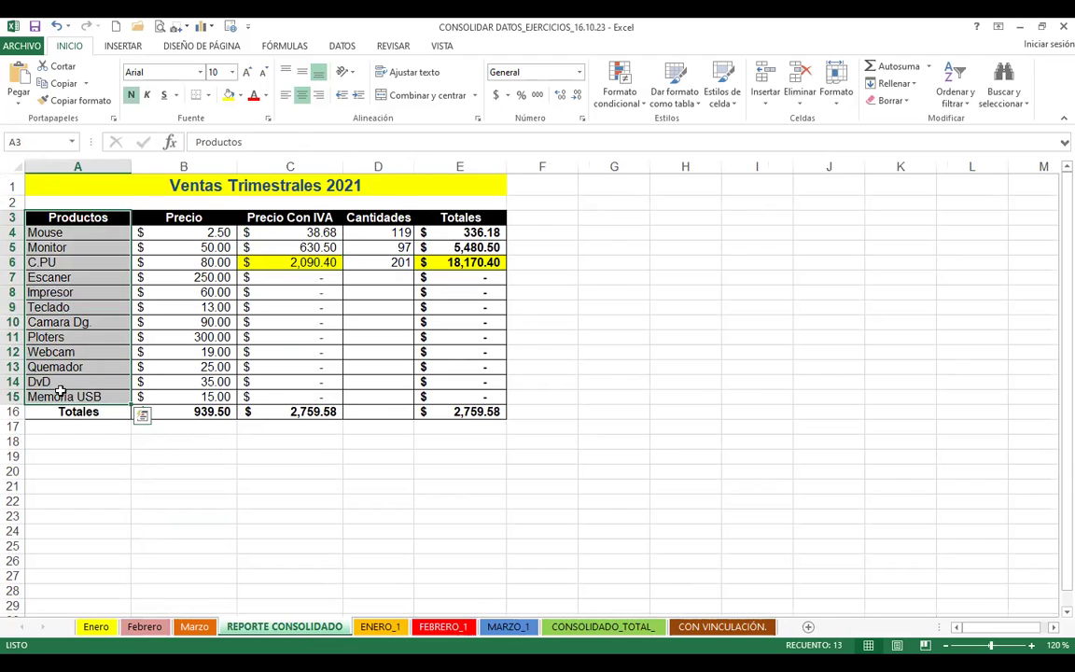
pyautogui.click(382, 304)
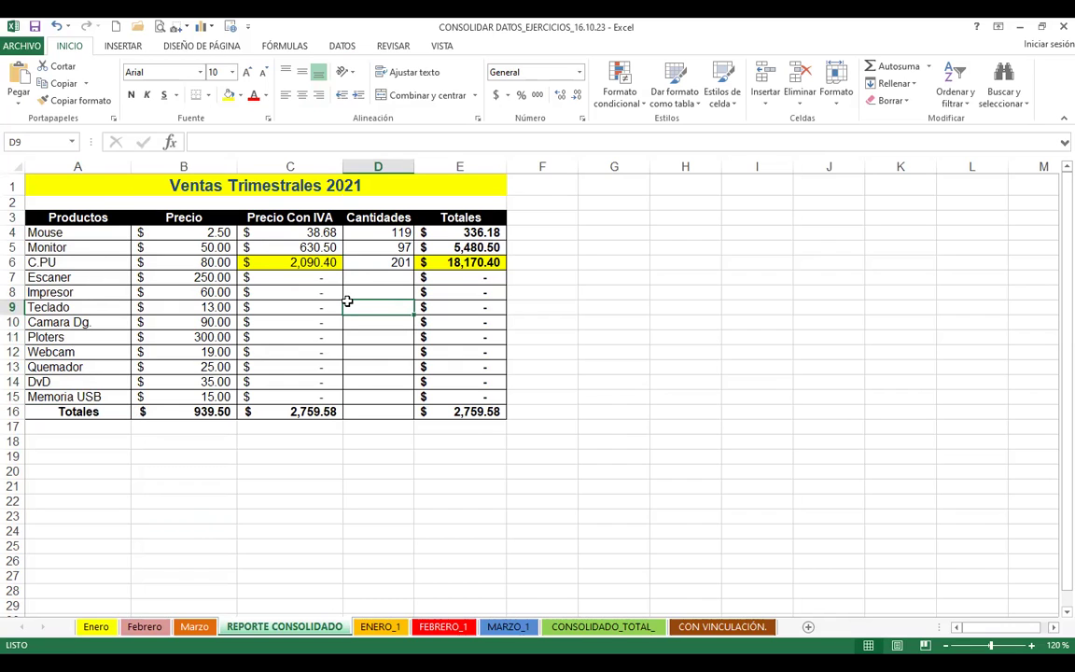
# Select quantity column B on the Enero, Febrero and Marzo sheets, then show ENERO_1.
pyautogui.click(96, 627)
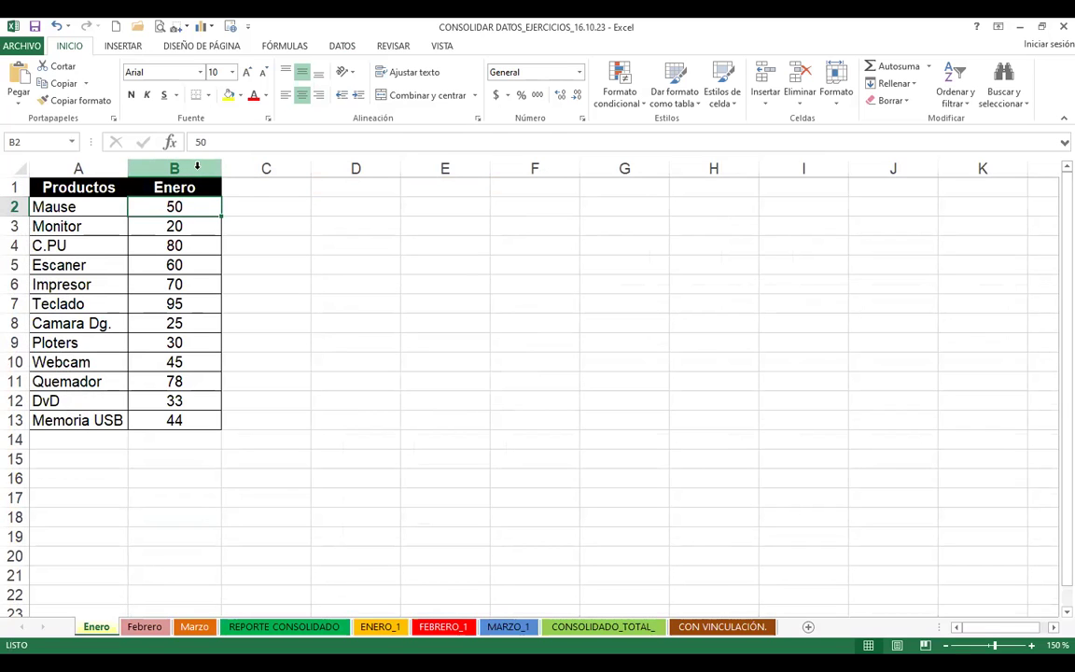
pyautogui.click(199, 166)
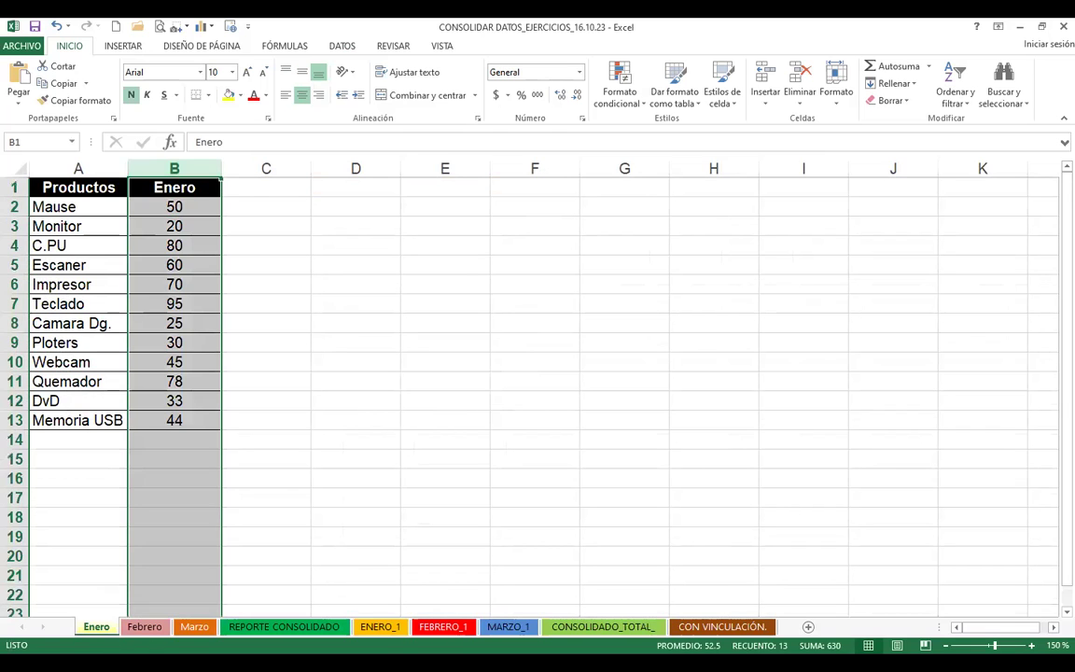
pyautogui.click(145, 626)
pyautogui.click(187, 168)
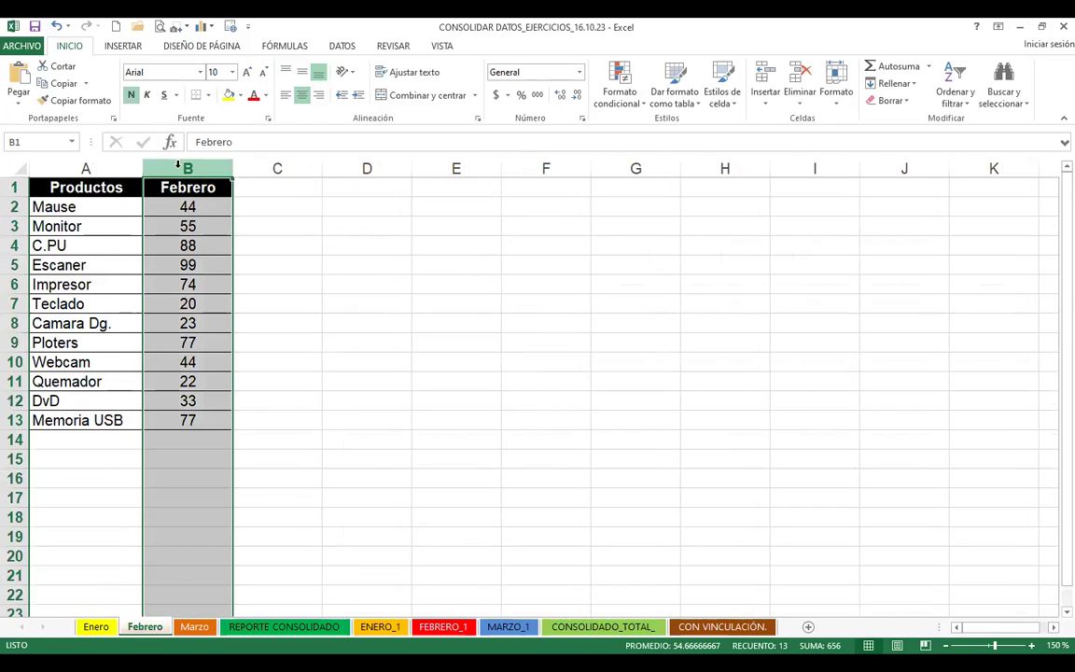
pyautogui.click(191, 631)
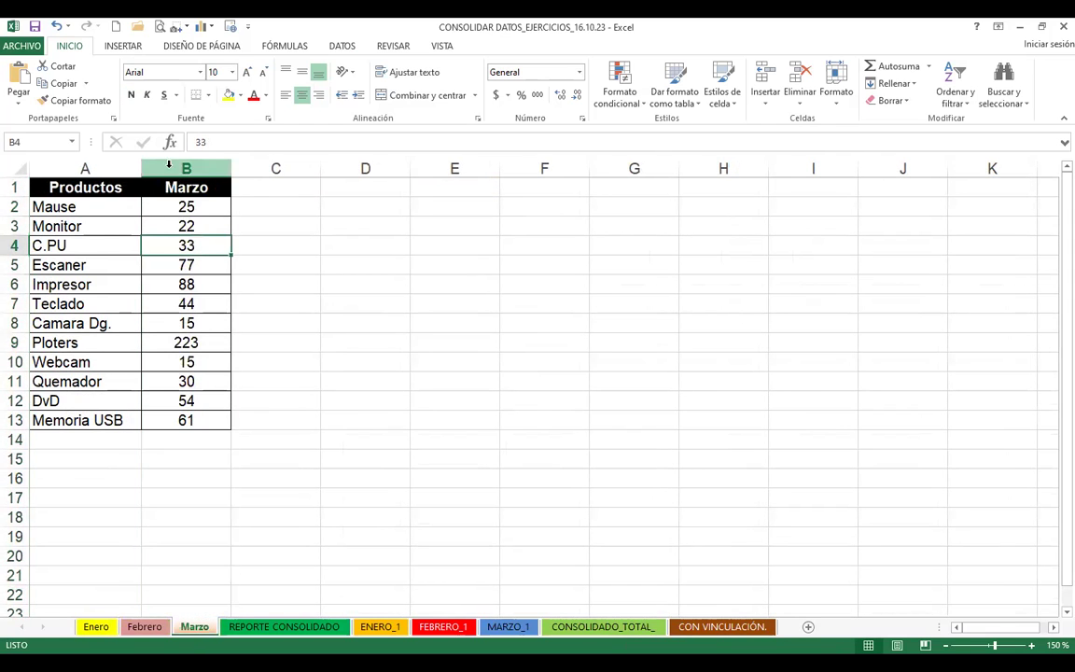
pyautogui.click(172, 162)
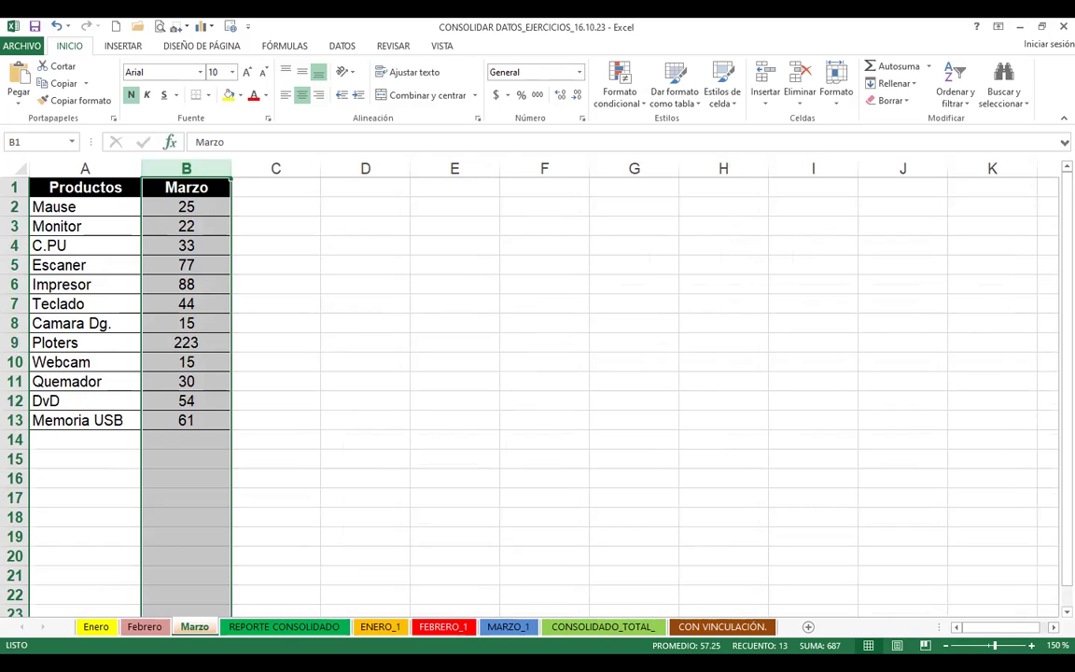
pyautogui.click(378, 627)
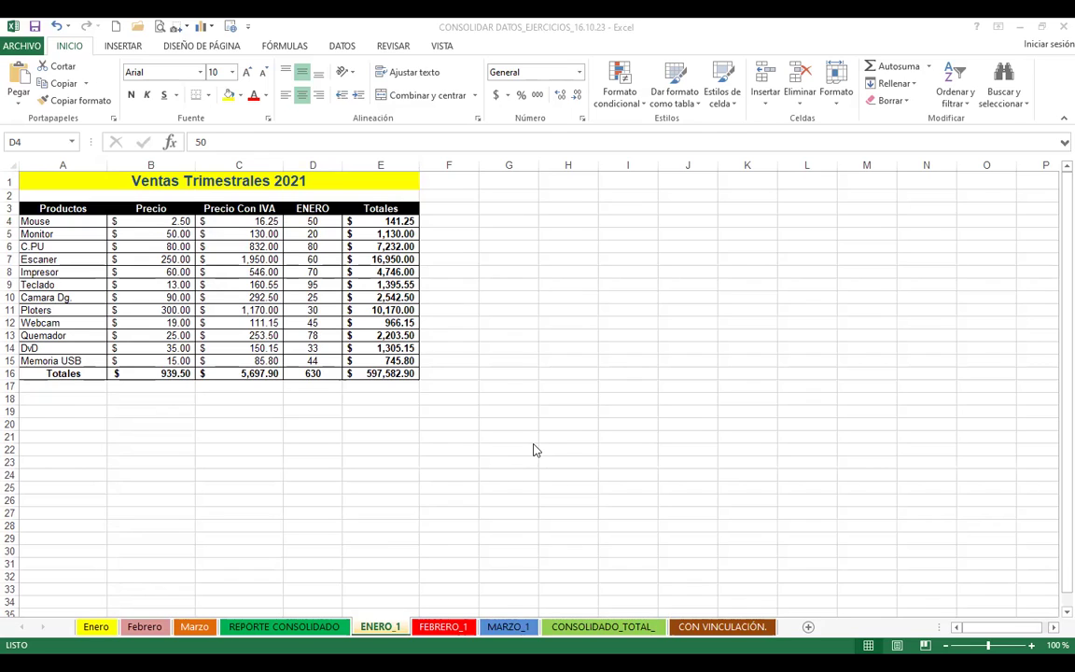
# Compare the REPORTE CONSOLIDADO table A3:E16 with ENERO_1 and the Enero quantities B2:B13.
pyautogui.click(249, 629)
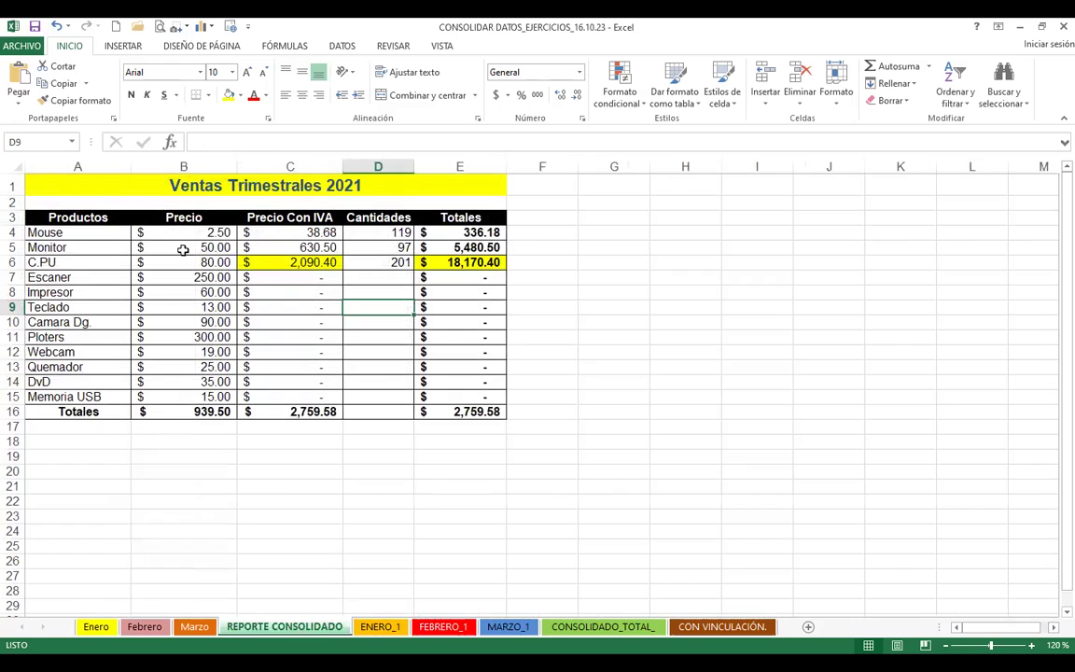
pyautogui.moveTo(40, 216); pyautogui.dragTo(421, 411)
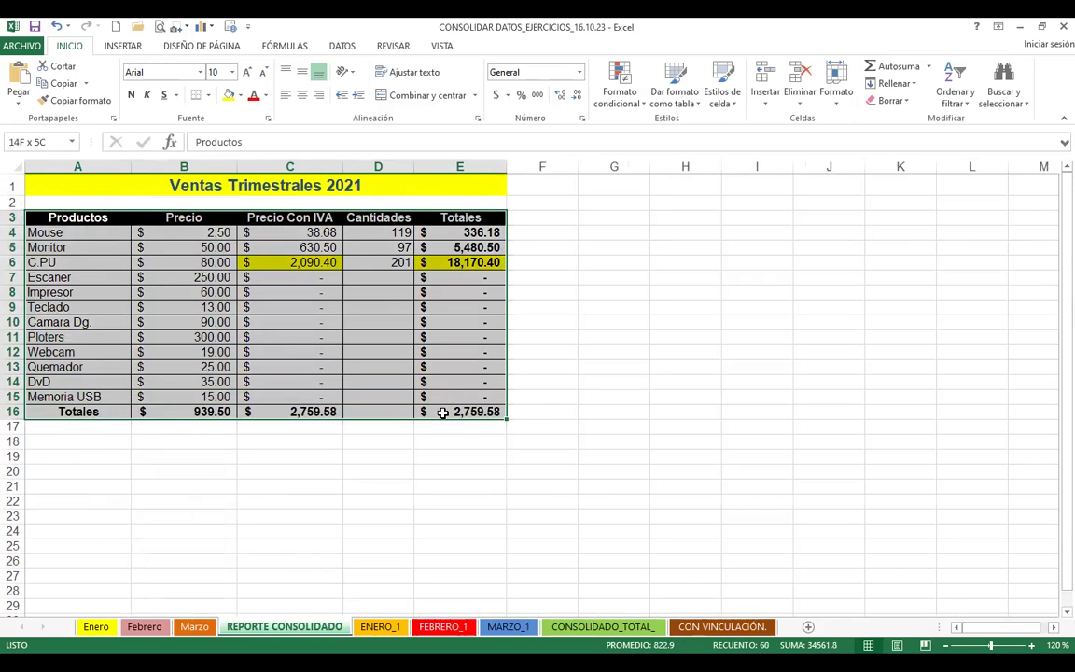
pyautogui.click(400, 435)
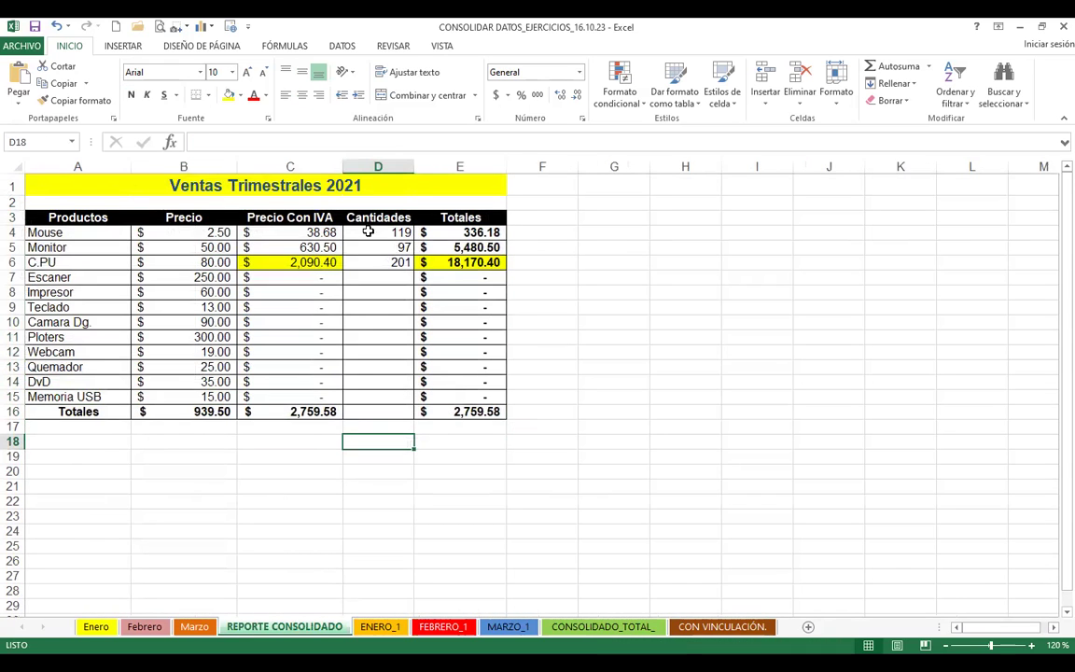
pyautogui.click(378, 217)
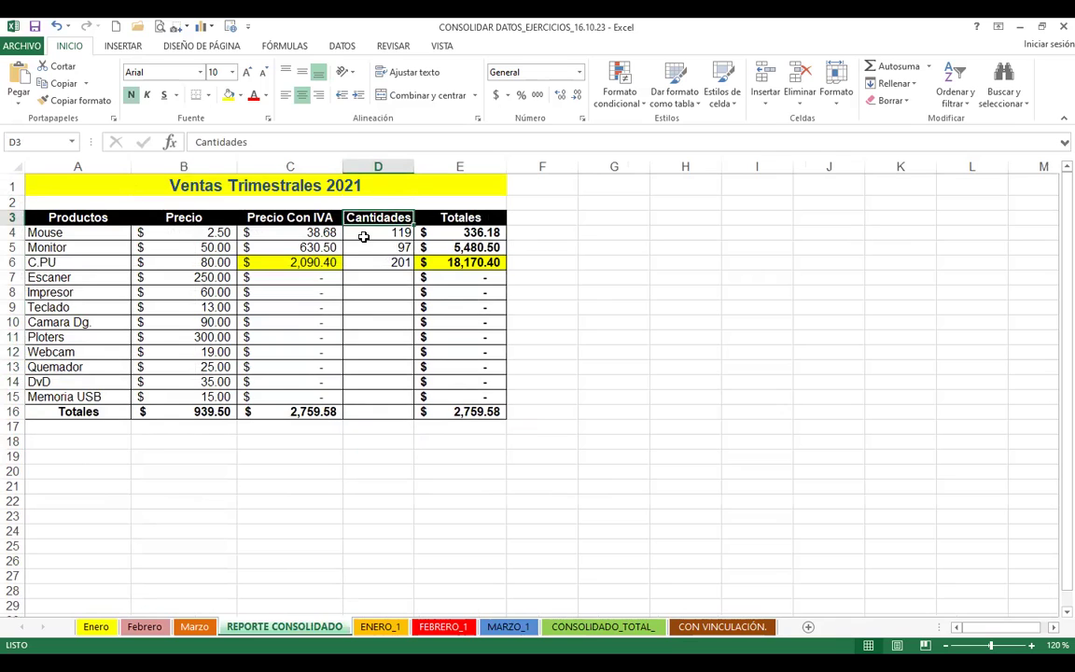
pyautogui.click(388, 630)
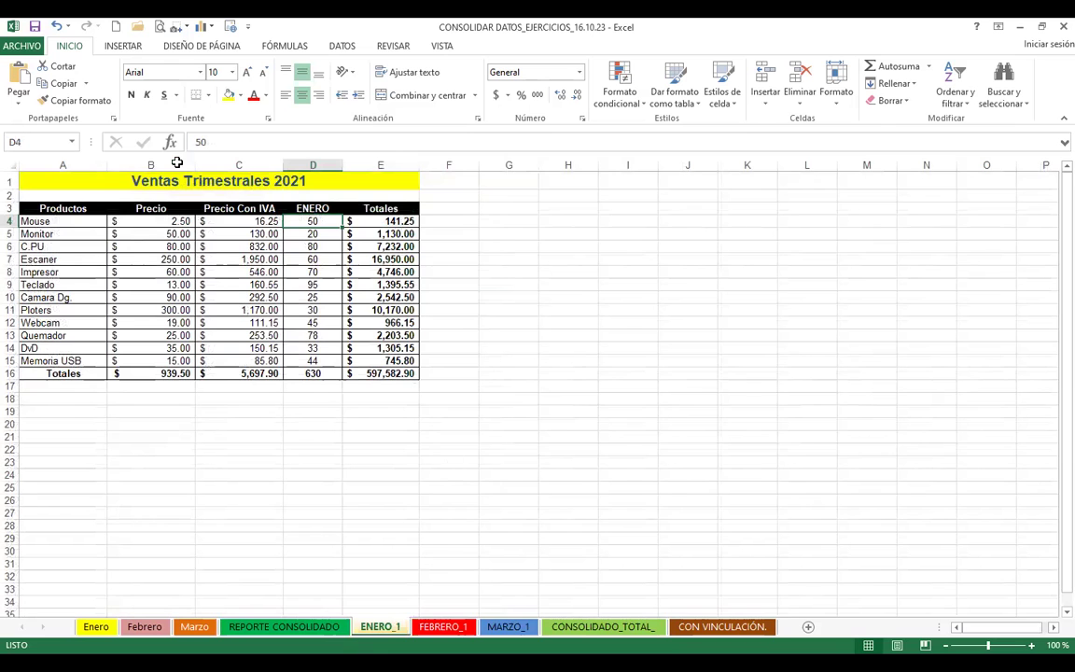
pyautogui.click(324, 629)
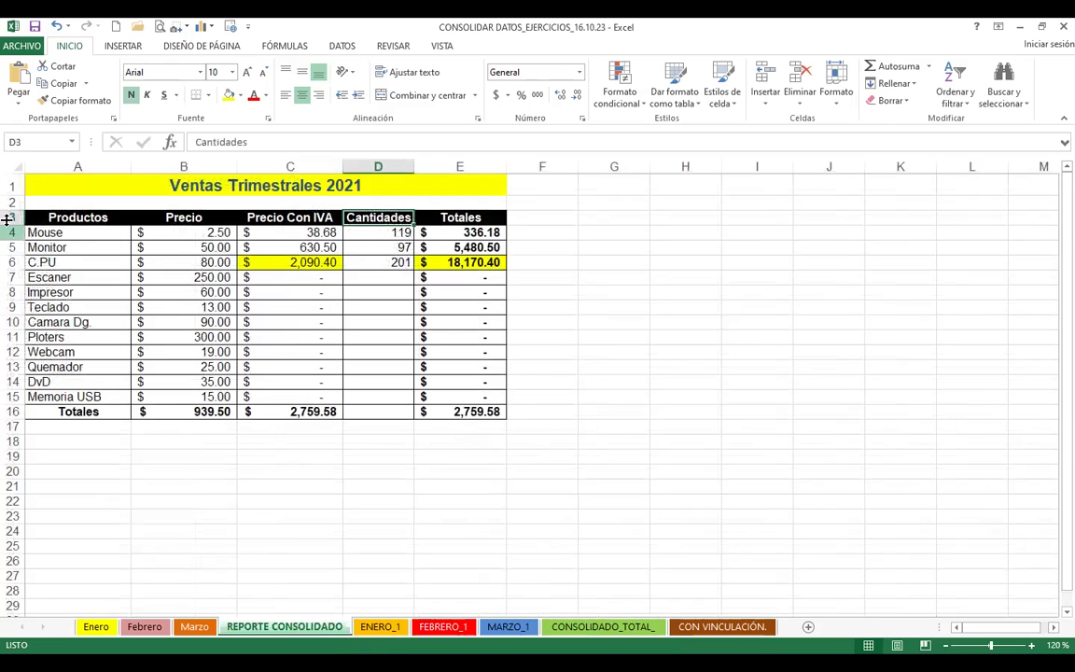
pyautogui.click(381, 629)
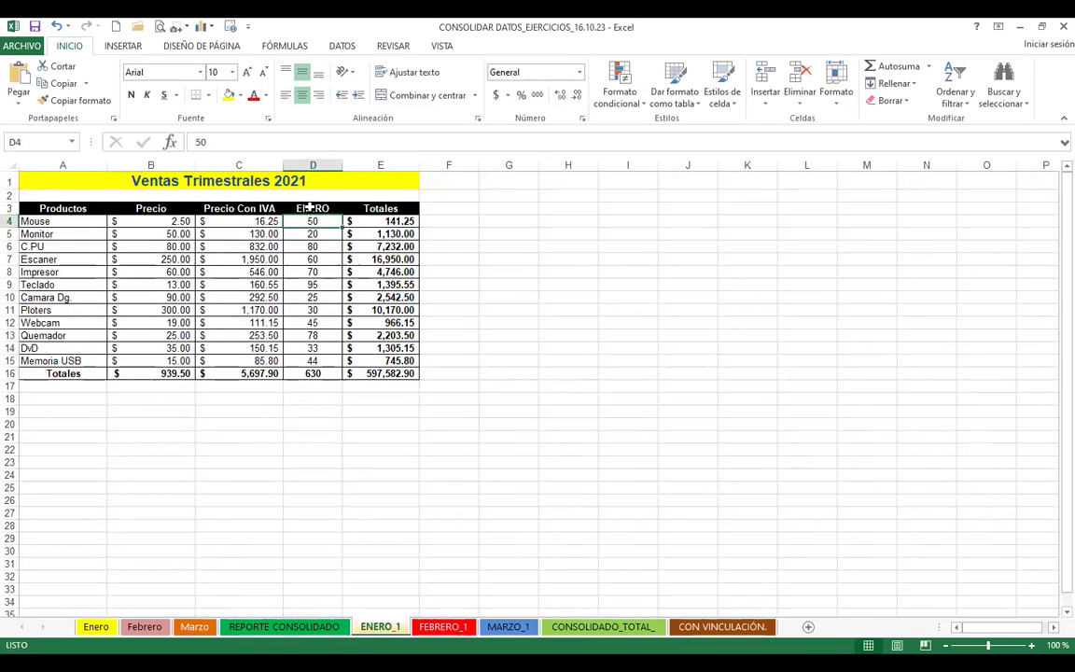
pyautogui.click(271, 627)
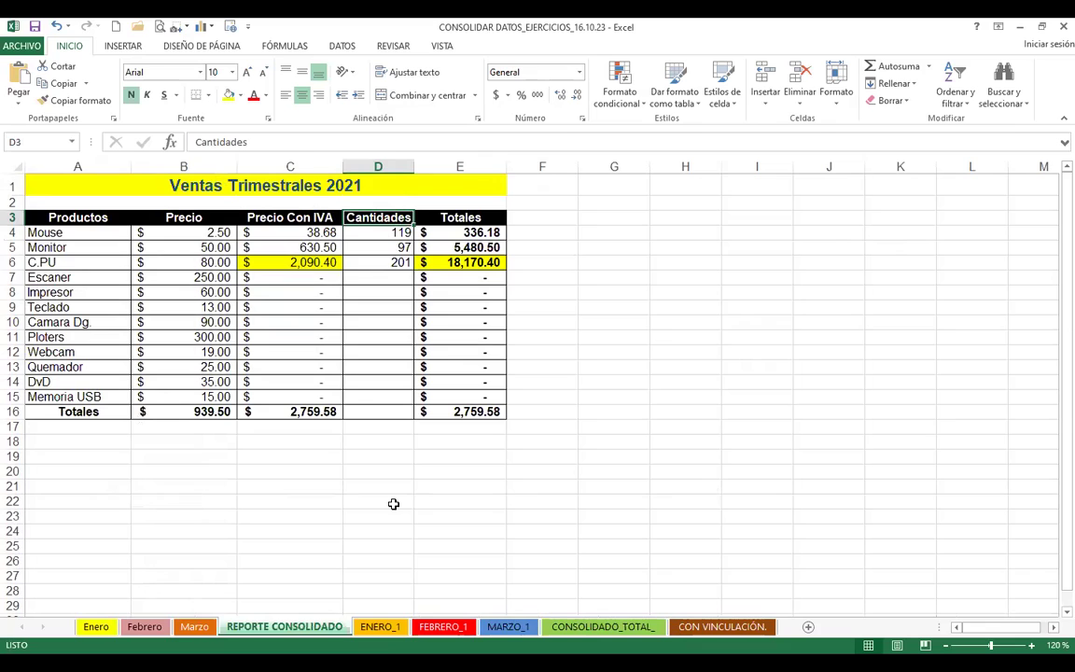
pyautogui.click(381, 629)
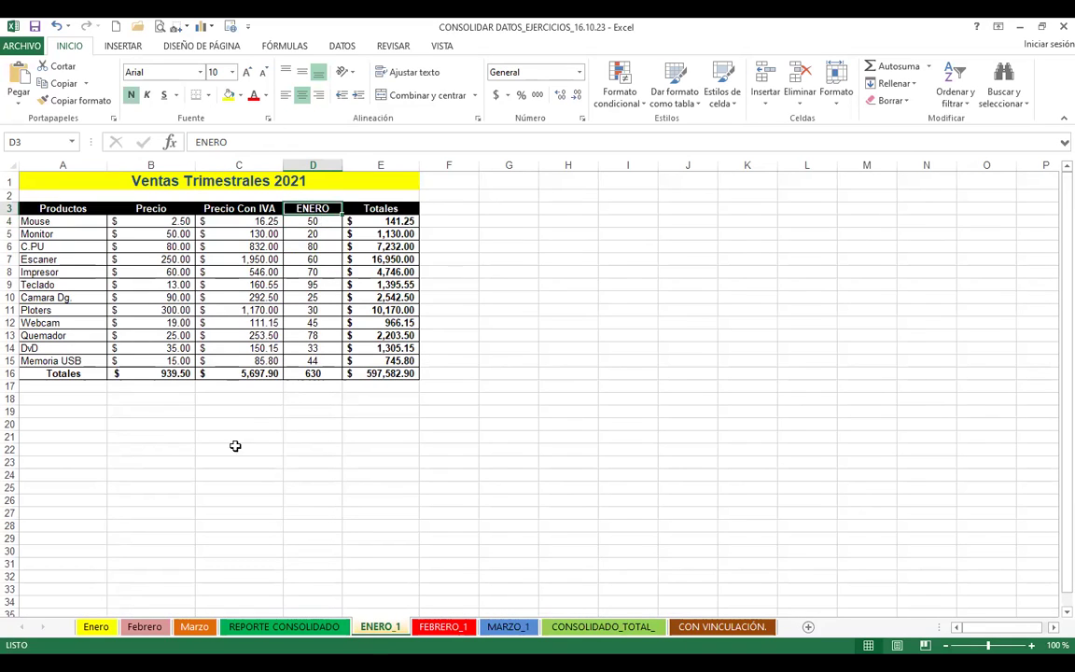
pyautogui.click(97, 627)
pyautogui.moveTo(181, 207); pyautogui.dragTo(186, 420)
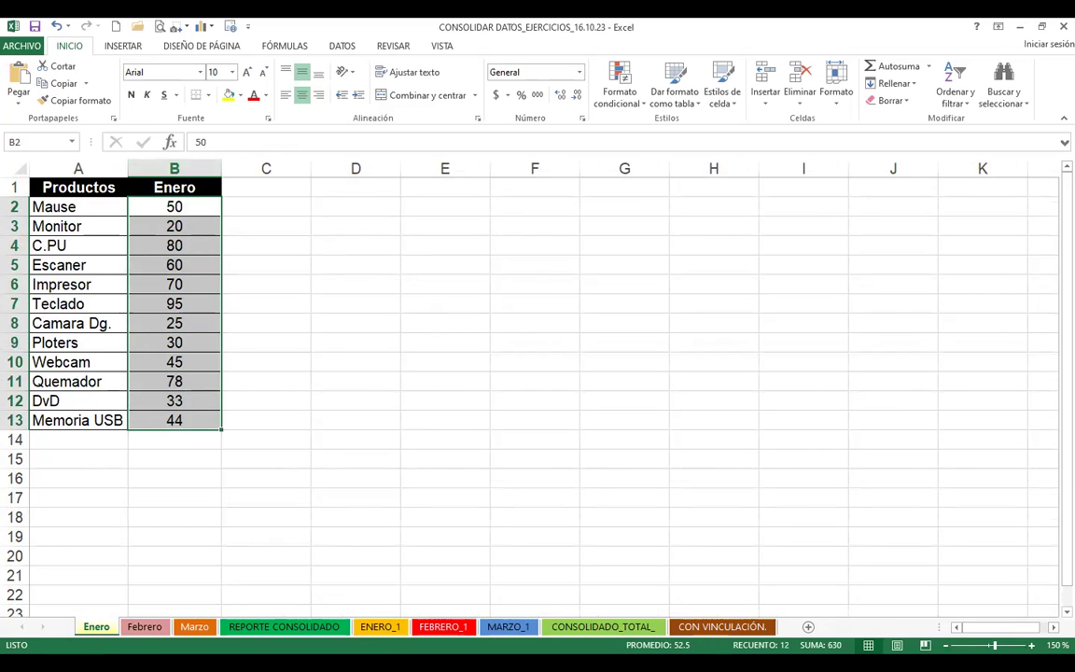
pyautogui.click(381, 626)
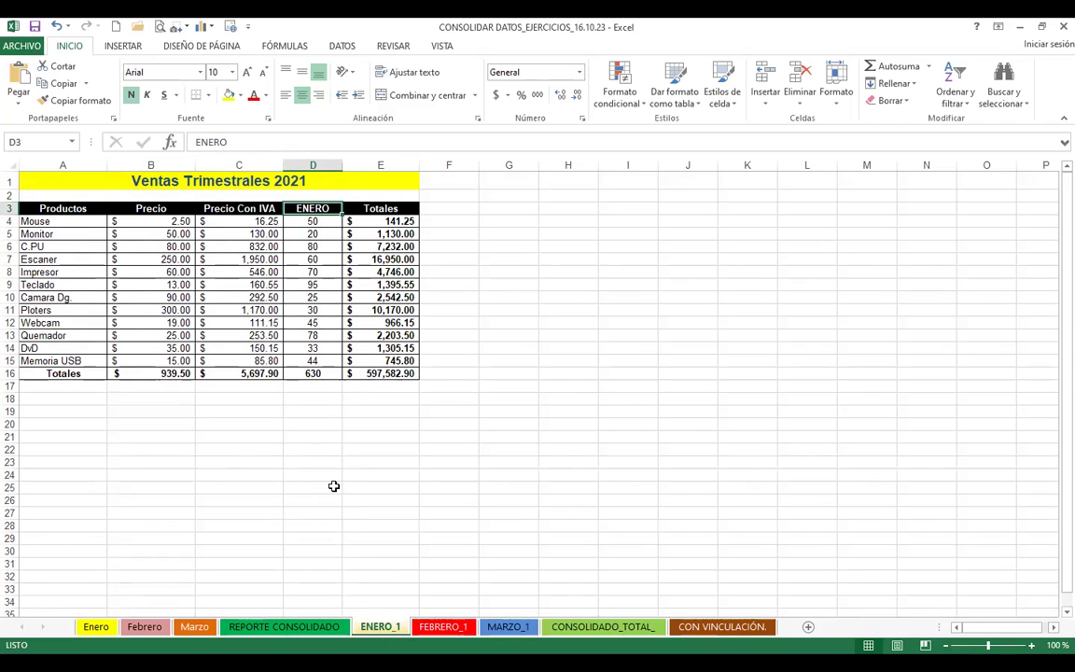
# Check quantity sums on FEBRERO_1 and Febrero, then MARZO_1 and Marzo (687).
pyautogui.click(443, 626)
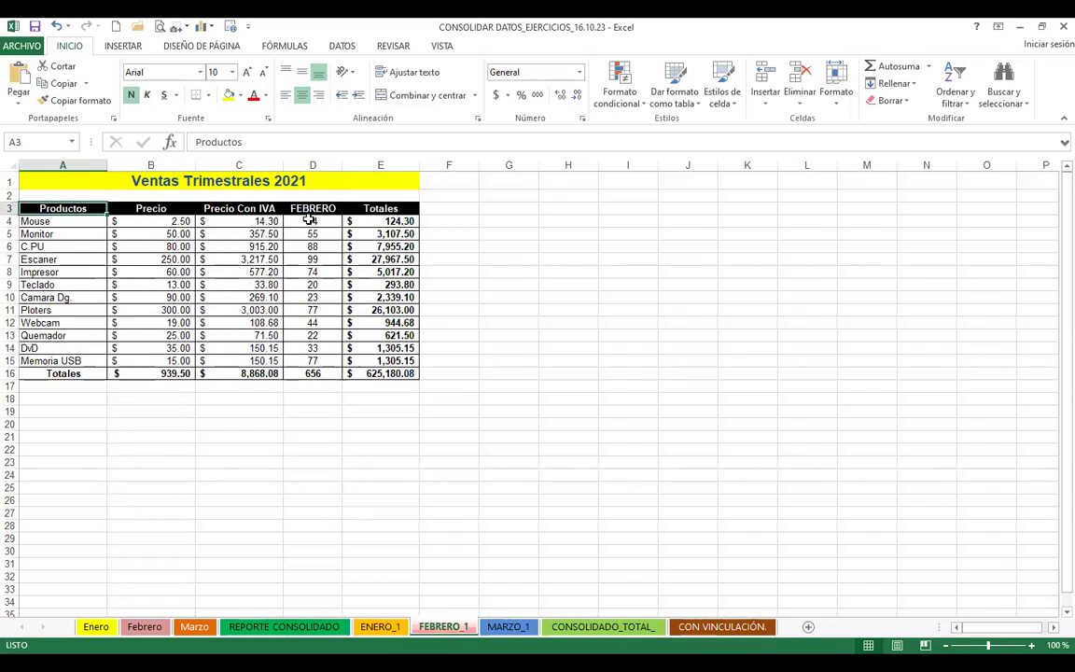
pyautogui.moveTo(319, 223); pyautogui.dragTo(313, 373)
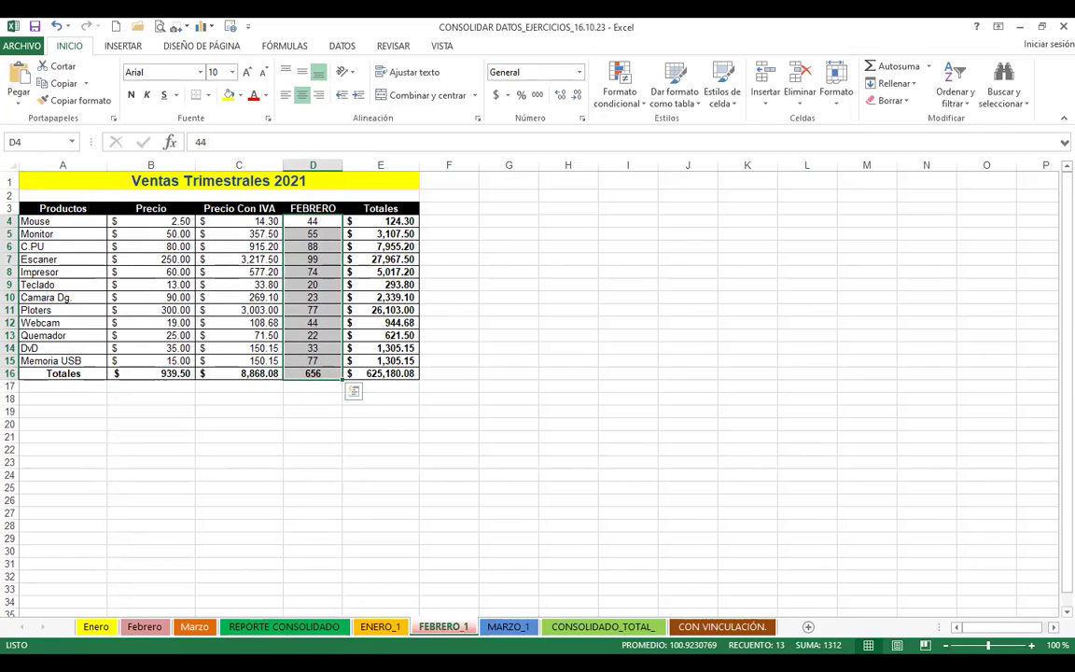
pyautogui.click(284, 626)
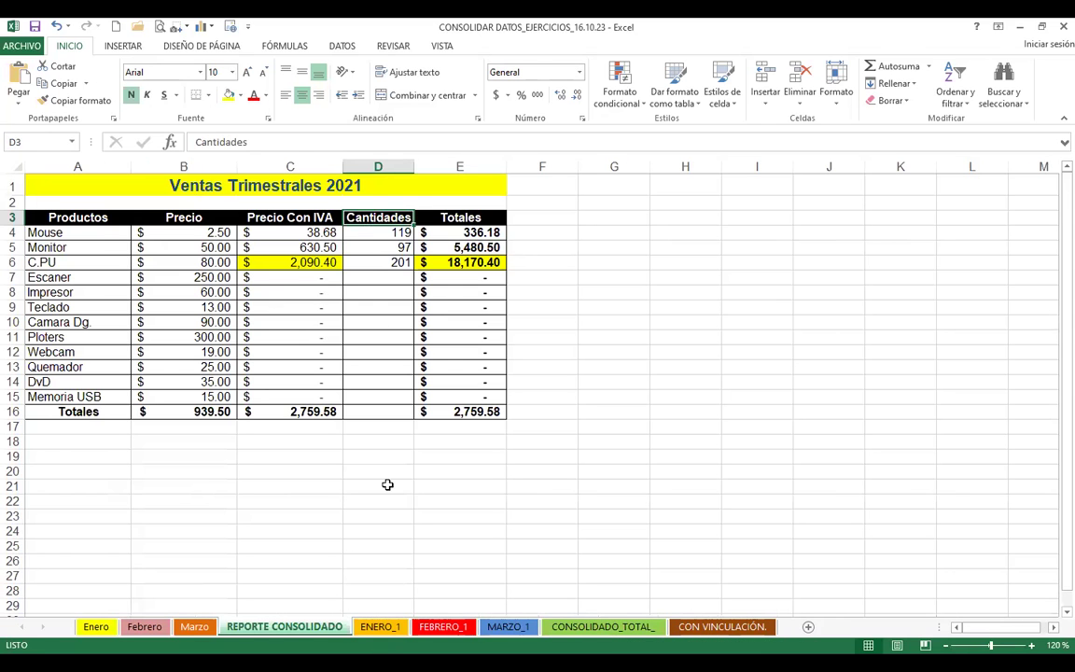
pyautogui.click(434, 629)
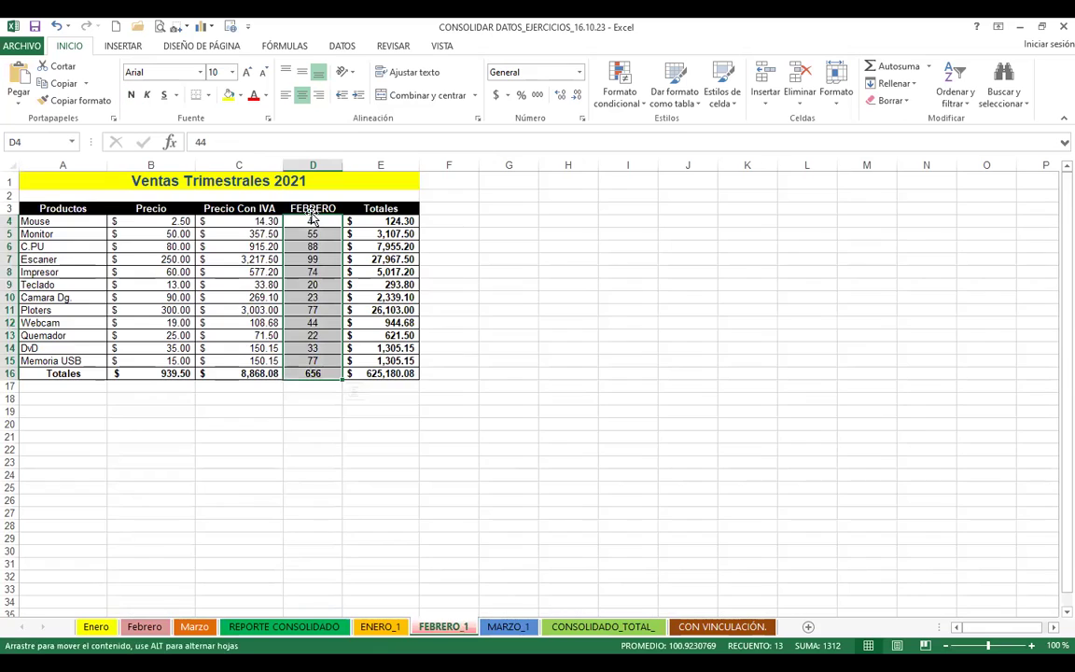
pyautogui.click(147, 629)
pyautogui.moveTo(206, 204); pyautogui.dragTo(211, 420)
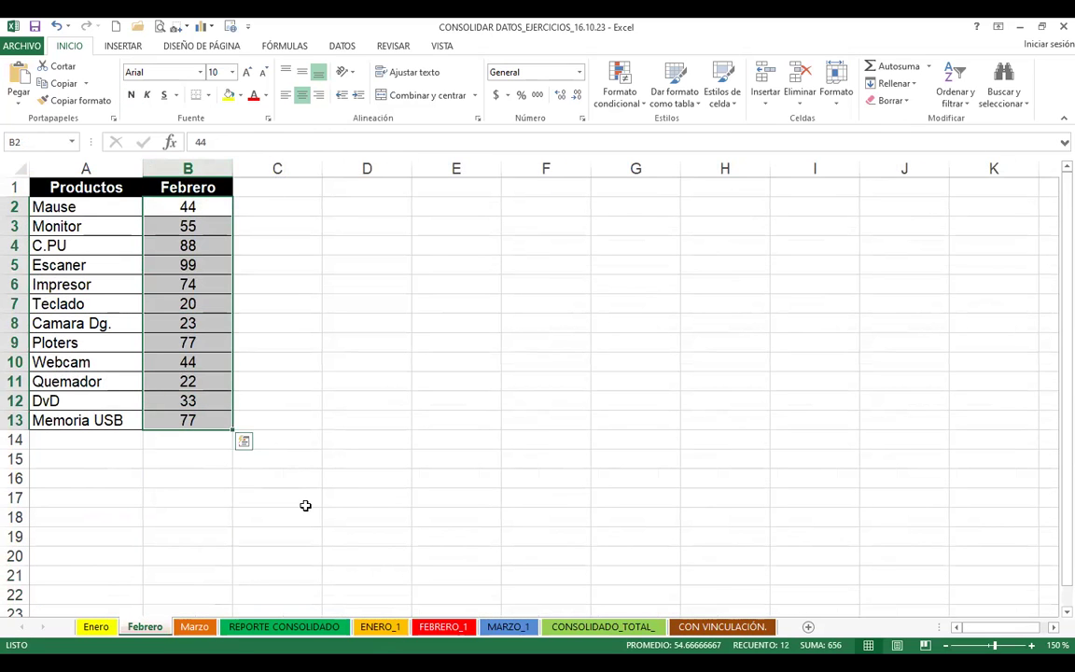
pyautogui.click(509, 628)
pyautogui.moveTo(313, 221)
pyautogui.mouseDown()
pyautogui.moveTo(316, 351)
pyautogui.moveTo(297, 374)
pyautogui.mouseUp()
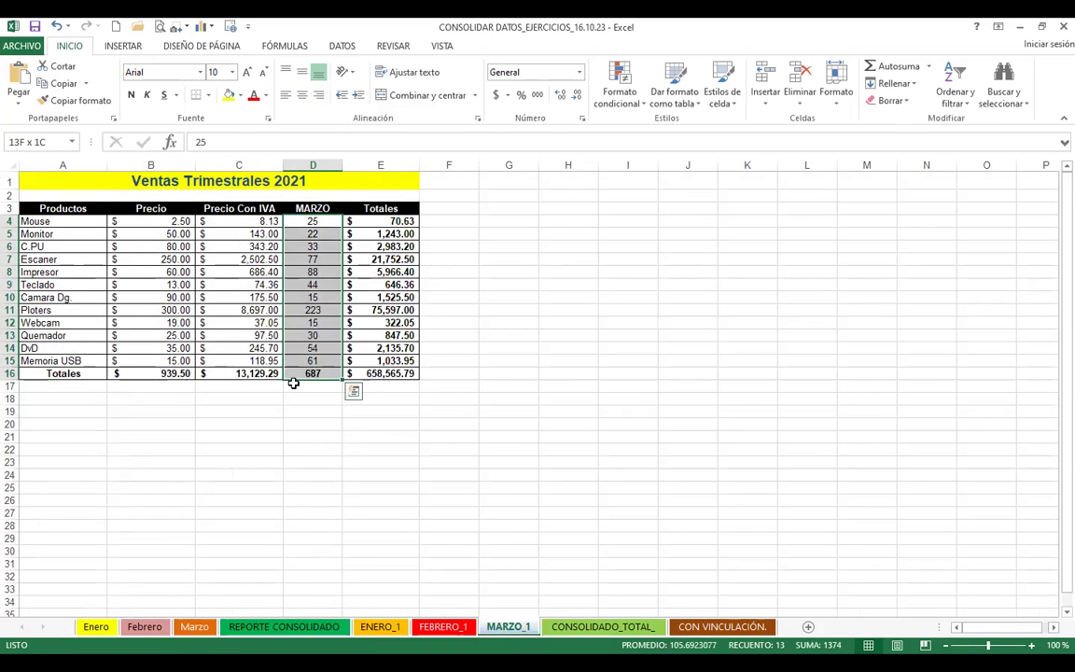
pyautogui.click(189, 627)
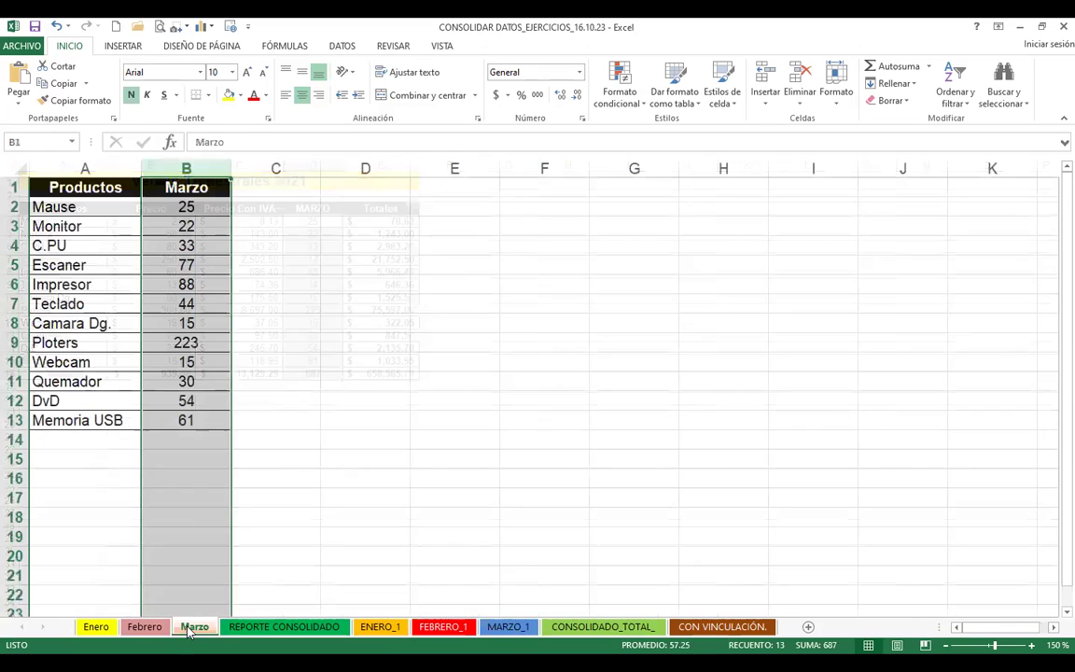
pyautogui.click(220, 183)
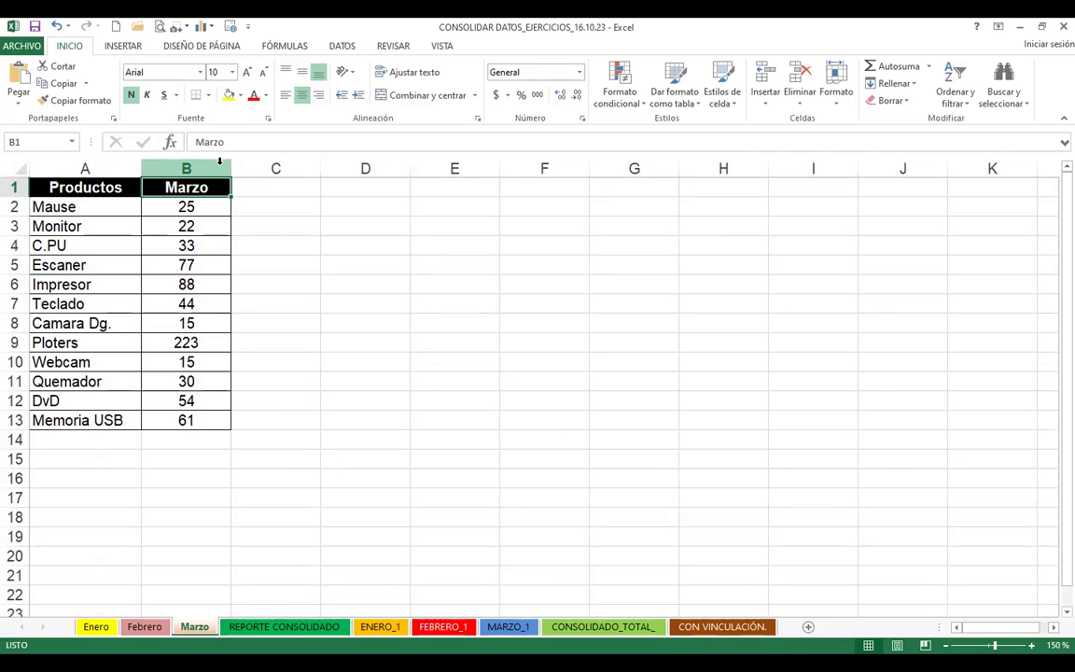
# Read the =(B4*D4)*13% formula in C4 on ENERO_1 and FEBRERO_1, then select D4 on MARZO_1.
pyautogui.click(380, 627)
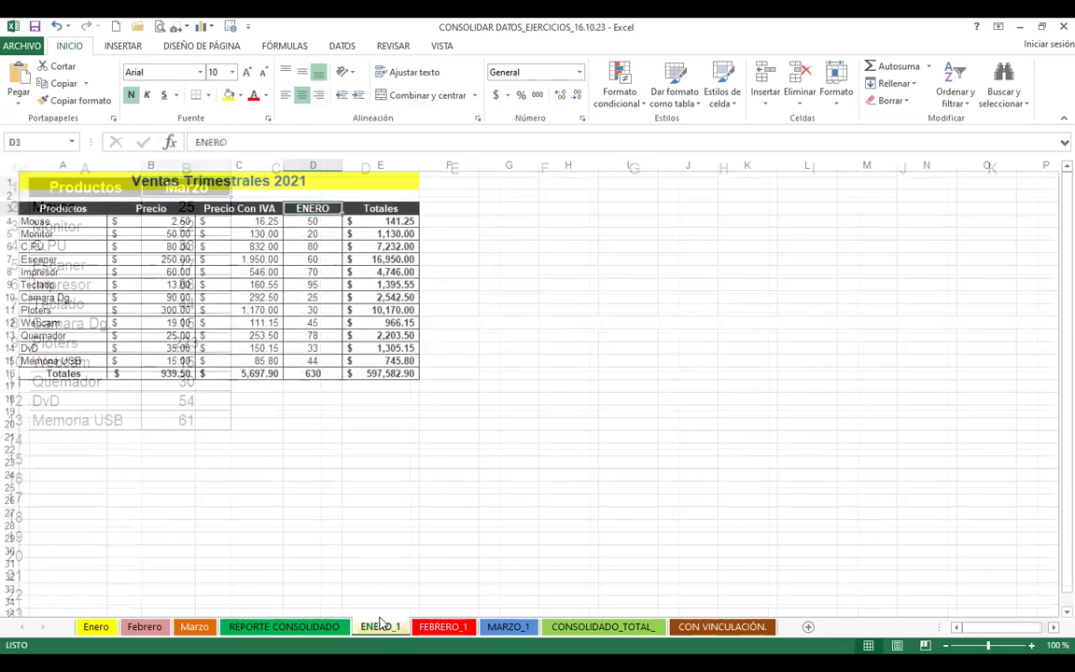
pyautogui.click(244, 223)
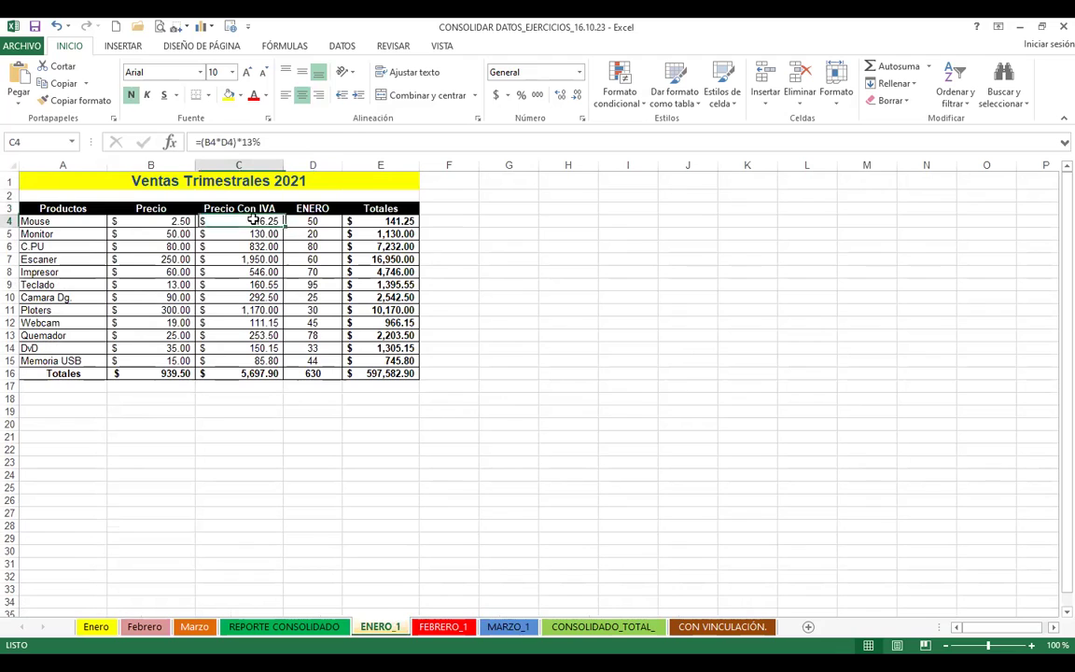
pyautogui.click(443, 627)
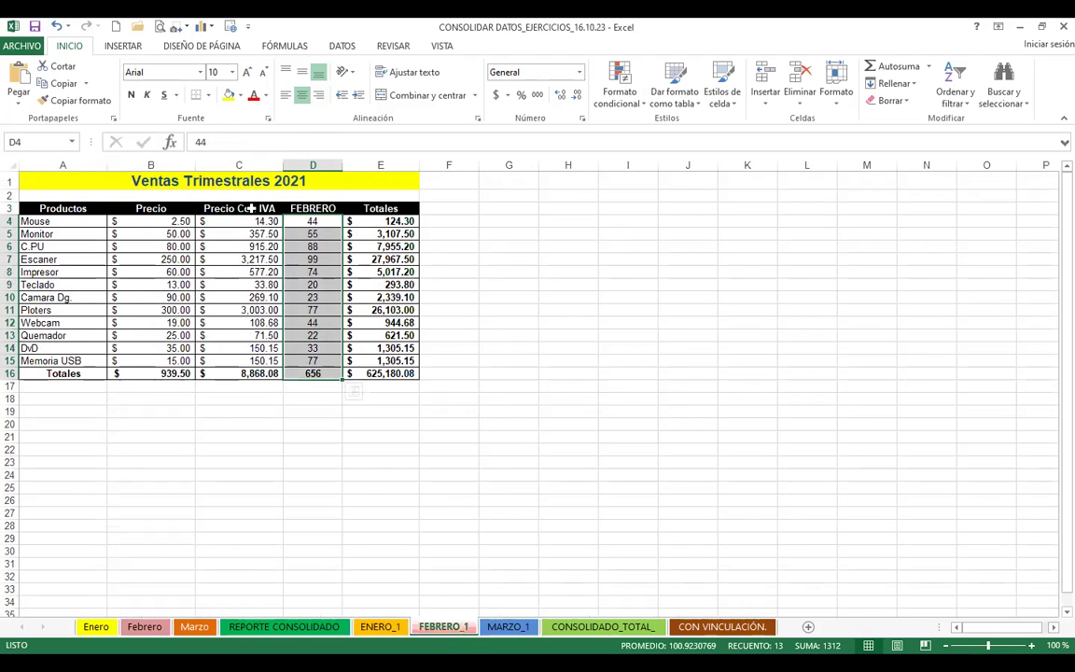
pyautogui.click(245, 220)
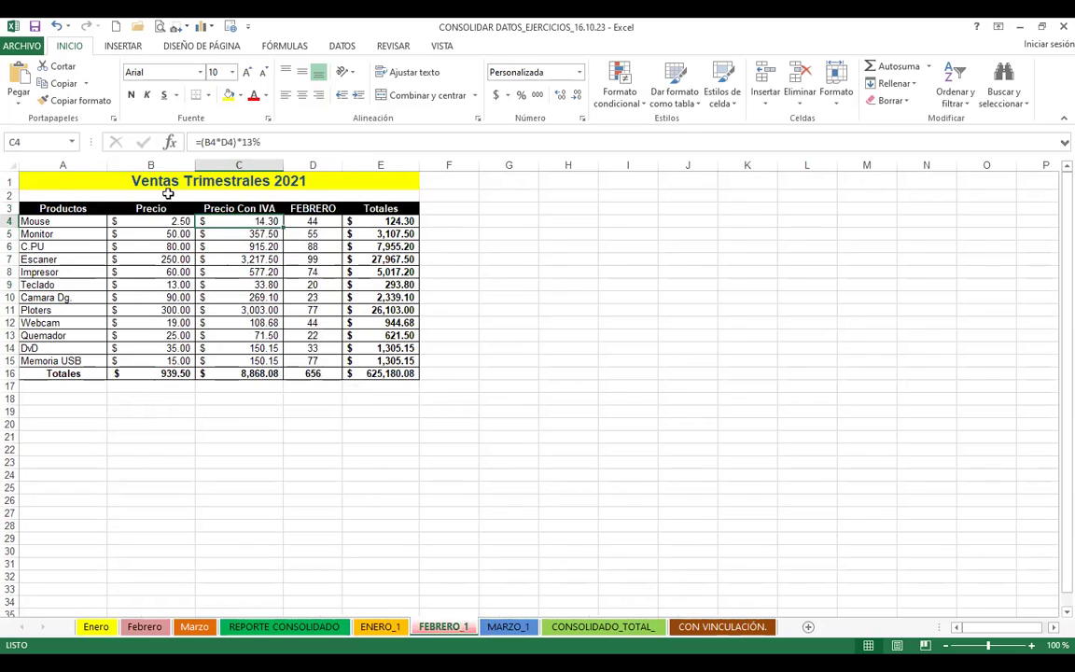
pyautogui.click(508, 627)
pyautogui.click(324, 224)
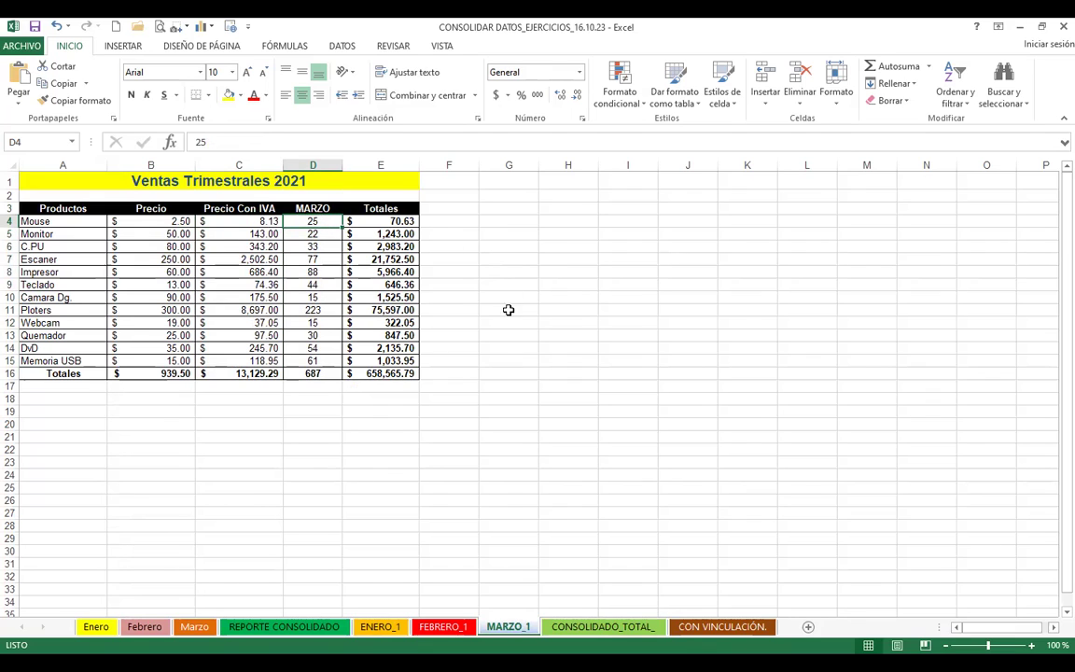
# Select A2 on the empty CONSOLIDADO_TOTAL_ sheet and open Datos > Consolidar.
pyautogui.click(588, 627)
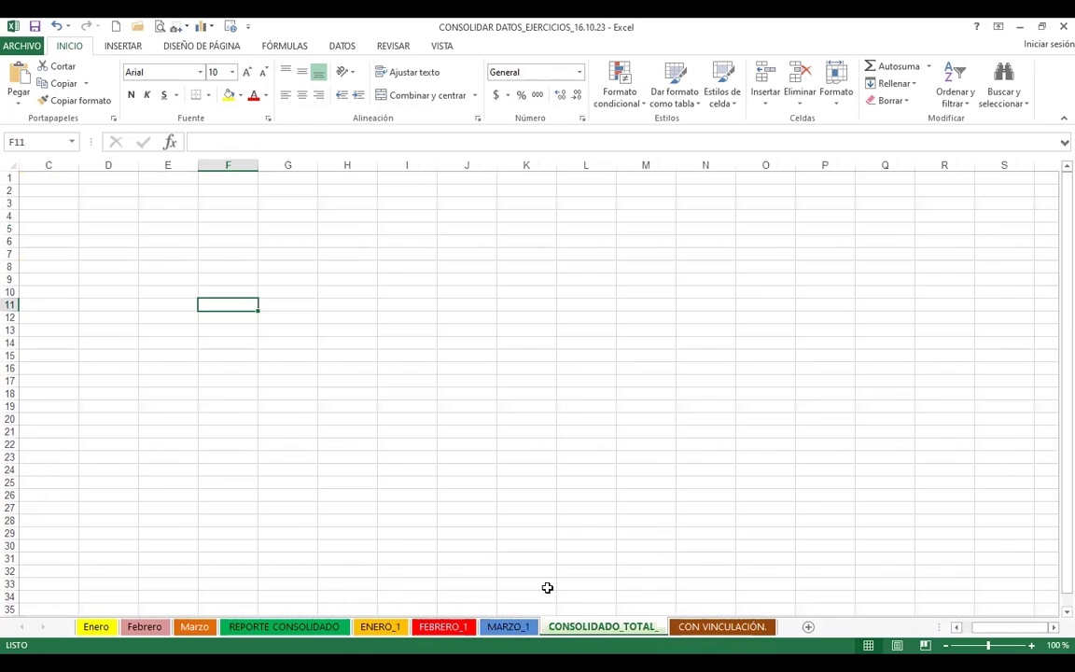
pyautogui.hscroll(-2, 920, 575)
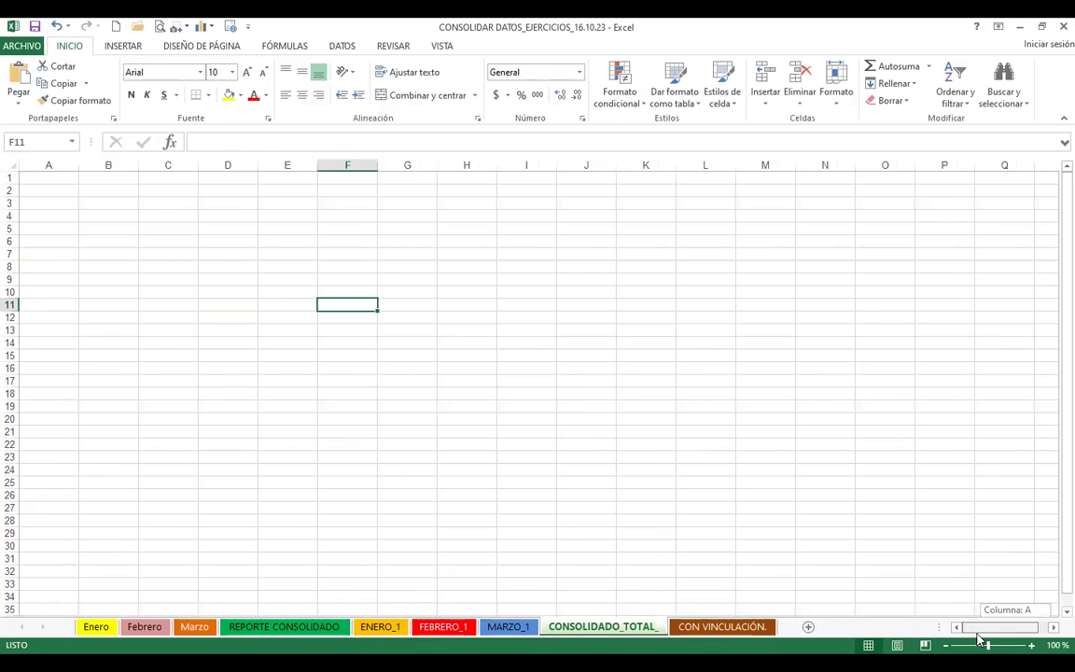
pyautogui.click(46, 191)
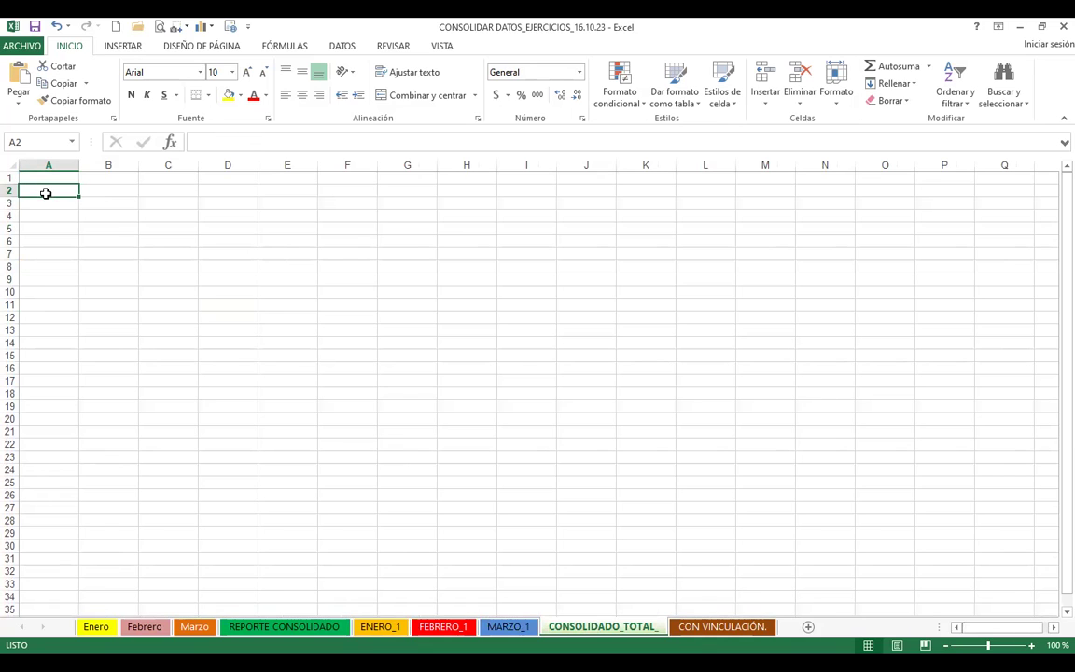
pyautogui.click(341, 46)
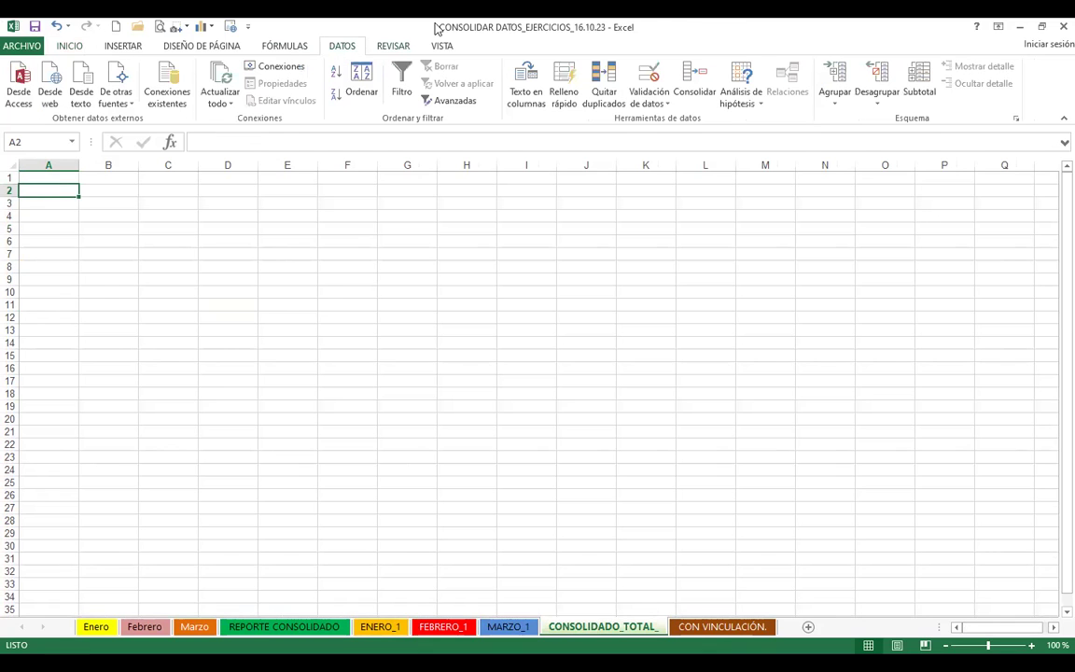
pyautogui.click(694, 84)
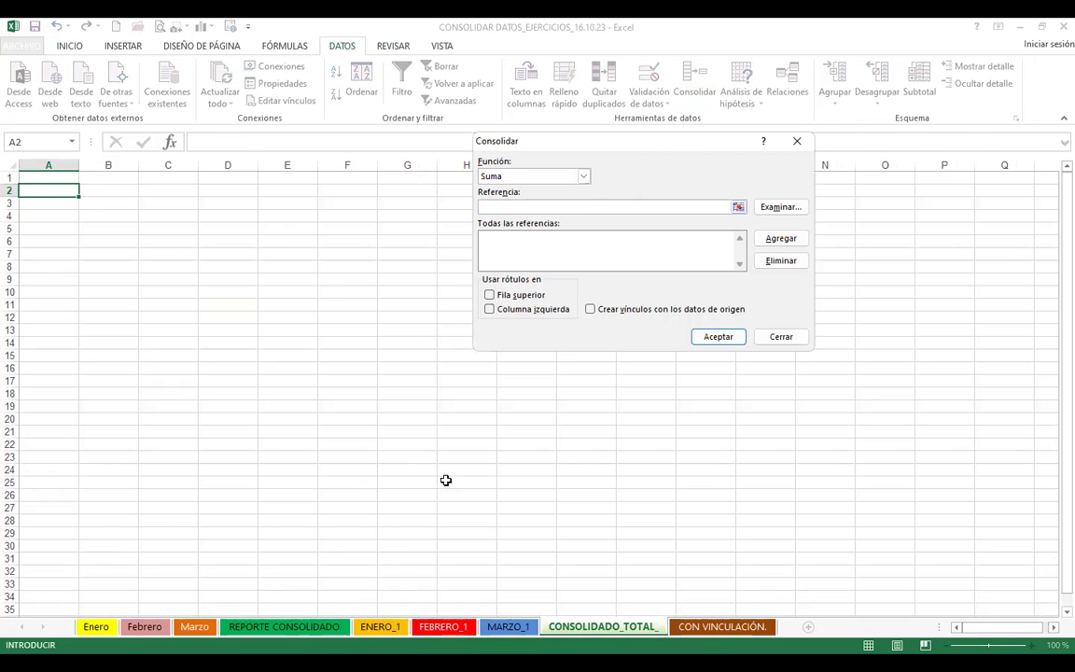
# Add A3:E16 from ENERO_1, FEBRERO_1 and MARZO_1 as consolidation references.
pyautogui.click(380, 627)
pyautogui.click(38, 207)
pyautogui.moveTo(337, 365); pyautogui.dragTo(365, 378)
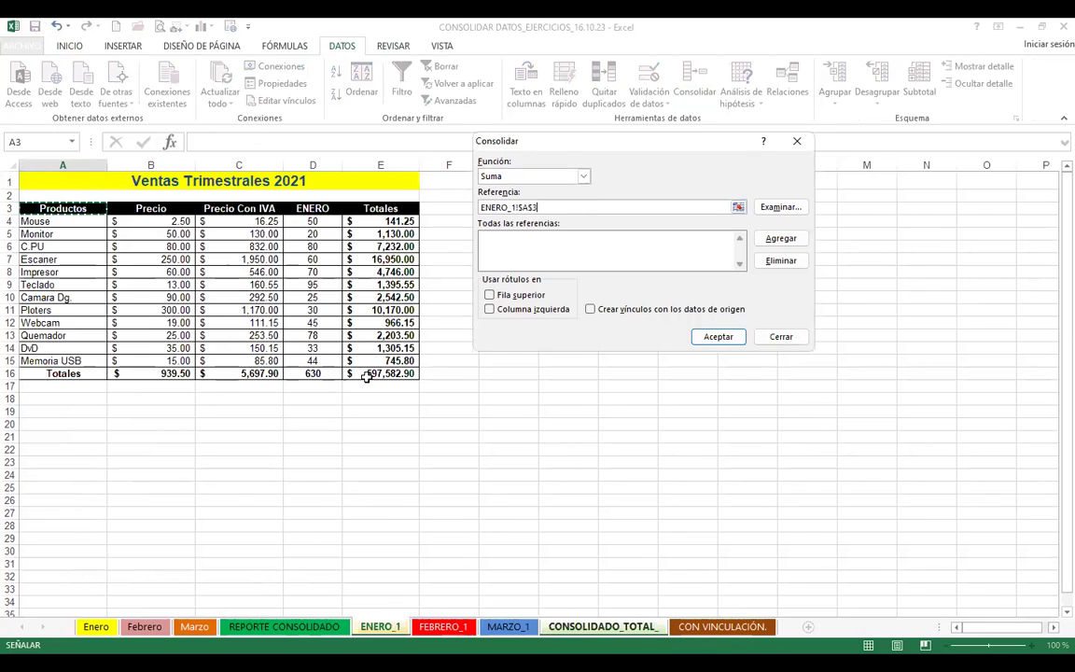
pyautogui.click(782, 239)
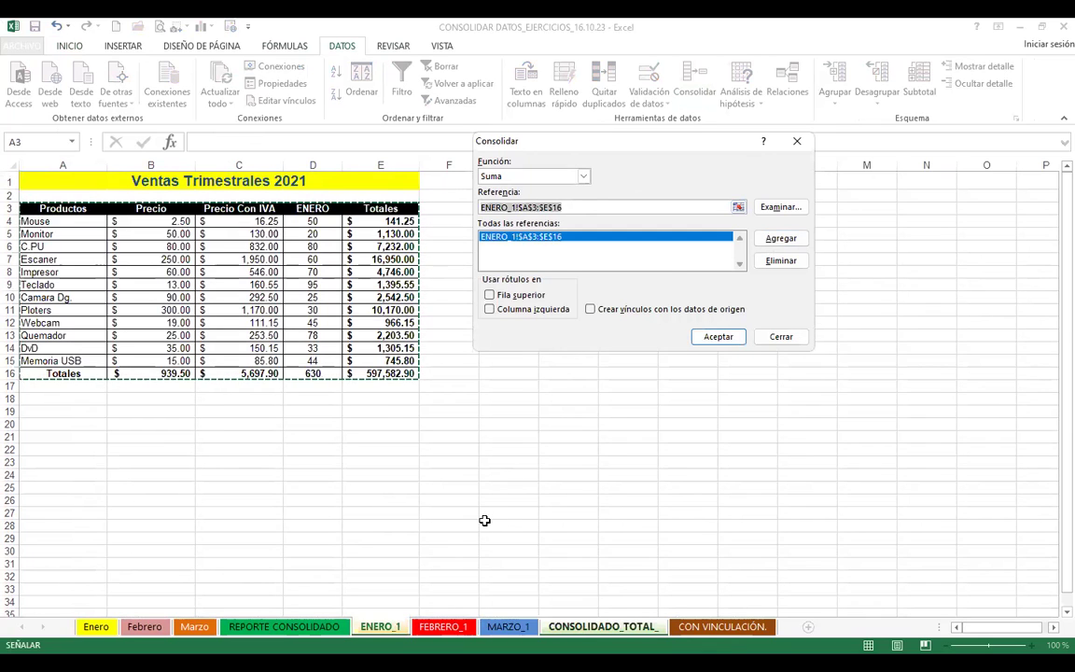
pyautogui.click(442, 627)
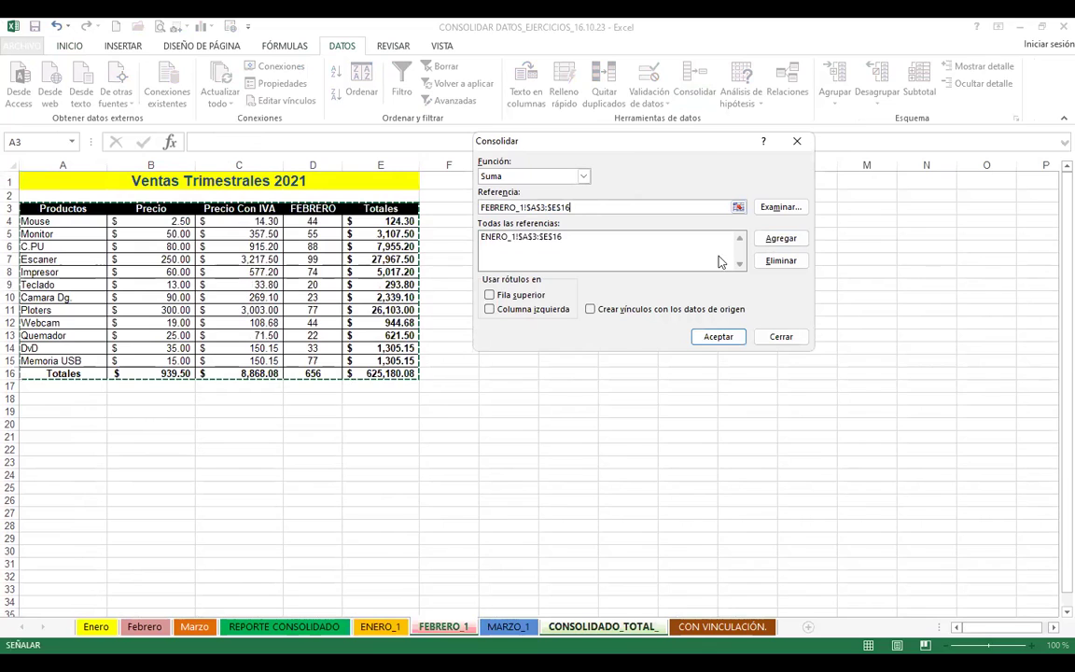
pyautogui.click(776, 244)
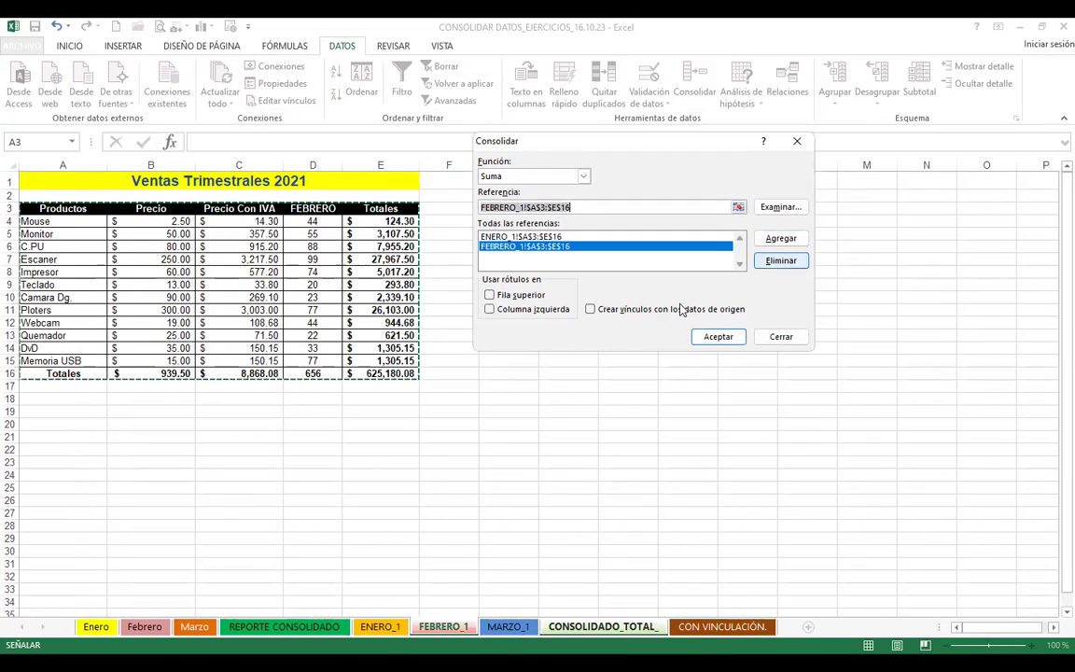
pyautogui.click(509, 627)
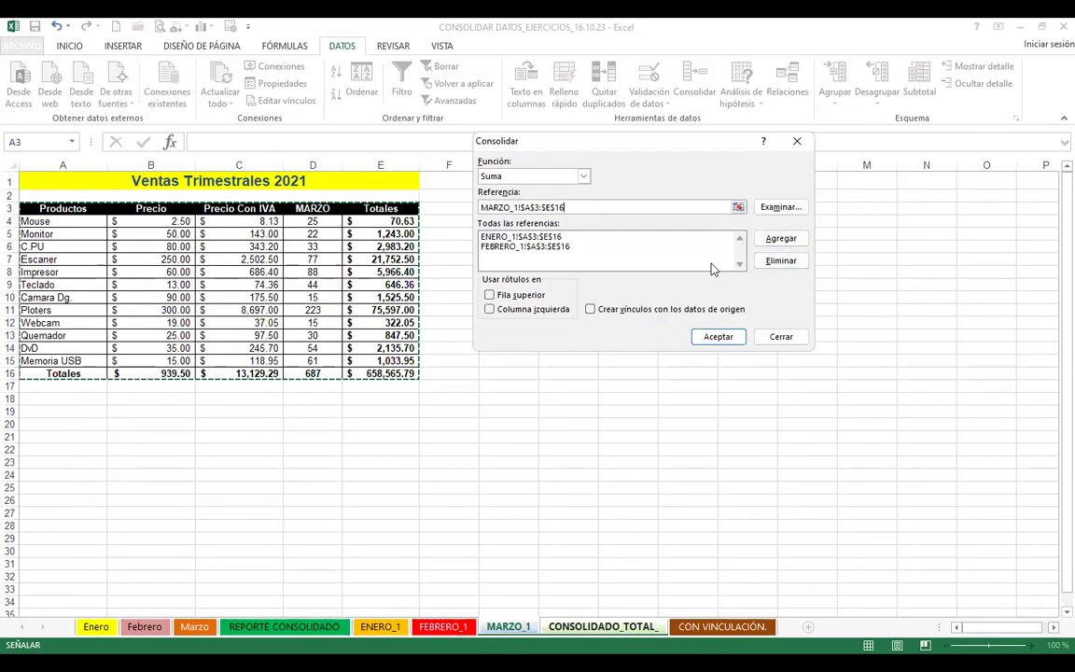
pyautogui.click(780, 239)
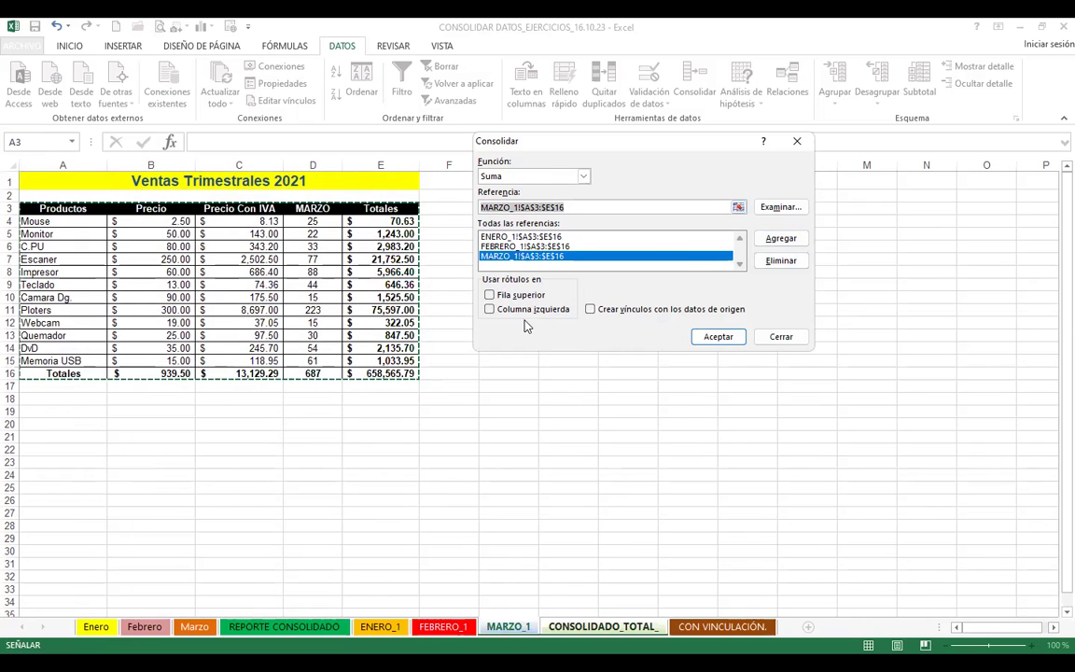
# Tick Fila superior and Columna izquierda to use top-row and left-column labels.
pyautogui.click(520, 257)
pyautogui.click(489, 295)
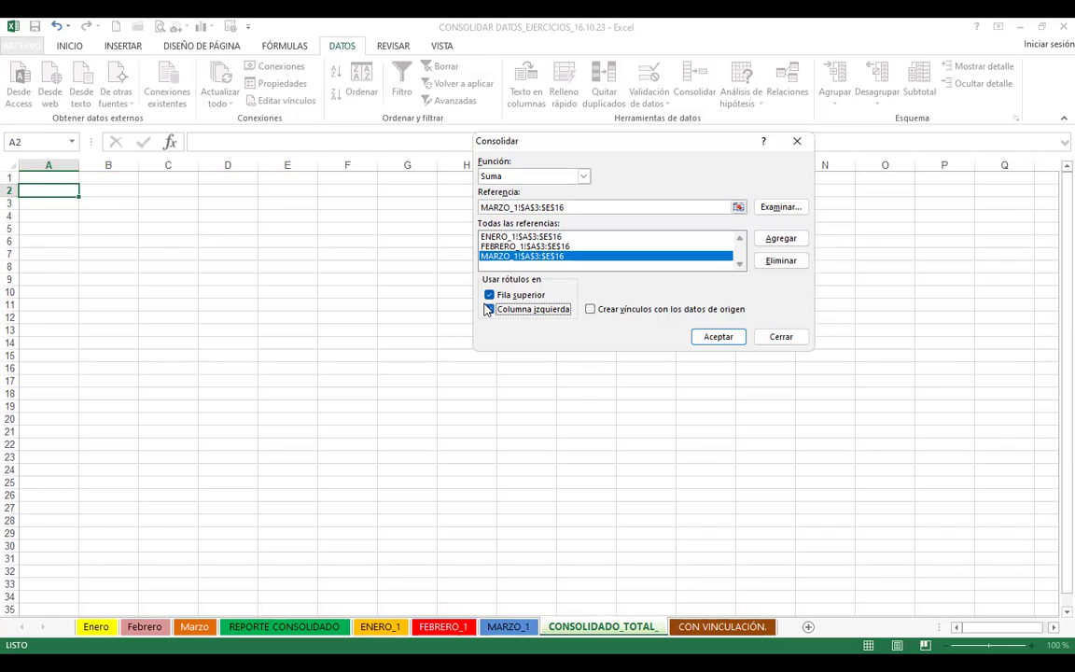
pyautogui.click(487, 310)
# Run the consolidation, widen column G for Totales, and put all borders on the consolidated table.
pyautogui.click(718, 338)
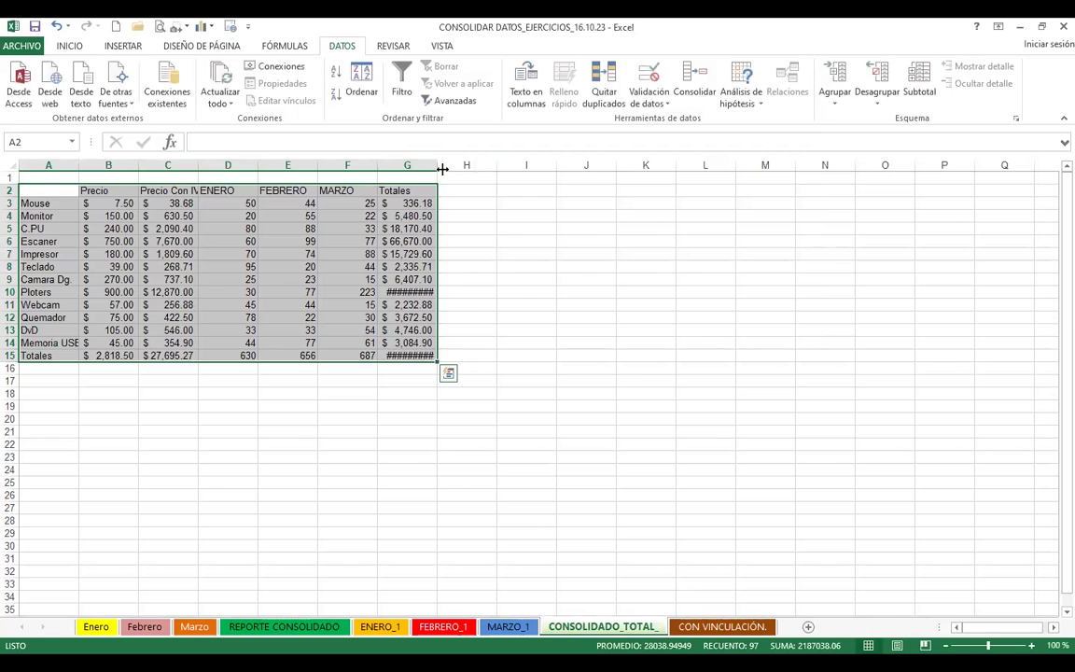
pyautogui.doubleClick(438, 165)
pyautogui.click(69, 46)
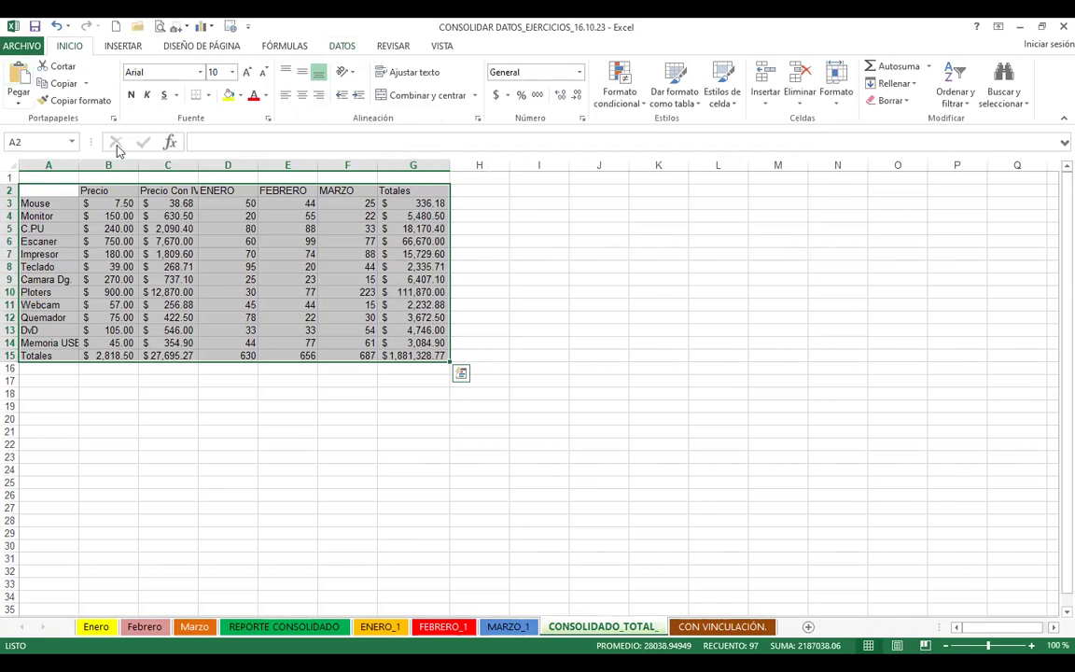
pyautogui.click(208, 96)
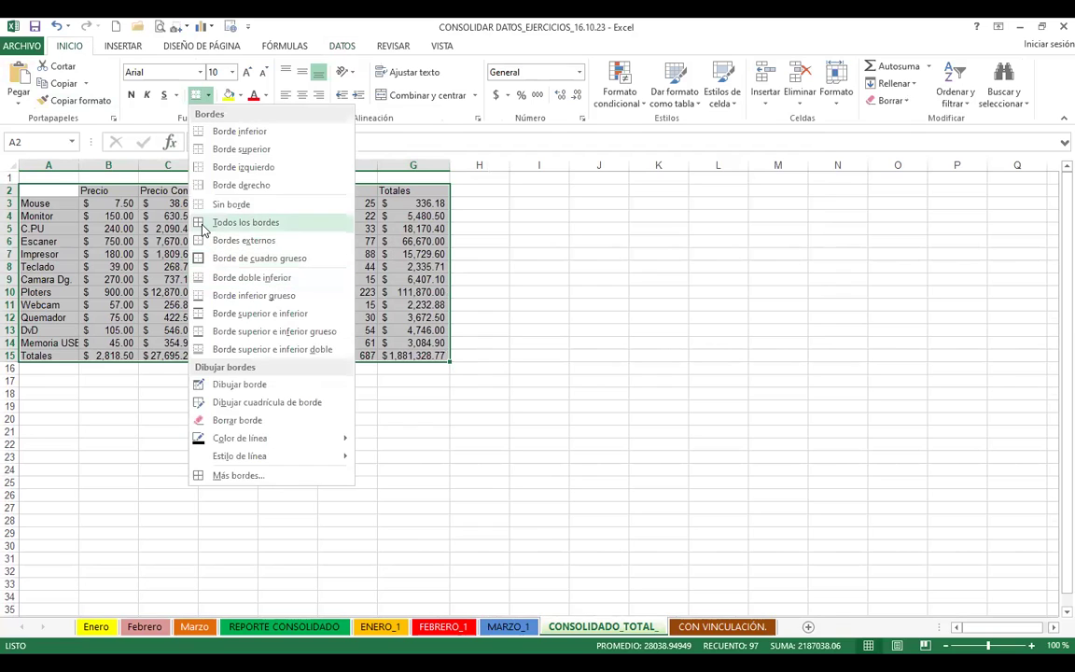
pyautogui.click(204, 229)
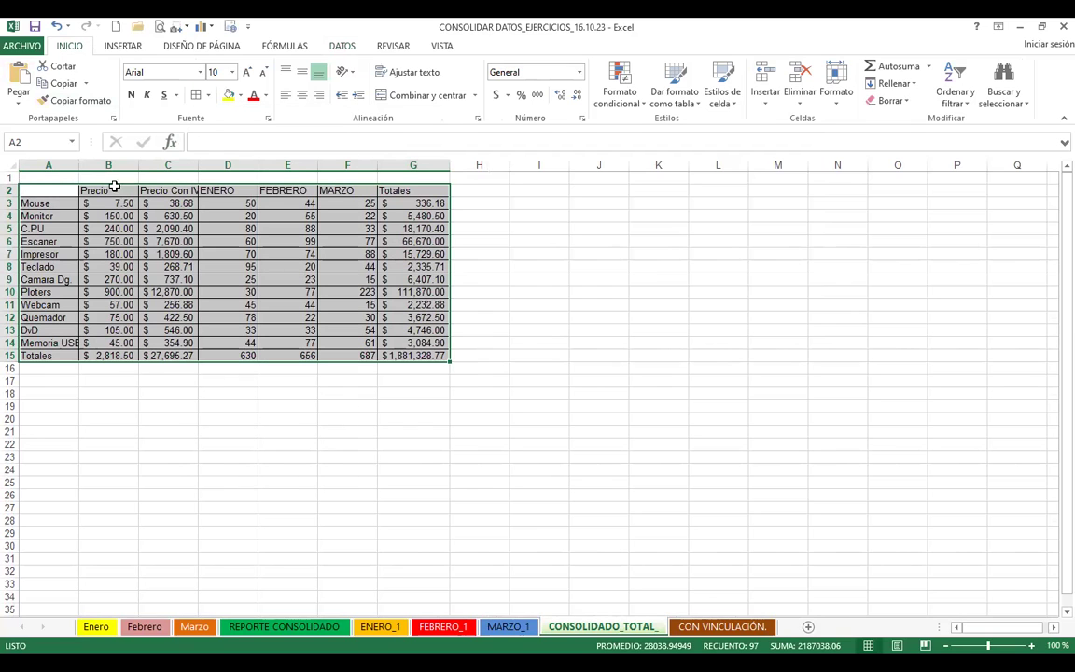
pyautogui.click(182, 243)
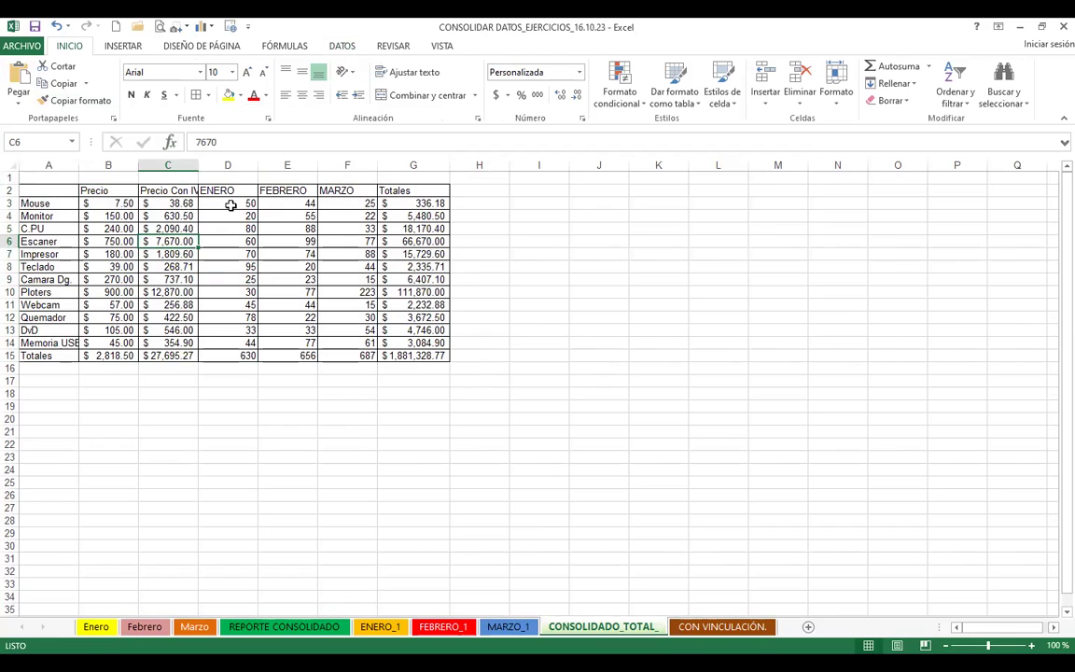
# Autofit columns C and B to their price values, then make column B slightly wider.
pyautogui.doubleClick(198, 165)
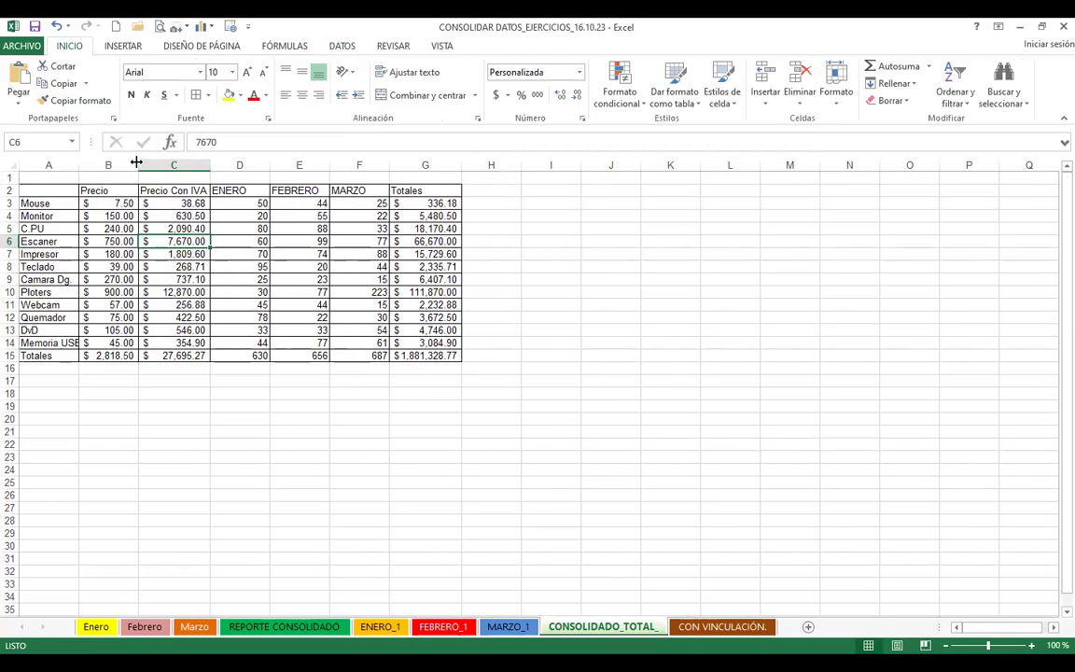
pyautogui.doubleClick(136, 164)
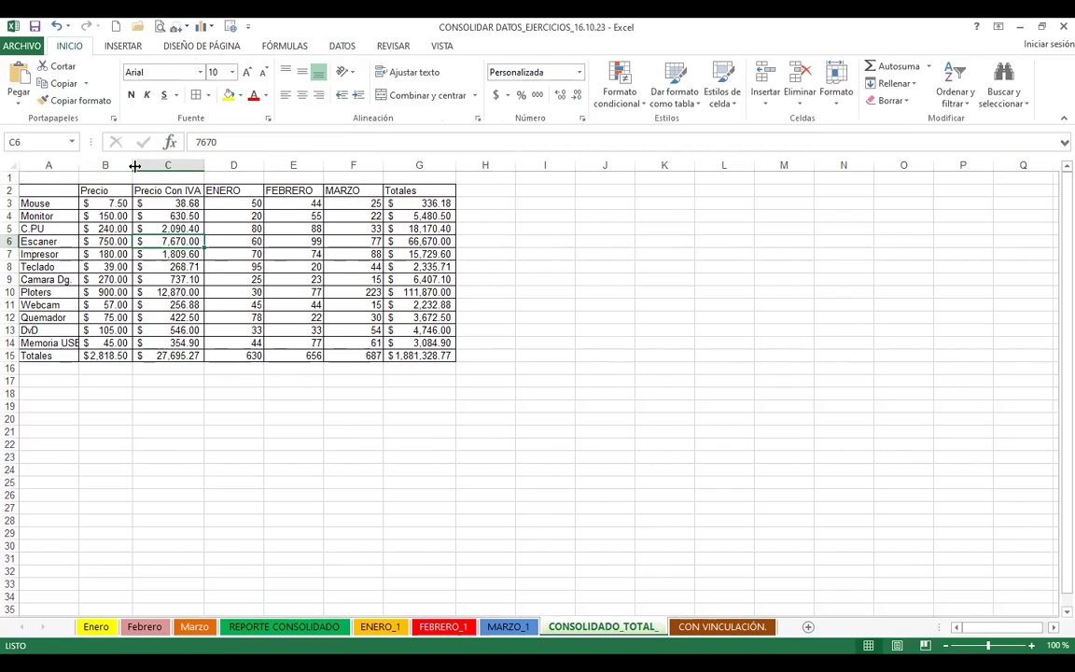
pyautogui.moveTo(136, 165); pyautogui.dragTo(150, 166)
# Check Mouse's ENERO, FEBRERO and MARZO quantities in the consolidated table.
pyautogui.click(252, 202)
pyautogui.click(308, 204)
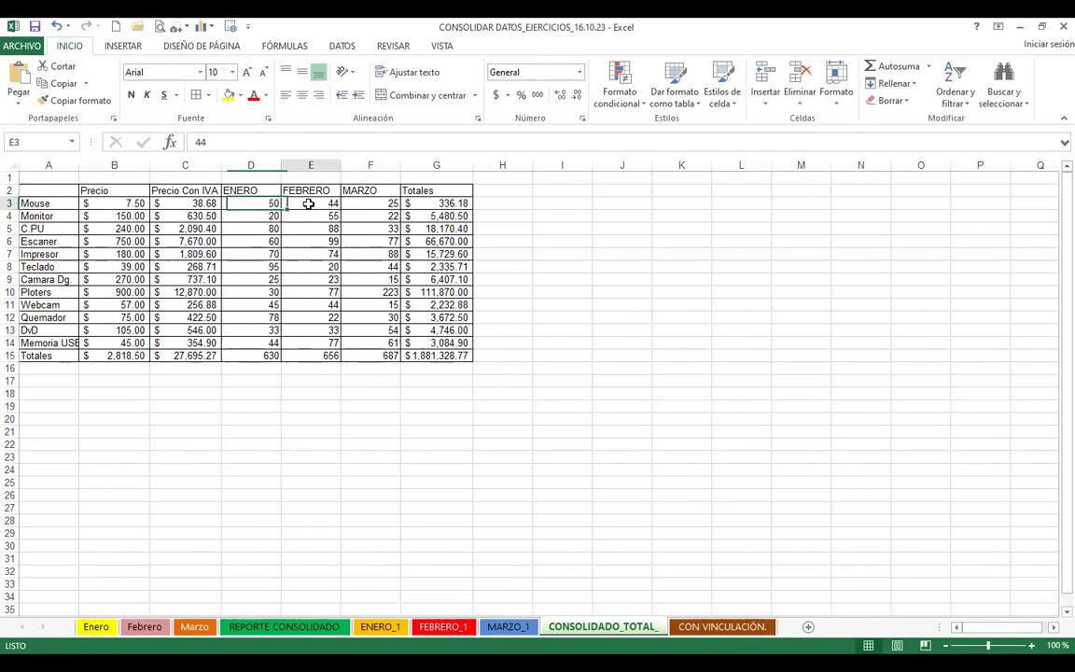
pyautogui.click(357, 202)
pyautogui.click(244, 203)
pyautogui.click(310, 205)
pyautogui.click(356, 206)
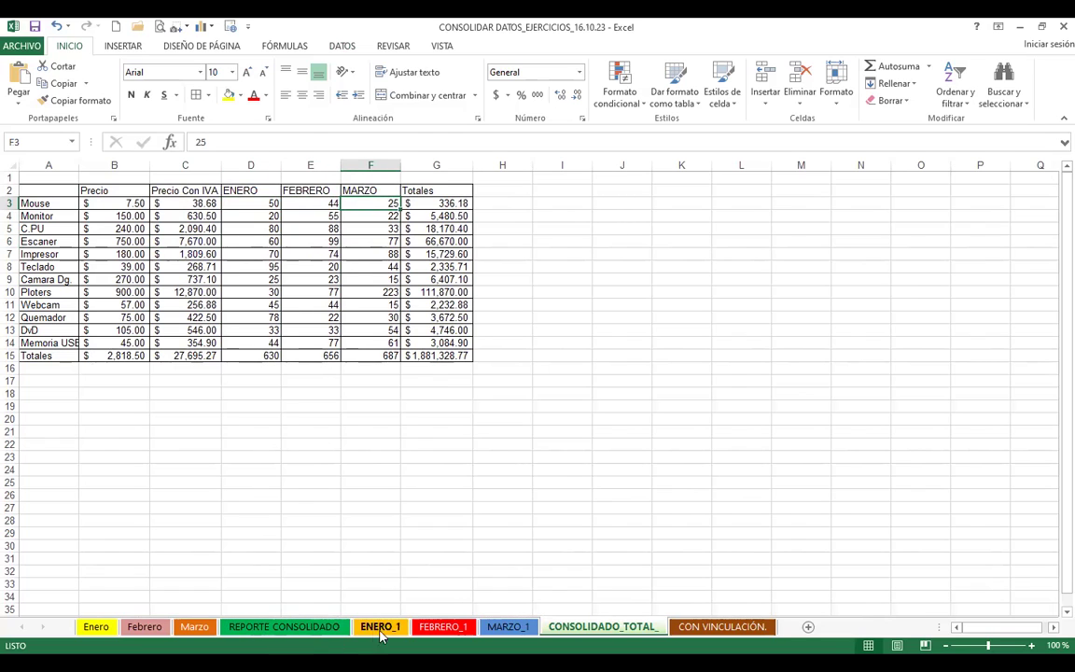
pyautogui.click(271, 626)
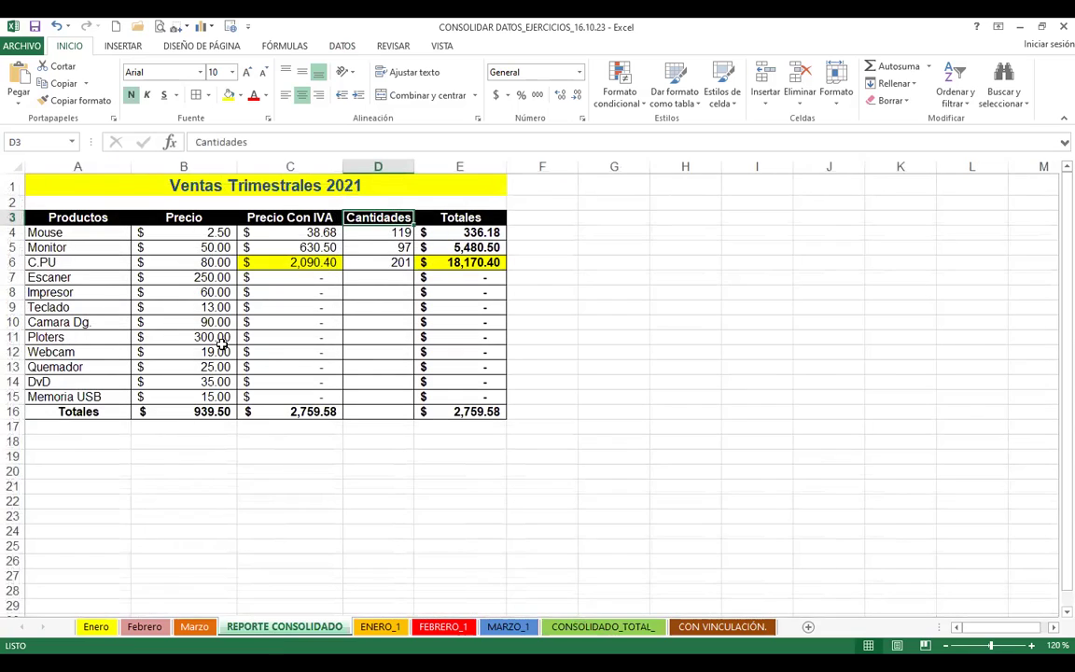
pyautogui.click(376, 231)
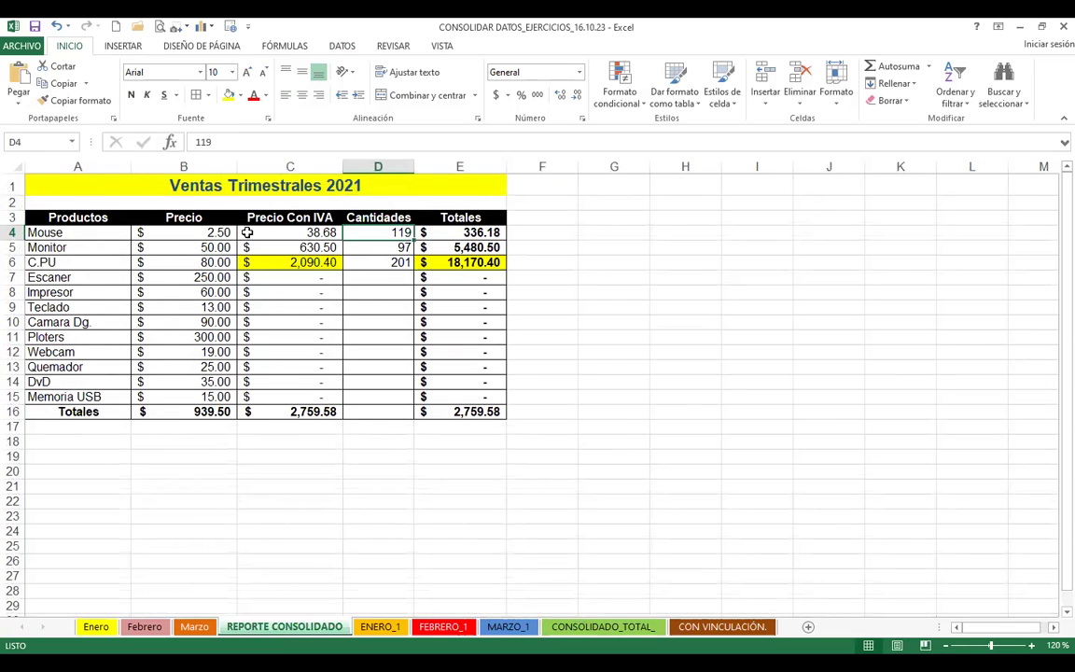
pyautogui.click(627, 627)
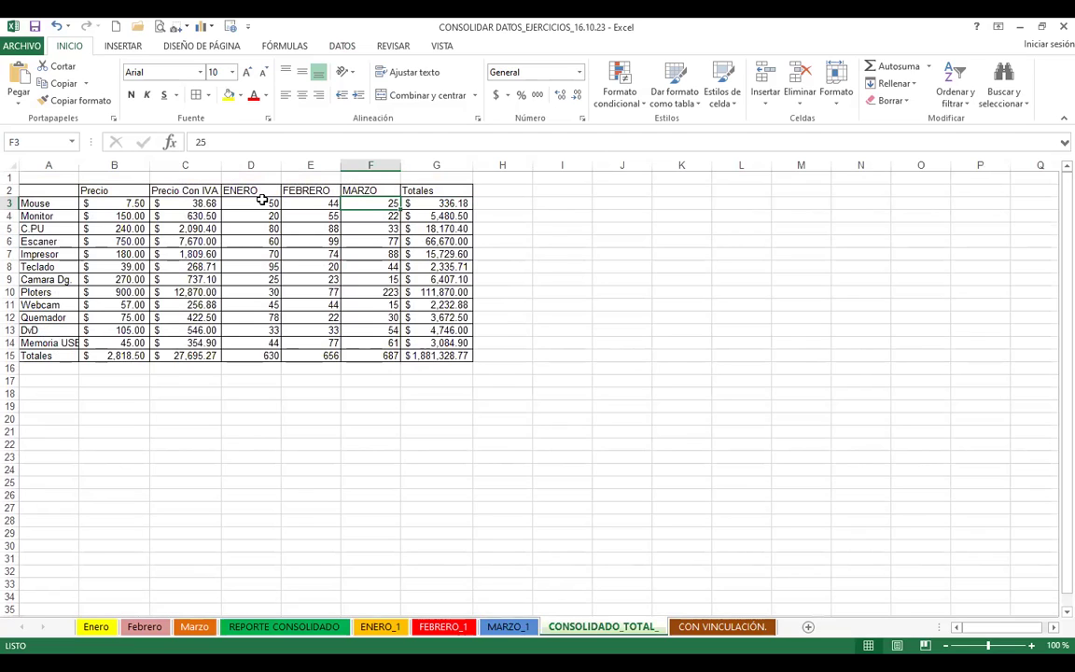
pyautogui.click(263, 204)
pyautogui.click(322, 203)
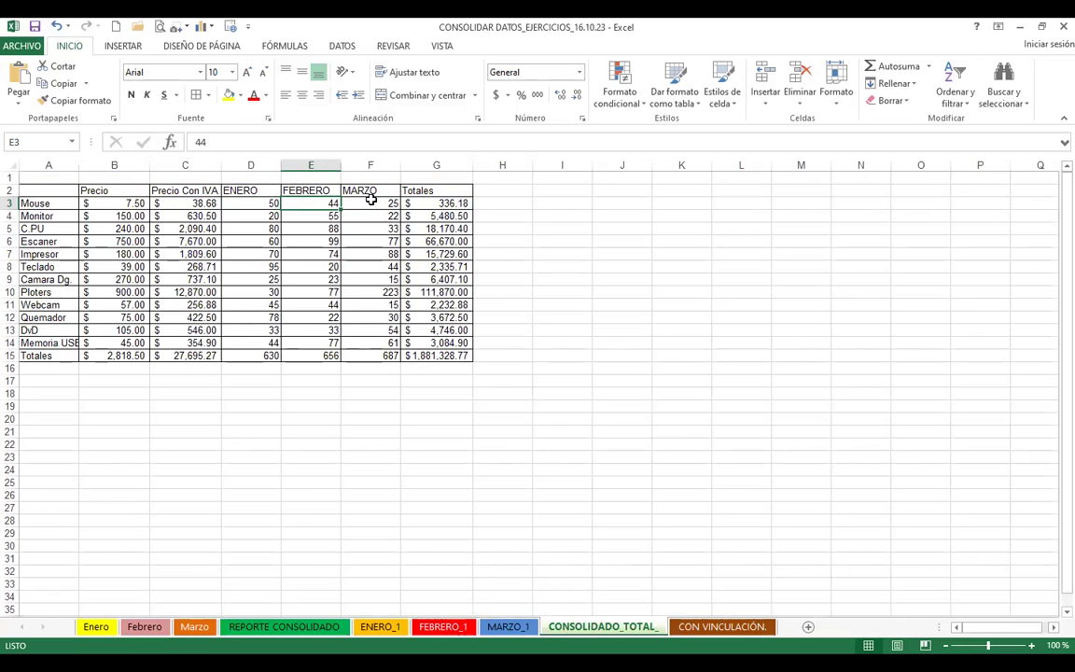
pyautogui.click(384, 202)
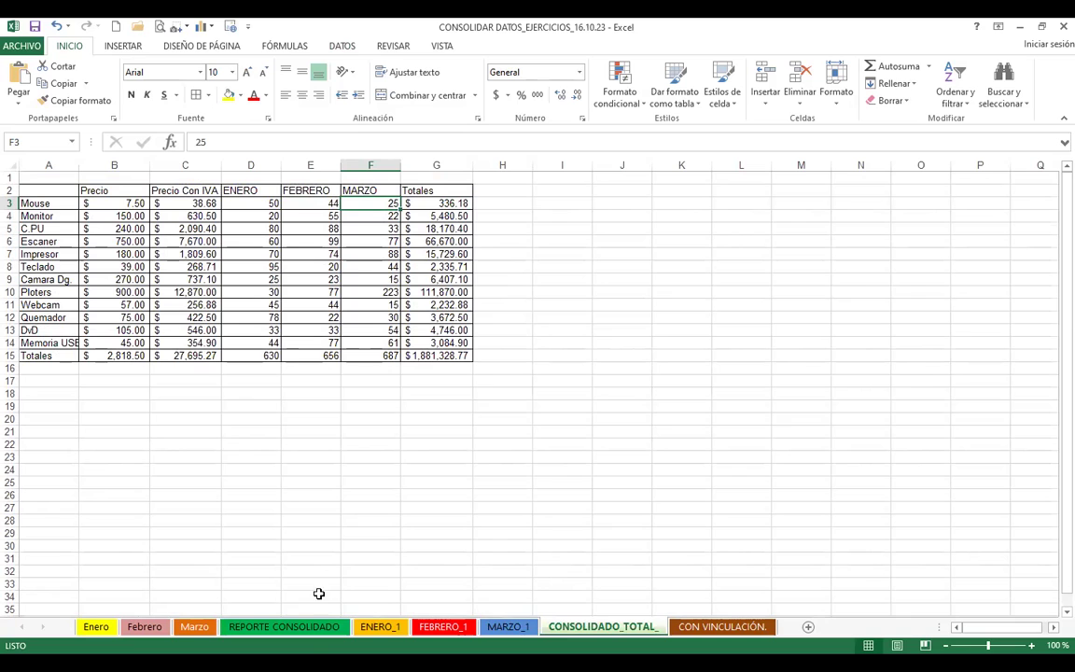
pyautogui.click(283, 627)
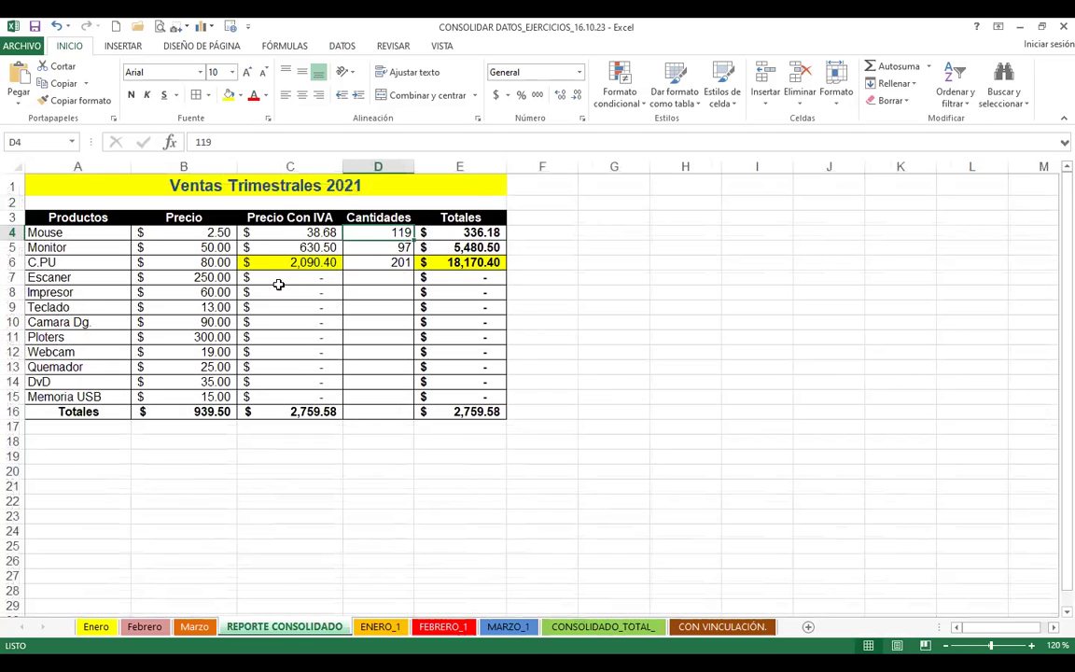
pyautogui.click(291, 231)
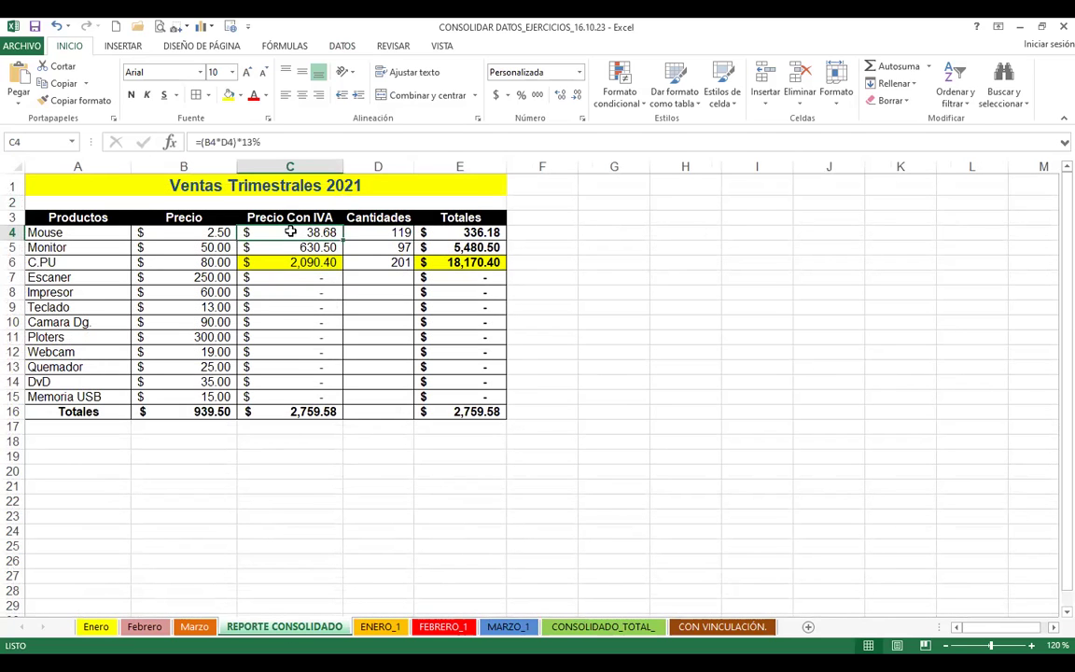
pyautogui.click(425, 233)
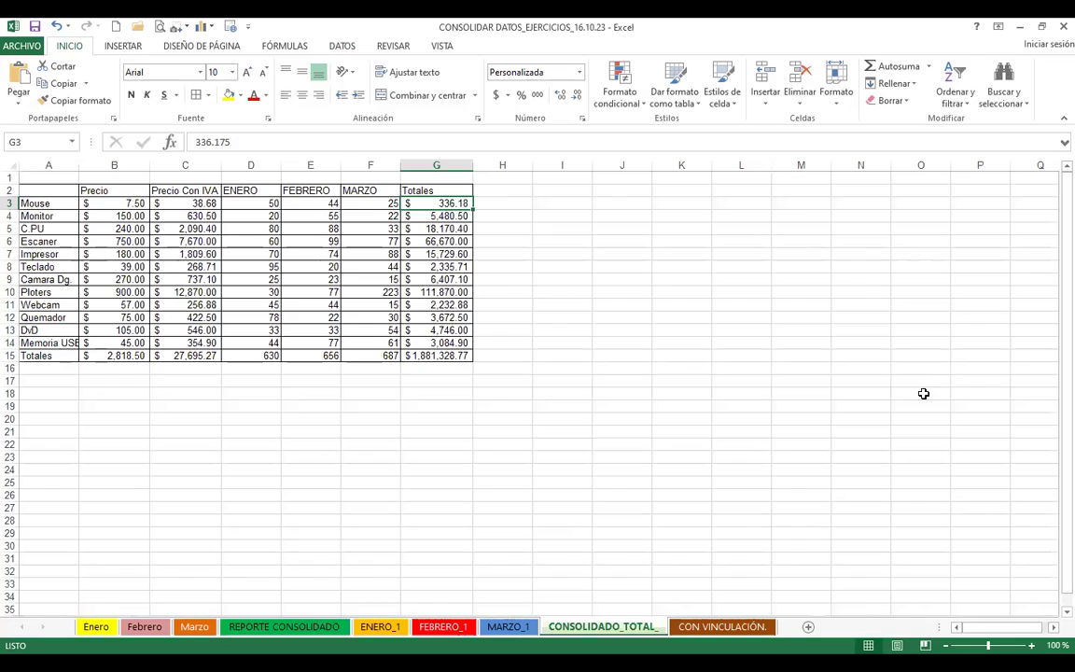
pyautogui.click(191, 202)
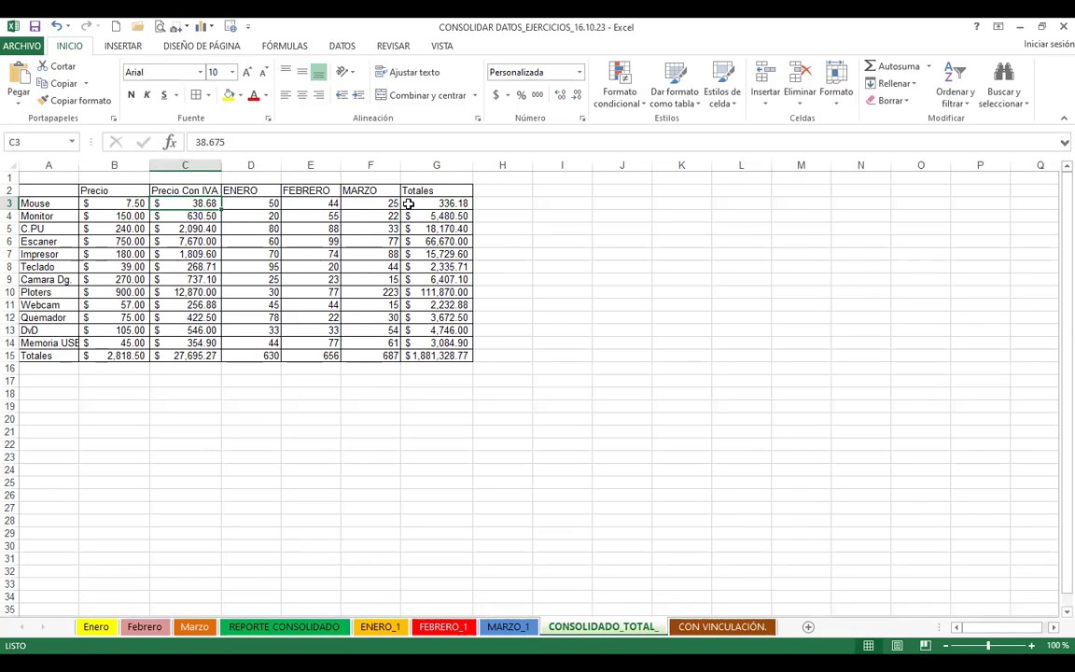
pyautogui.click(436, 204)
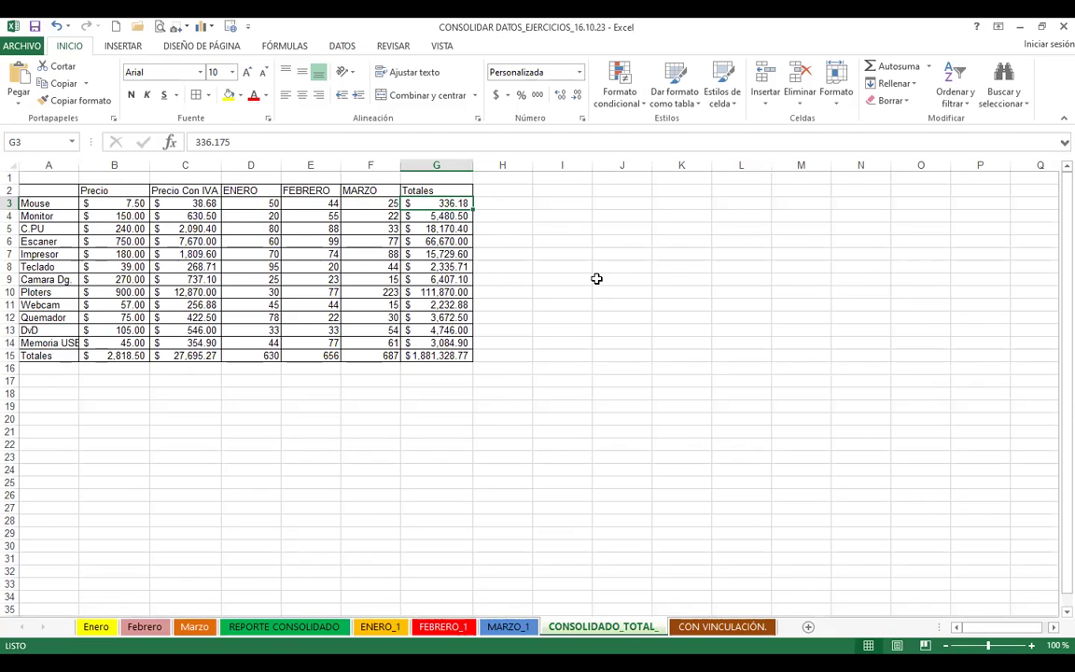
pyautogui.click(429, 216)
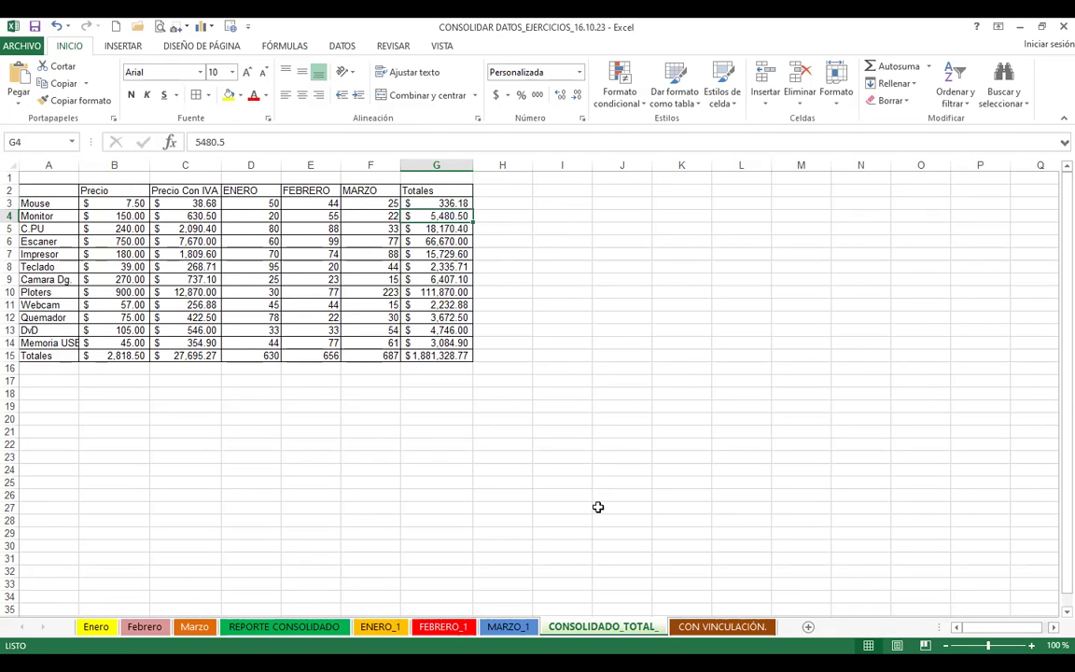
pyautogui.click(311, 627)
pyautogui.click(434, 245)
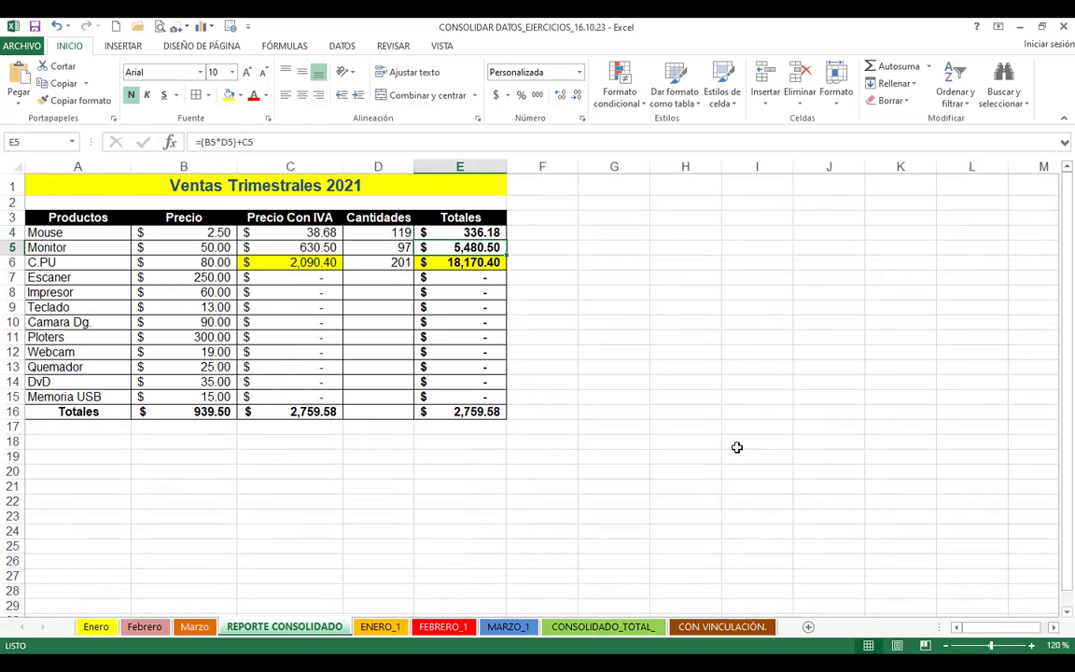
pyautogui.click(453, 264)
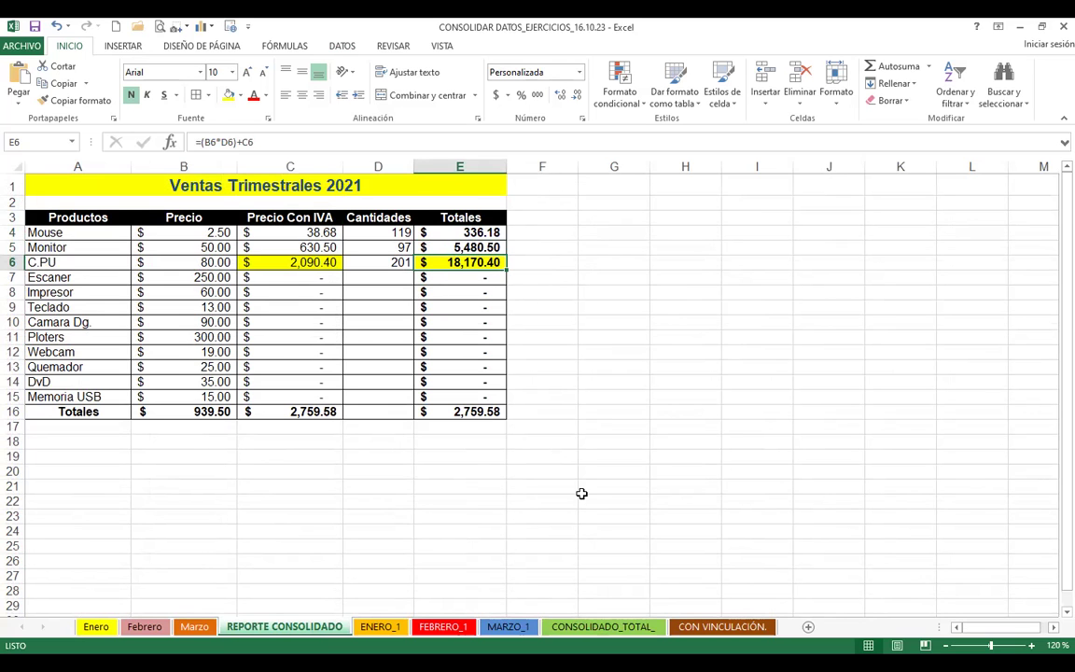
pyautogui.click(597, 625)
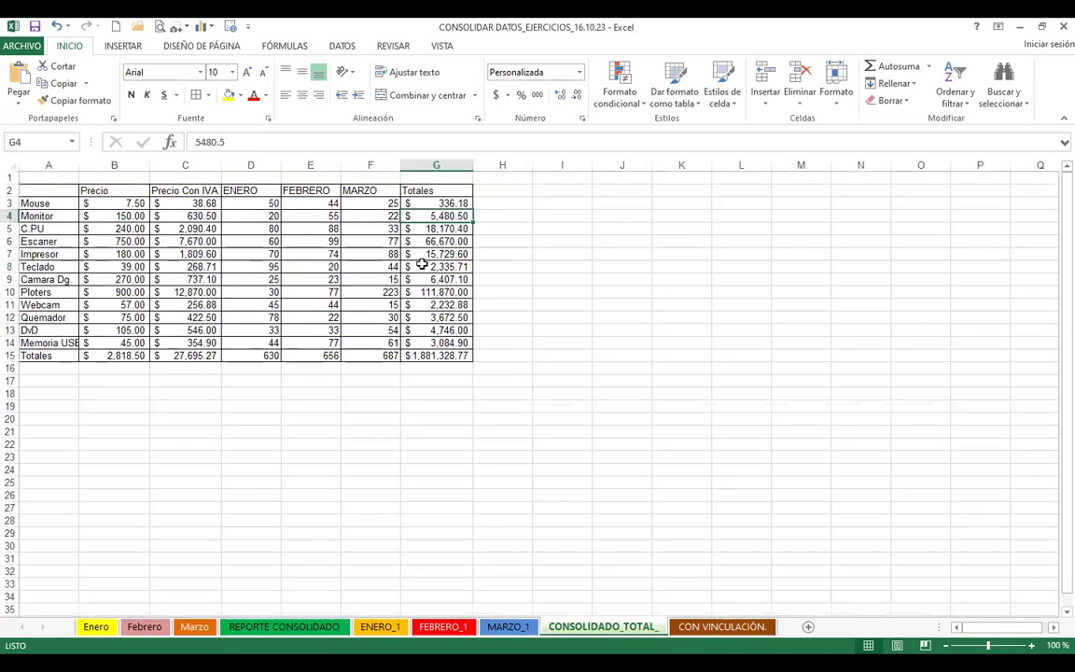
# Zoom in and widen column G so the grand total 1,881,328.77 shows in full.
pyautogui.scroll(2, 383, 360)
pyautogui.scroll(3, 383, 360)
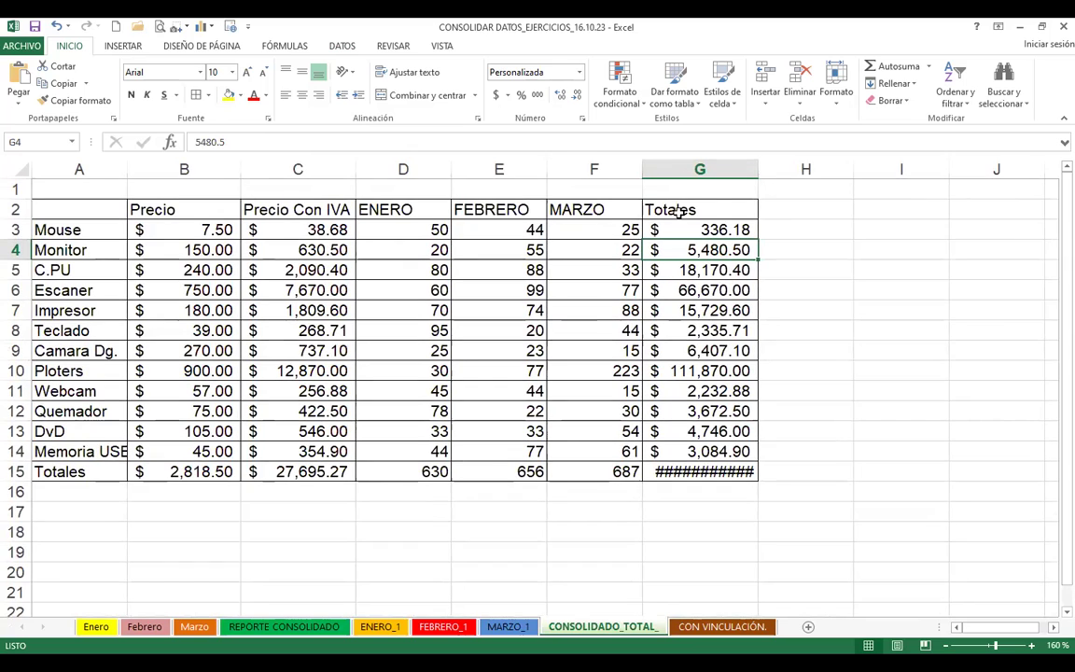
pyautogui.moveTo(759, 170)
pyautogui.mouseDown()
pyautogui.moveTo(841, 168)
pyautogui.moveTo(813, 168)
pyautogui.mouseUp()
pyautogui.click(696, 272)
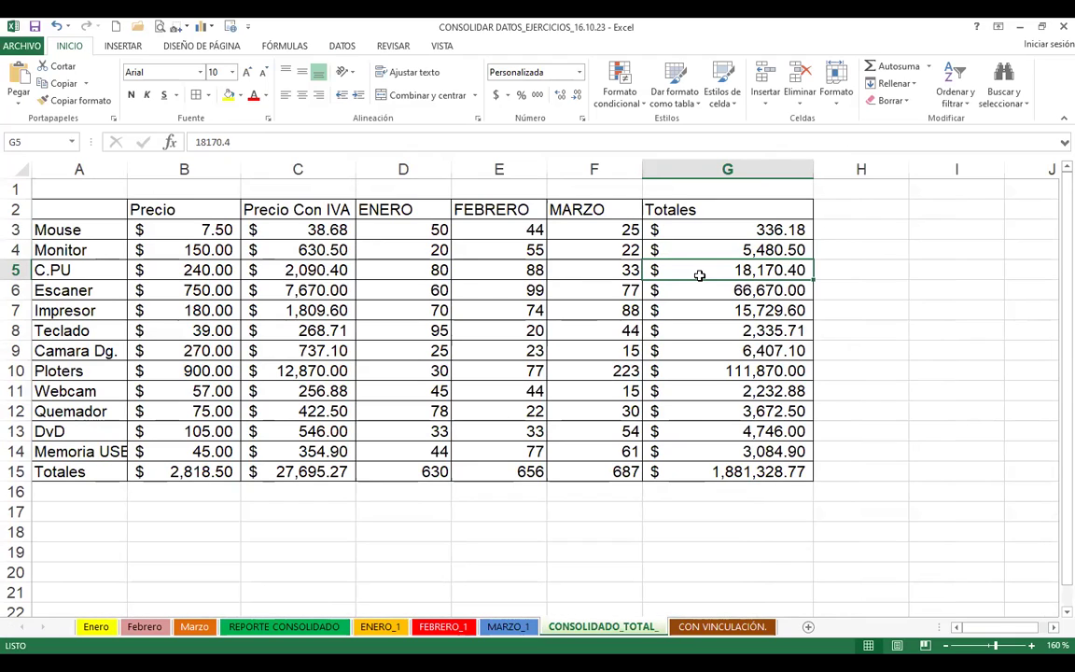
# Check Escaner's Precio Con IVA and Mouse's ENERO, FEBRERO, MARZO and Precio Con IVA values.
pyautogui.click(297, 291)
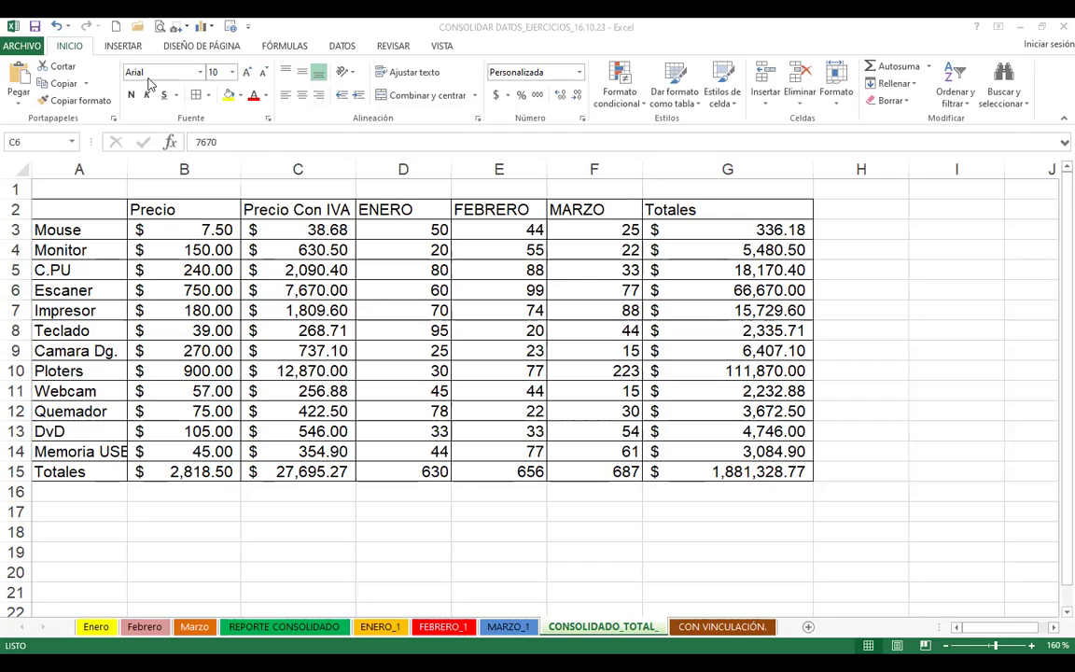
pyautogui.click(866, 392)
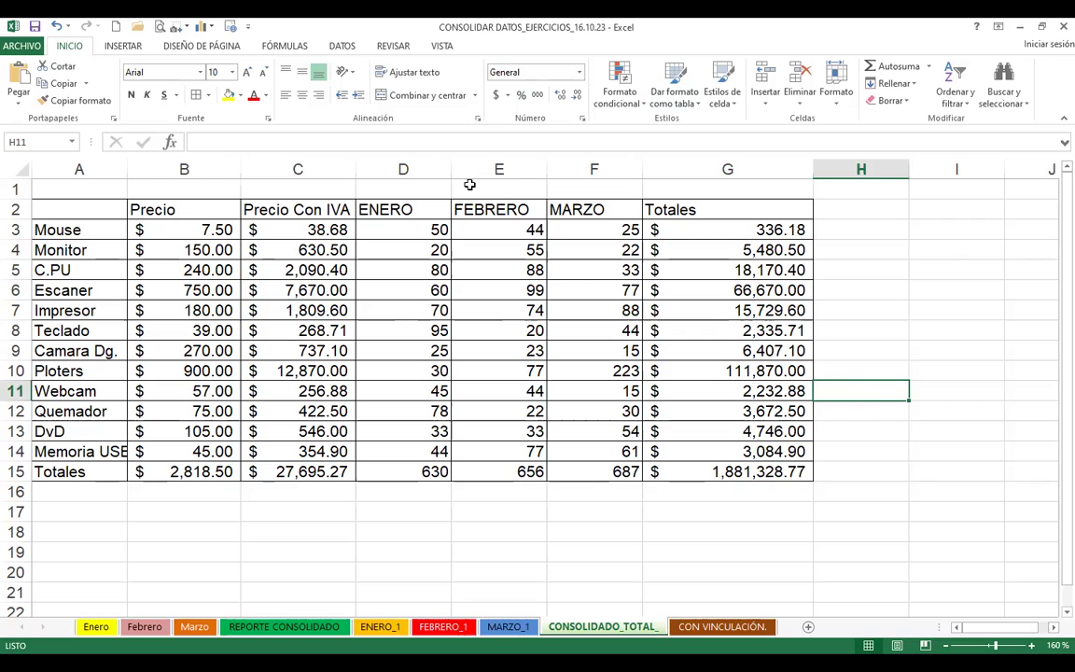
pyautogui.click(410, 230)
pyautogui.click(523, 229)
pyautogui.click(563, 231)
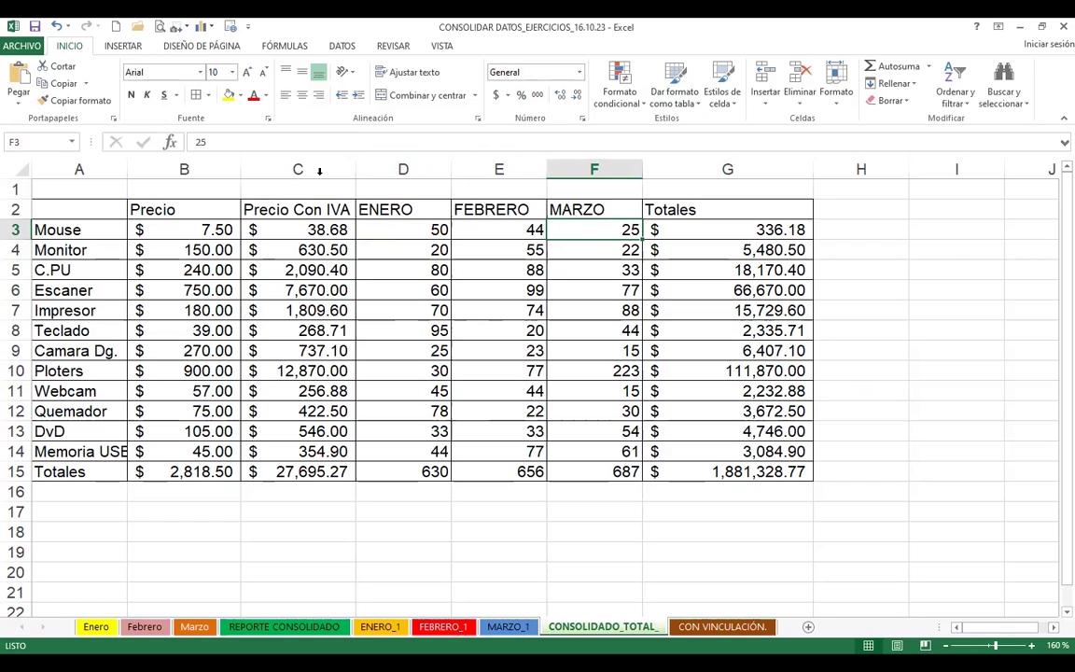
pyautogui.click(397, 228)
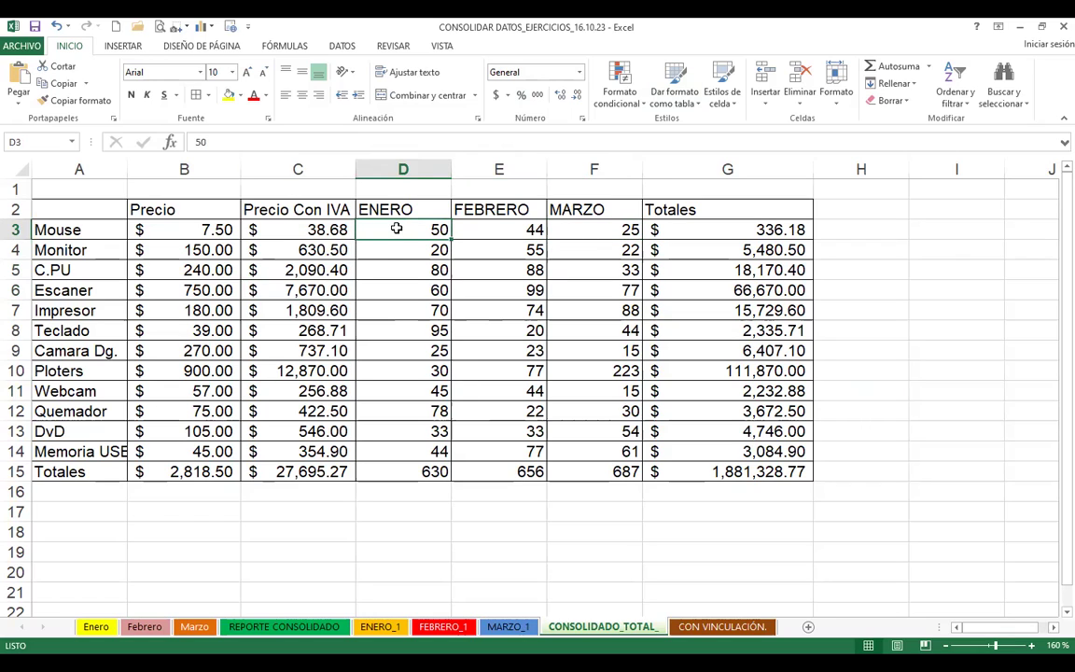
pyautogui.click(257, 224)
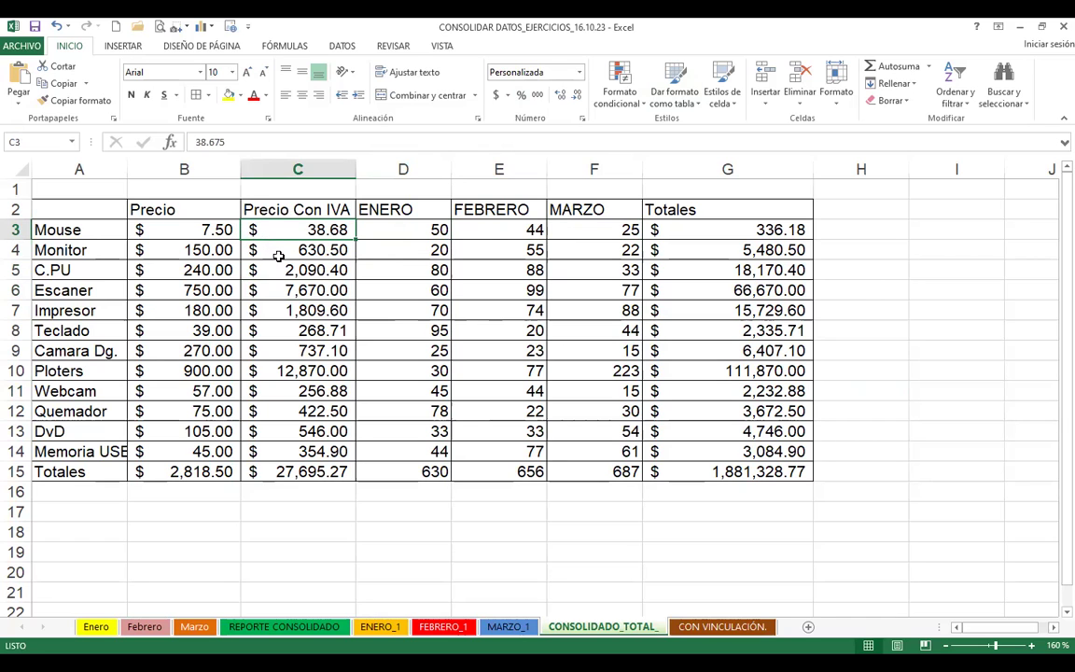
# Compare Mouse's Totales formula on REPORTE CONSOLIDADO with its Totales value on CONSOLIDADO_TOTAL_.
pyautogui.click(285, 626)
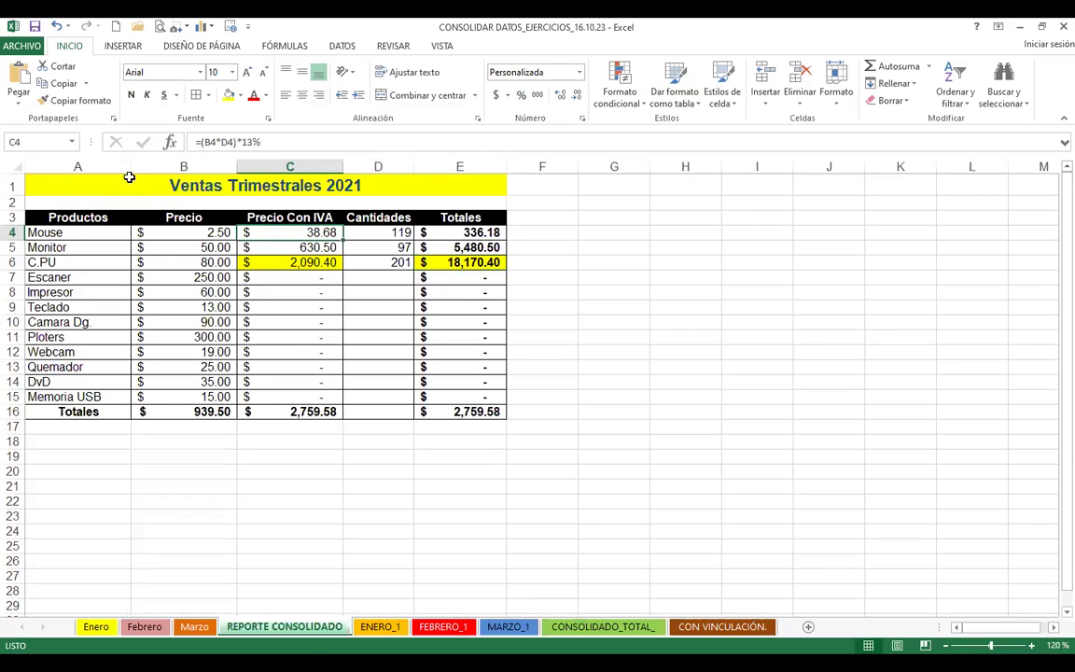
pyautogui.click(443, 222)
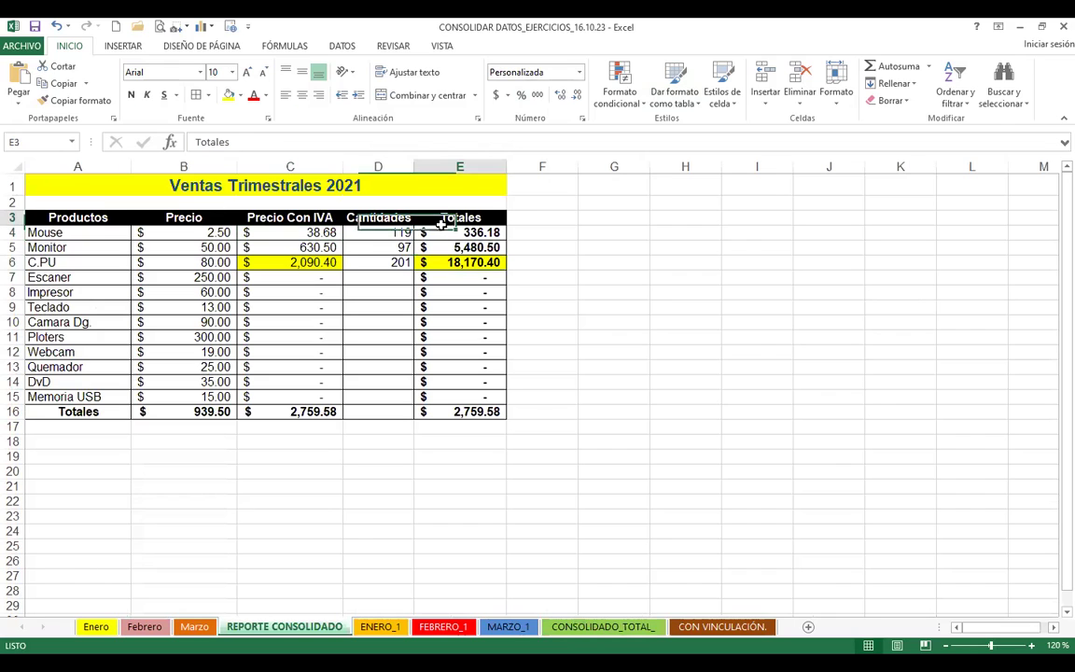
pyautogui.click(444, 235)
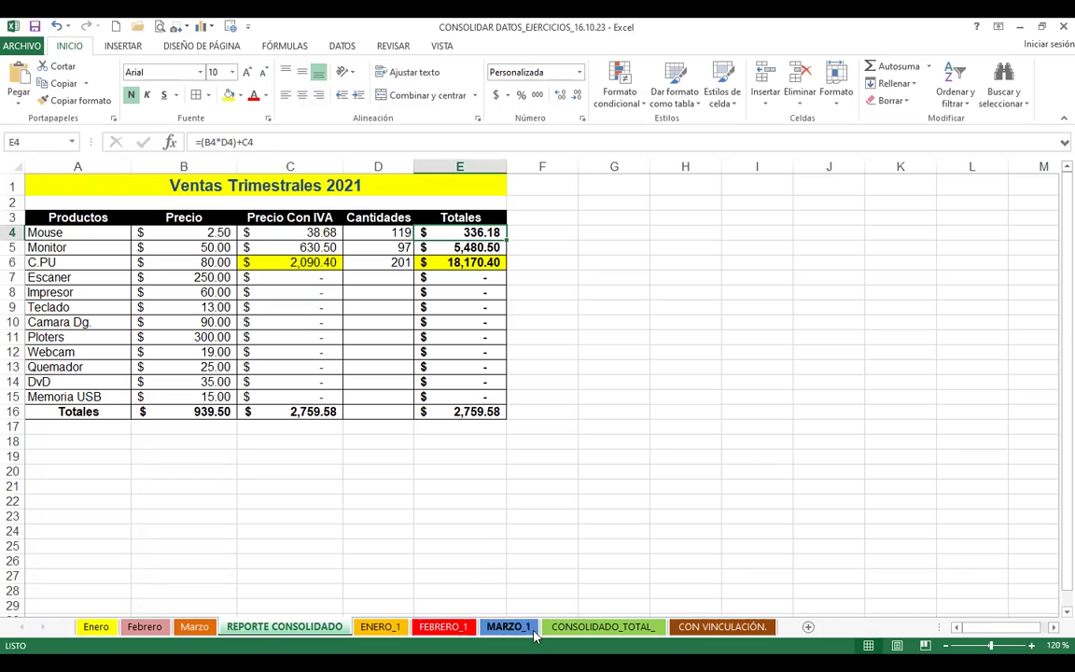
pyautogui.click(602, 627)
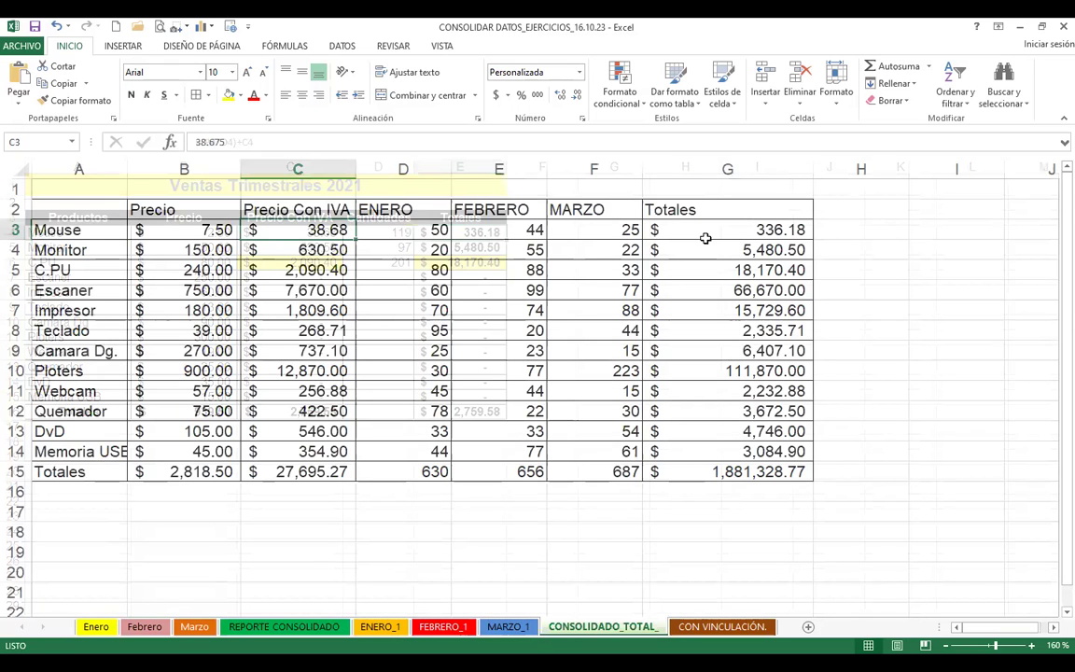
pyautogui.click(710, 229)
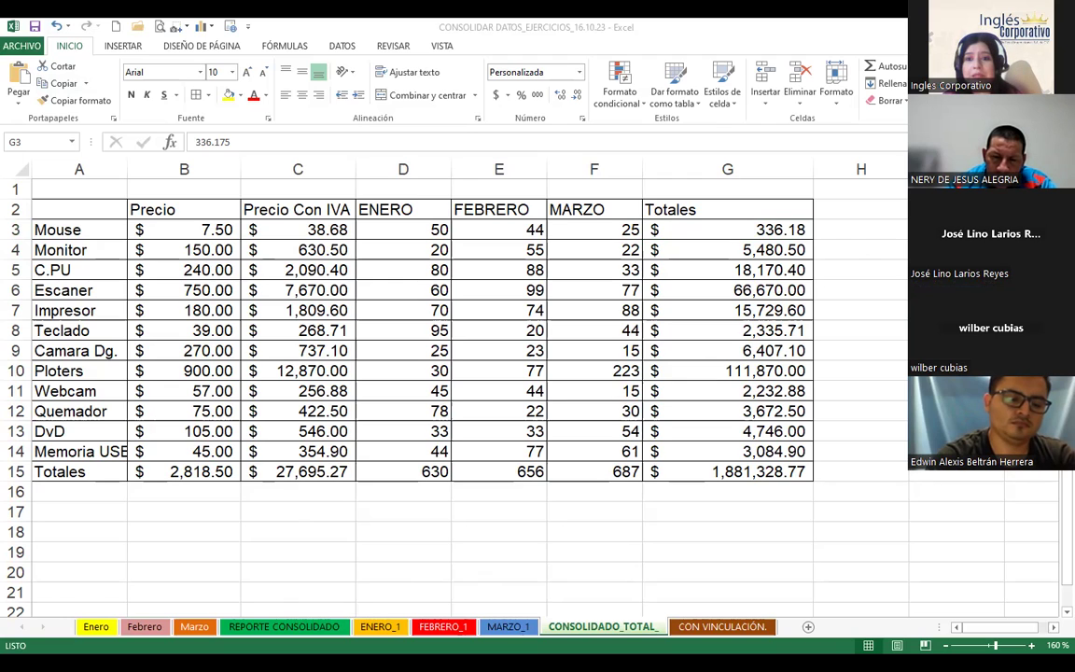
pyautogui.click(404, 232)
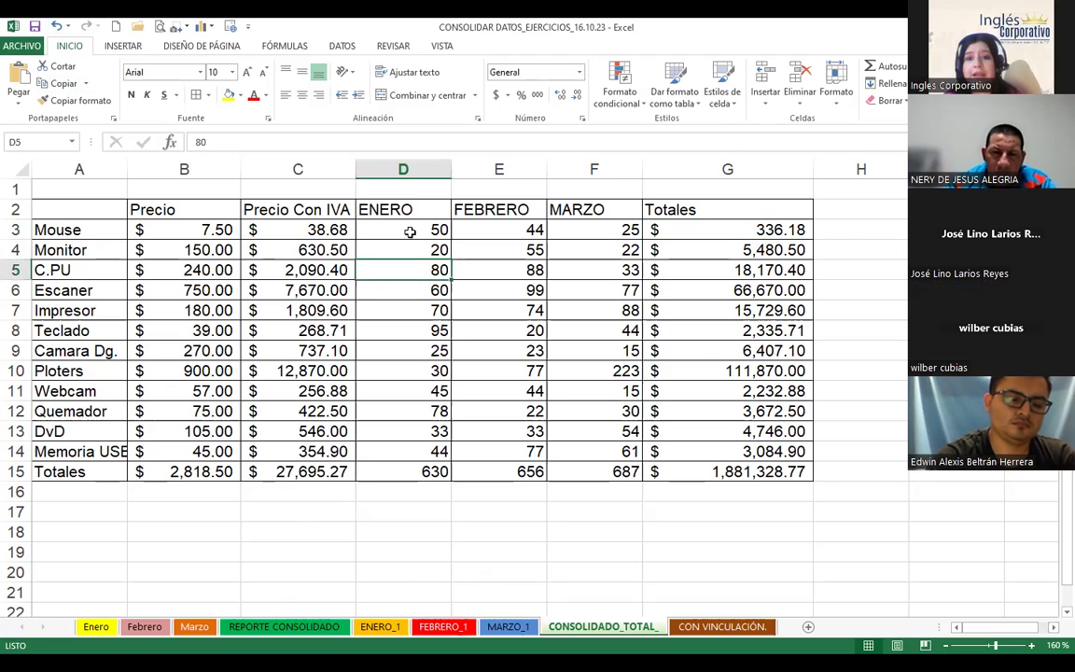
pyautogui.click(490, 227)
pyautogui.click(618, 227)
pyautogui.click(681, 227)
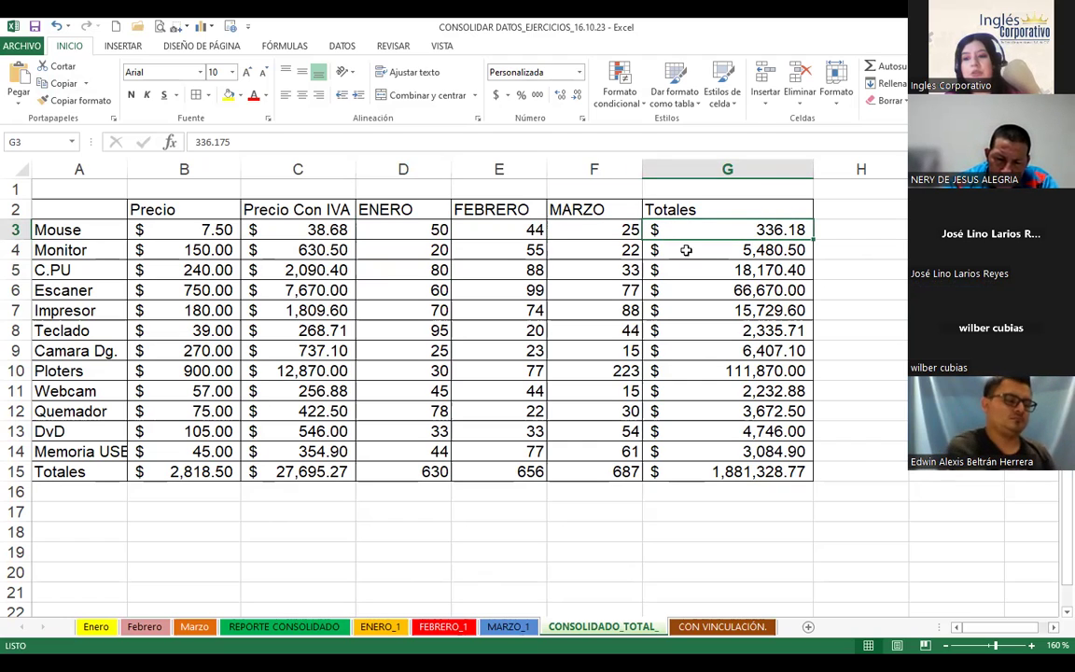
pyautogui.click(702, 470)
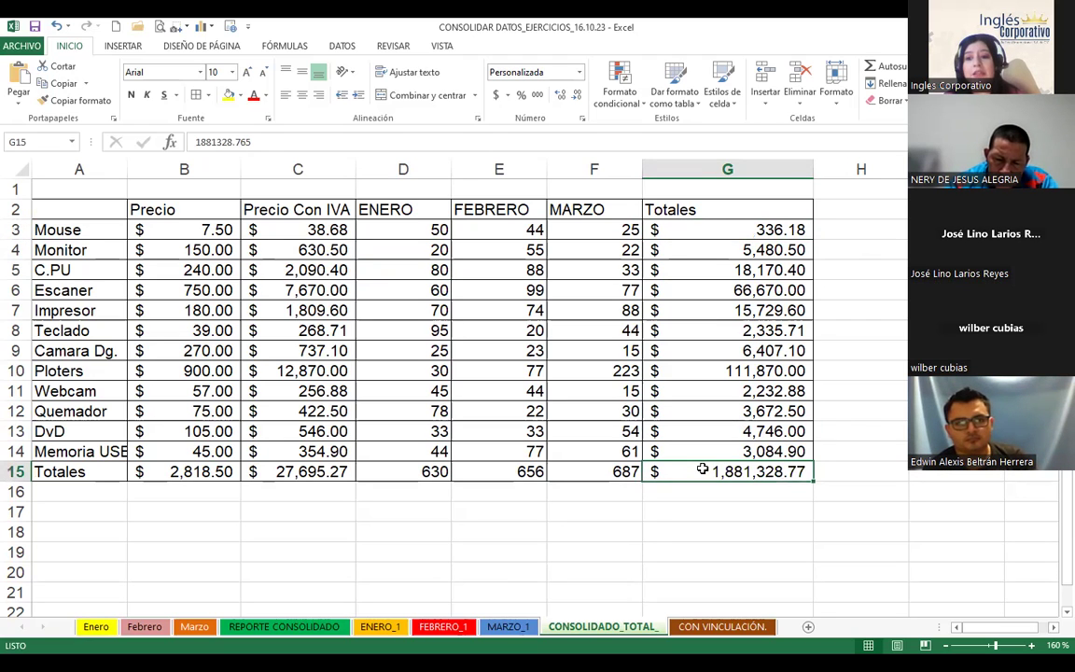
pyautogui.click(487, 470)
pyautogui.click(404, 474)
pyautogui.click(301, 472)
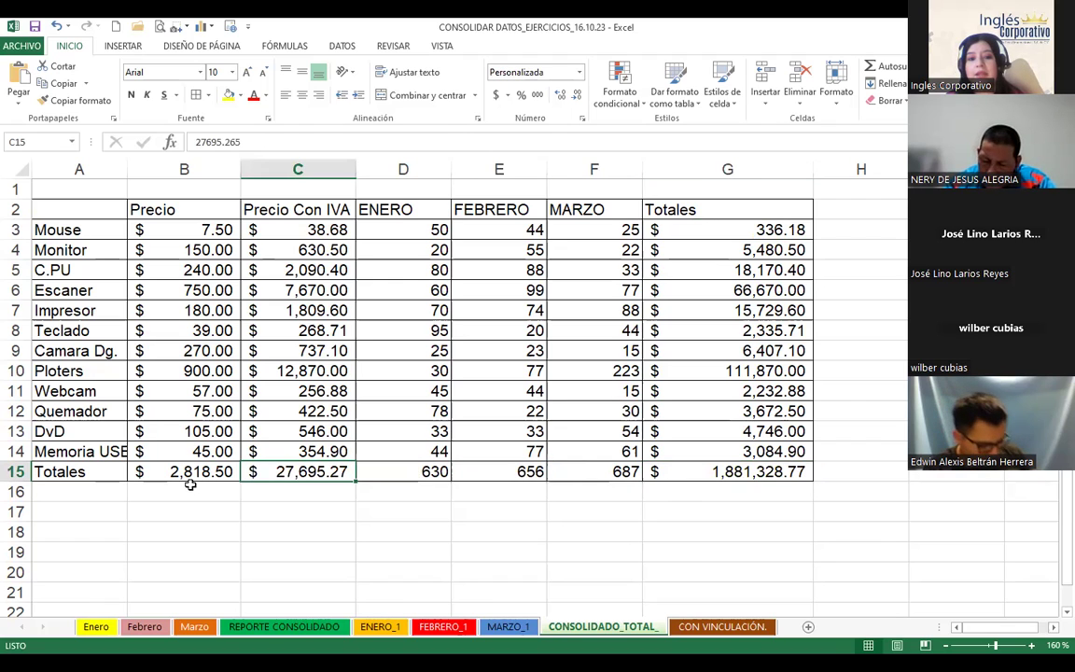
pyautogui.click(189, 475)
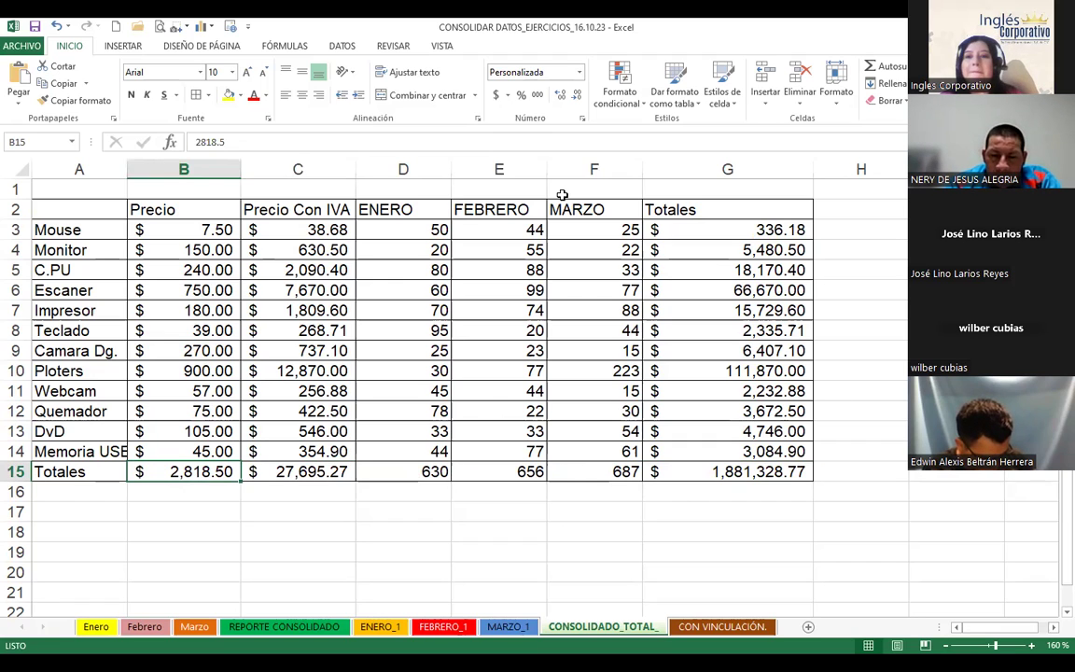
pyautogui.click(504, 230)
pyautogui.click(570, 224)
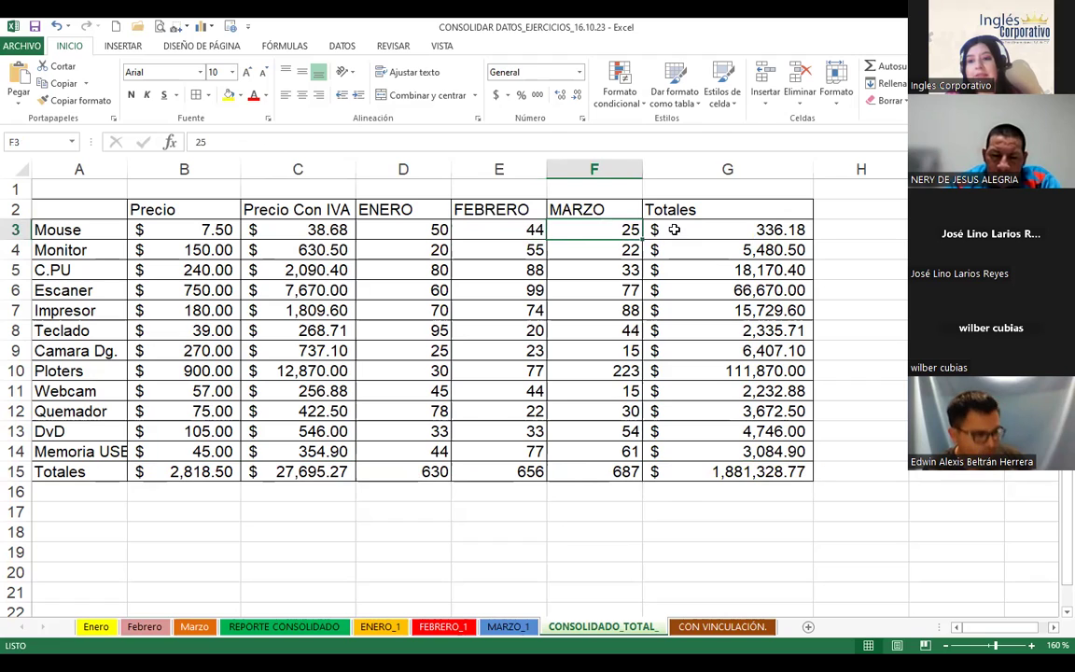
pyautogui.click(675, 230)
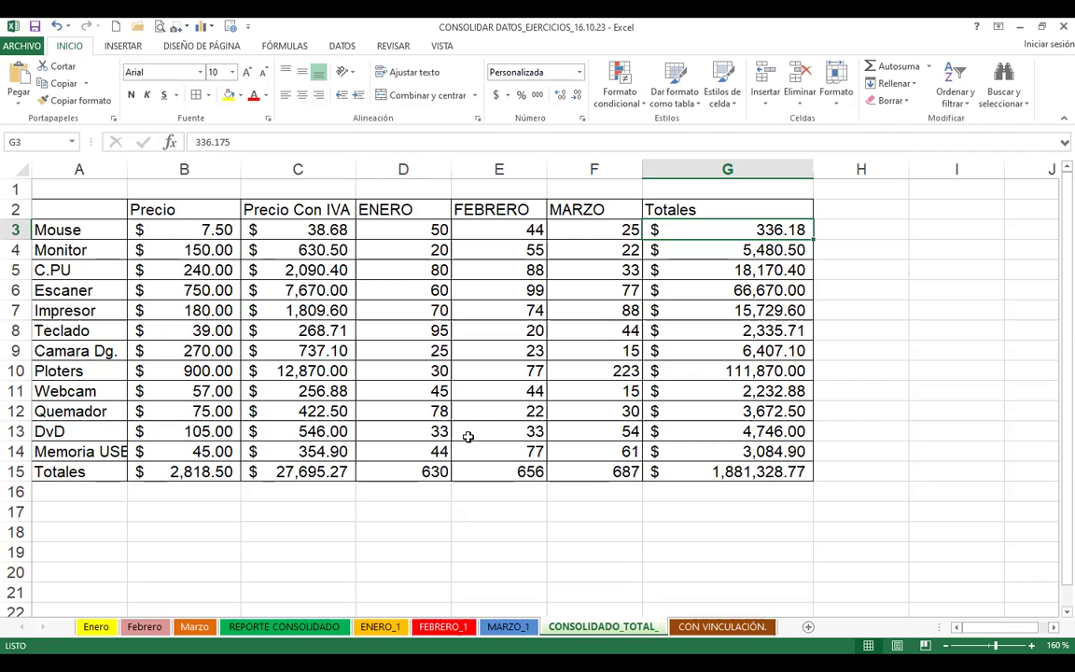
# On the empty CON VINCULACIÓN. sheet, select A3 as the start cell and bring up the data tools.
pyautogui.click(719, 629)
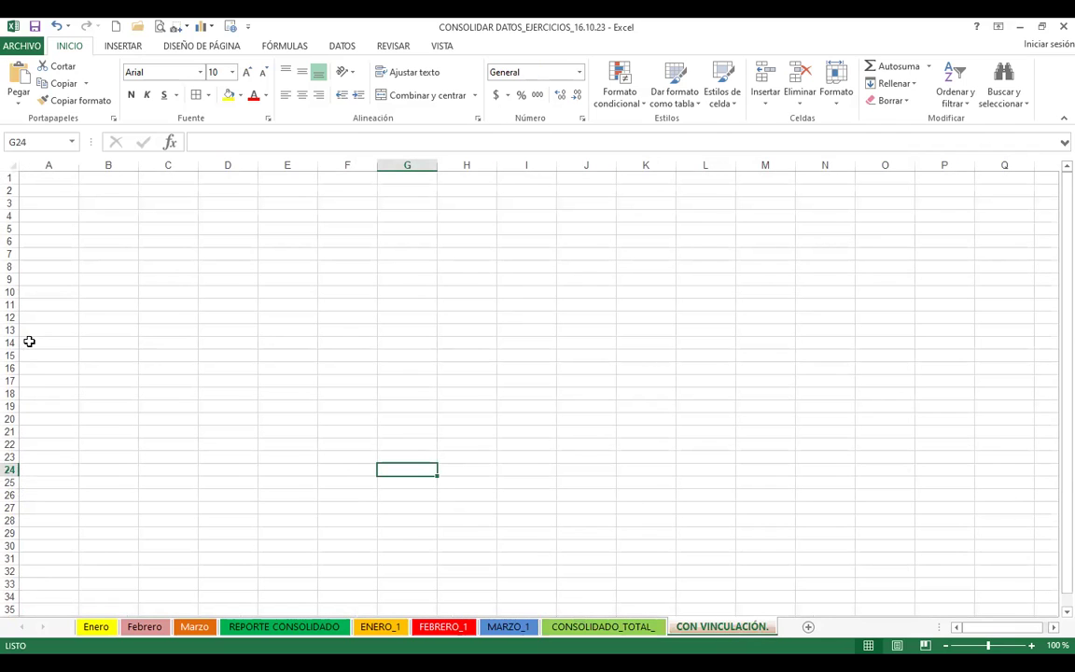
pyautogui.keyDown('ctrl'); pyautogui.scroll(3, 33, 280); pyautogui.keyUp('ctrl')
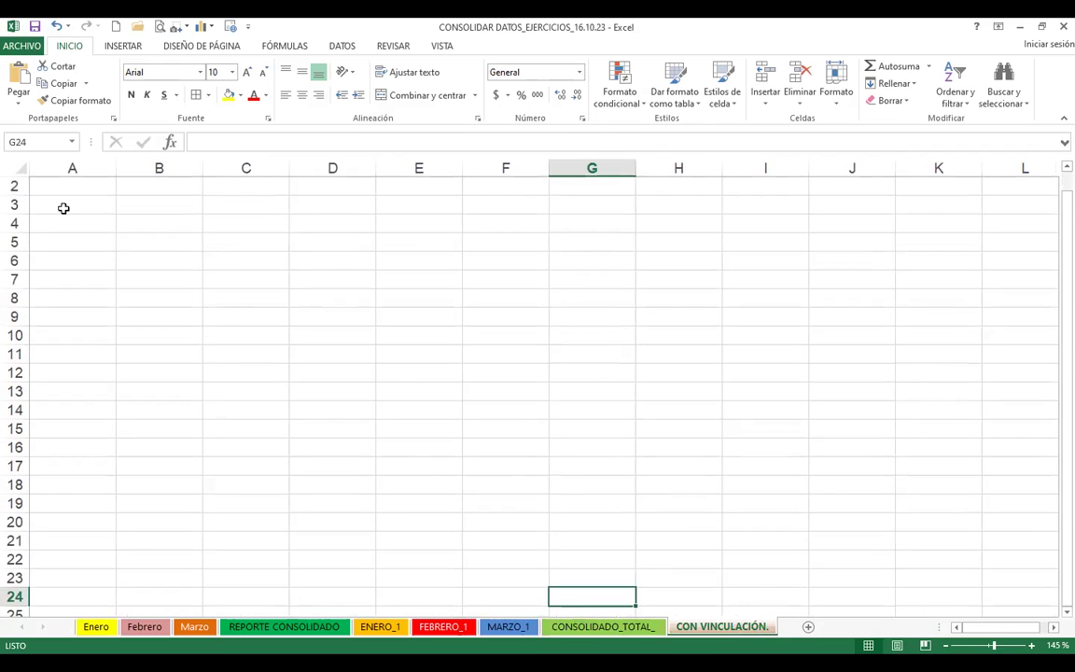
pyautogui.click(65, 211)
pyautogui.scroll(1, 89, 232)
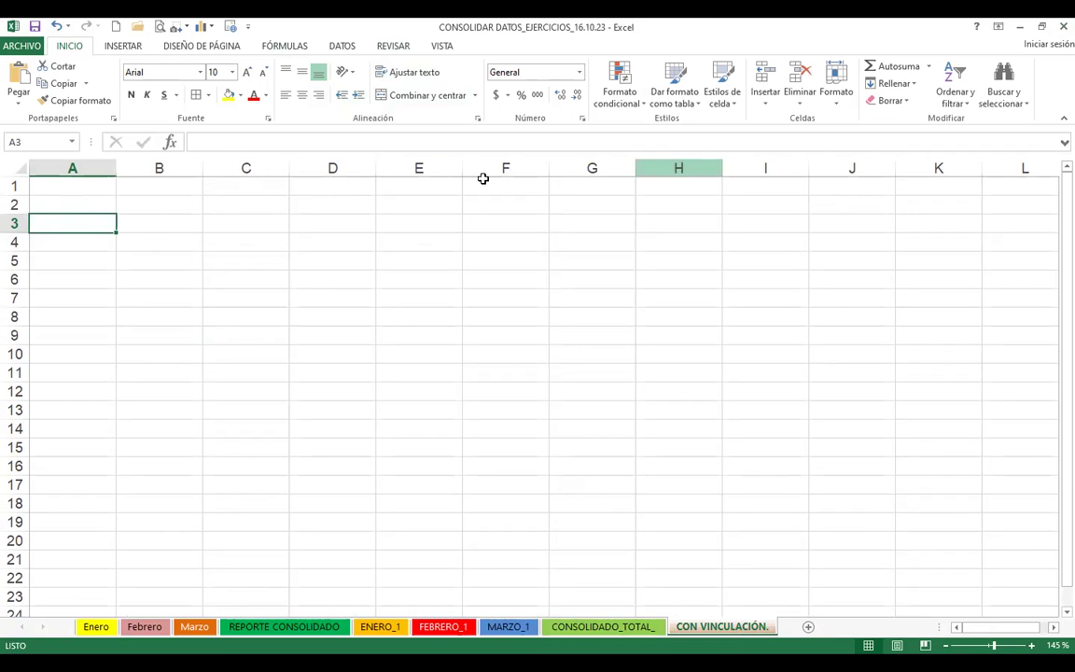
pyautogui.click(340, 47)
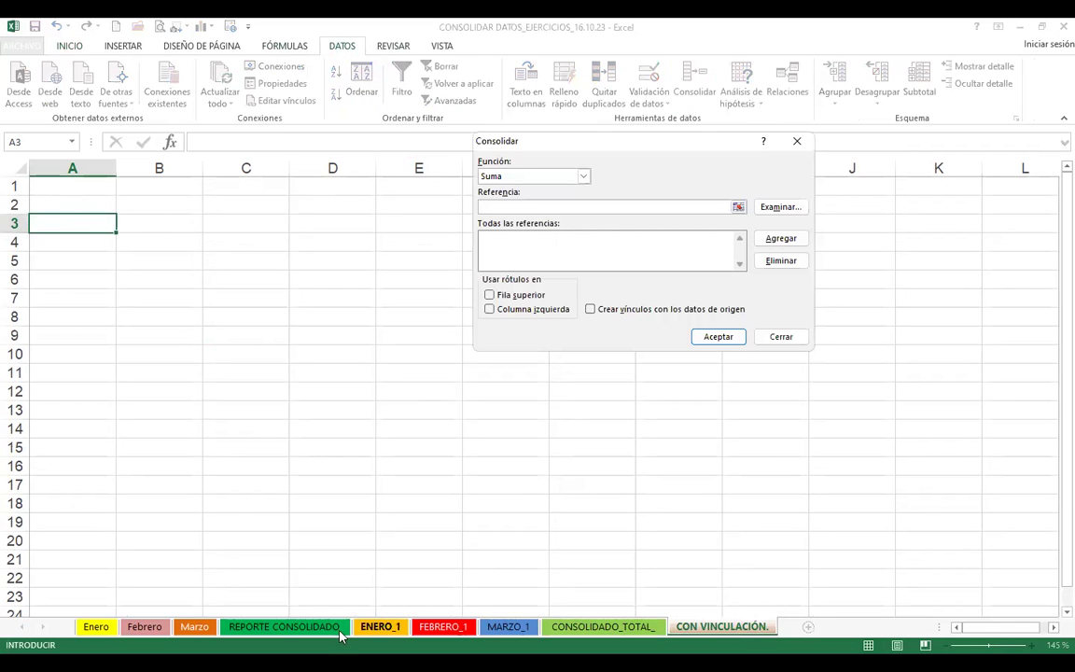
# Add the ENERO_1 and FEBRERO_1 ranges A3:E16 as consolidation sources, fixing a mistaken reference.
pyautogui.click(382, 627)
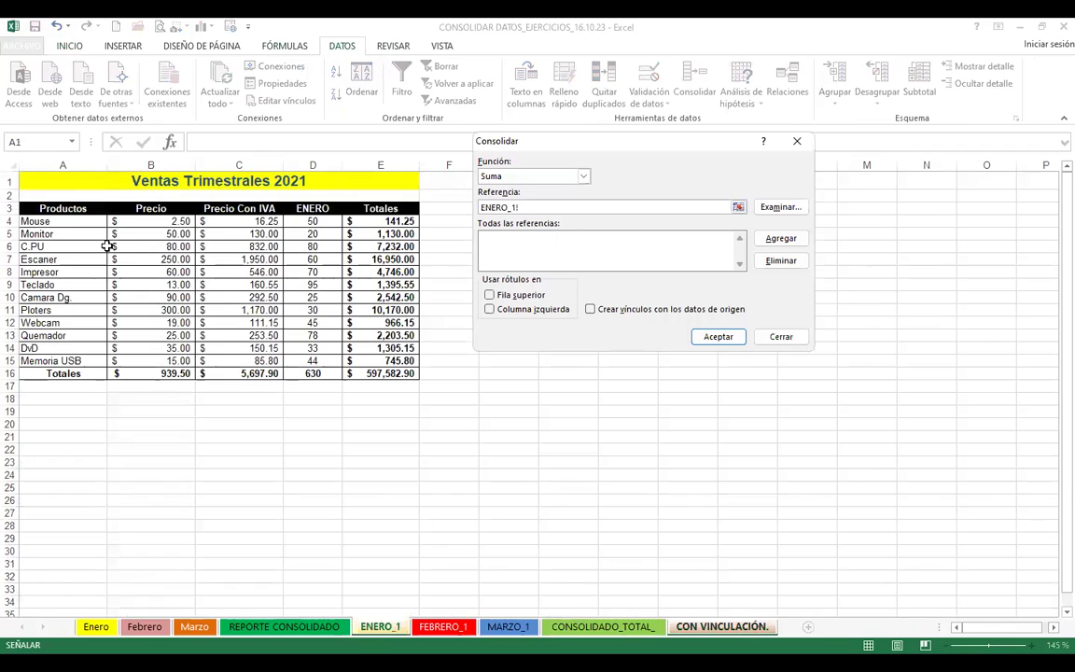
pyautogui.click(44, 208)
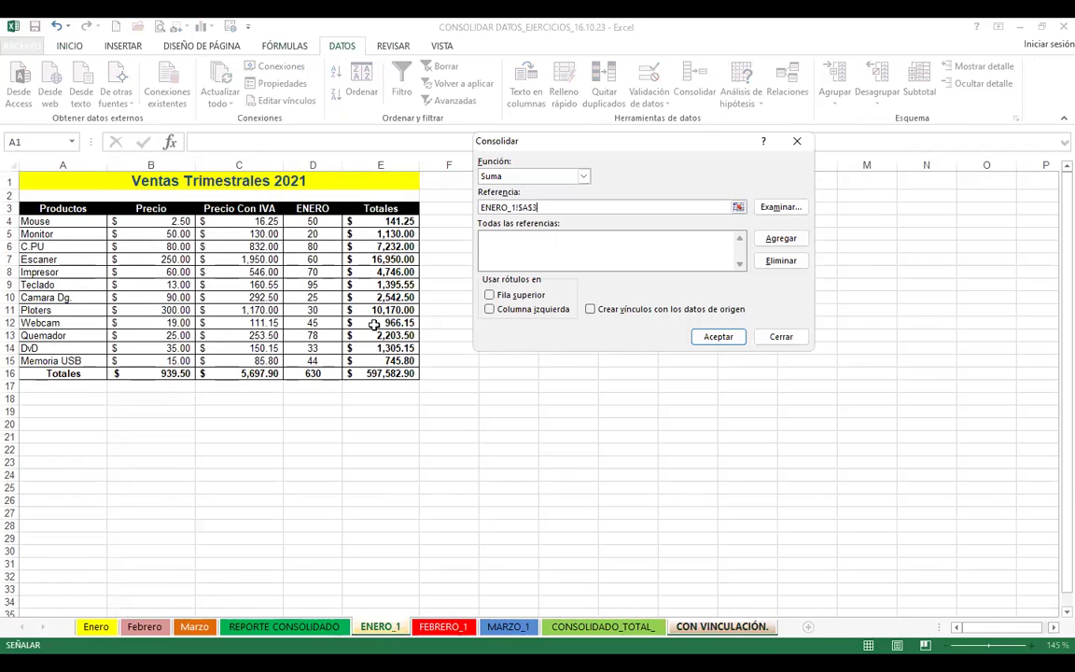
pyautogui.click(780, 238)
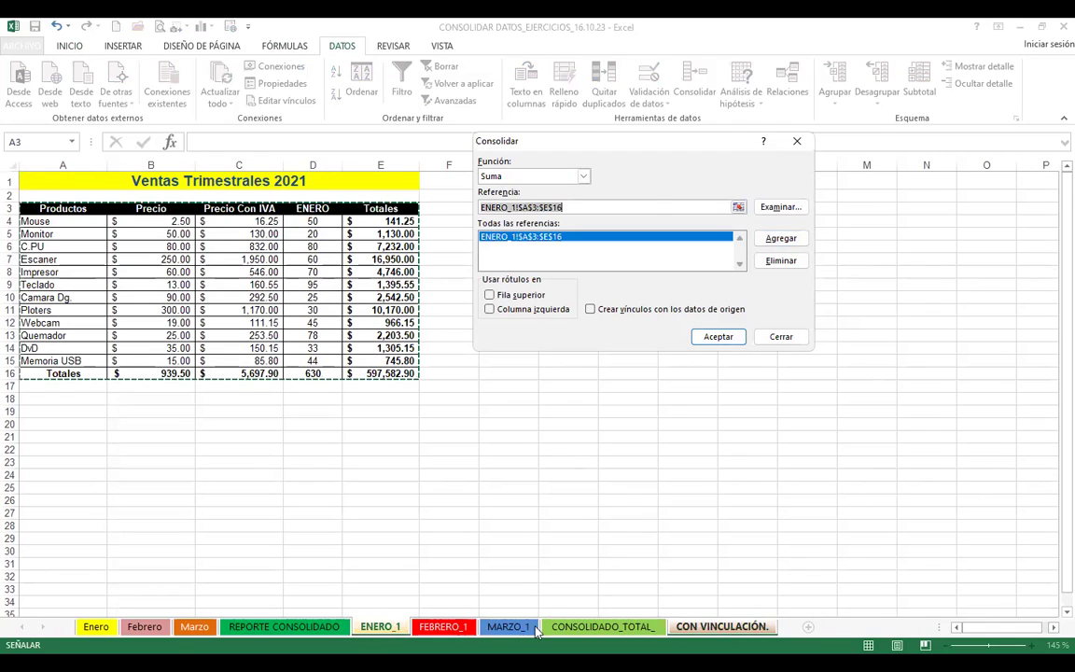
pyautogui.click(448, 627)
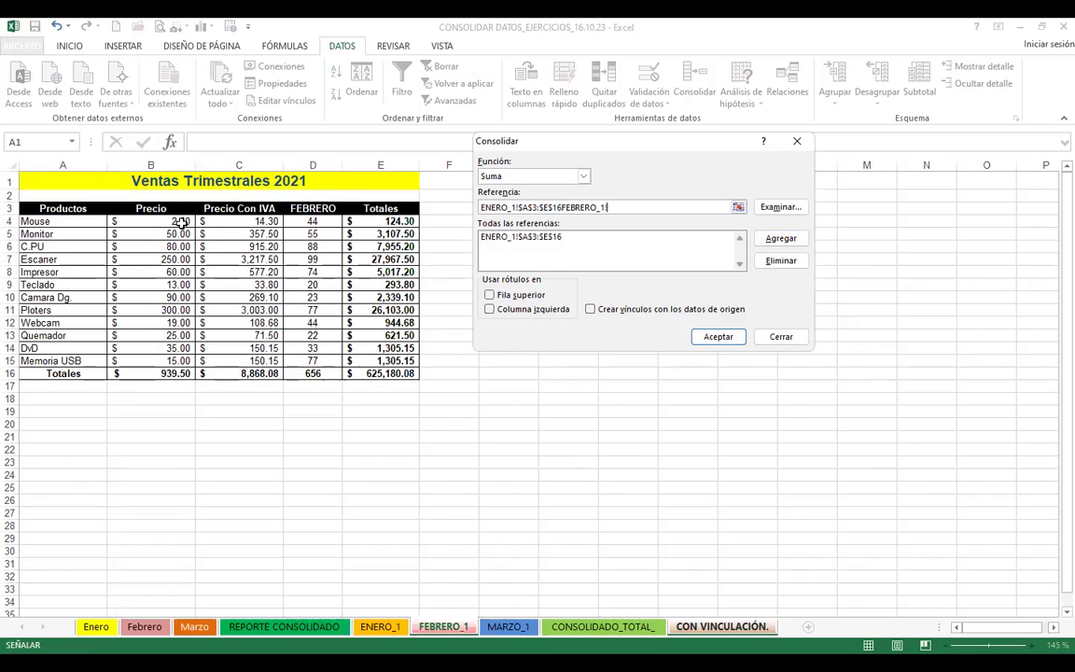
pyautogui.moveTo(621, 206); pyautogui.dragTo(371, 185)
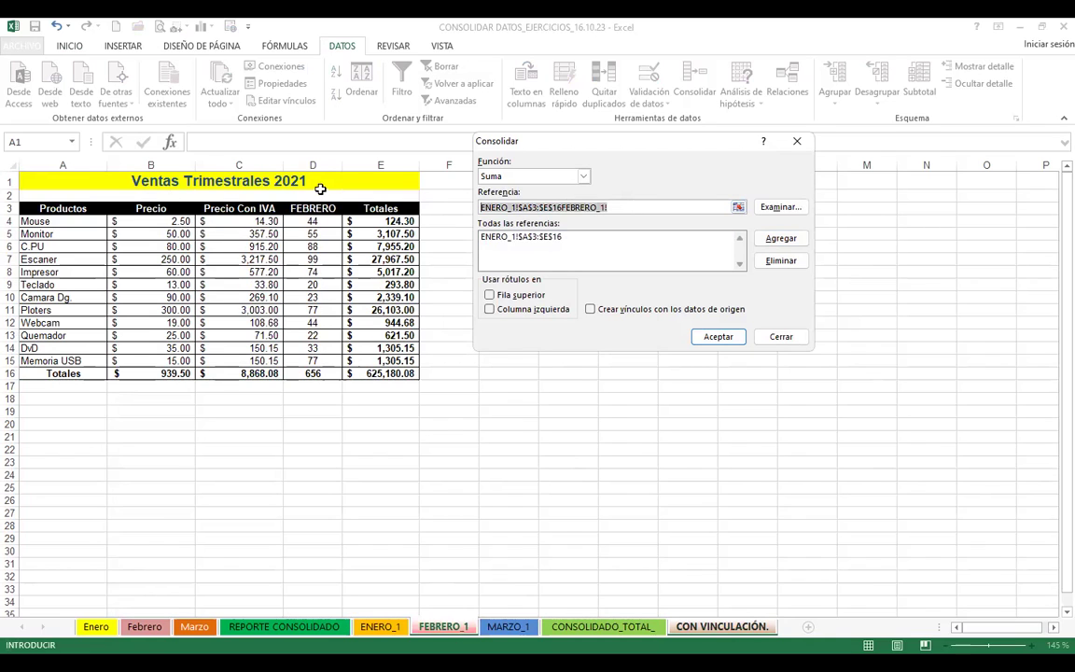
pyautogui.press('BackSpace')
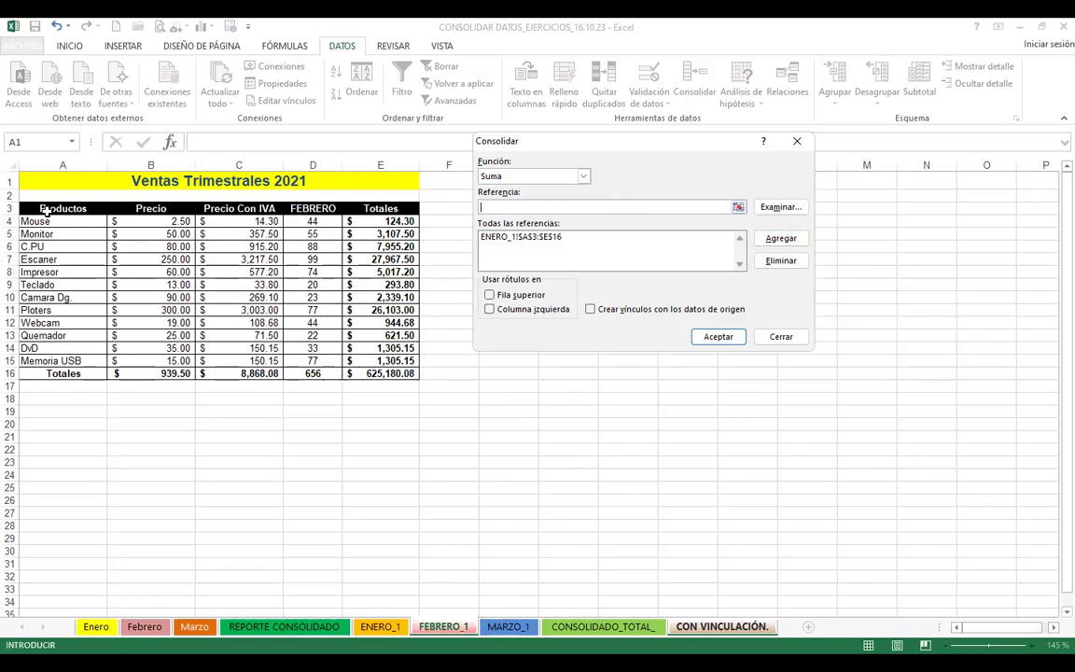
pyautogui.click(41, 209)
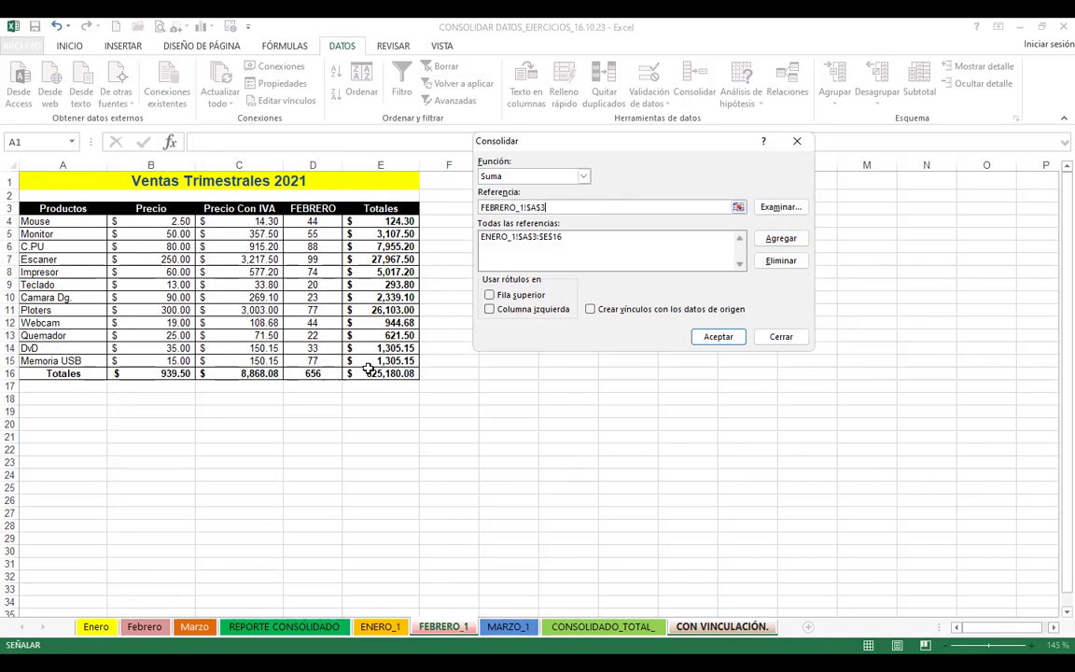
pyautogui.moveTo(307, 313); pyautogui.dragTo(382, 373)
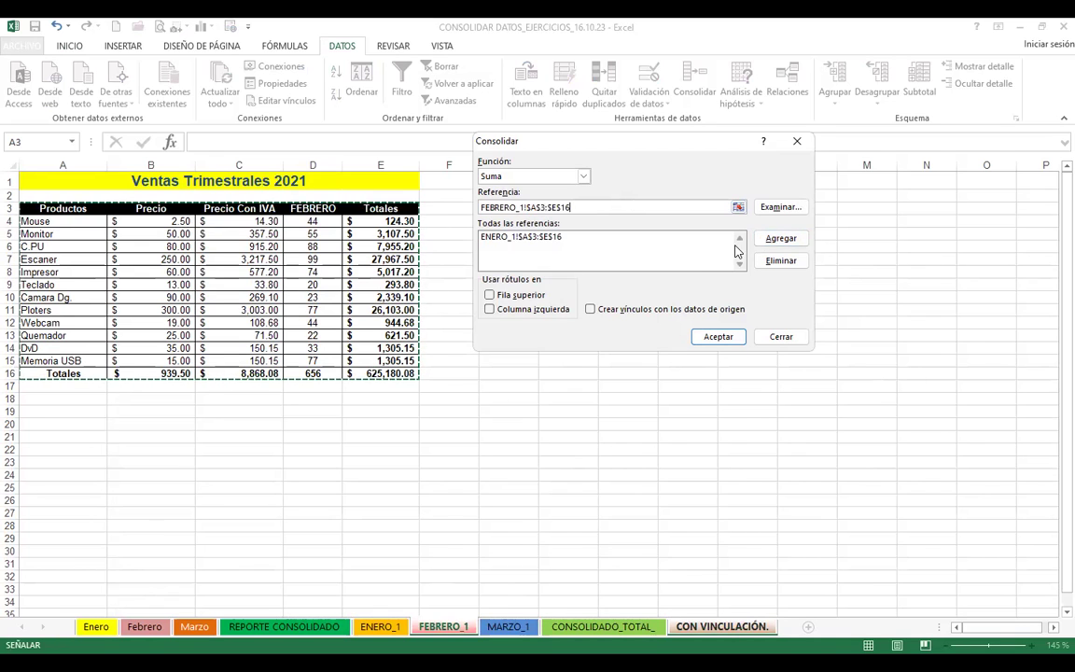
pyautogui.click(781, 239)
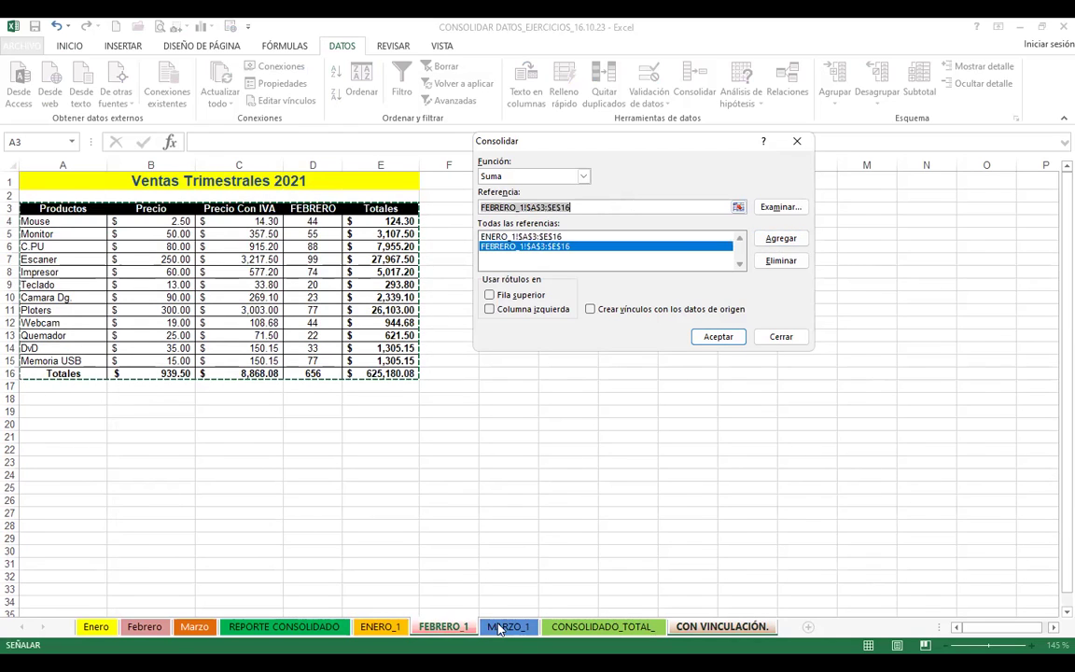
# Use MARZO_1 as the third source, tick Fila superior, Columna izquierda and Crear vínculos, and accept.
pyautogui.click(502, 625)
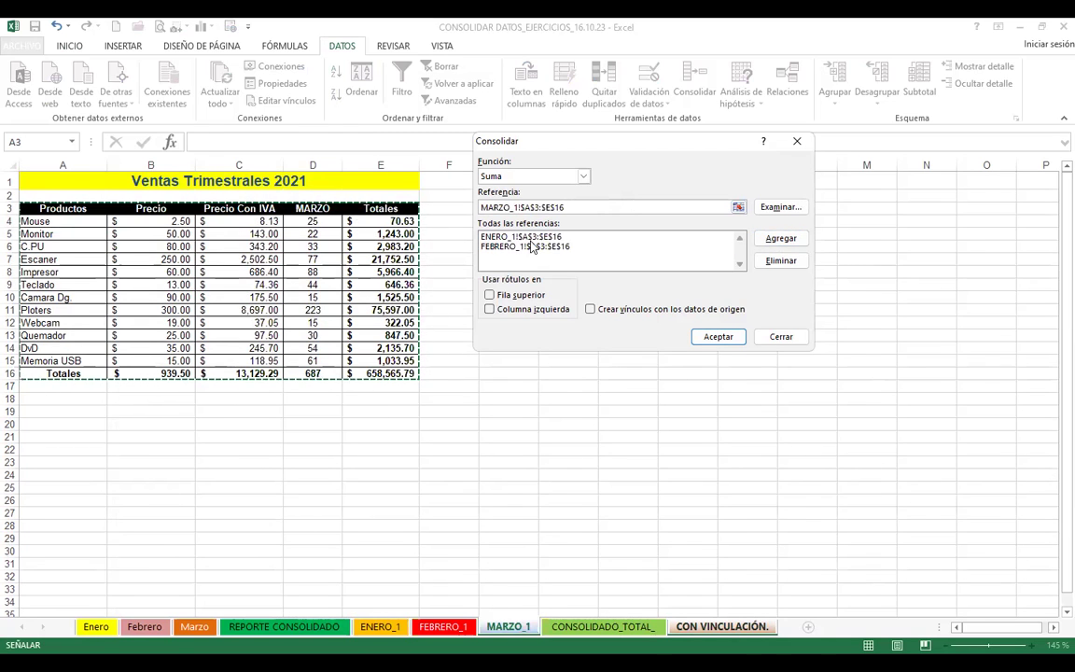
pyautogui.click(490, 295)
pyautogui.click(491, 310)
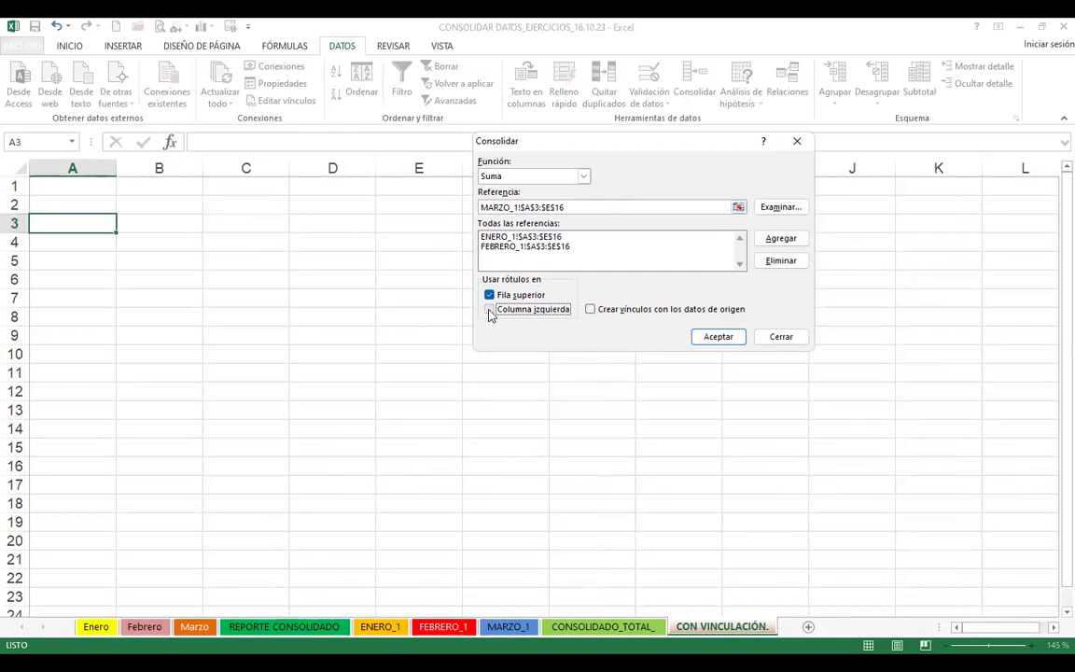
pyautogui.click(590, 310)
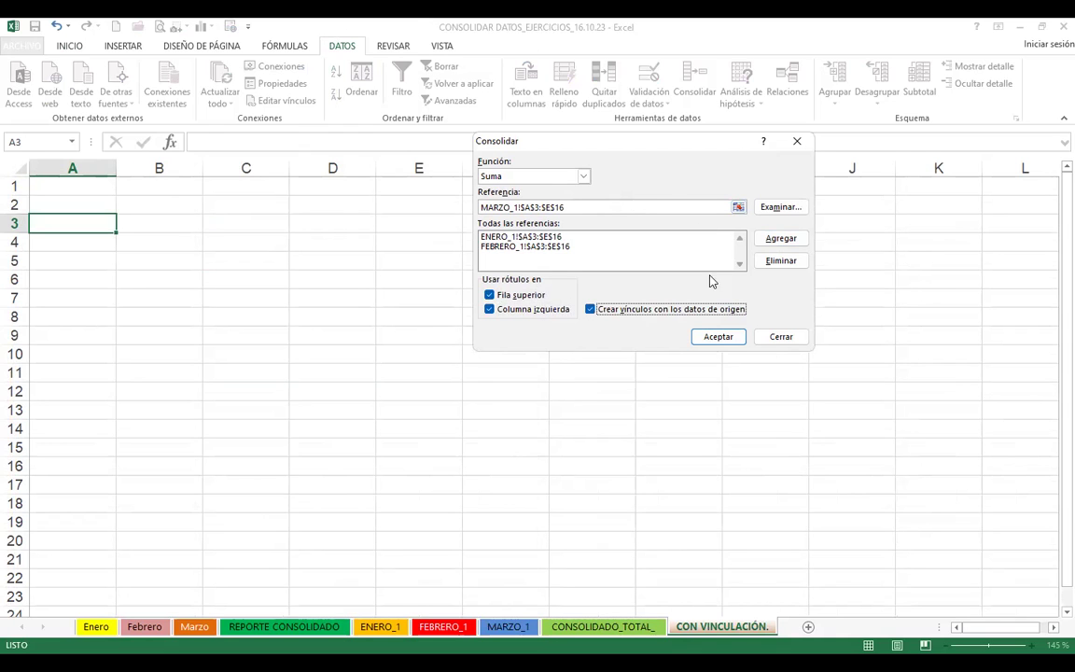
pyautogui.click(715, 339)
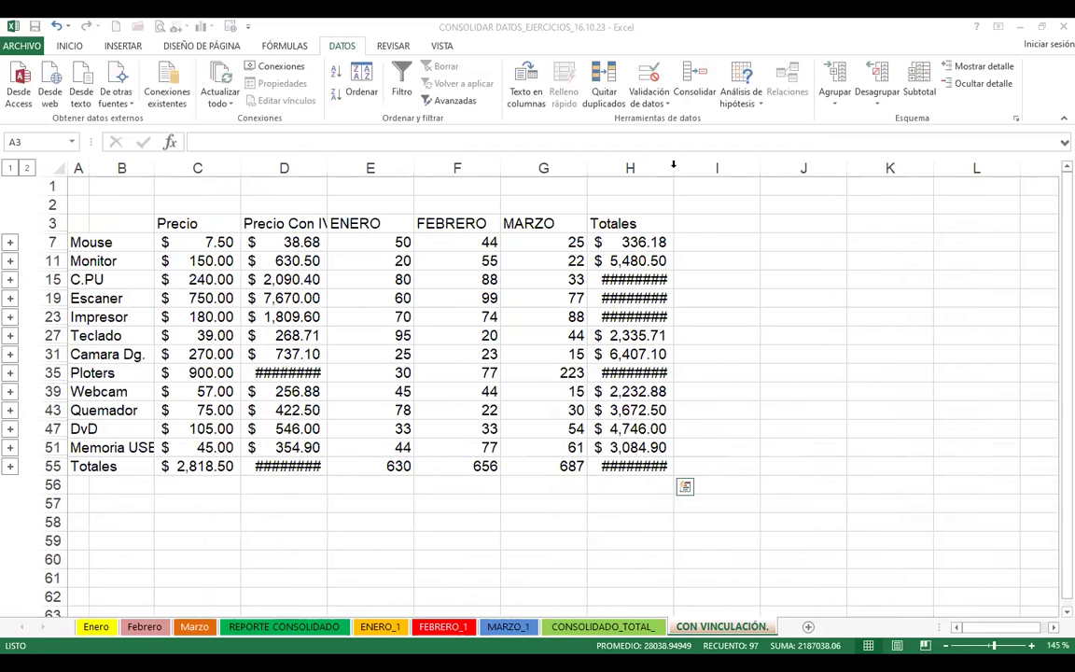
# Autofit the columns to reveal the totals and give the B3:H55 consolidated table all borders.
pyautogui.doubleClick(673, 166)
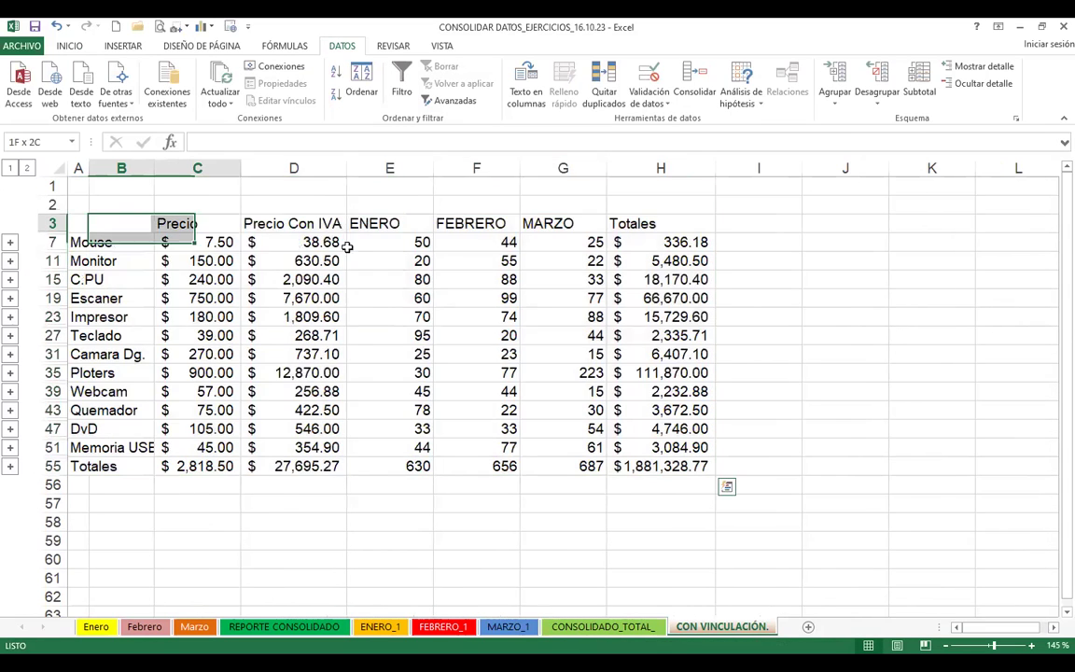
pyautogui.moveTo(346, 245); pyautogui.dragTo(673, 472)
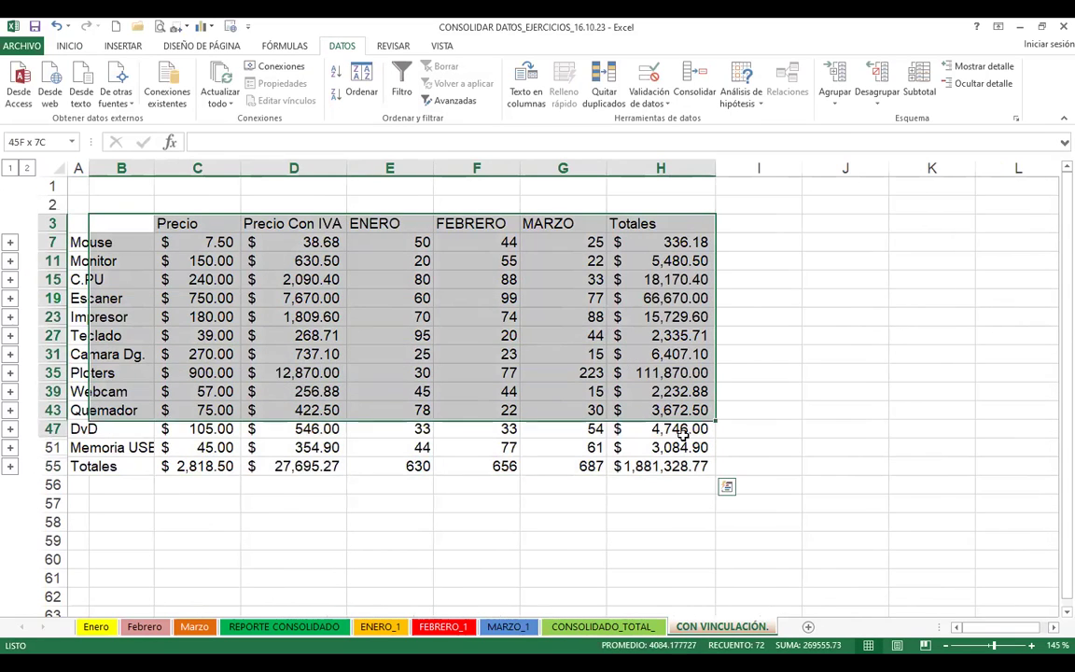
pyautogui.click(70, 45)
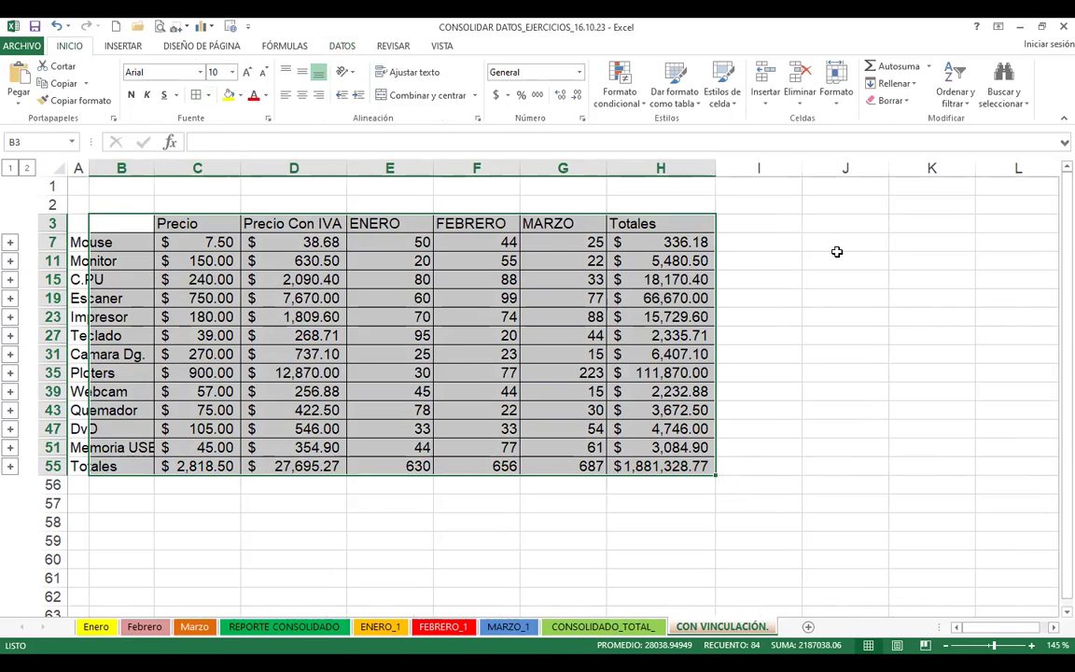
pyautogui.click(840, 260)
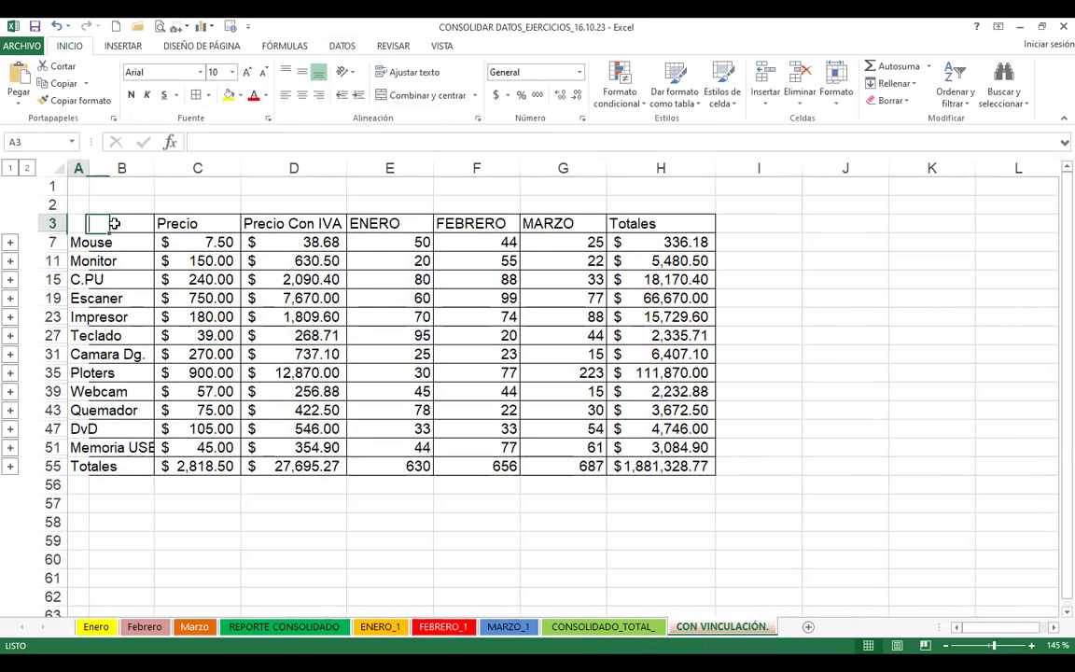
pyautogui.moveTo(87, 224); pyautogui.dragTo(131, 224)
pyautogui.click(834, 294)
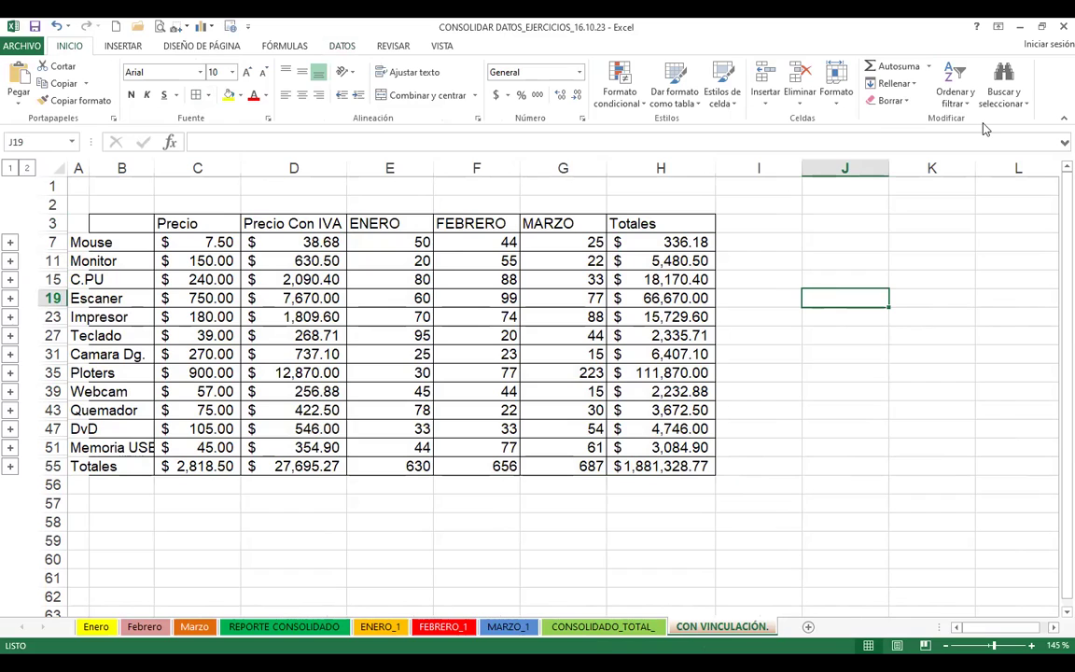
pyautogui.click(340, 45)
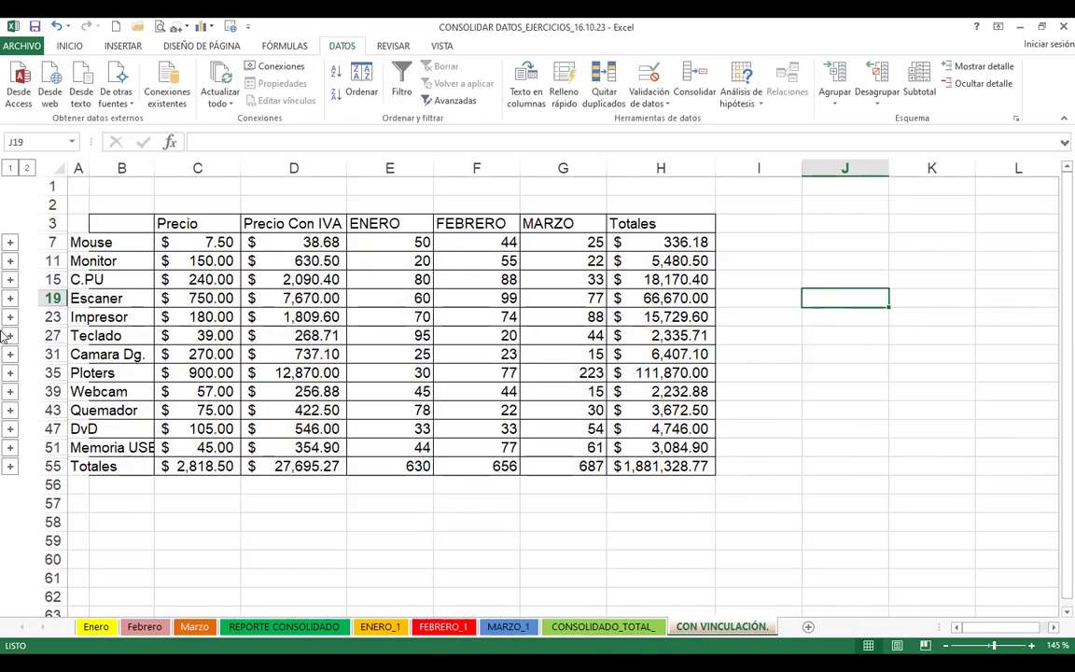
pyautogui.doubleClick(89, 168)
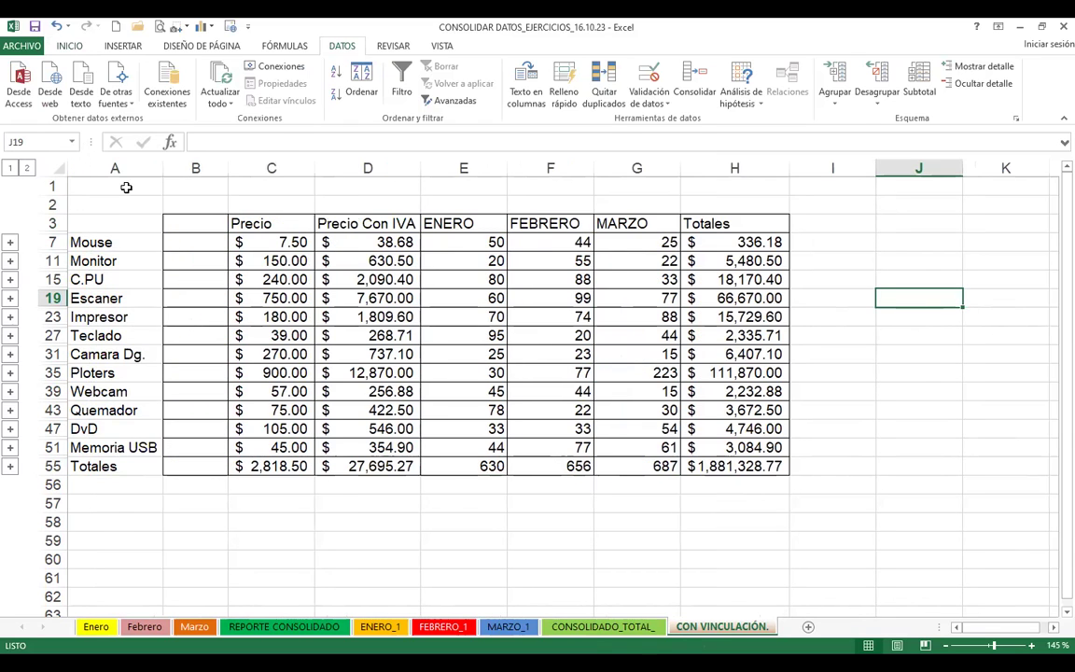
pyautogui.hotkey('ctrl', 'z')
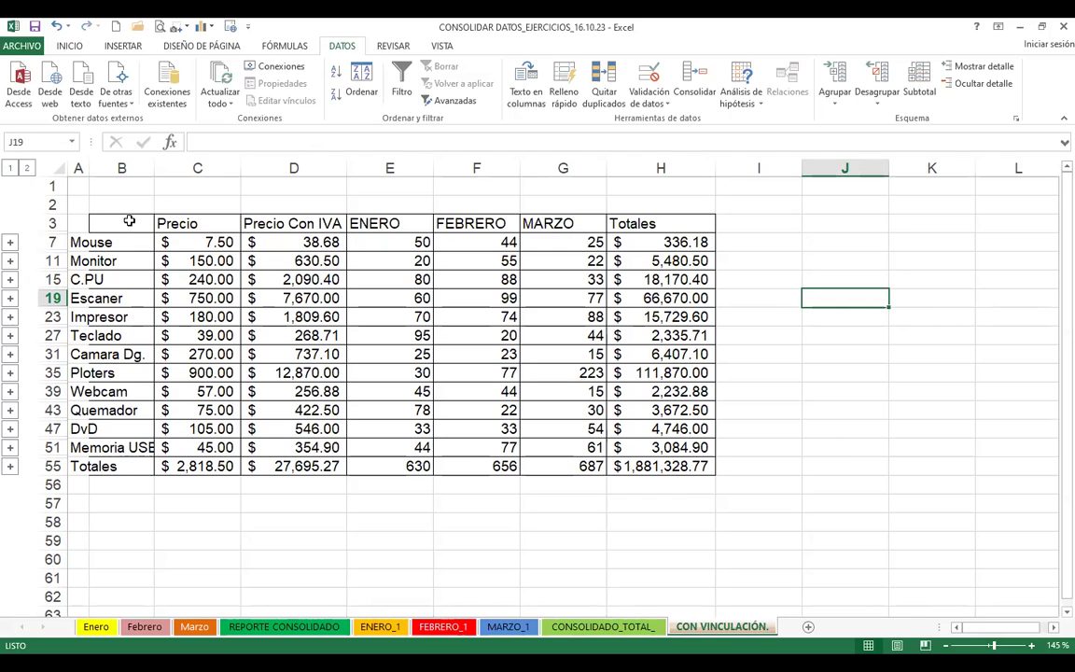
# Review Monitor, Escaner and Impresor values on CONSOLIDADO_TOTAL_, then inspect the SUMA formula in D7 on CON VINCULACIÓN.
pyautogui.click(603, 626)
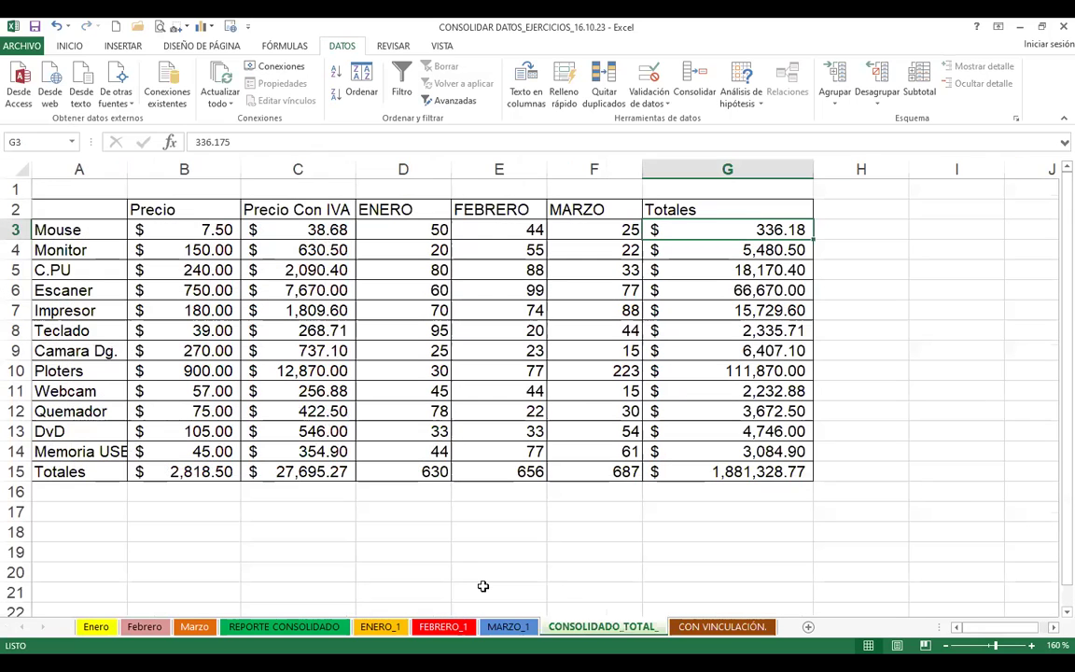
pyautogui.click(425, 250)
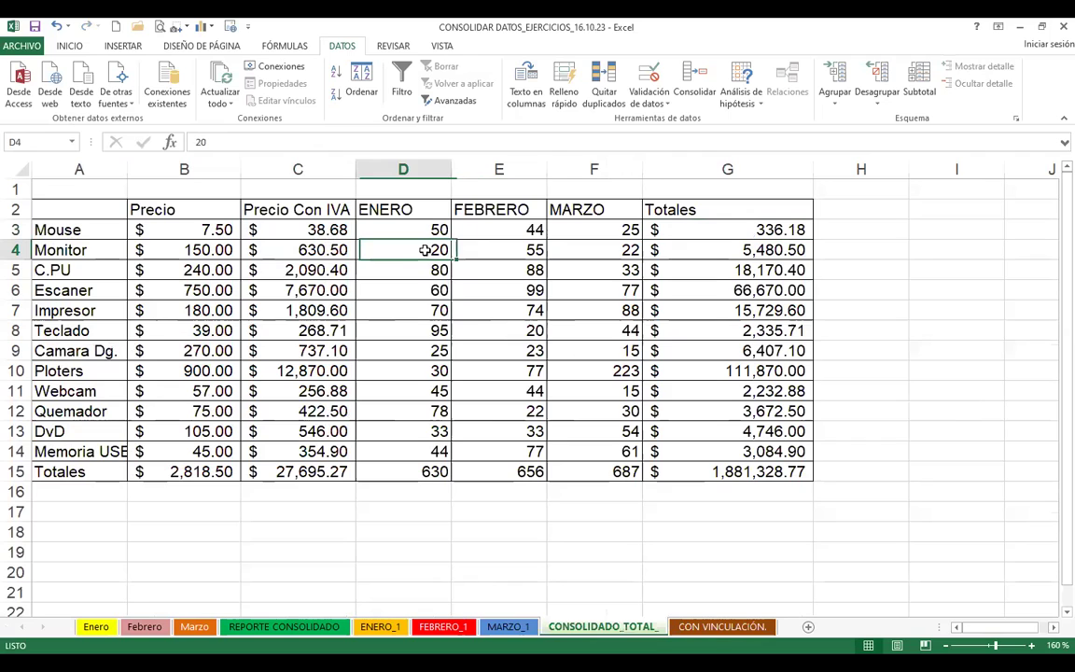
pyautogui.click(281, 250)
pyautogui.click(308, 290)
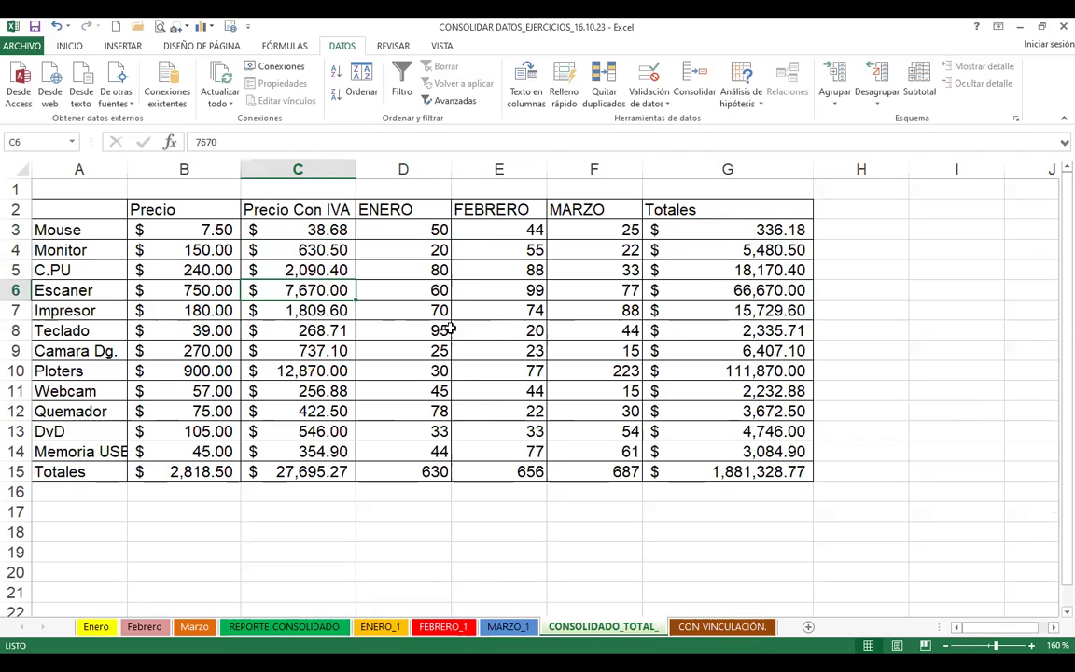
pyautogui.click(457, 308)
pyautogui.click(536, 334)
pyautogui.click(656, 353)
pyautogui.click(723, 310)
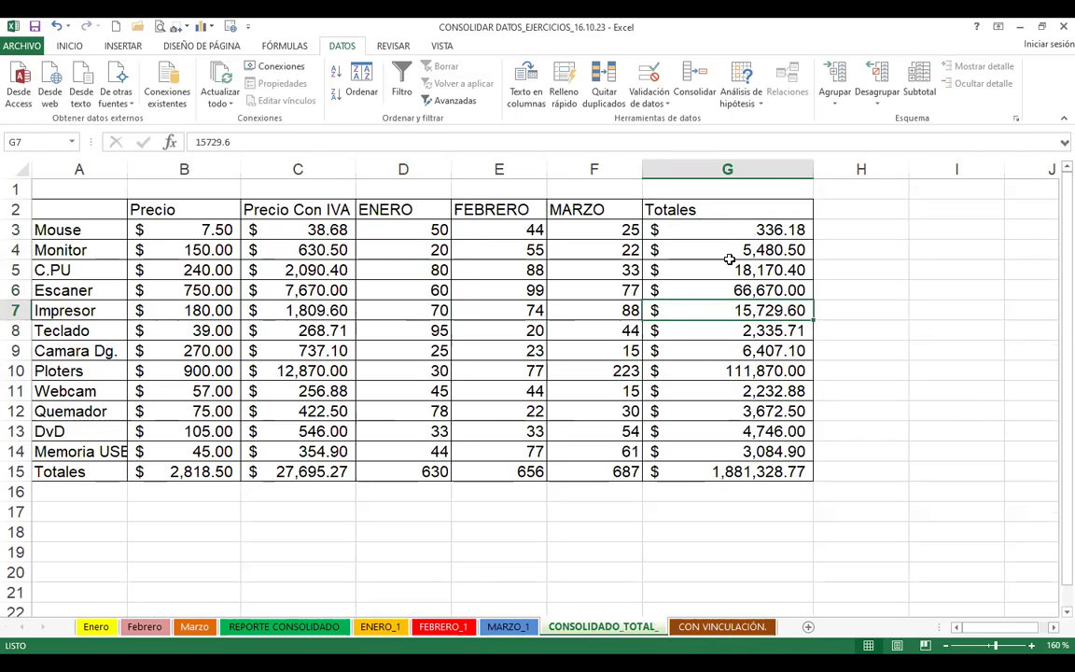
pyautogui.click(607, 250)
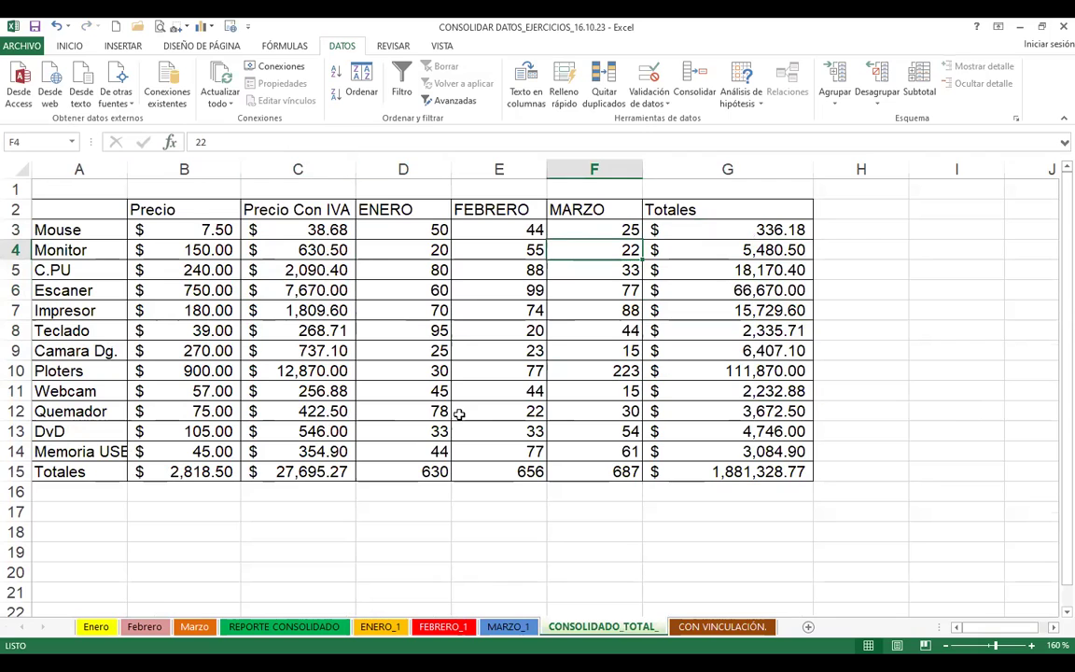
pyautogui.hotkey('ctrl', 'pagedown')
pyautogui.click(297, 242)
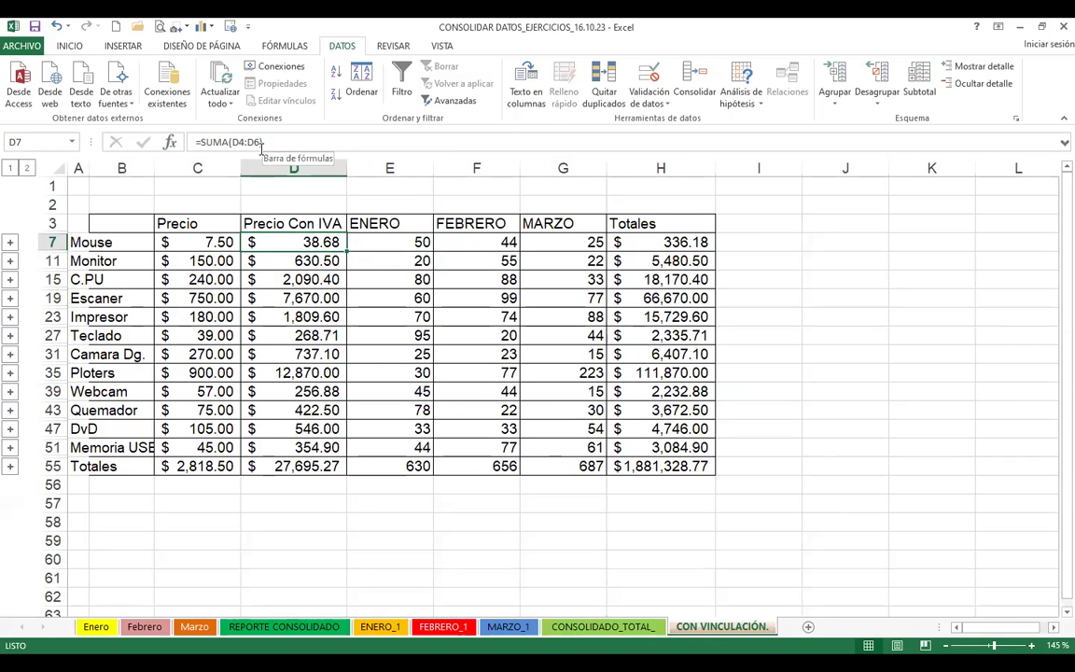
pyautogui.click(220, 241)
pyautogui.click(411, 242)
pyautogui.click(490, 242)
pyautogui.click(563, 242)
pyautogui.press('Right')
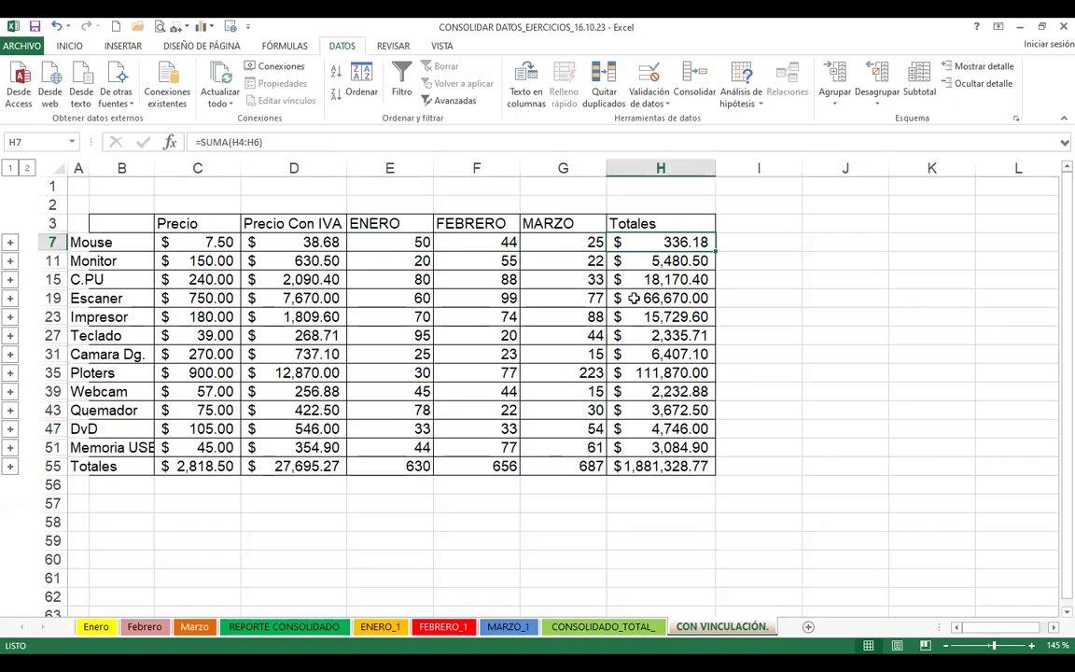
pyautogui.click(647, 262)
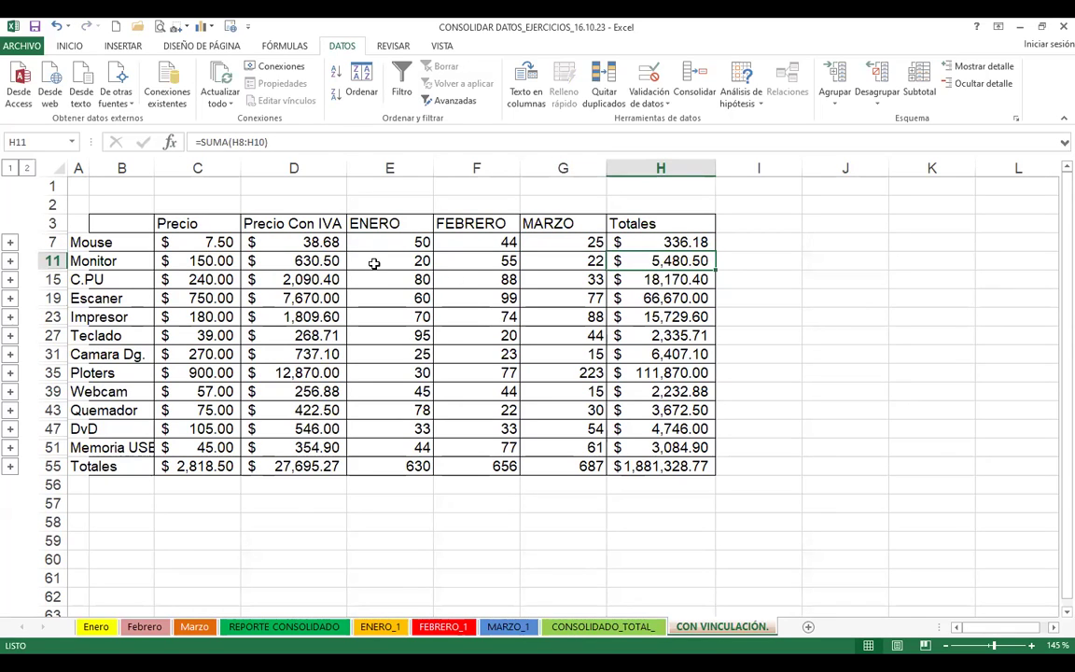
pyautogui.click(294, 263)
pyautogui.click(216, 264)
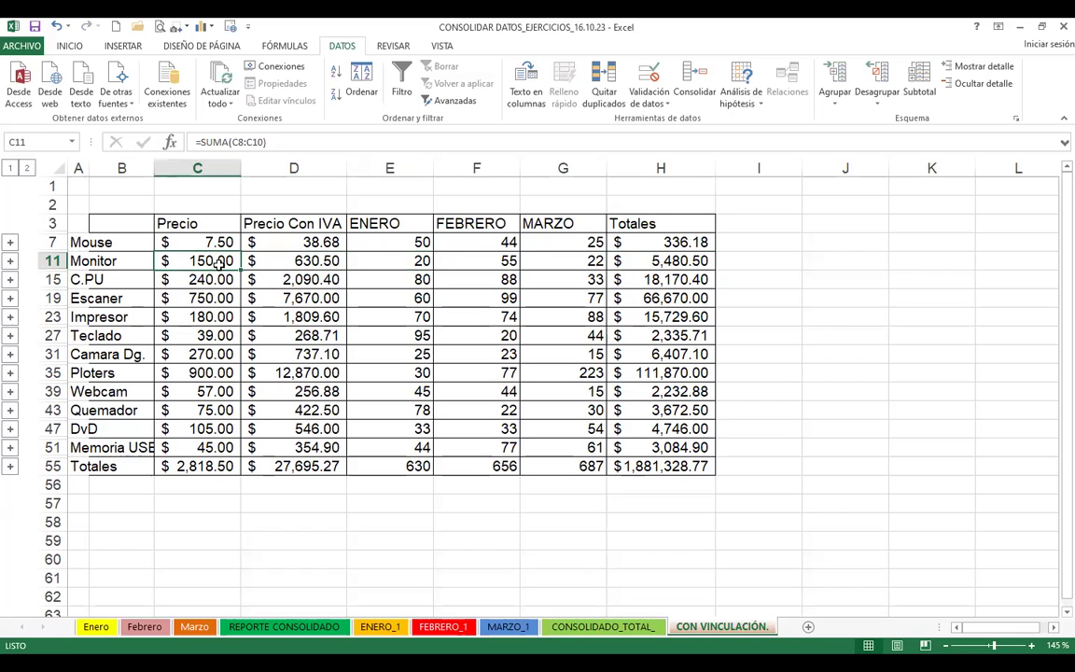
pyautogui.click(191, 336)
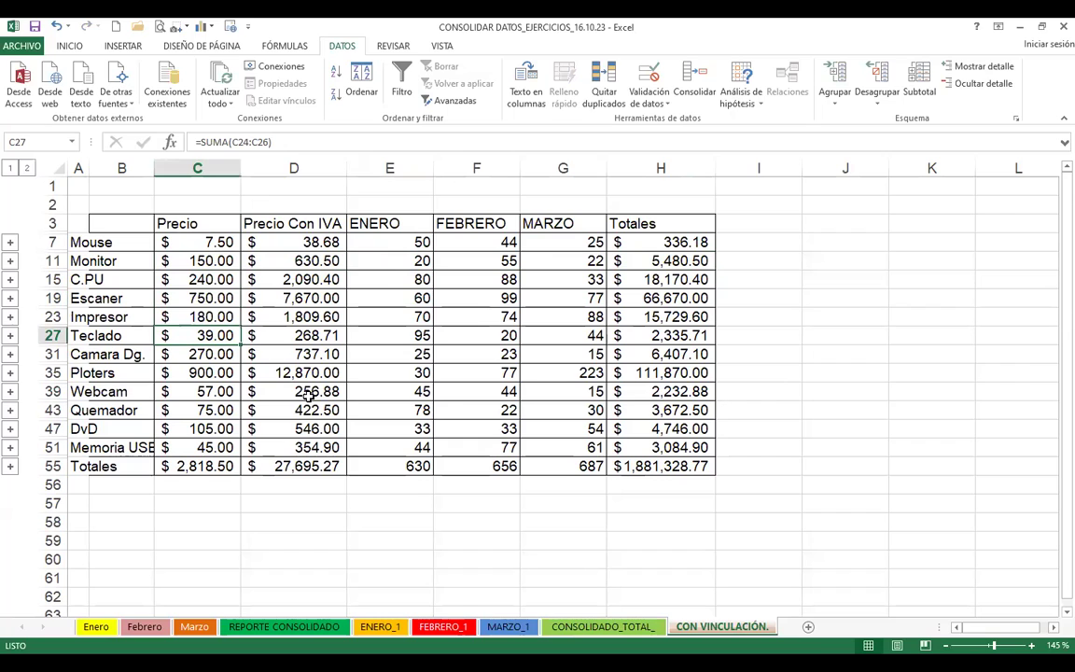
pyautogui.click(120, 244)
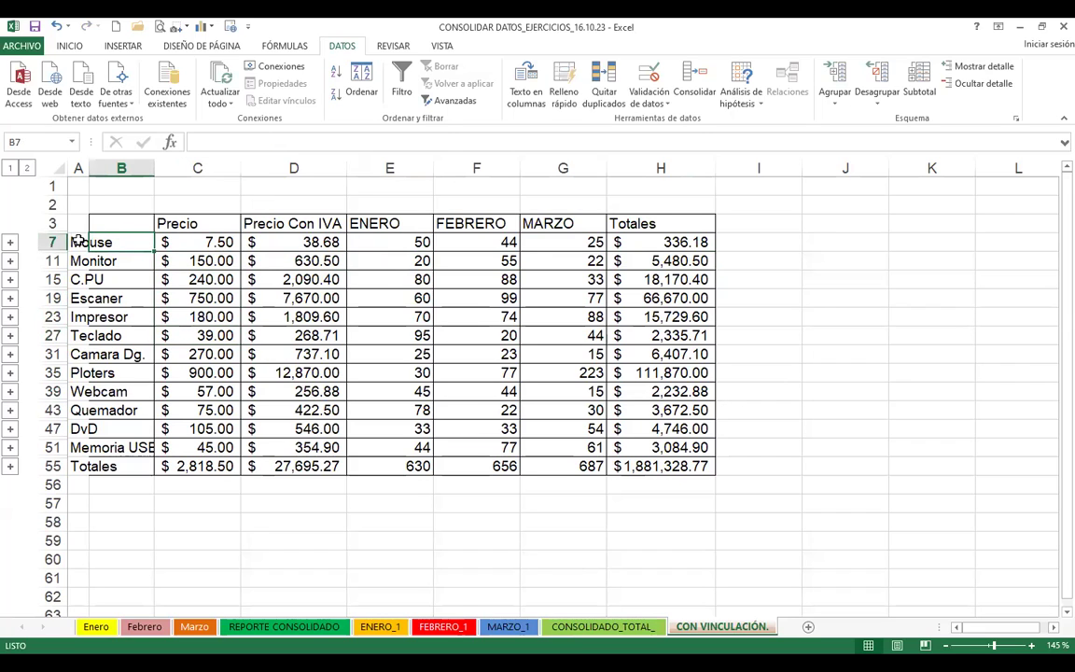
pyautogui.click(73, 241)
pyautogui.click(291, 243)
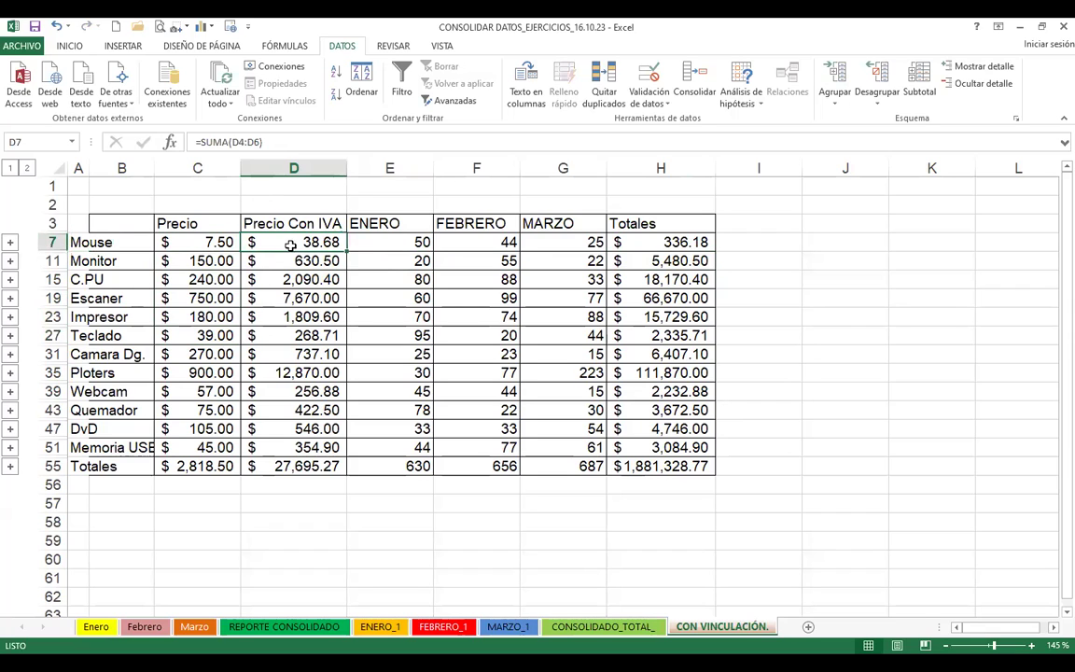
pyautogui.click(292, 262)
pyautogui.click(293, 317)
pyautogui.click(182, 224)
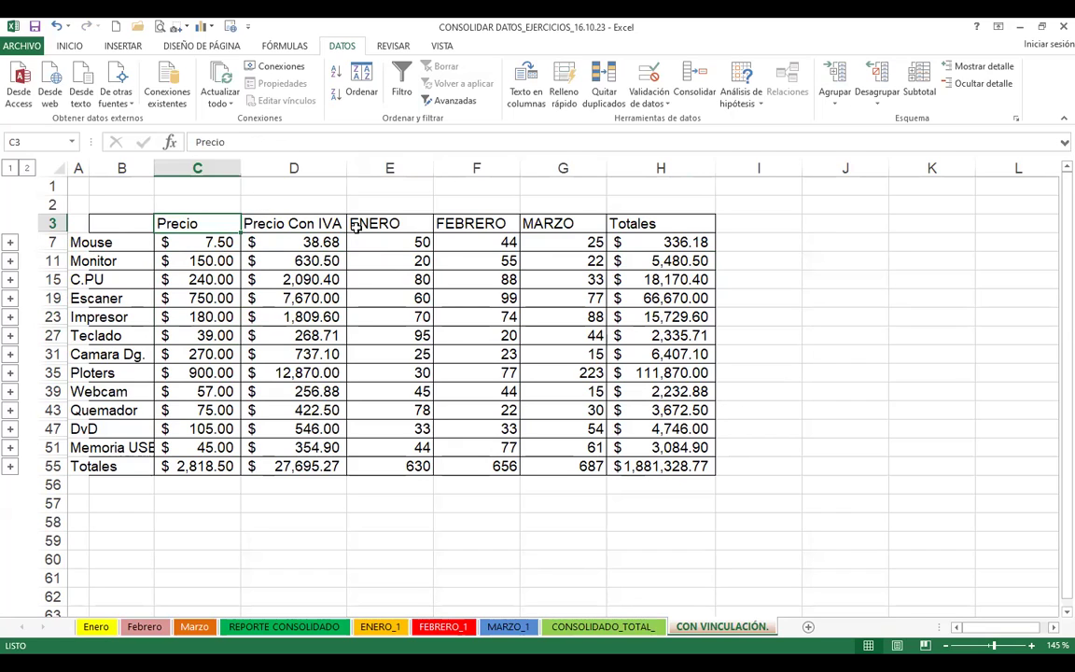
pyautogui.click(185, 243)
pyautogui.click(288, 241)
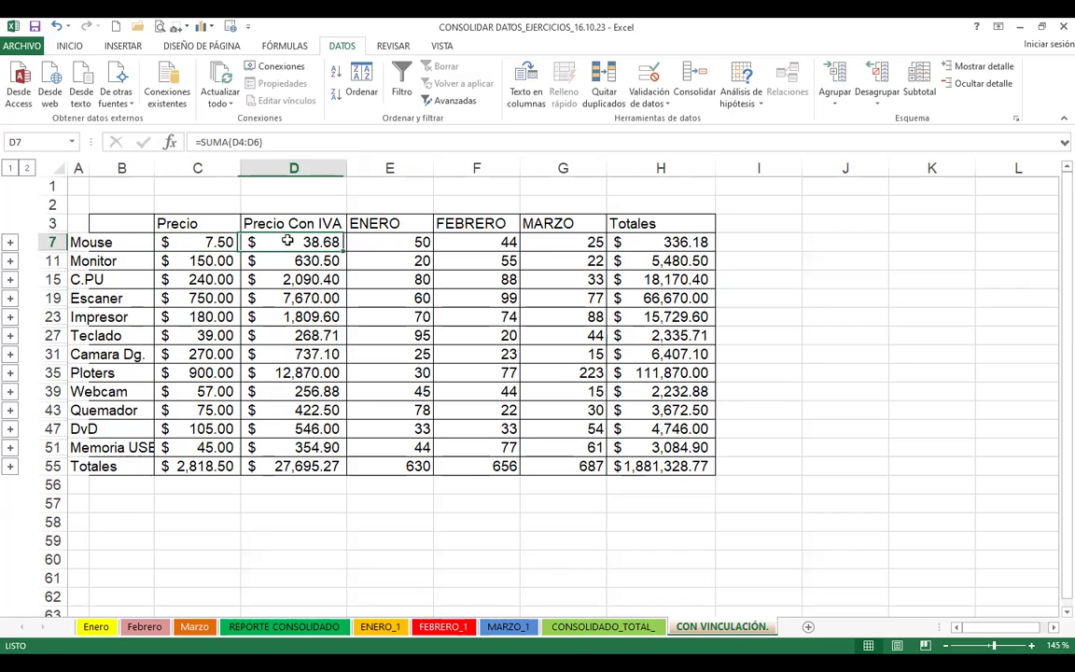
pyautogui.click(285, 263)
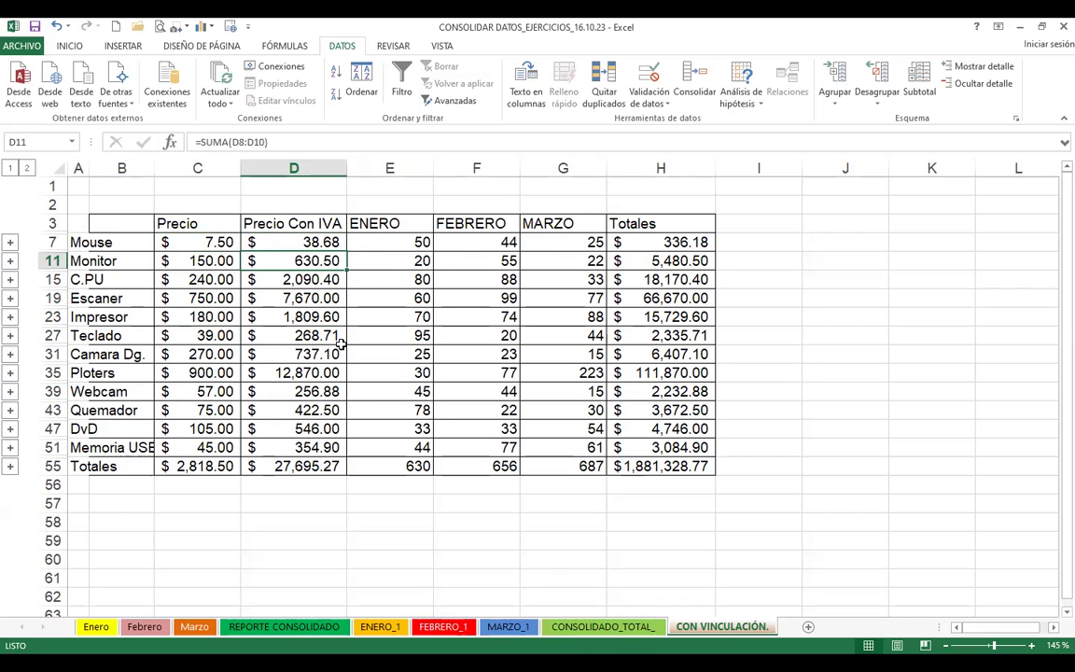
pyautogui.click(382, 266)
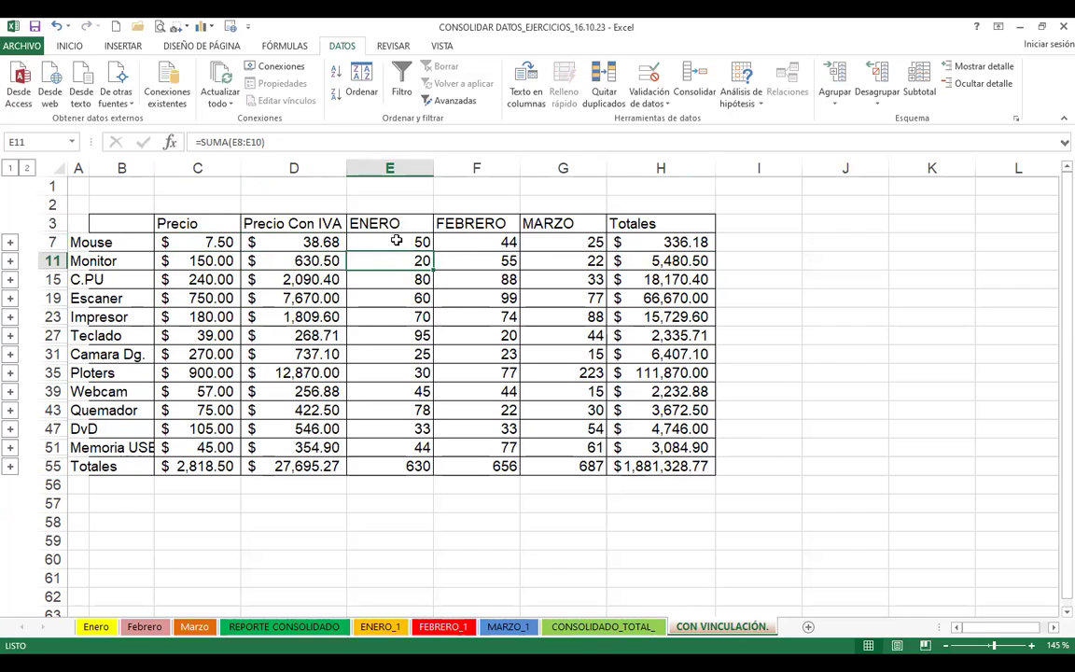
pyautogui.click(396, 242)
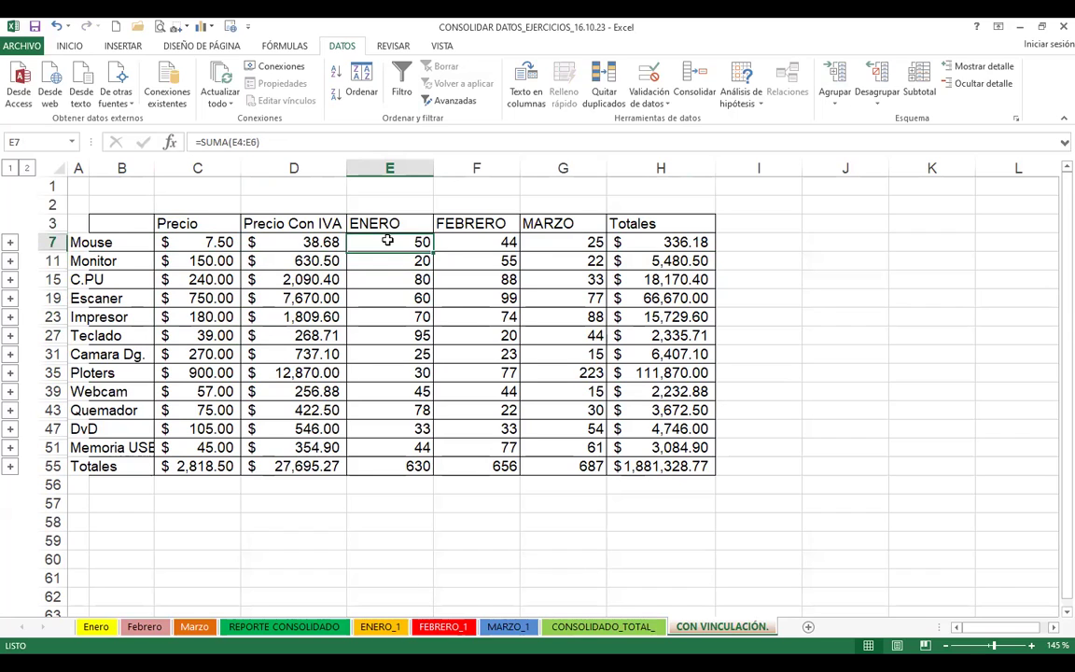
pyautogui.click(492, 264)
pyautogui.click(557, 266)
pyautogui.press('Right')
pyautogui.press('Down')
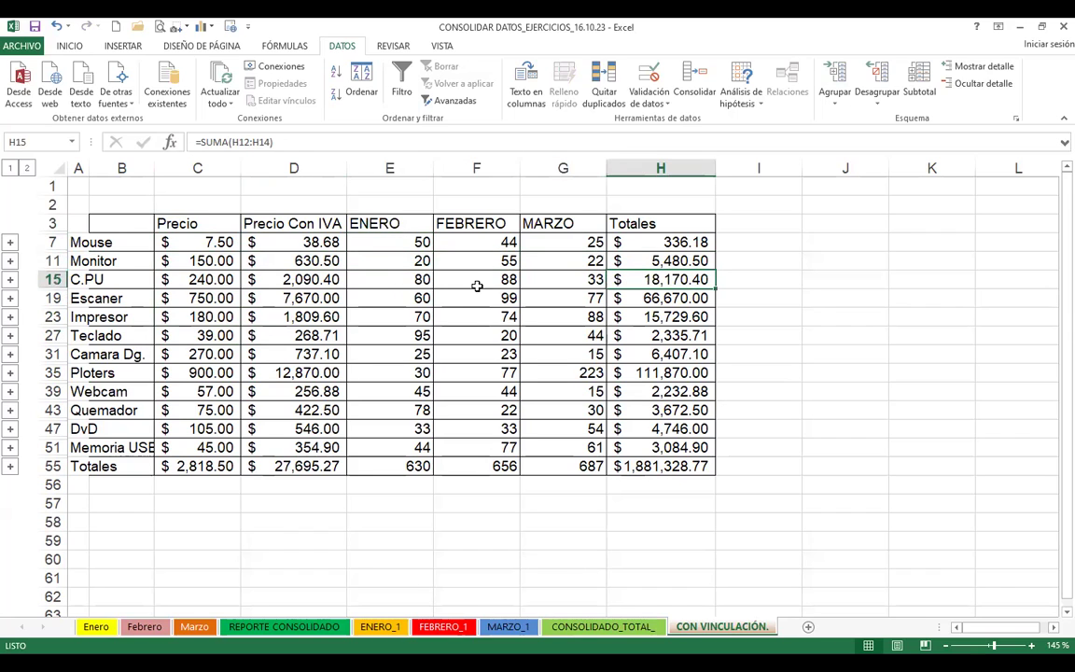
# Expand the outline to level 2, autofit column B, and inspect the linked price formulas in C4:C6.
pyautogui.click(28, 170)
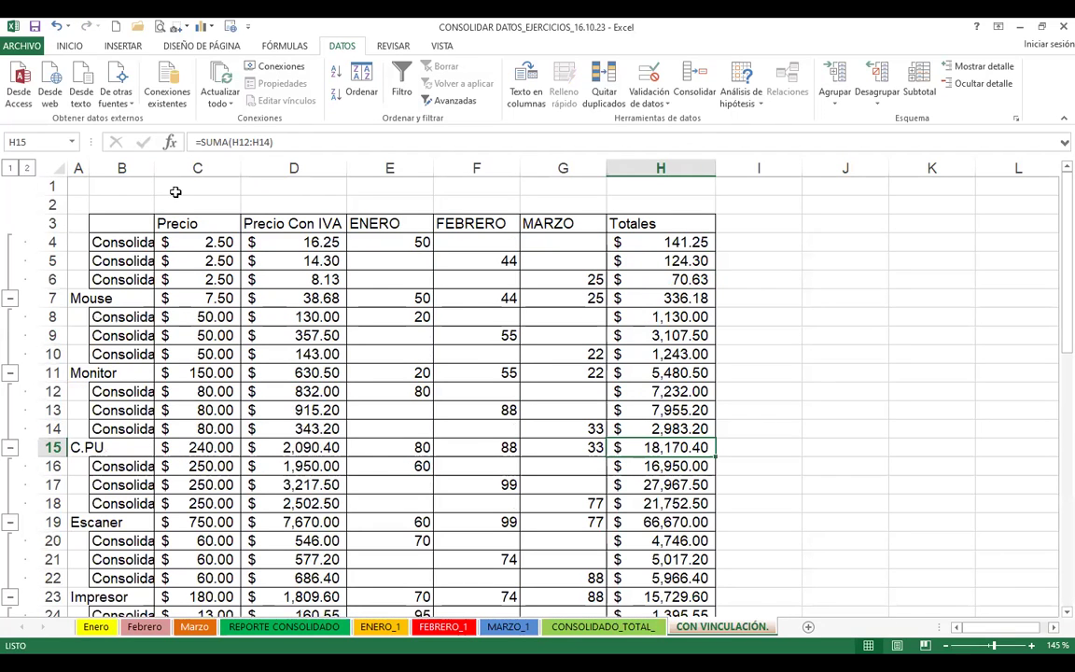
pyautogui.doubleClick(152, 165)
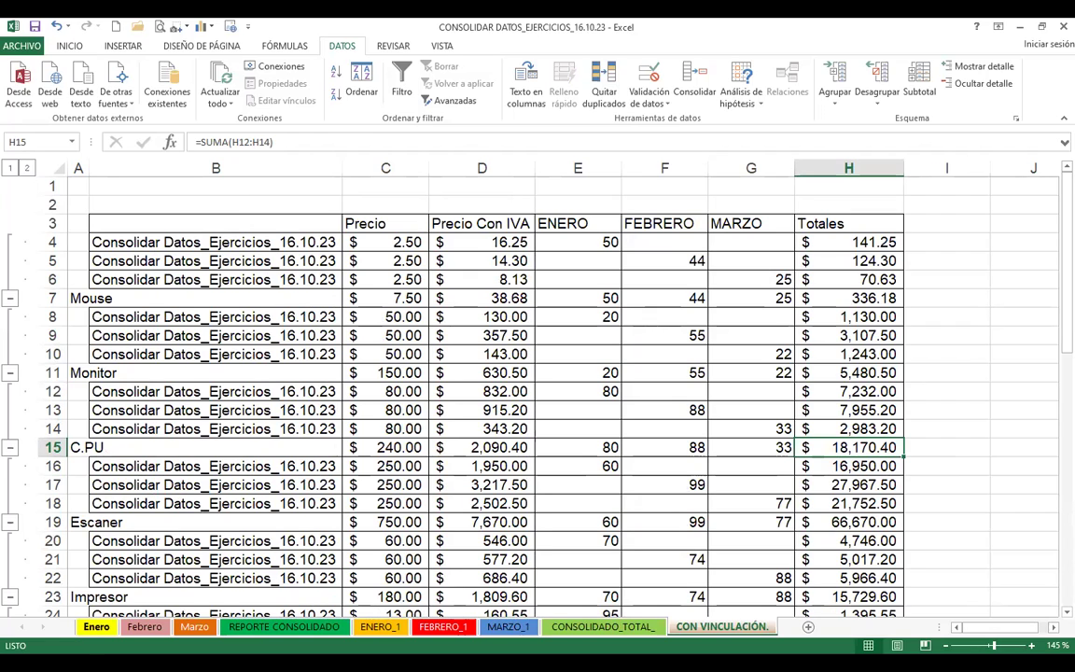
pyautogui.click(382, 244)
pyautogui.click(379, 262)
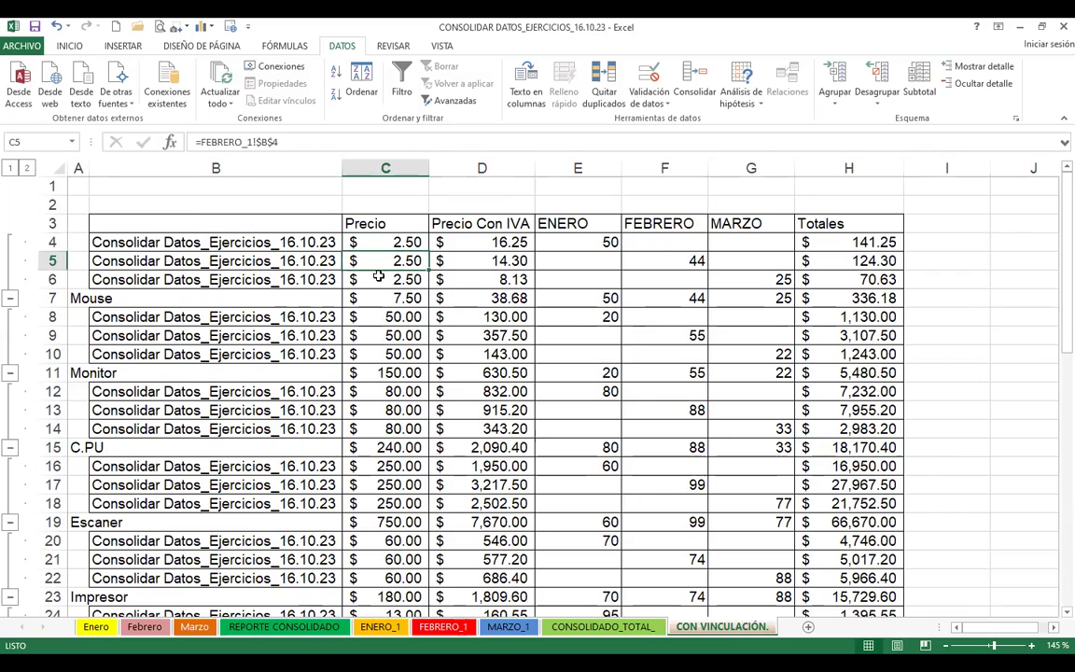
pyautogui.click(377, 280)
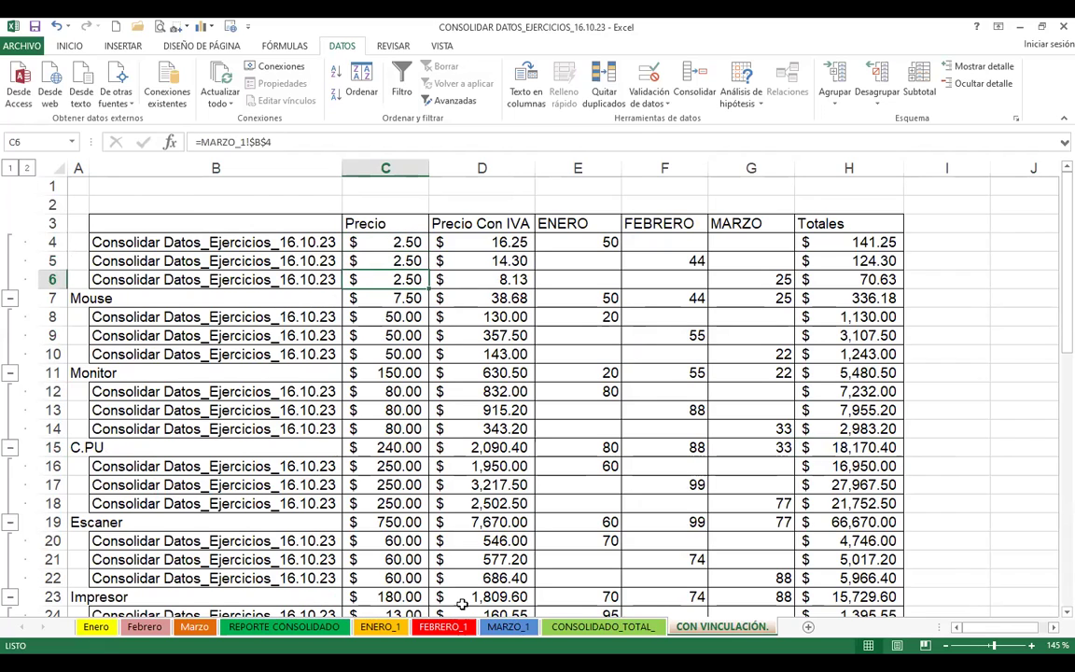
pyautogui.hotkey('ctrl', 'pageup')
pyautogui.hotkey('ctrl', 'pageup')
pyautogui.hotkey('ctrl', 'pageup')
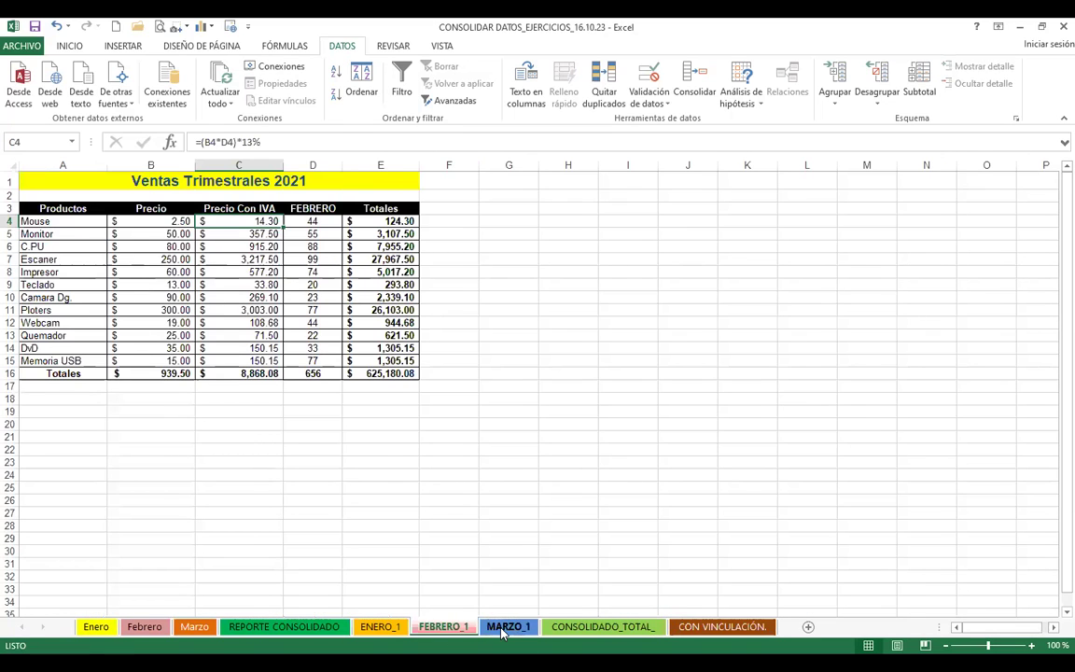
pyautogui.hotkey('ctrl', 'pagedown')
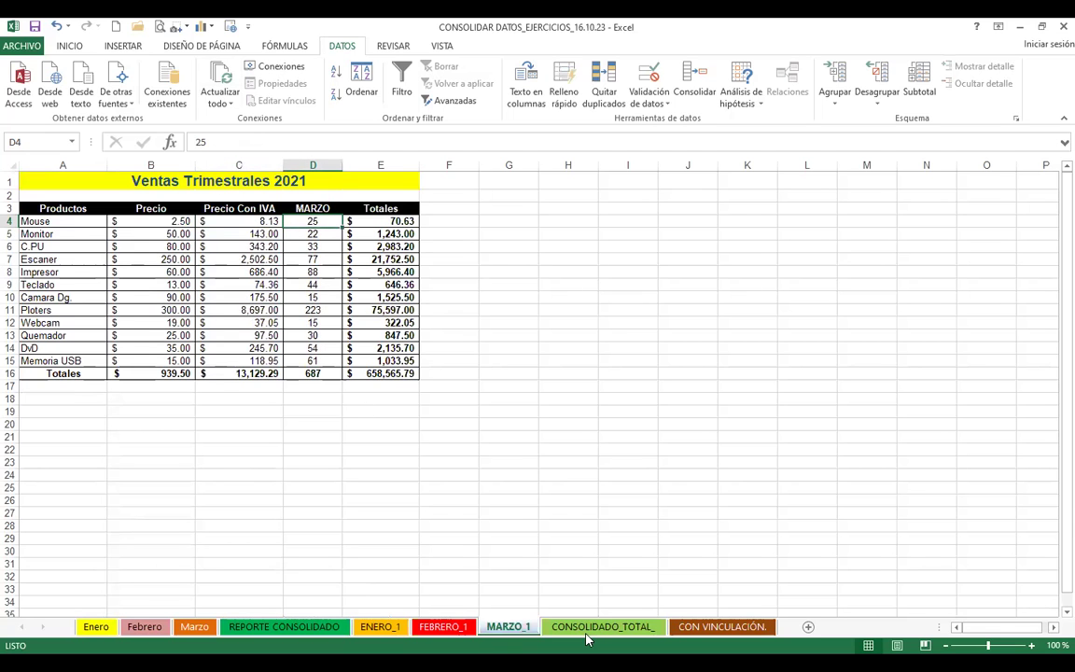
pyautogui.click(704, 631)
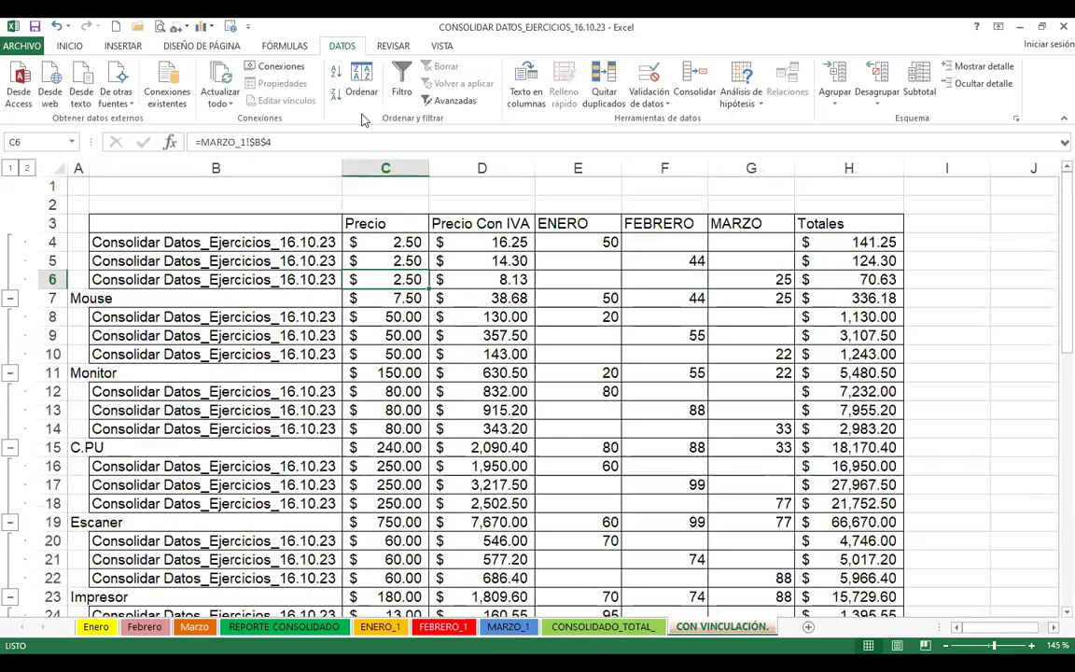
pyautogui.click(482, 242)
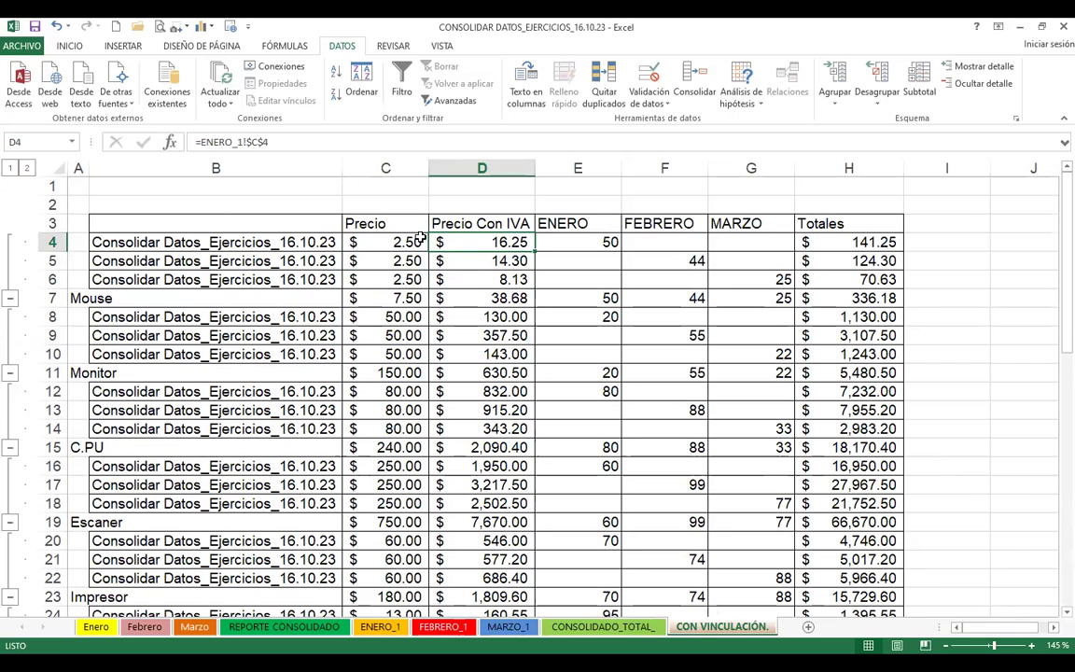
pyautogui.click(461, 266)
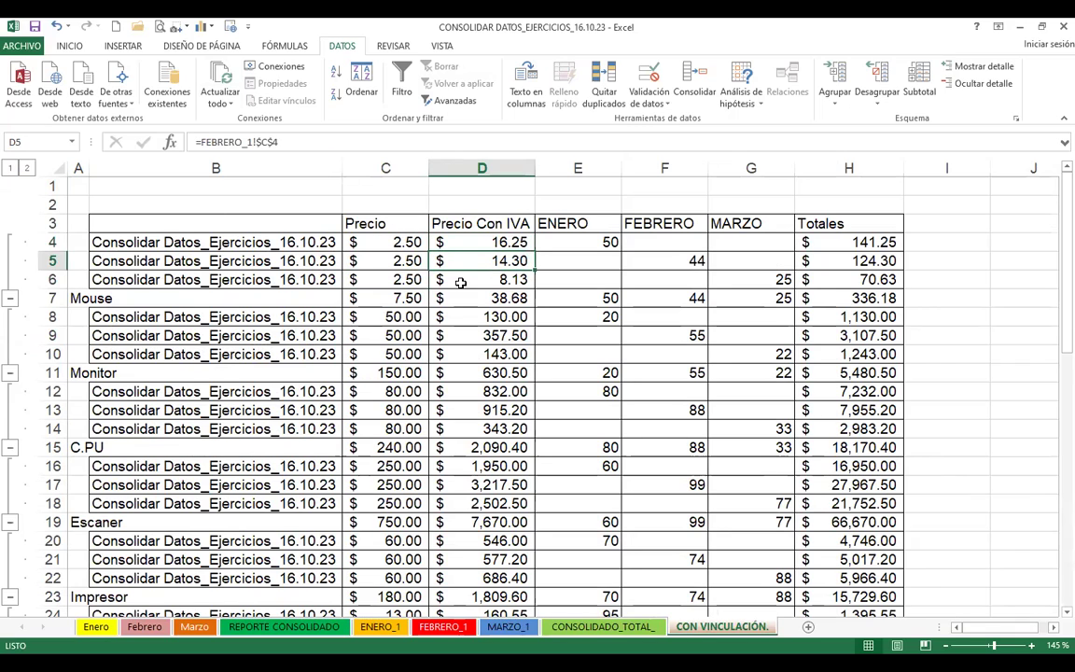
pyautogui.click(460, 280)
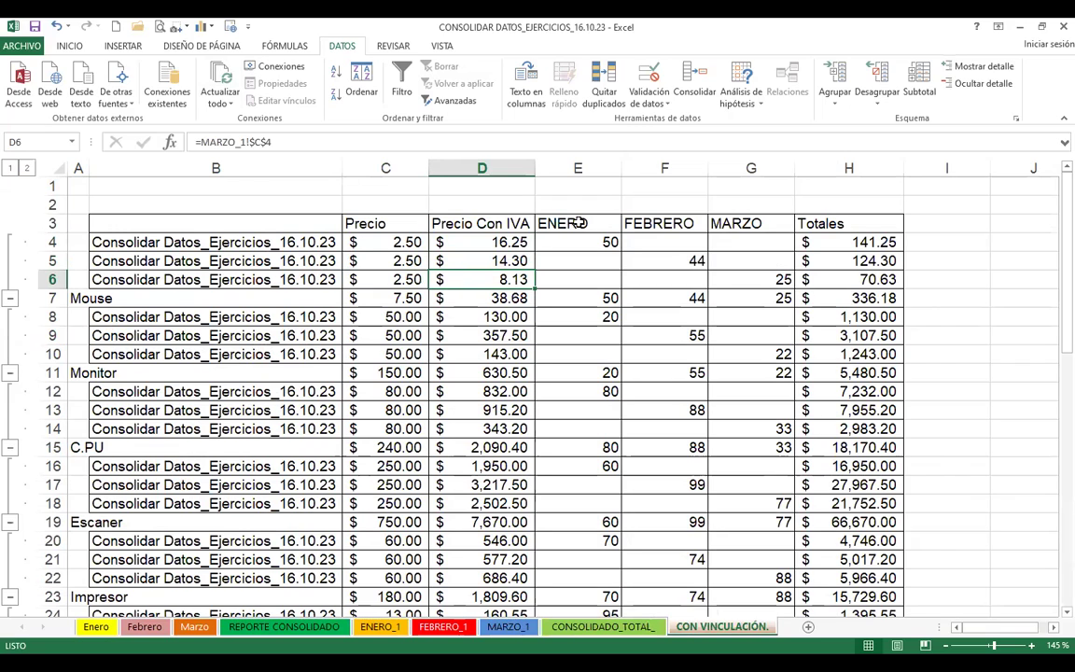
pyautogui.click(609, 244)
pyautogui.click(665, 265)
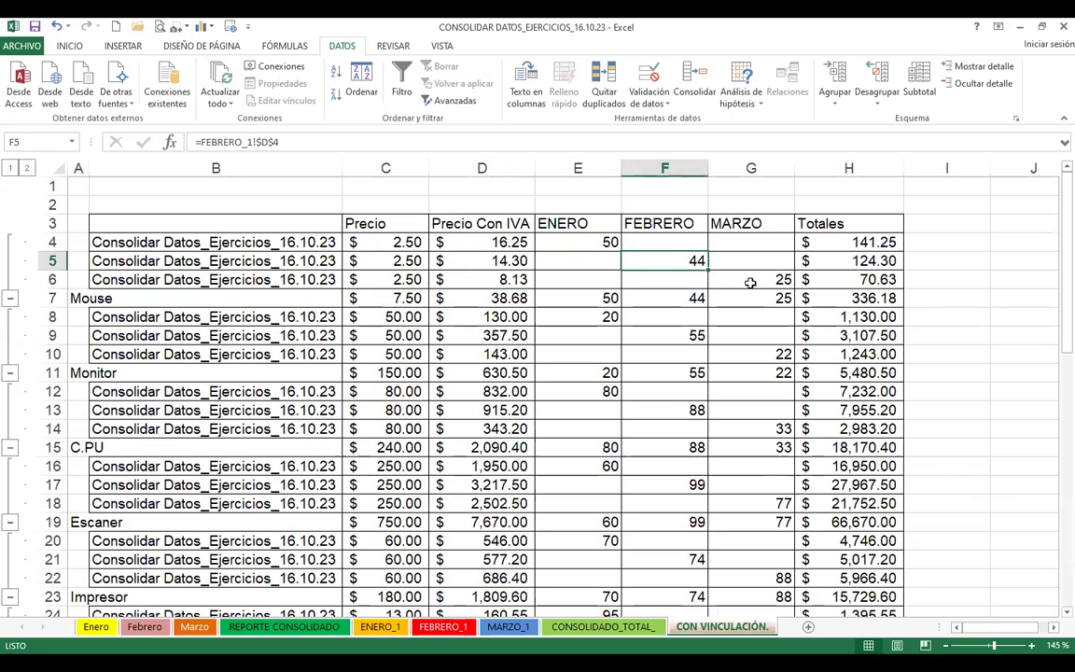
pyautogui.click(752, 278)
pyautogui.click(761, 283)
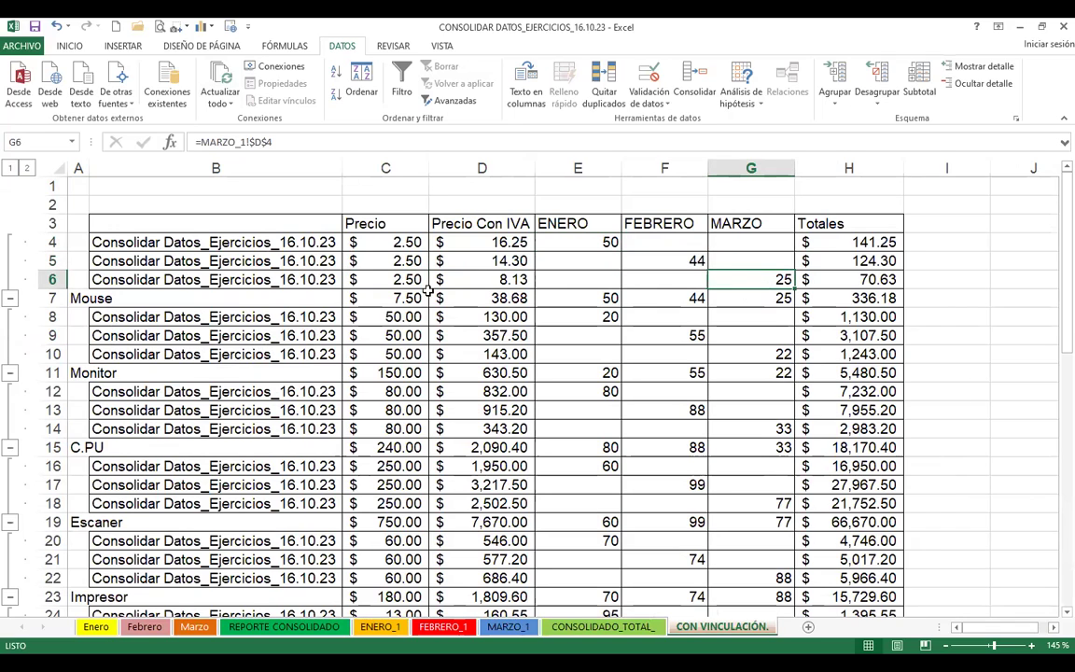
pyautogui.click(53, 297)
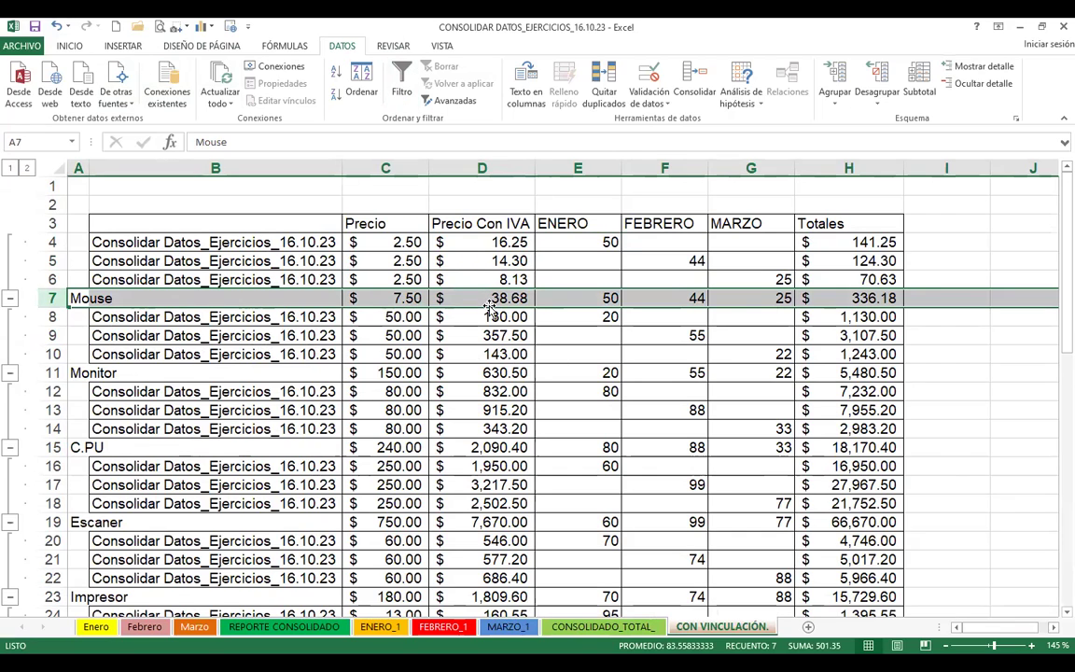
# Undo a stray 56 typed into H7 to restore Mouse's =SUMA(H4:H6) total.
pyautogui.click(836, 298)
pyautogui.write('56')
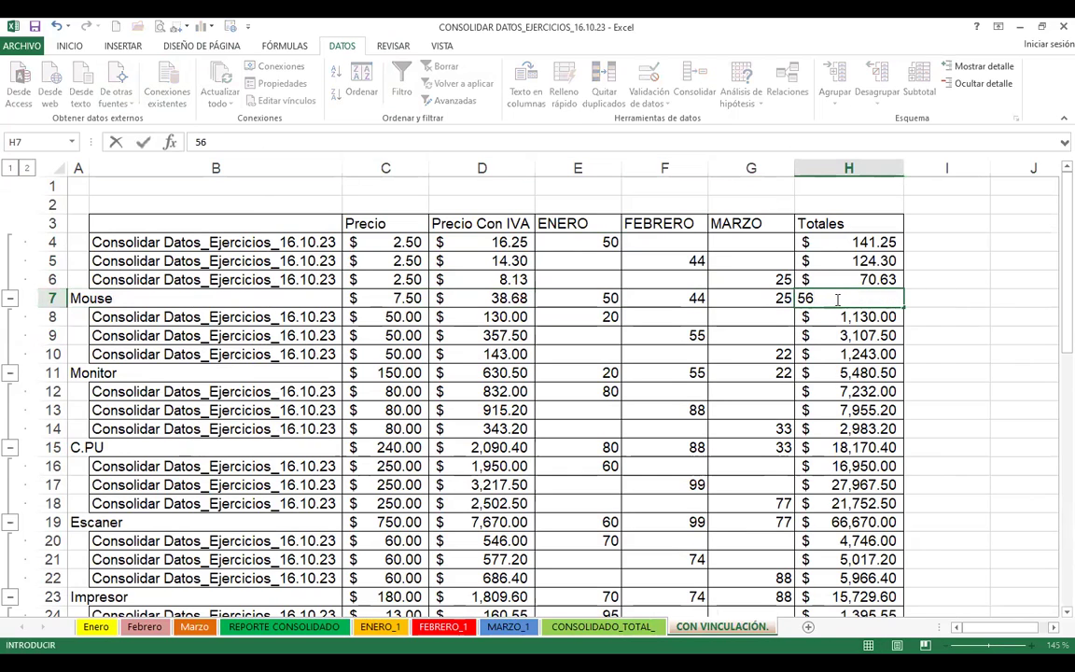
pyautogui.hotkey('ctrl', 'z')
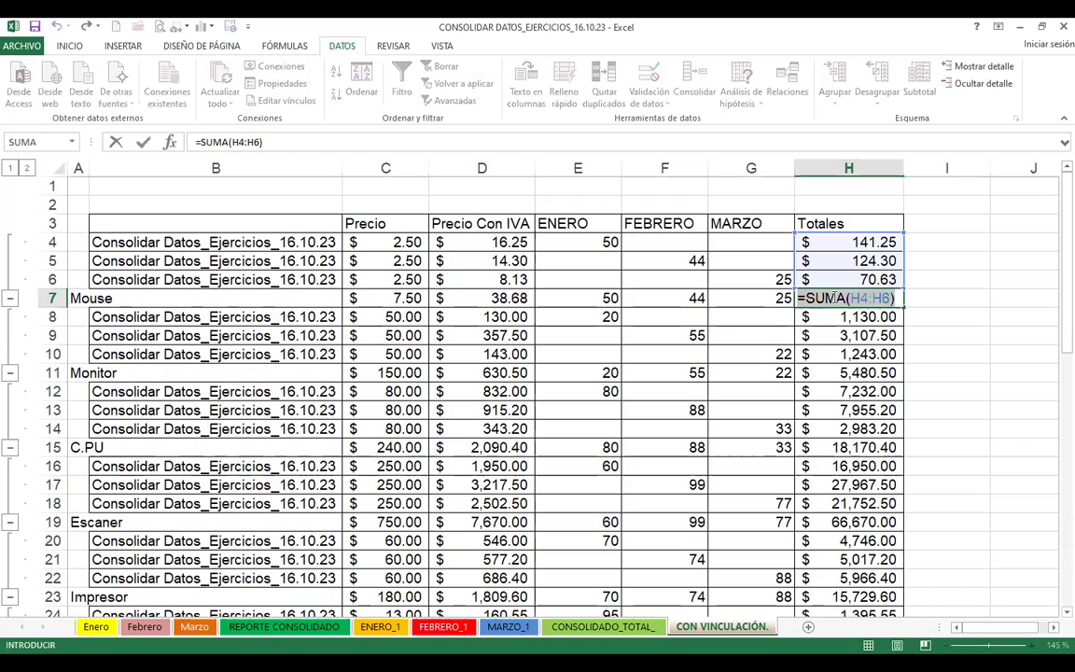
pyautogui.press('Return')
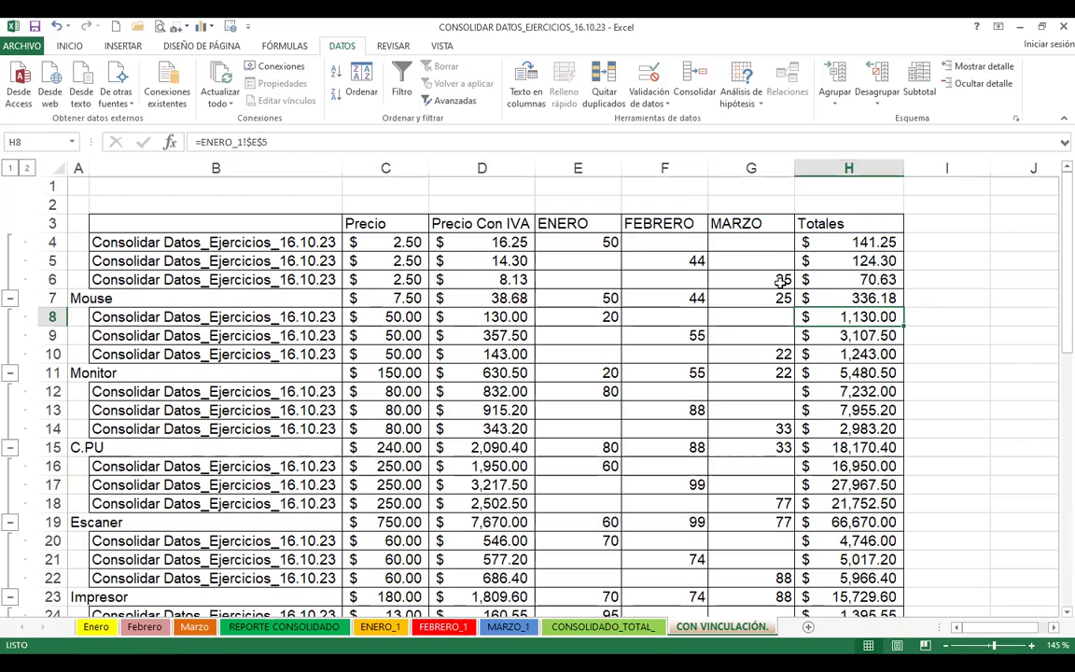
pyautogui.click(834, 299)
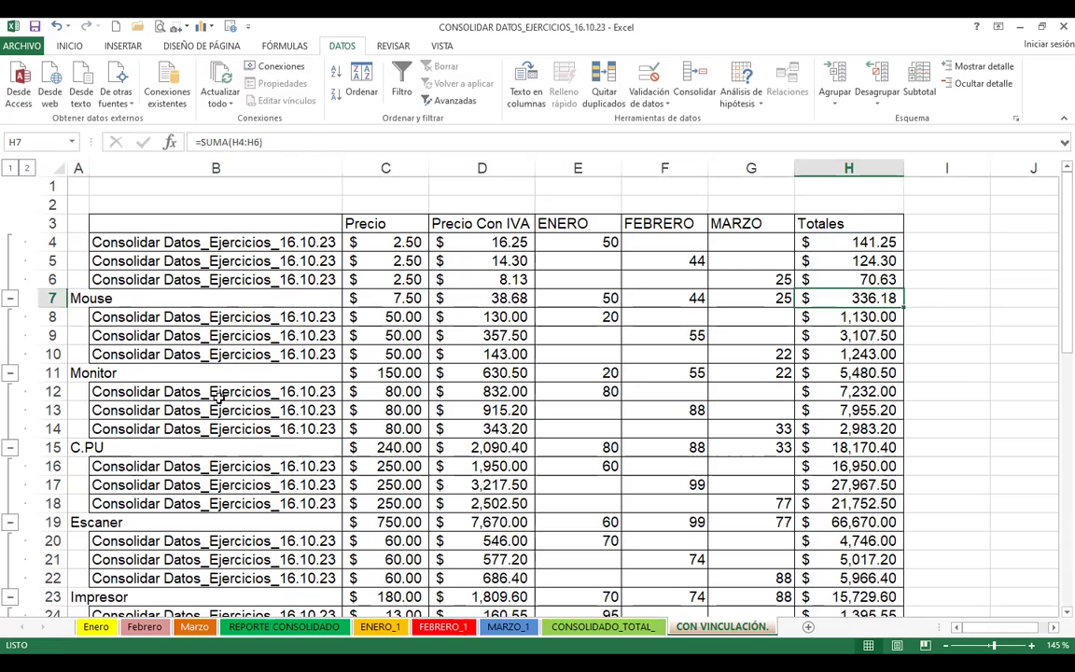
# Scroll through the grouped table, then collapse the outline to level 1 summary rows.
pyautogui.scroll(-2, 219, 397)
pyautogui.scroll(-5, 159, 373)
pyautogui.scroll(-5, 154, 420)
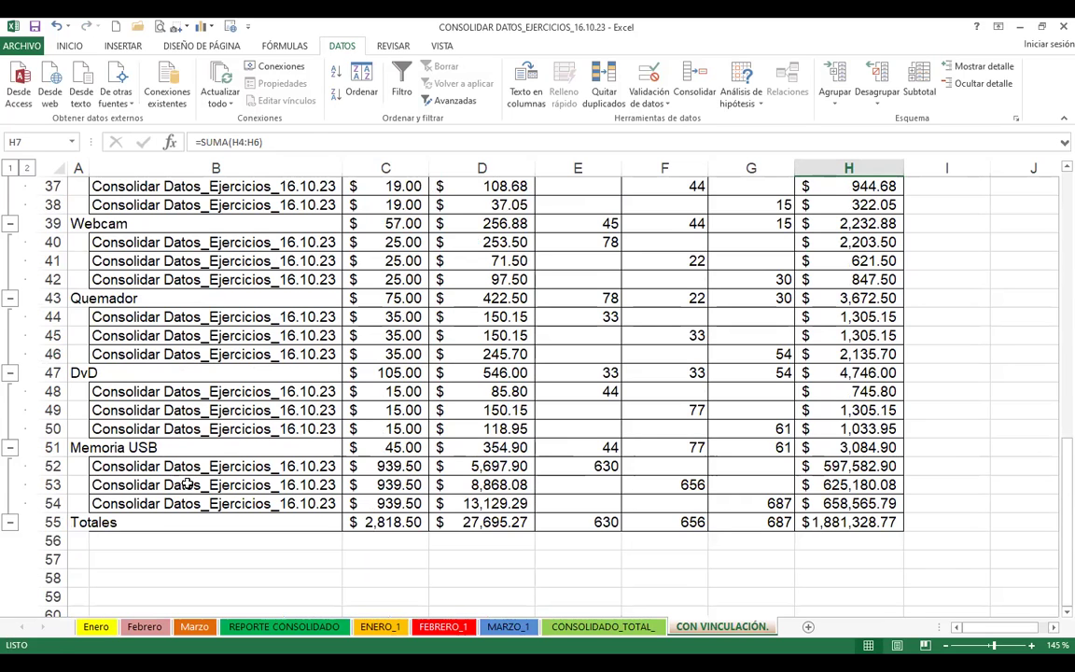
pyautogui.scroll(4, 262, 440)
pyautogui.scroll(5, 239, 418)
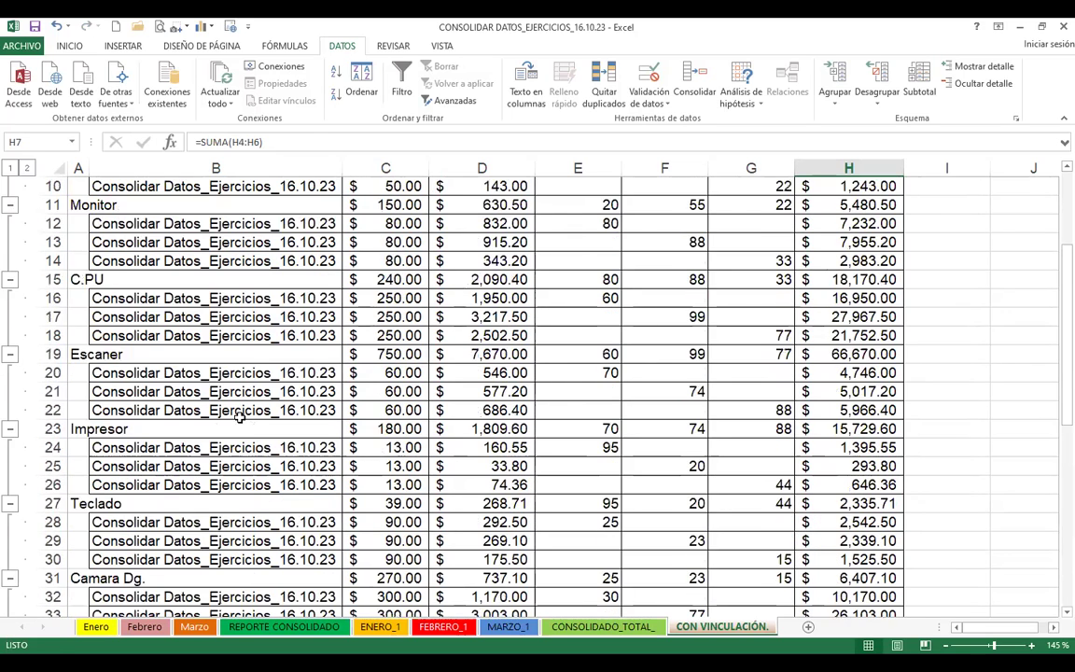
pyautogui.scroll(3, 239, 418)
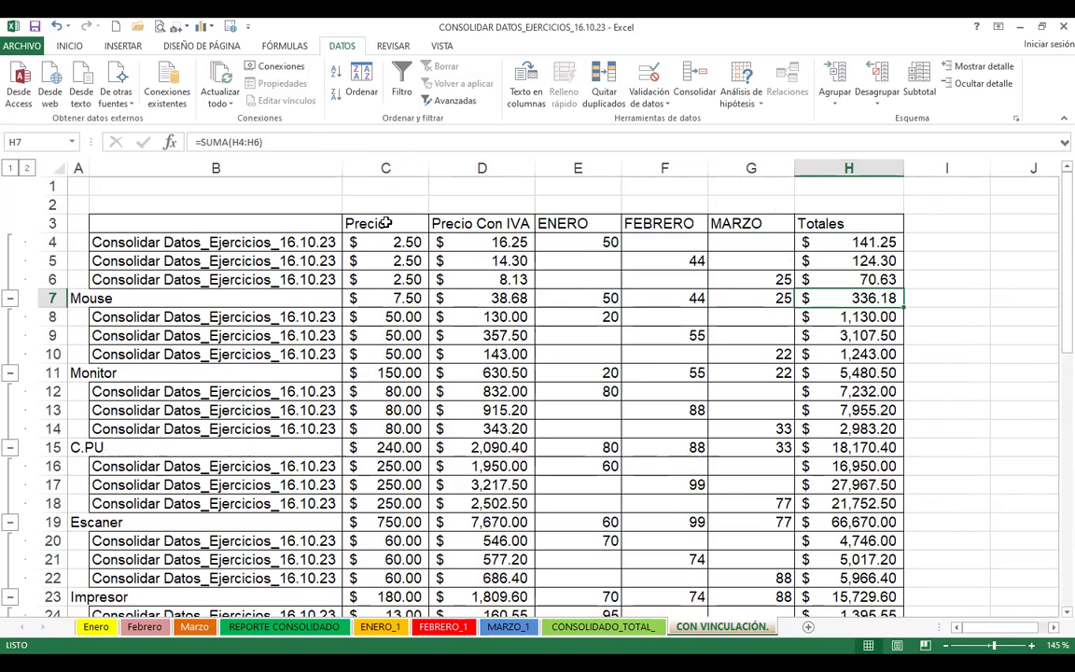
pyautogui.click(10, 168)
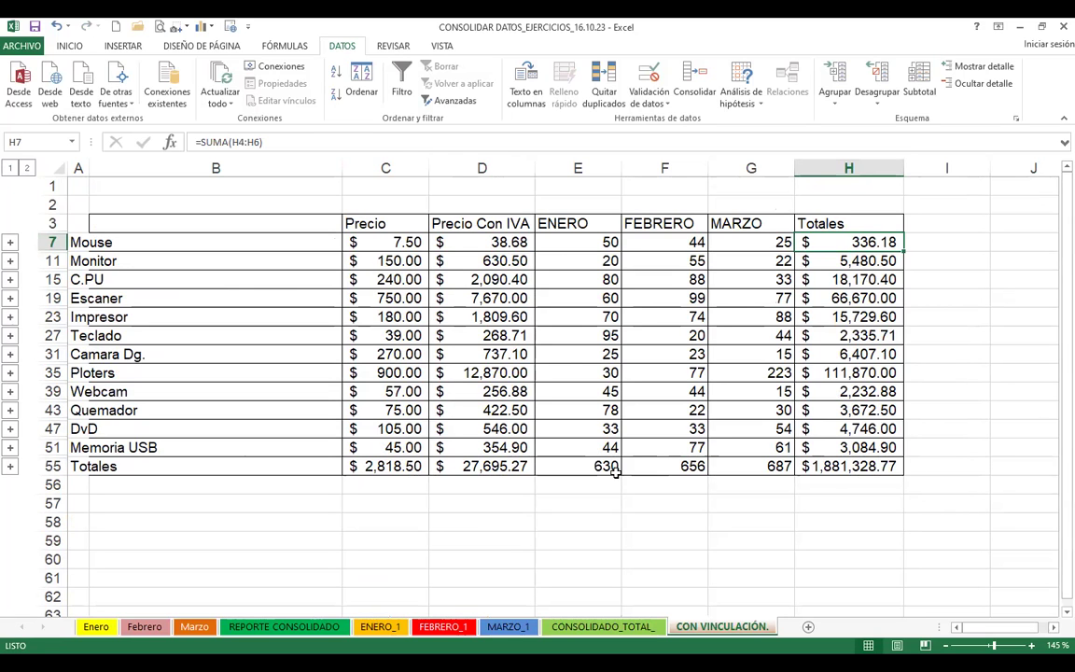
pyautogui.click(443, 626)
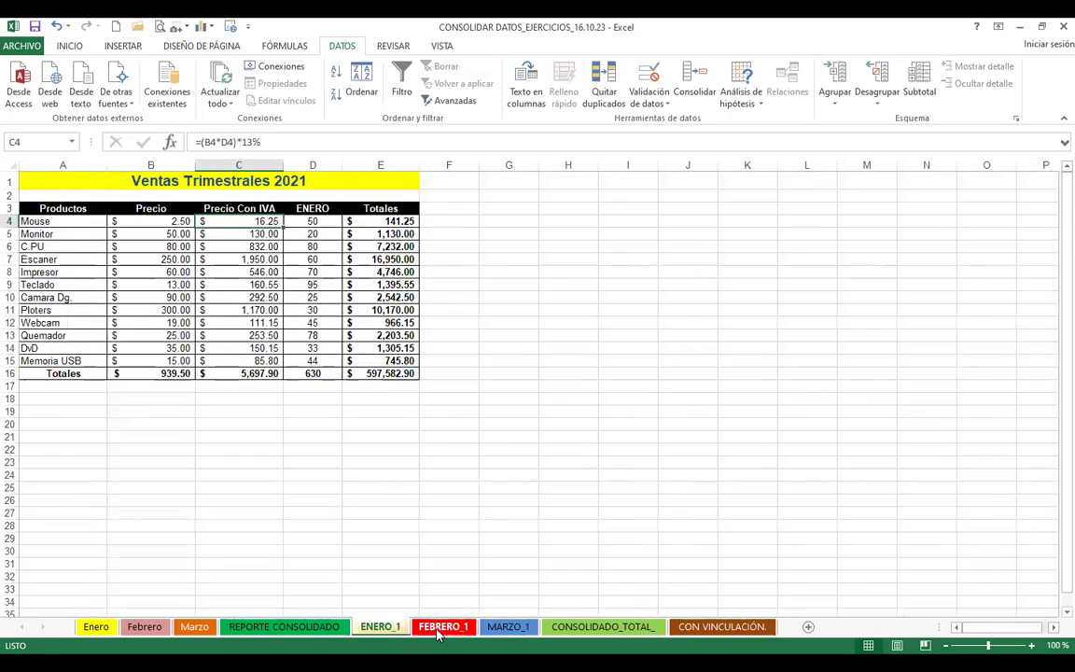
pyautogui.click(156, 221)
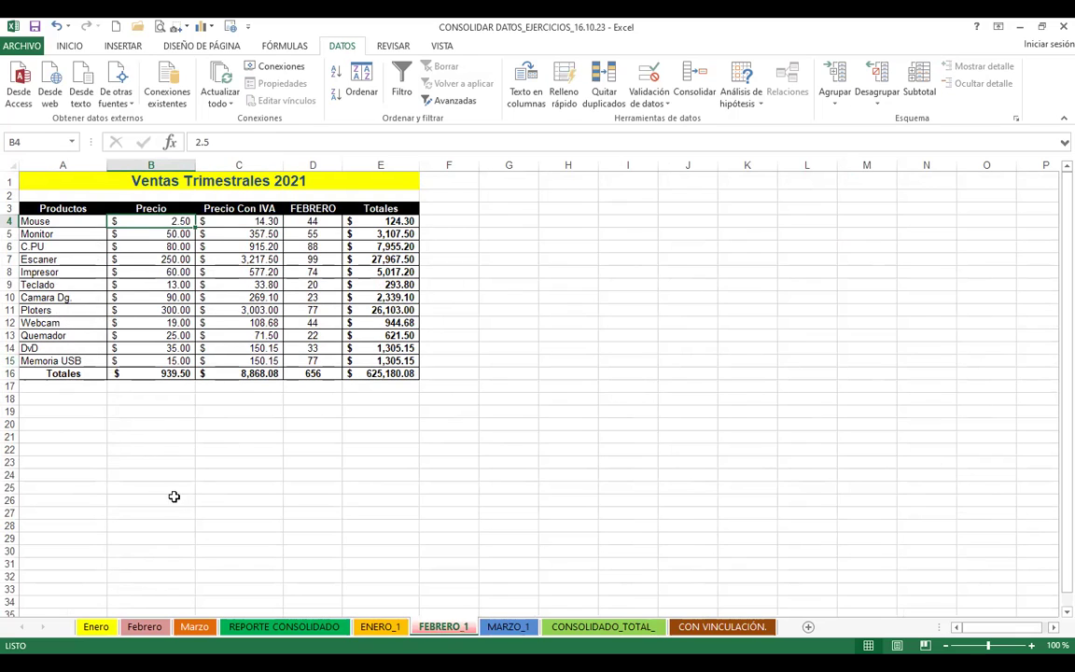
pyautogui.click(380, 627)
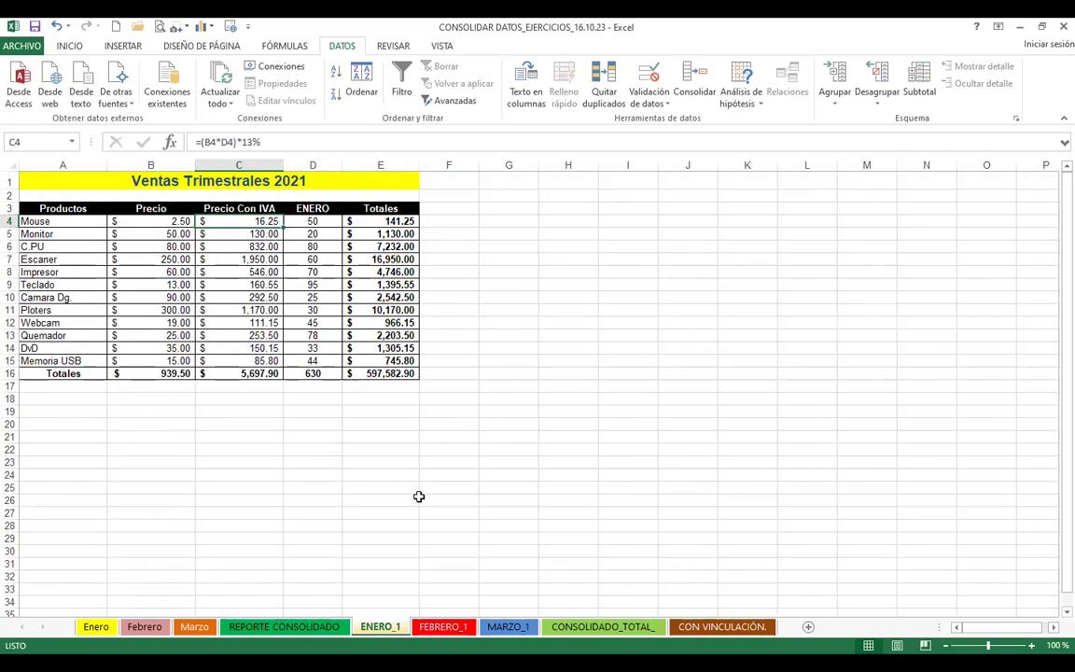
pyautogui.hotkey('ctrl', 'pagedown')
pyautogui.hotkey('ctrl', 'pagedown')
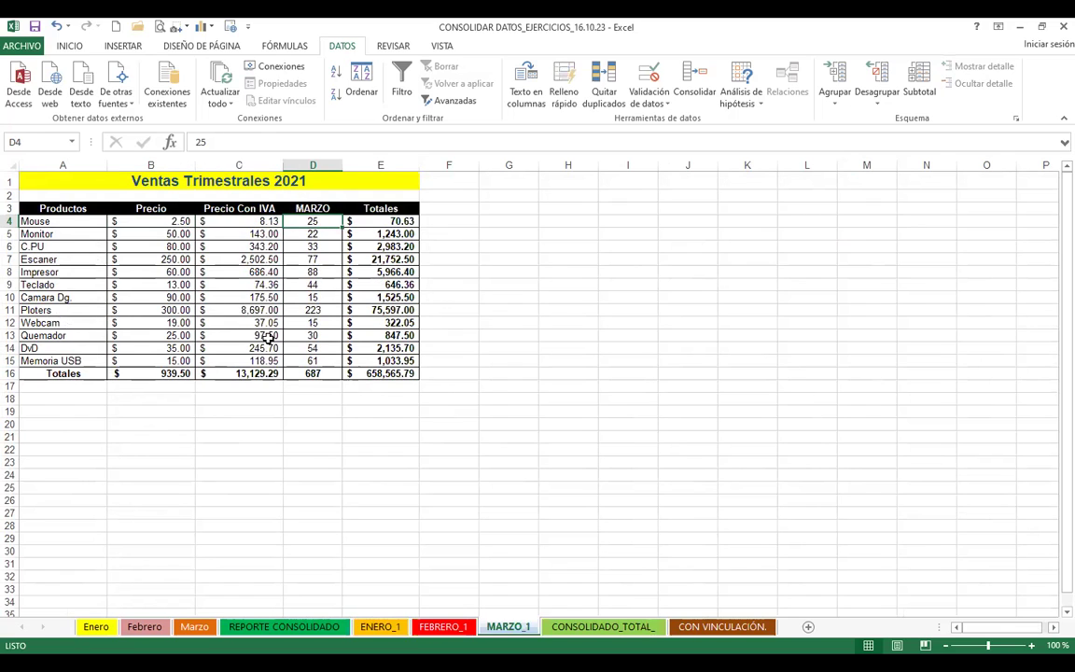
pyautogui.click(700, 626)
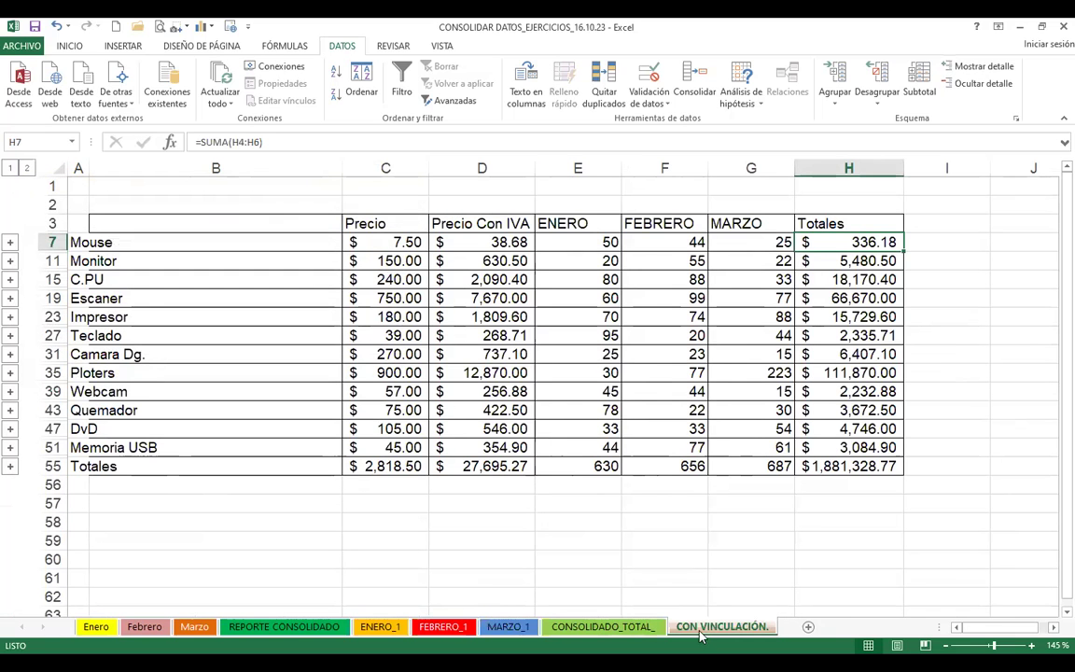
# Check the SUMA subtotal in C7, then switch to the LIBRO DE EXCEL INTERMEDIO_ CONSOLIDAR window.
pyautogui.click(376, 242)
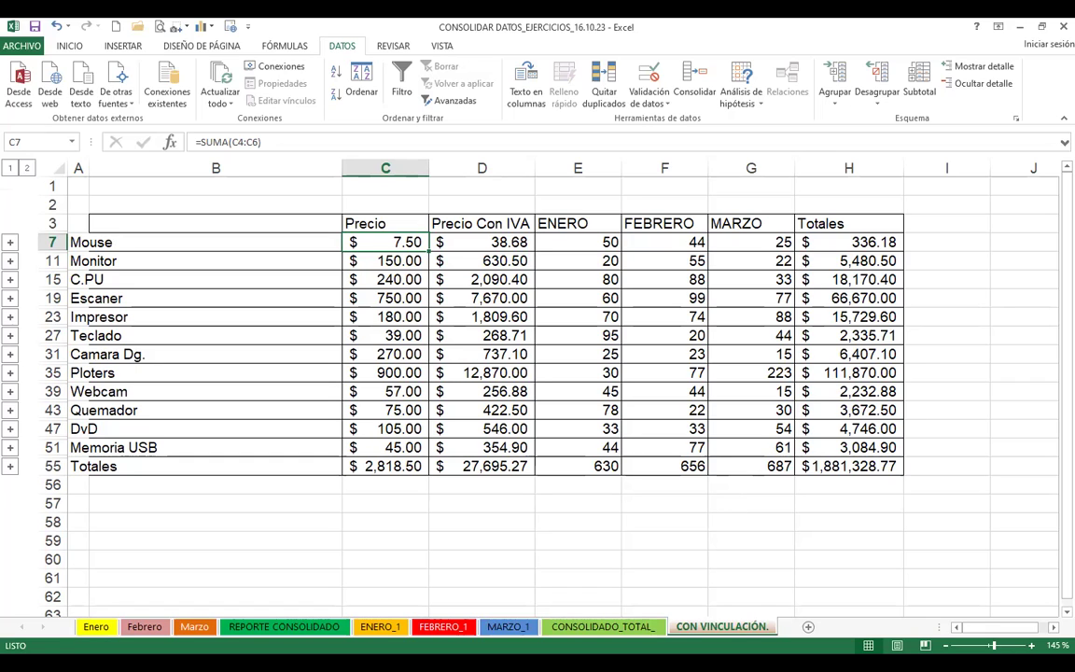
pyautogui.hotkey('alt', 'Tab')
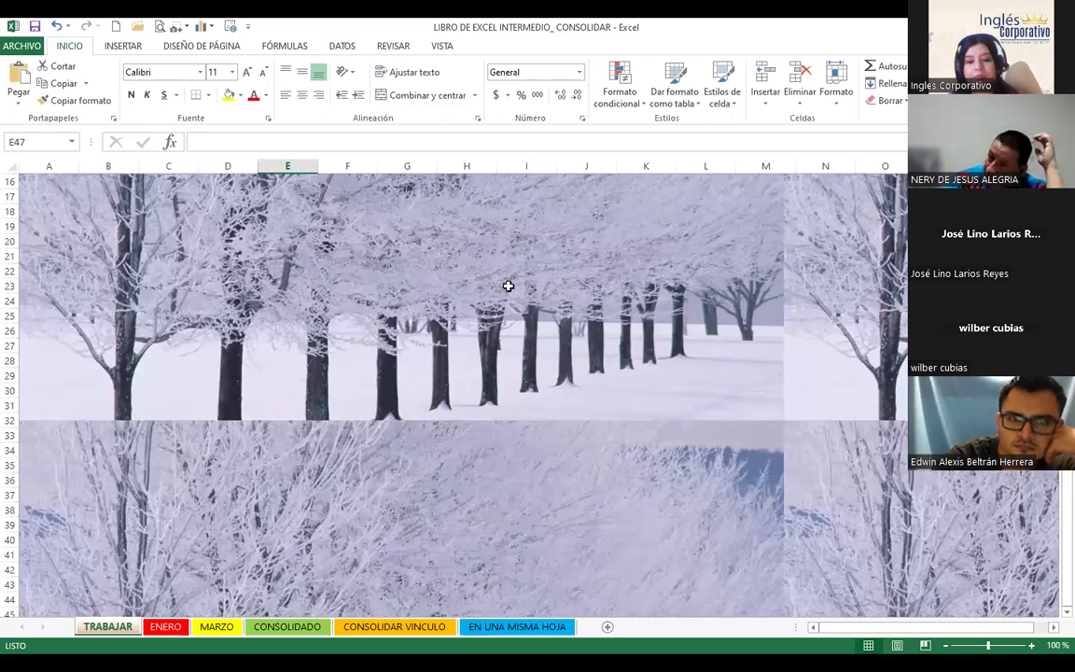
# Browse the MARZO, CONSOLIDADO and CONSOLIDAR VINCULO sheets, then select B24 on EN UNA MISMA HOJA.
pyautogui.click(216, 626)
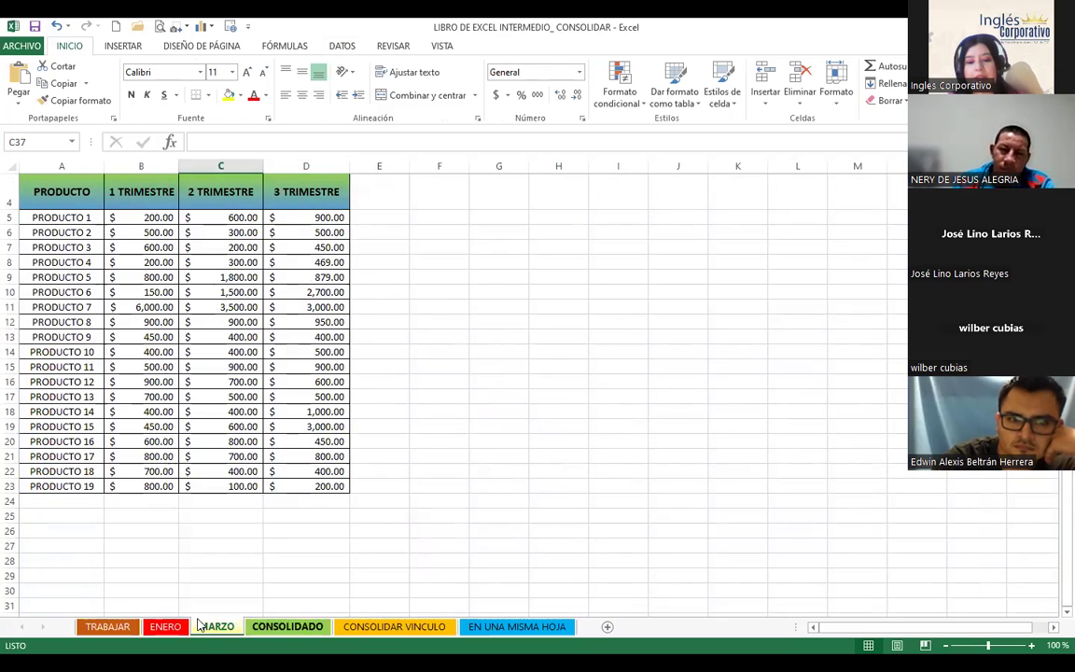
pyautogui.click(288, 628)
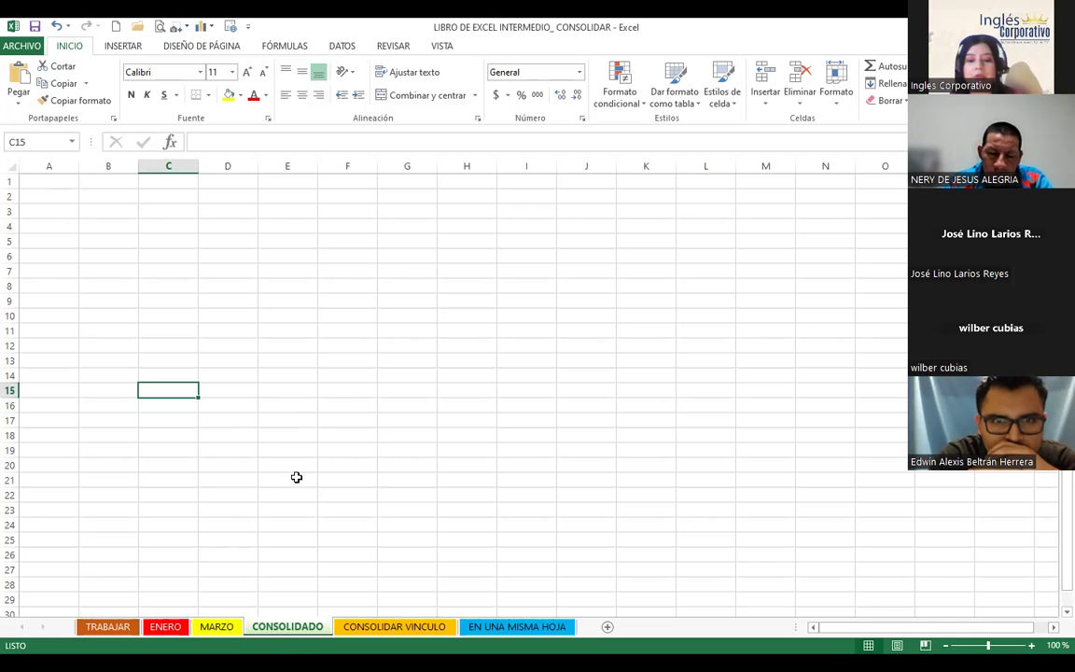
pyautogui.click(378, 627)
pyautogui.click(273, 629)
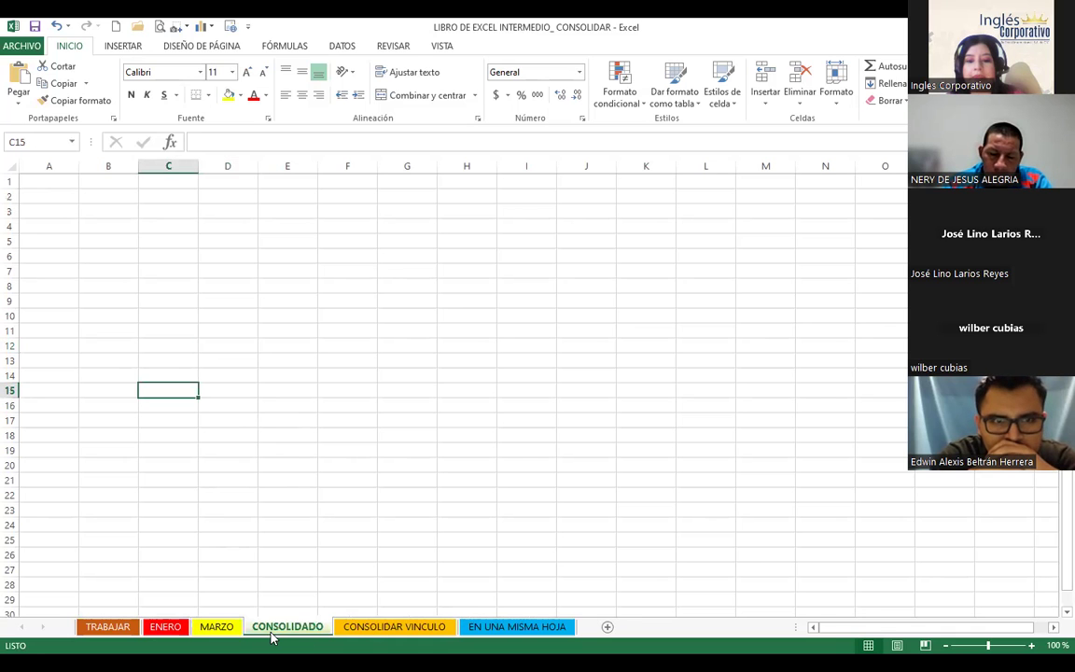
pyautogui.click(508, 627)
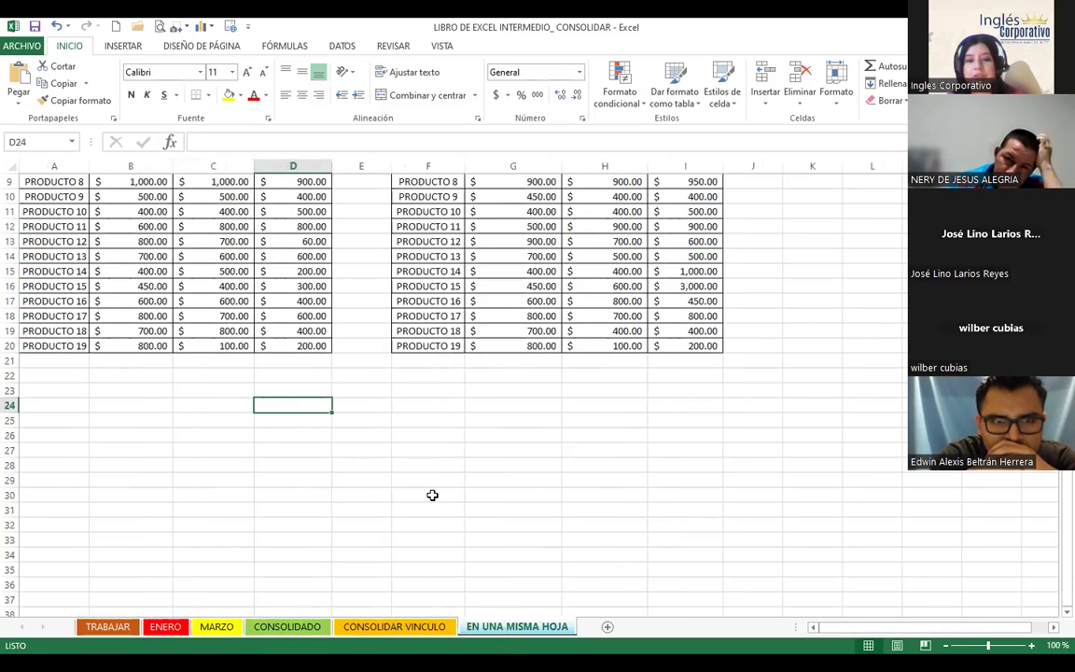
pyautogui.click(433, 494)
pyautogui.scroll(3, 410, 401)
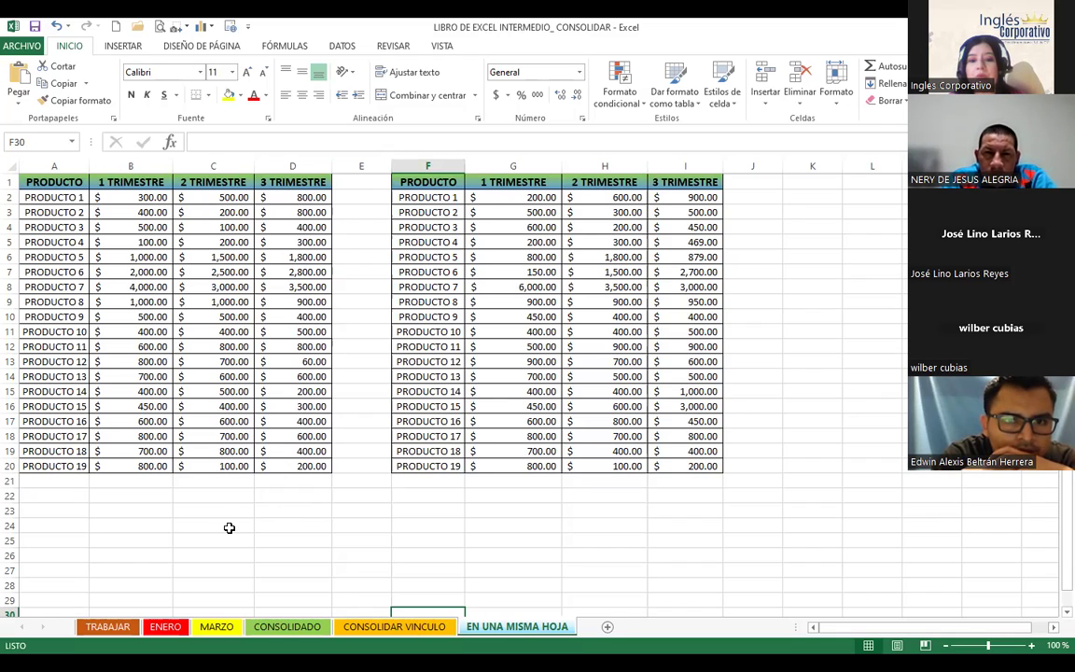
pyautogui.click(105, 530)
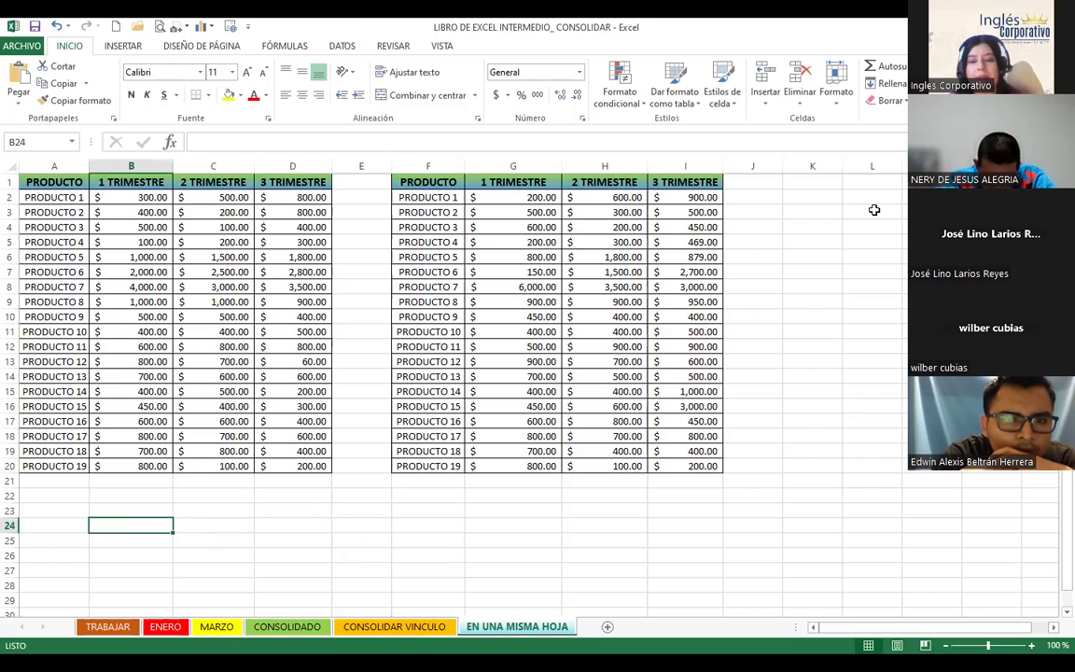
# Open Datos > Consolidar and delete the old A1:D20 and F1:I20 references.
pyautogui.click(342, 45)
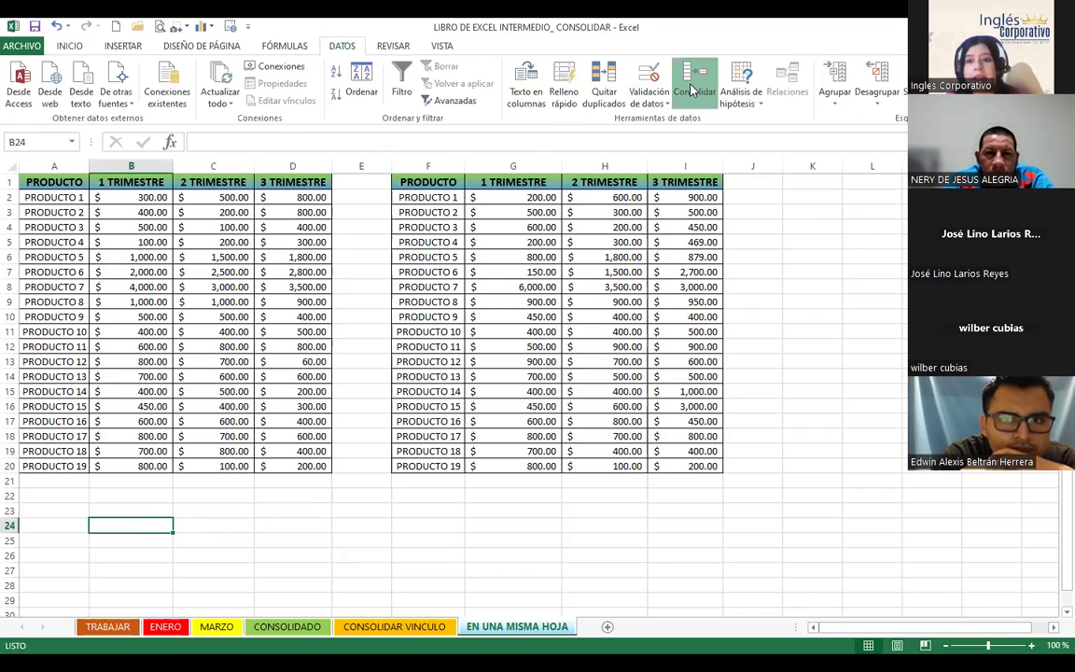
pyautogui.click(697, 88)
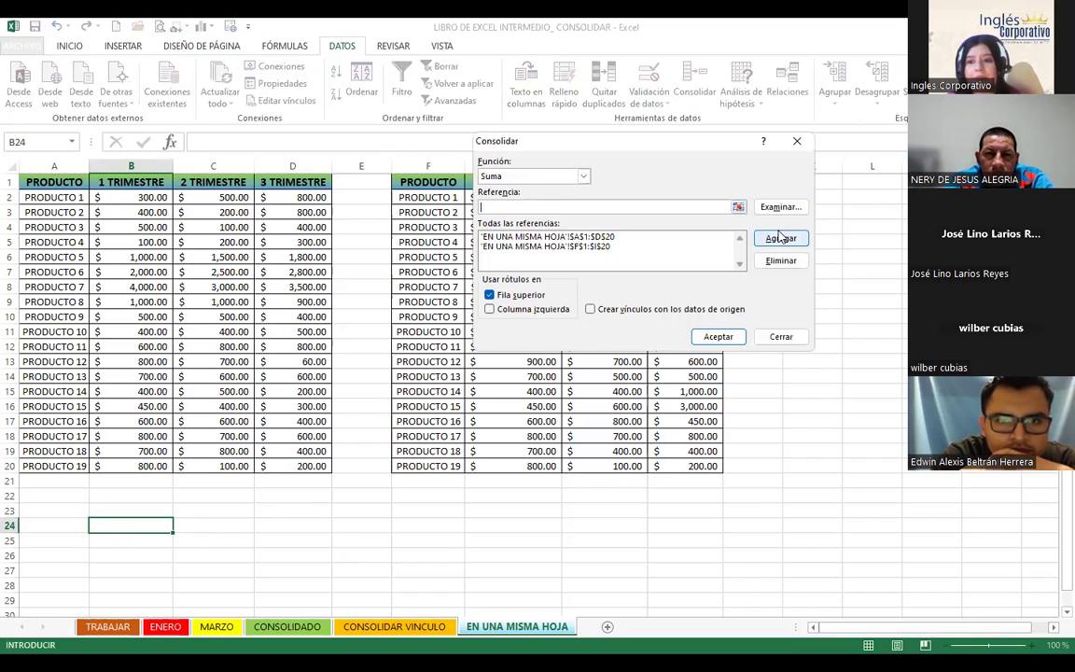
pyautogui.click(560, 237)
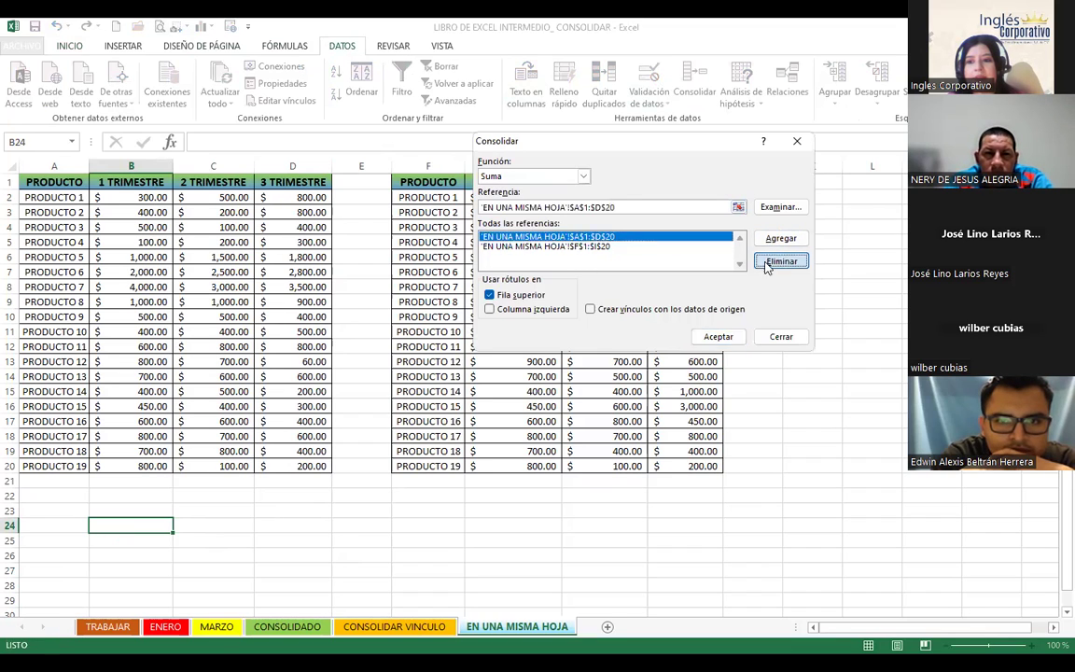
pyautogui.click(781, 261)
pyautogui.click(569, 237)
pyautogui.click(780, 260)
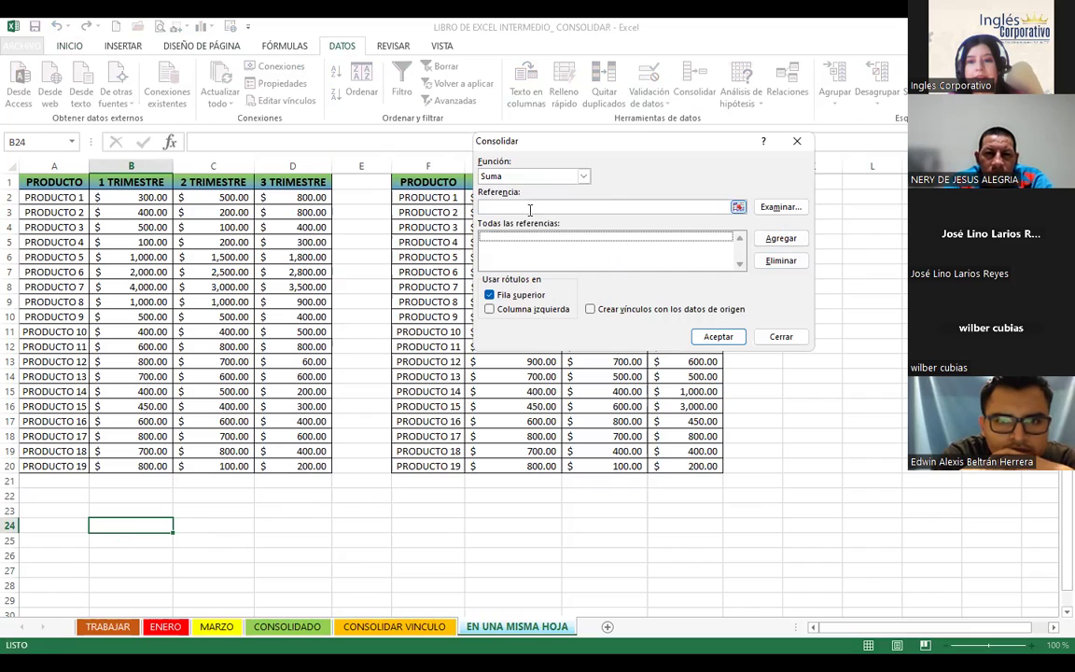
# Add the left table A1:D20 and the right table F1:I20 as consolidation references.
pyautogui.click(46, 182)
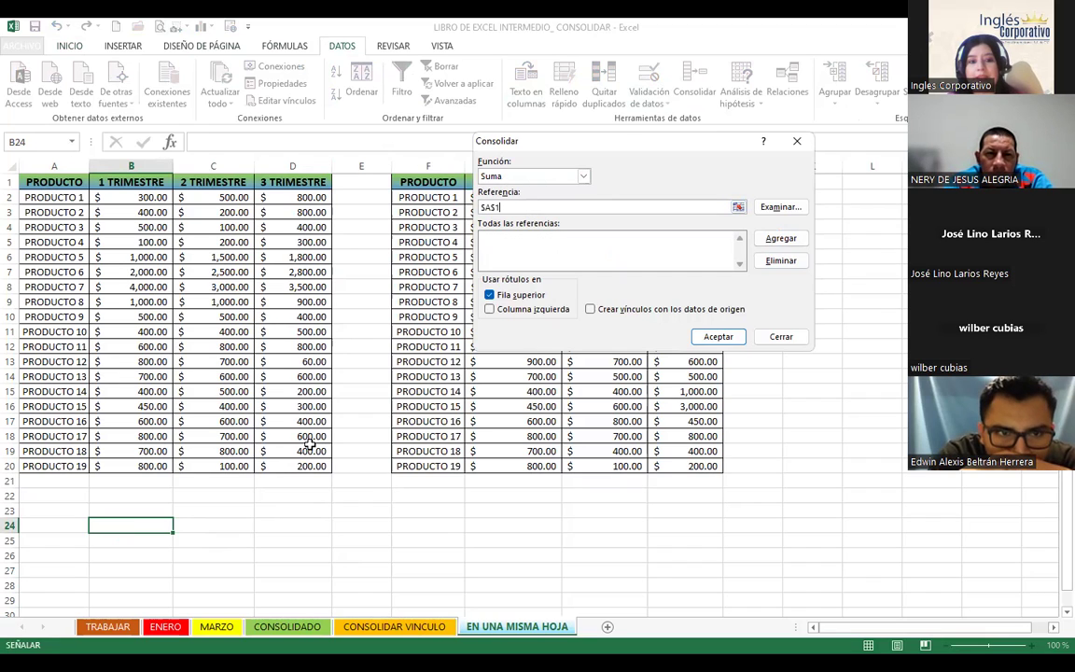
pyautogui.moveTo(313, 288); pyautogui.dragTo(297, 466)
pyautogui.click(781, 238)
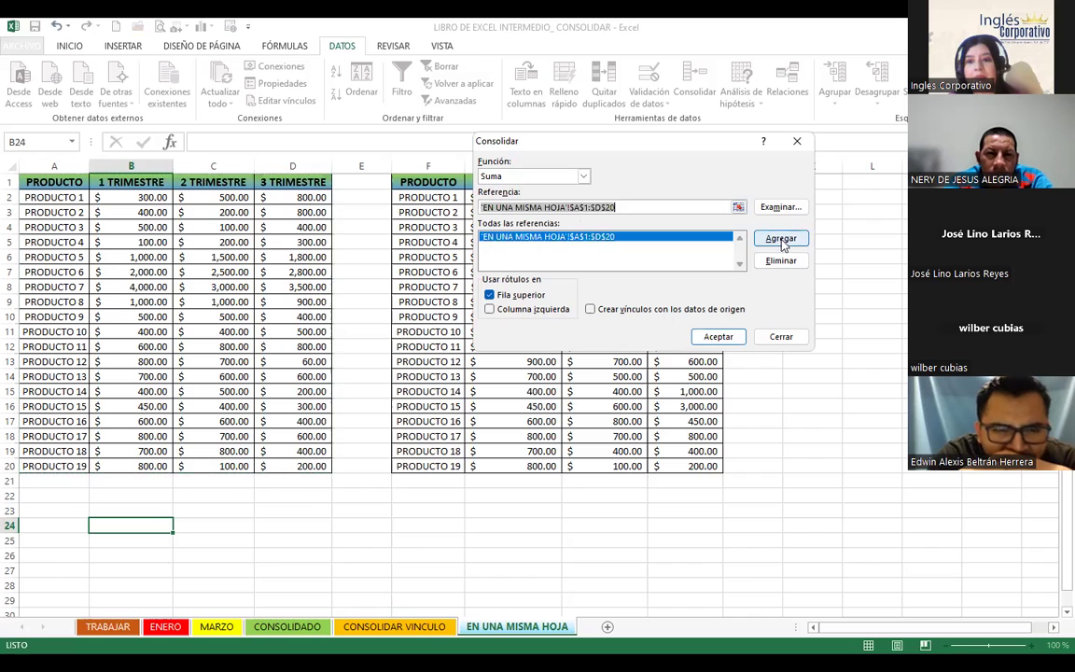
pyautogui.moveTo(665, 144); pyautogui.dragTo(797, 133)
pyautogui.click(415, 181)
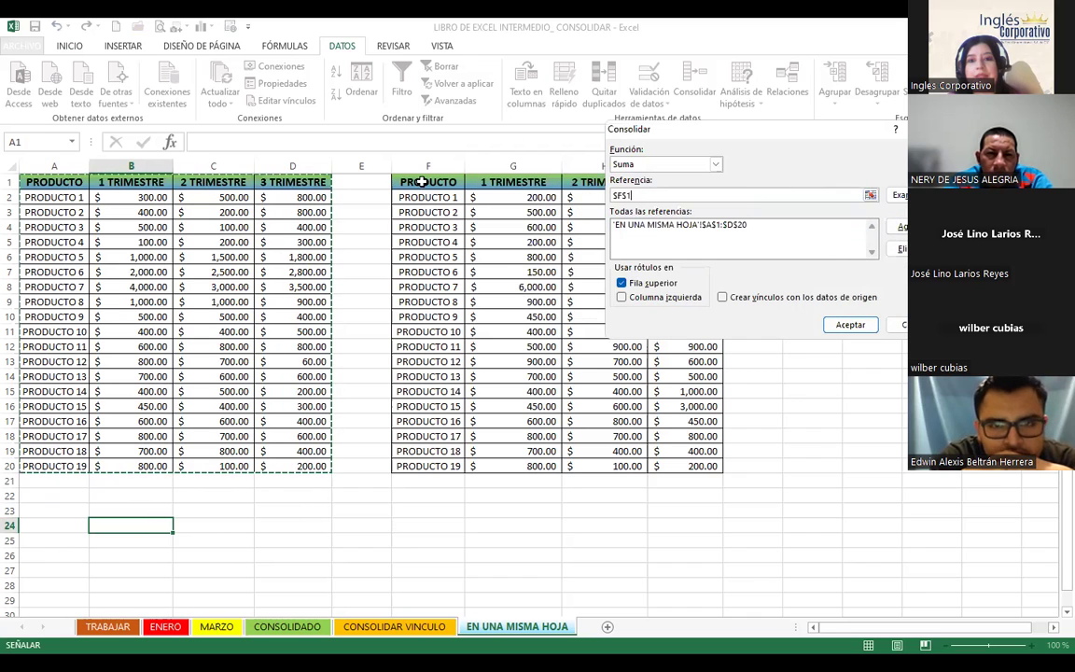
pyautogui.moveTo(495, 310); pyautogui.dragTo(710, 466)
pyautogui.click(901, 226)
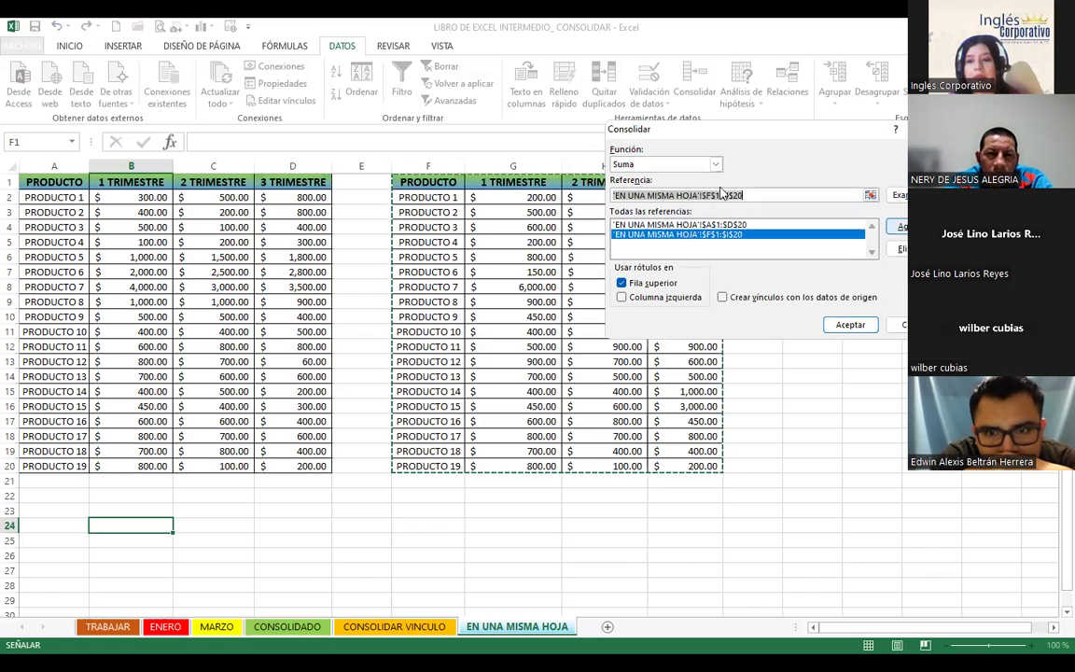
# Tick Fila superior, Columna izquierda and Crear vínculos, accept, and dismiss the same-sheet linking error.
pyautogui.click(630, 298)
pyautogui.click(723, 297)
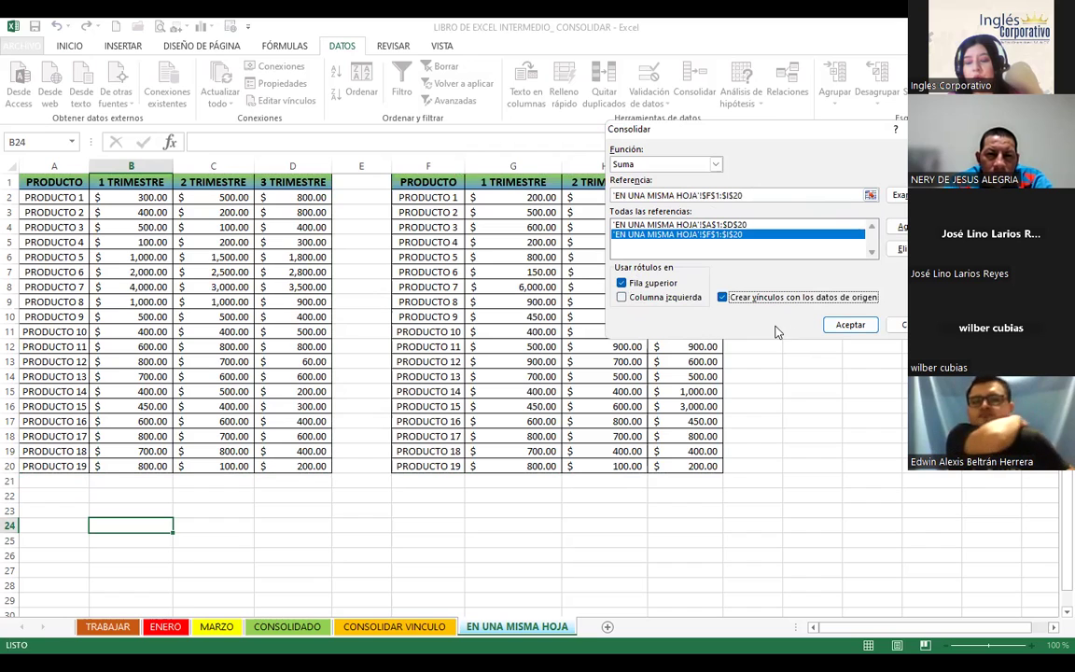
pyautogui.click(623, 297)
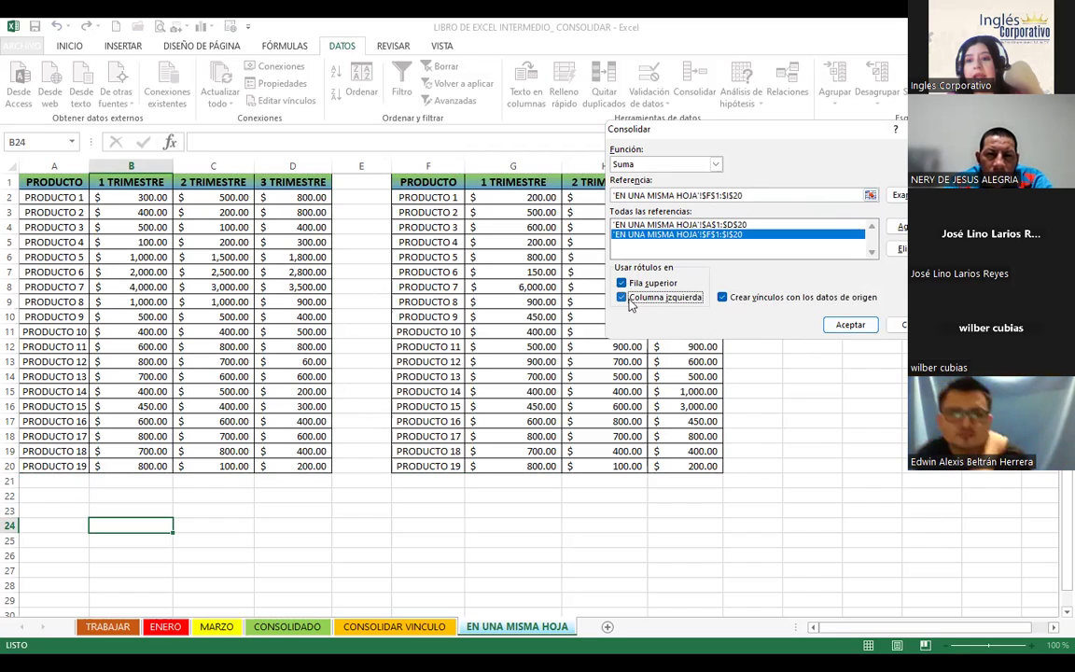
pyautogui.click(834, 330)
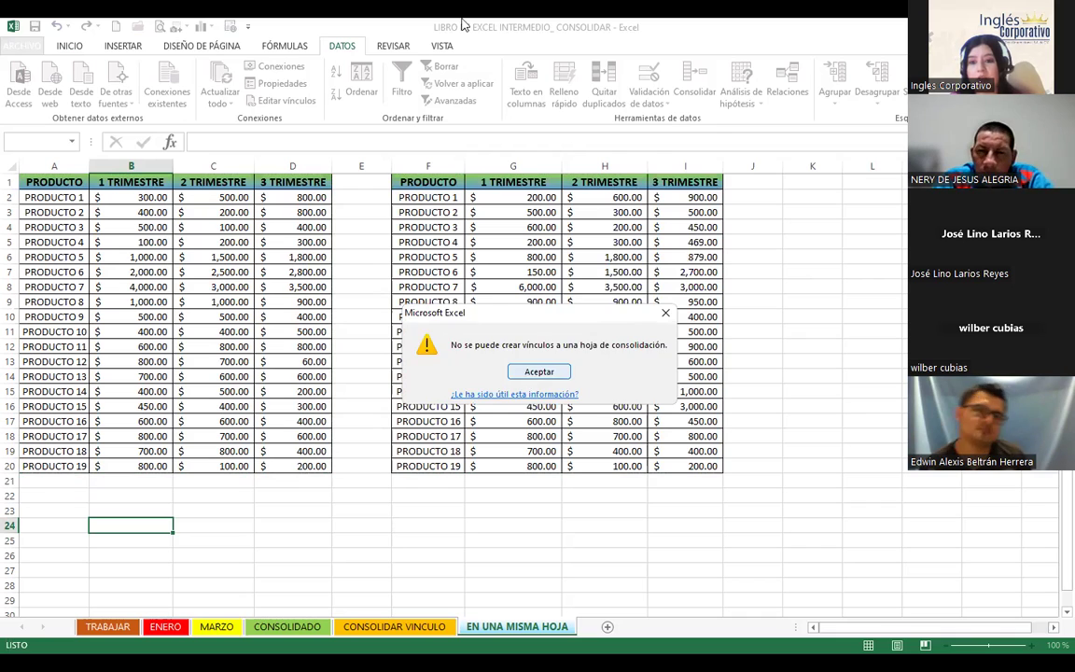
pyautogui.click(539, 372)
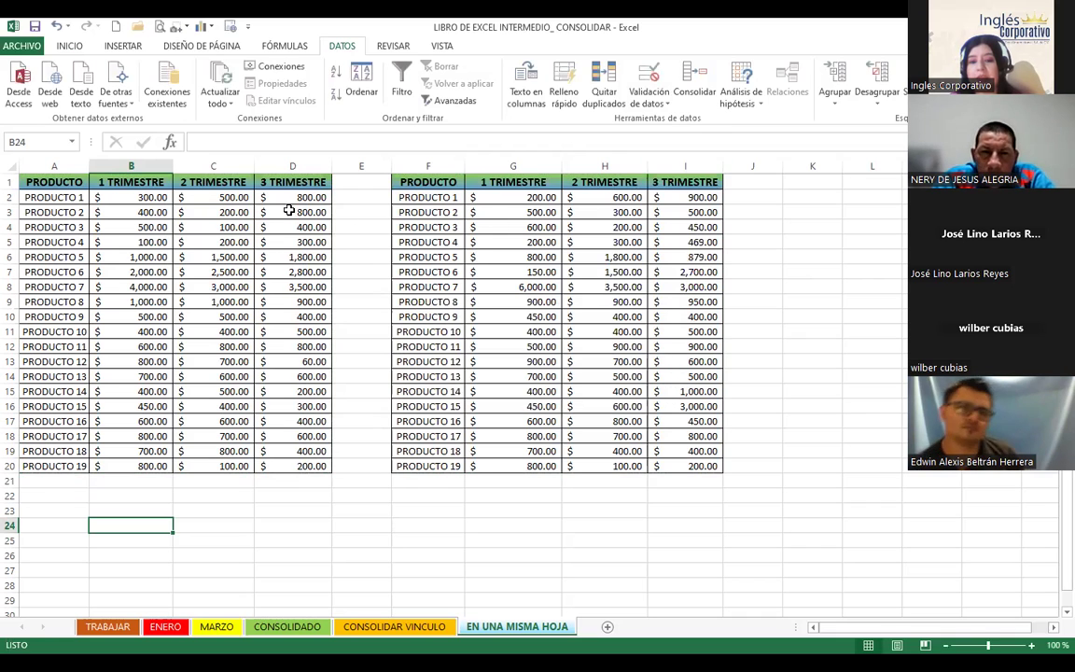
# Rerun Consolidar with Crear vínculos unticked to build the summed table at B24.
pyautogui.click(696, 75)
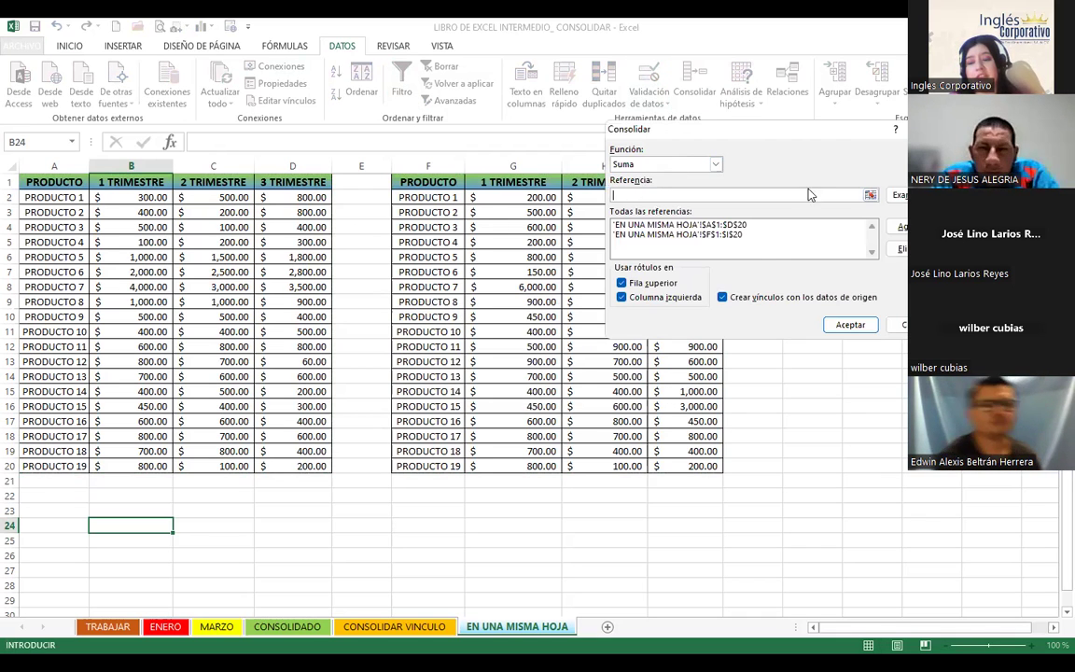
pyautogui.click(723, 297)
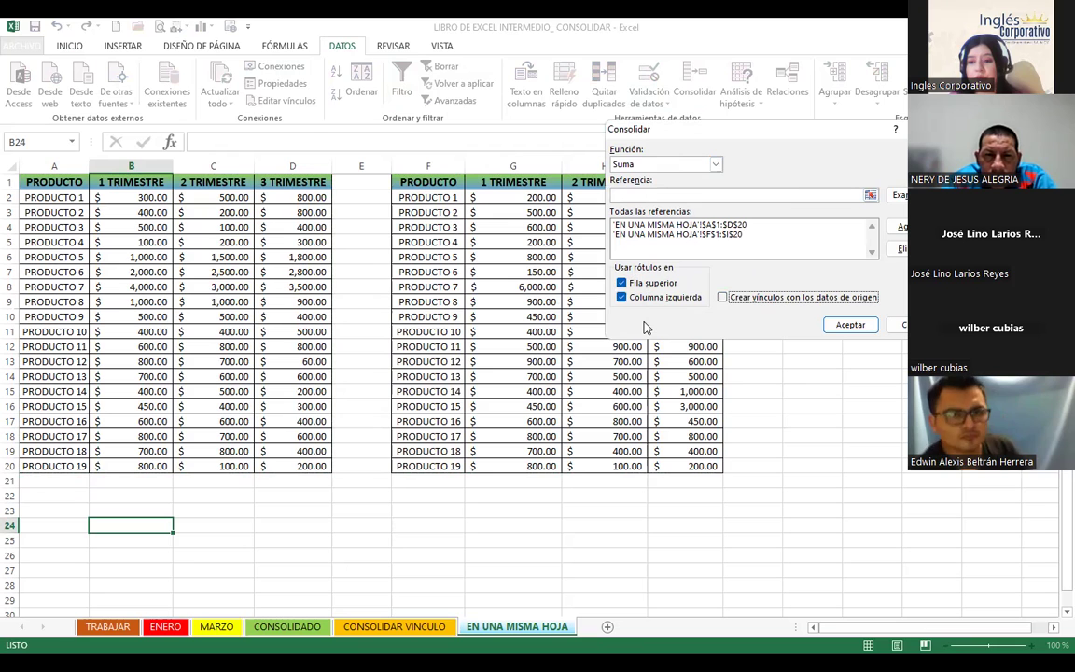
pyautogui.click(850, 325)
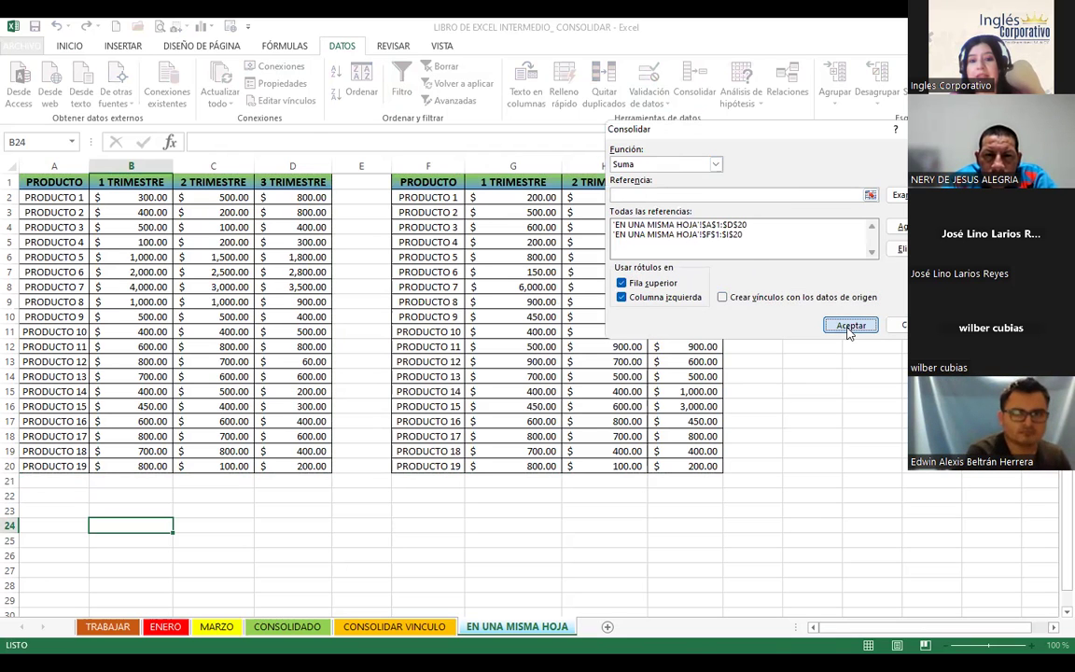
# Check the C25 total and select the consolidated range B24:E43.
pyautogui.scroll(-2, 362, 475)
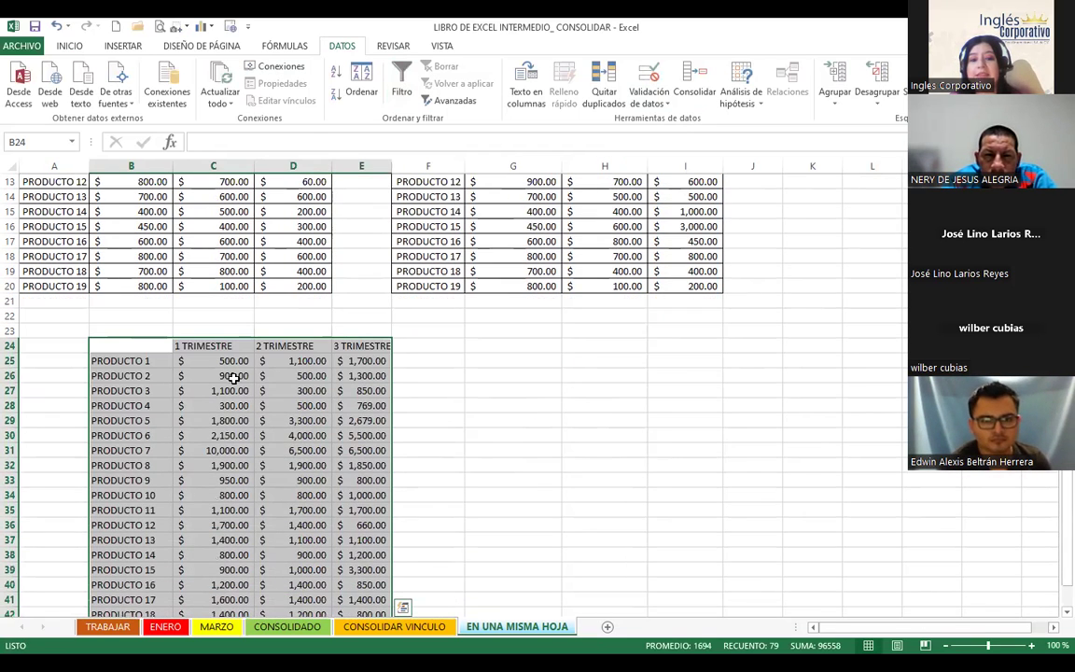
pyautogui.click(224, 362)
pyautogui.scroll(3, 398, 438)
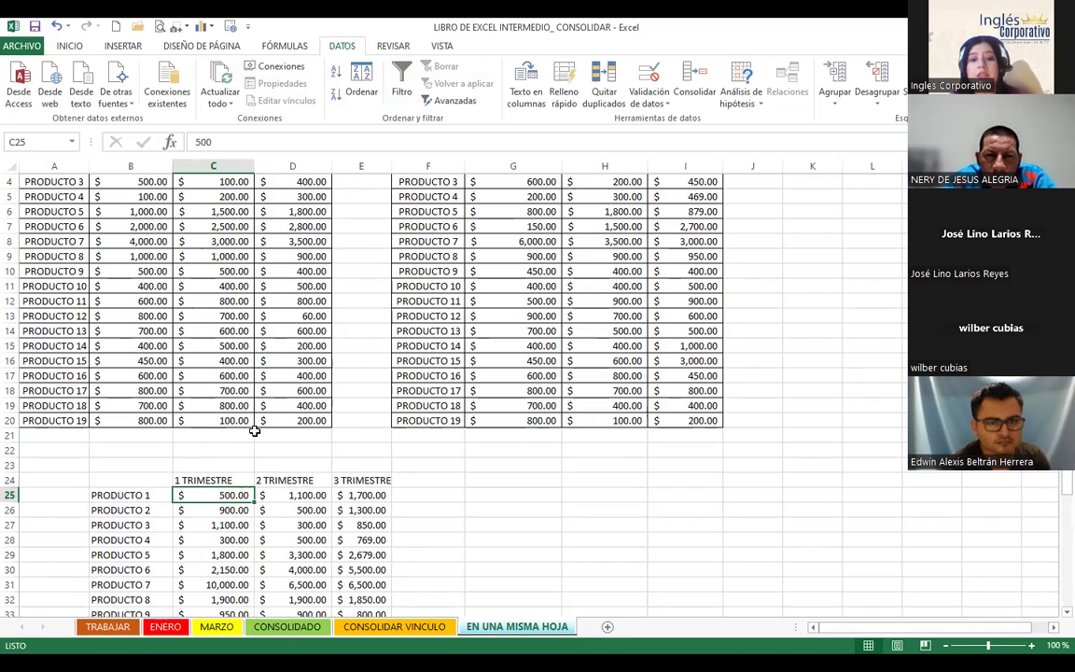
pyautogui.scroll(-2, 247, 425)
pyautogui.scroll(-1, 224, 415)
pyautogui.moveTo(126, 348)
pyautogui.mouseDown()
pyautogui.moveTo(345, 627)
pyautogui.moveTo(355, 555)
pyautogui.mouseUp()
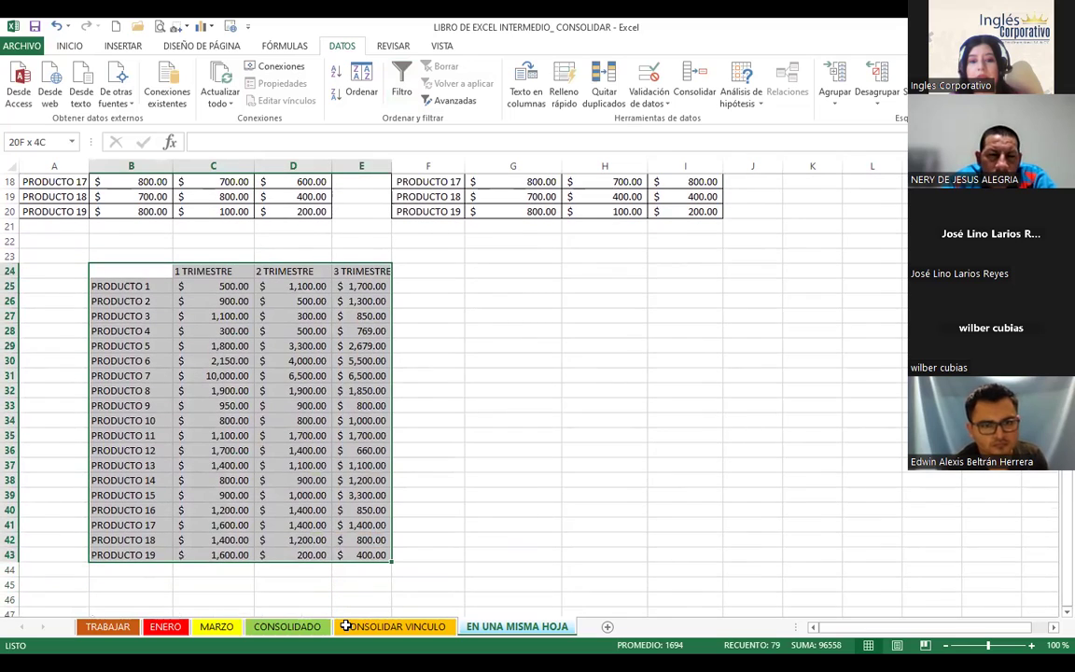
# Apply Todos los bordes to the consolidated table B24:E43 from the INICIO tab.
pyautogui.click(69, 45)
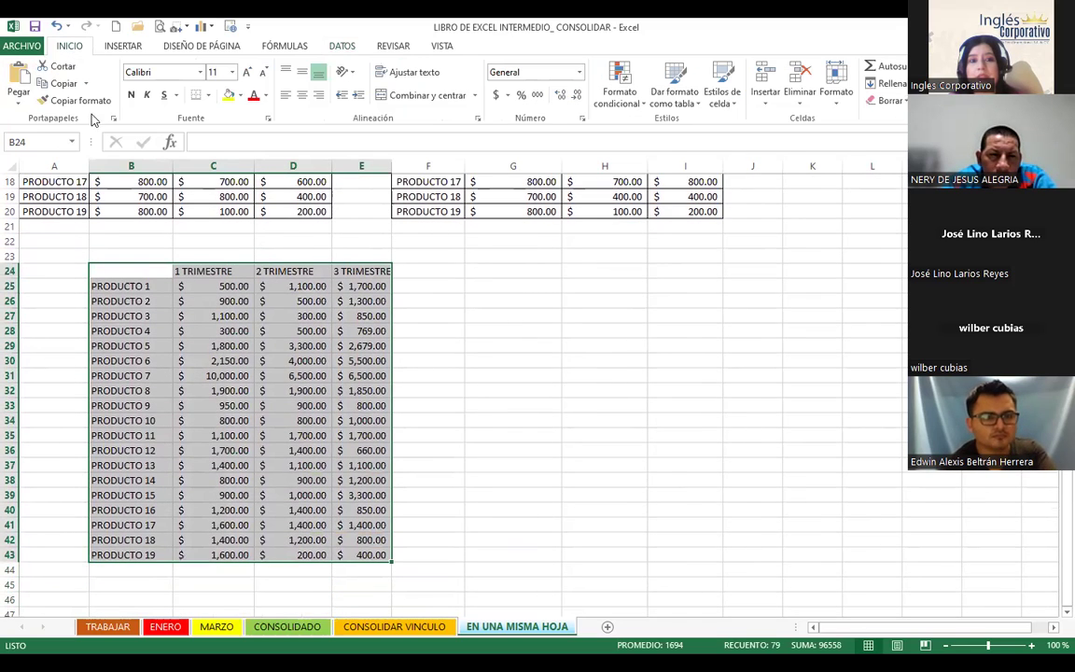
pyautogui.click(207, 96)
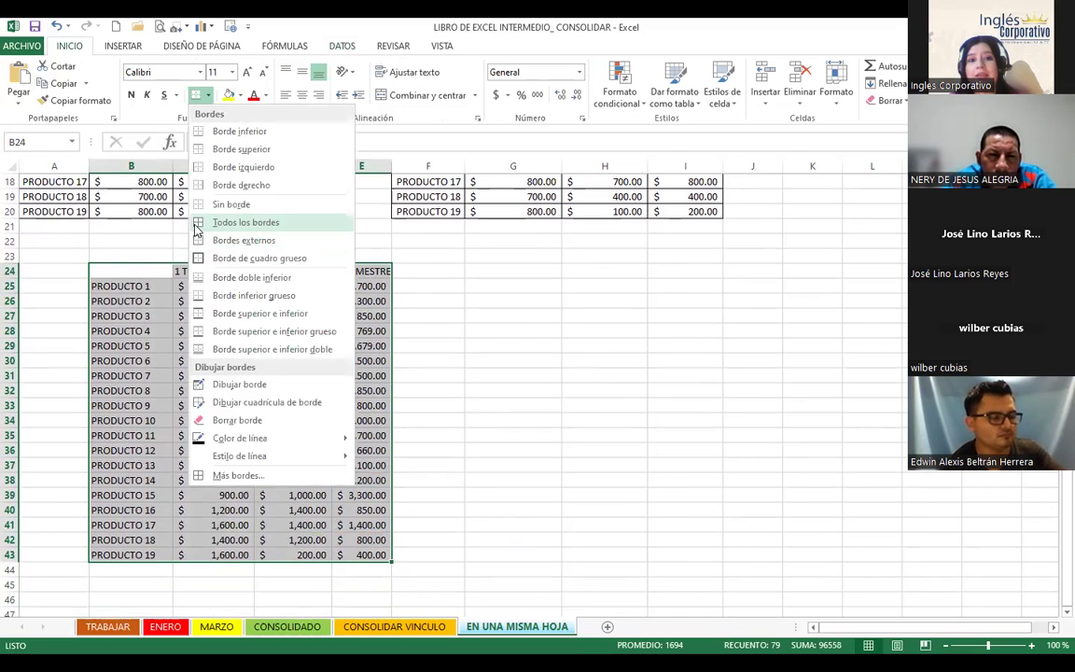
pyautogui.click(238, 222)
pyautogui.scroll(3, 262, 378)
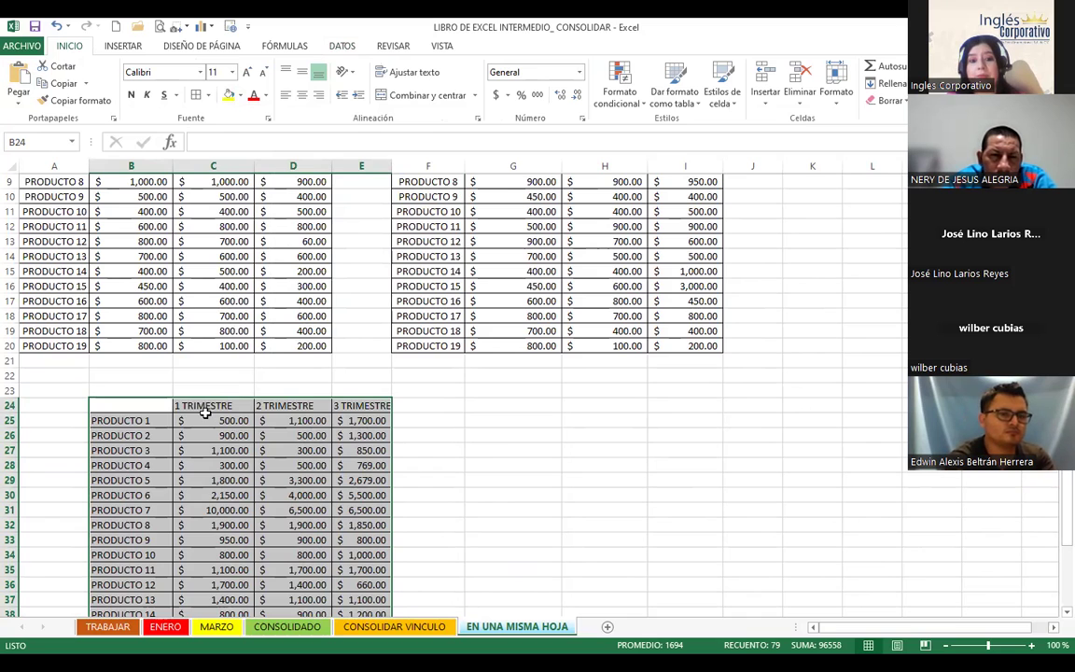
pyautogui.click(205, 415)
pyautogui.scroll(3, 113, 360)
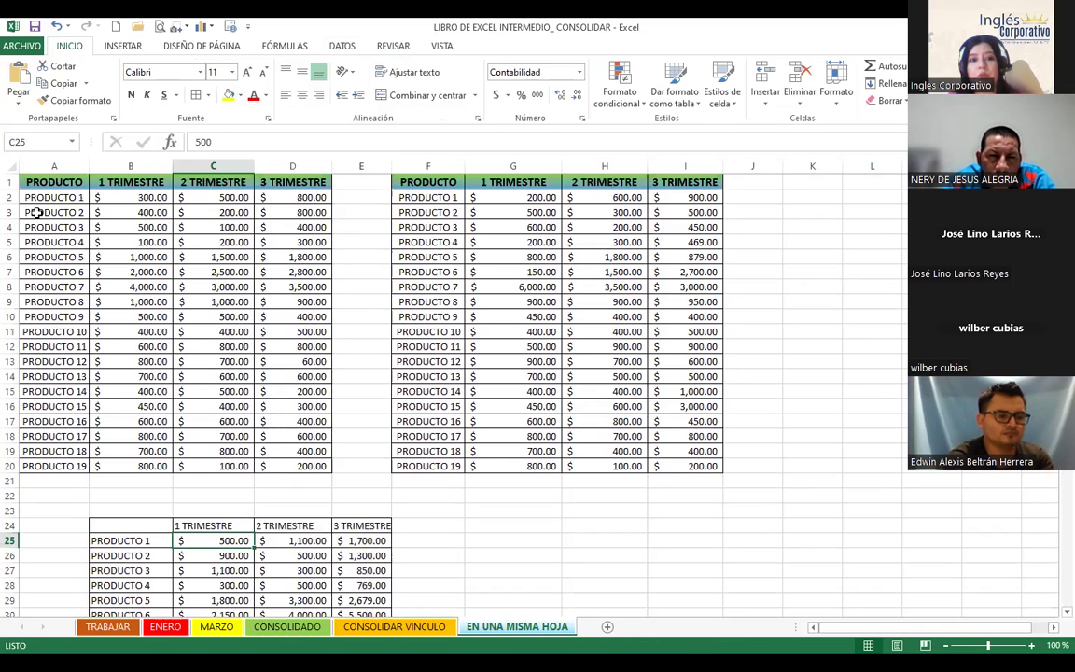
# Compare PRODUCTO 1's source values in G2:I2 with the consolidated totals in C25:E25.
pyautogui.click(504, 197)
pyautogui.click(208, 544)
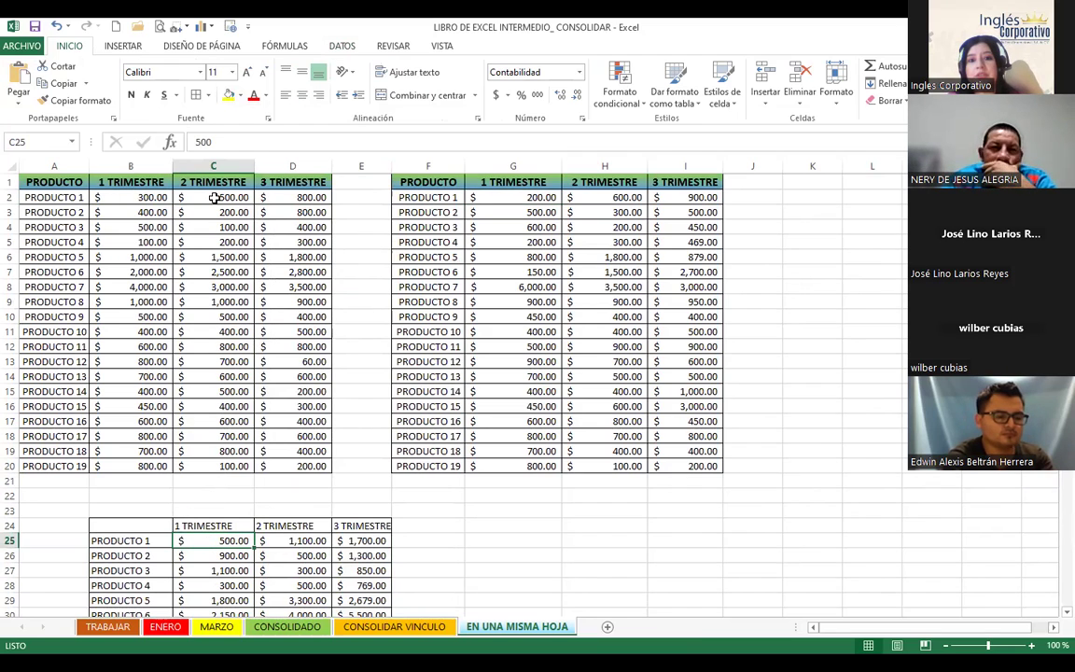
pyautogui.click(571, 199)
pyautogui.click(286, 542)
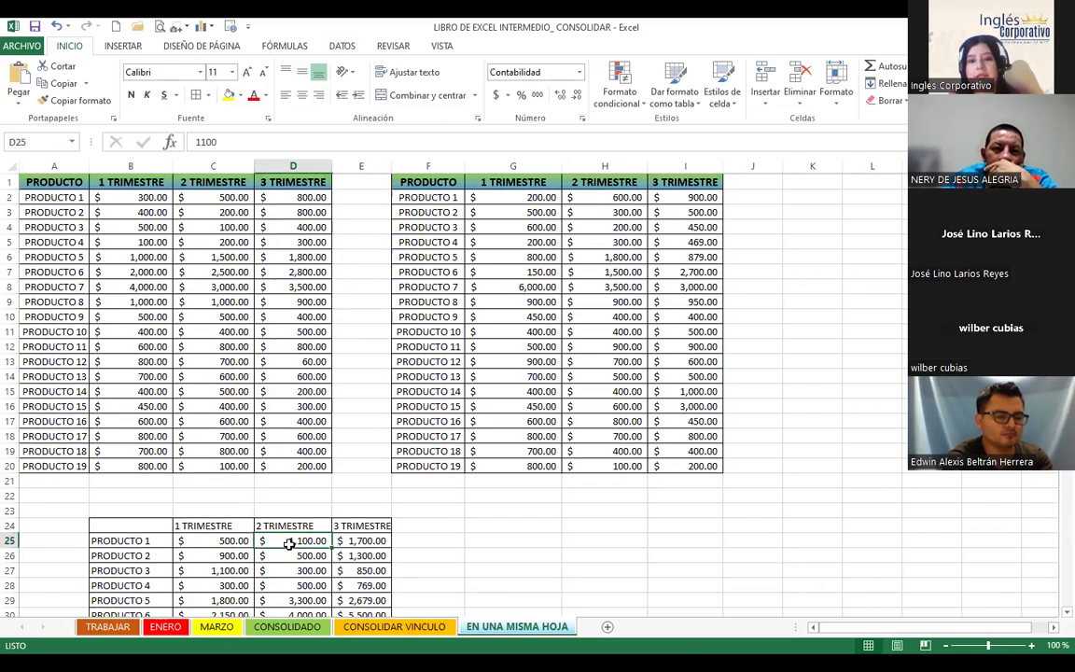
pyautogui.click(682, 197)
pyautogui.click(369, 542)
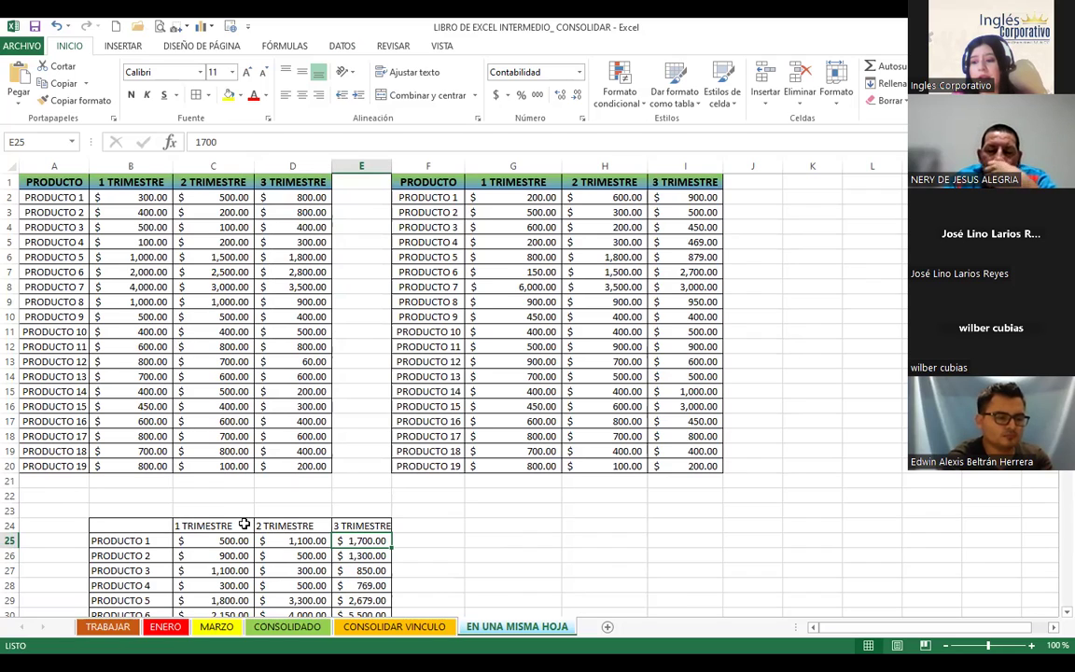
pyautogui.click(220, 540)
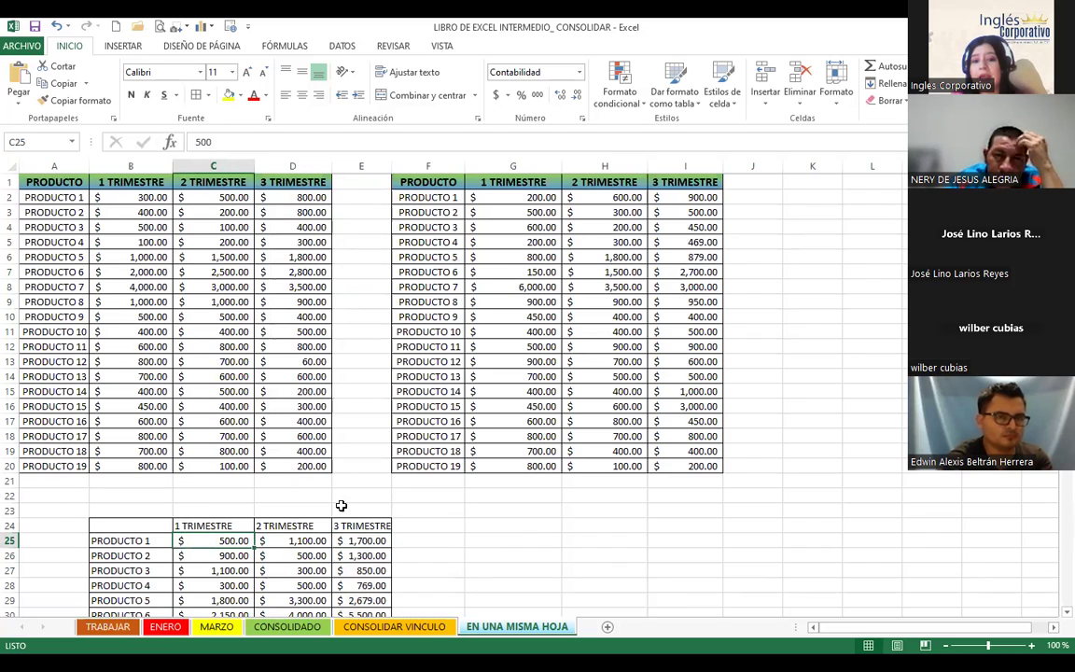
pyautogui.click(300, 541)
pyautogui.click(354, 542)
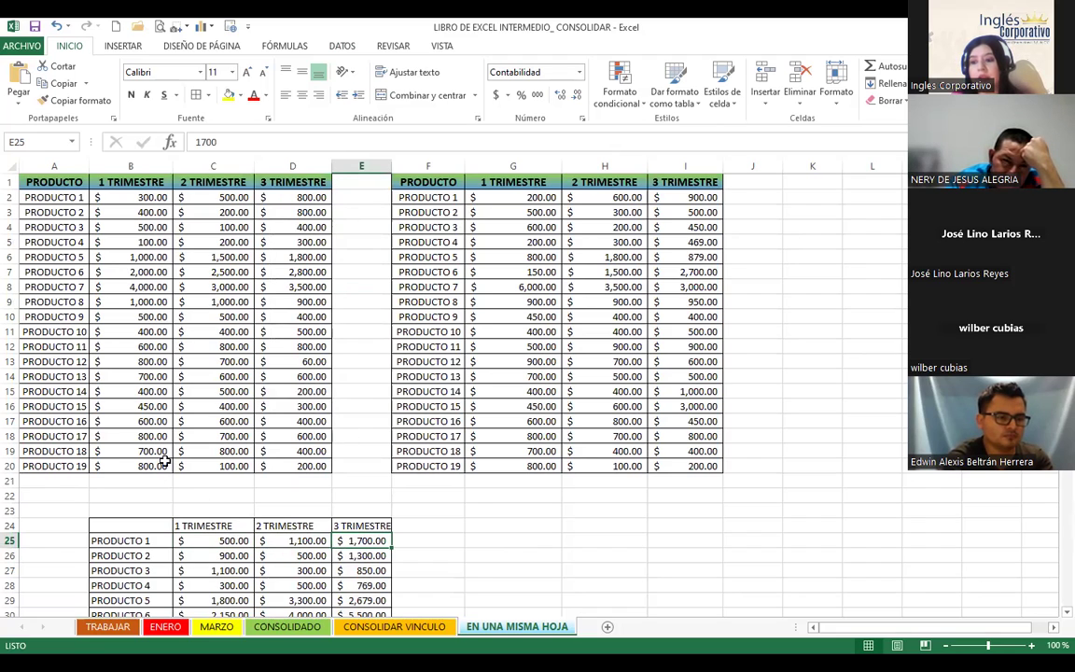
pyautogui.click(292, 542)
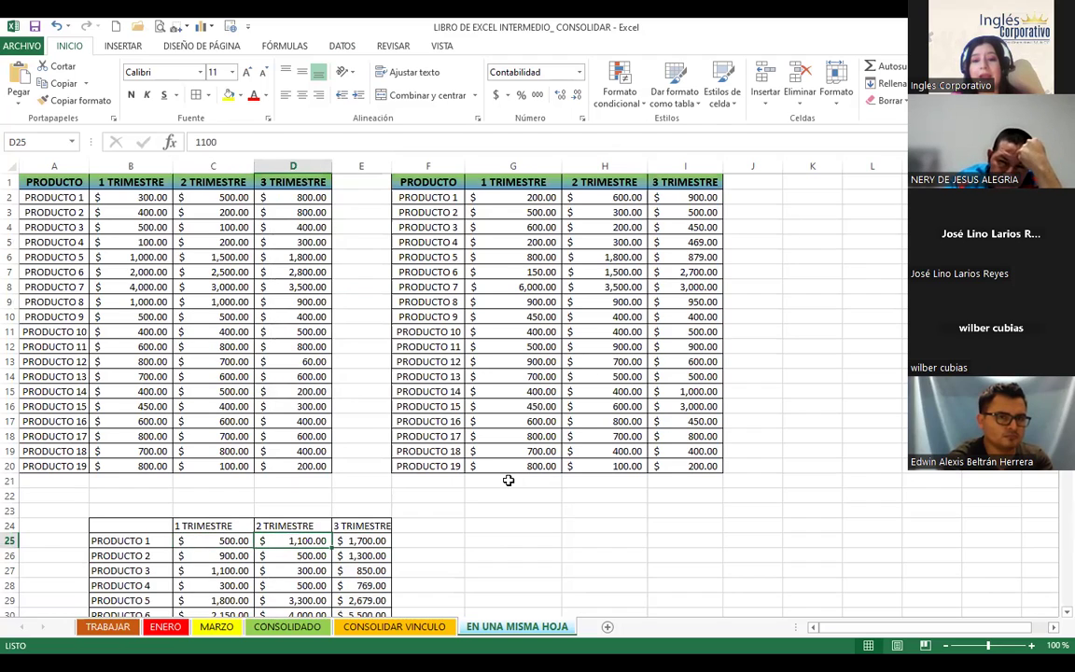
pyautogui.click(223, 541)
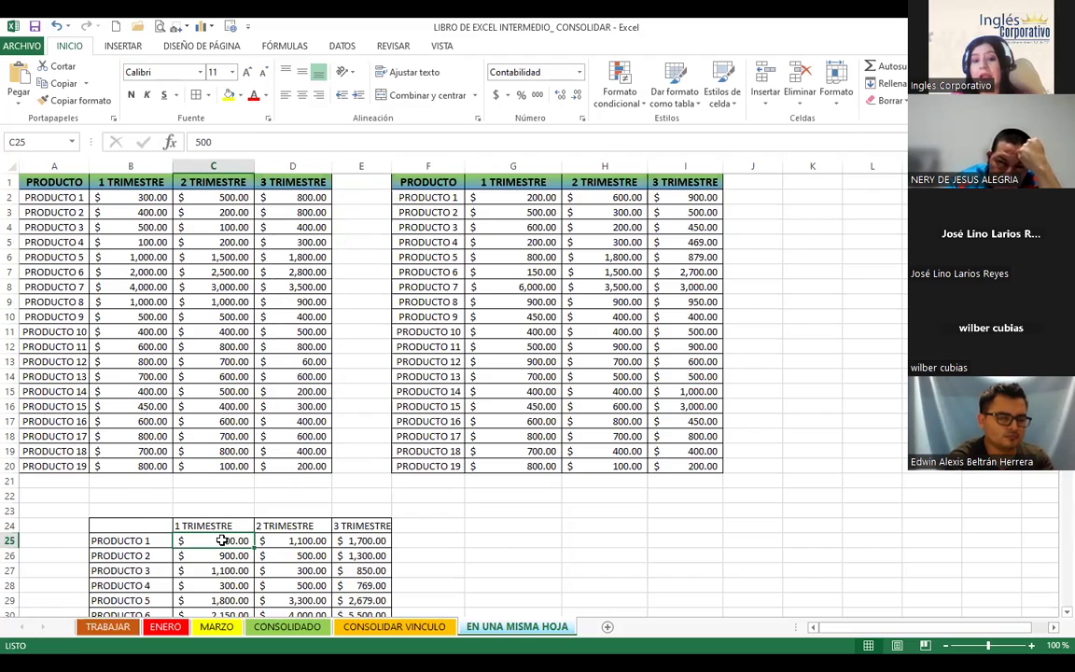
# Inspect PRODUCTO 19's consolidated totals in C43, D43 and E43.
pyautogui.scroll(-1, 222, 541)
pyautogui.scroll(-2, 192, 523)
pyautogui.scroll(-4, 192, 523)
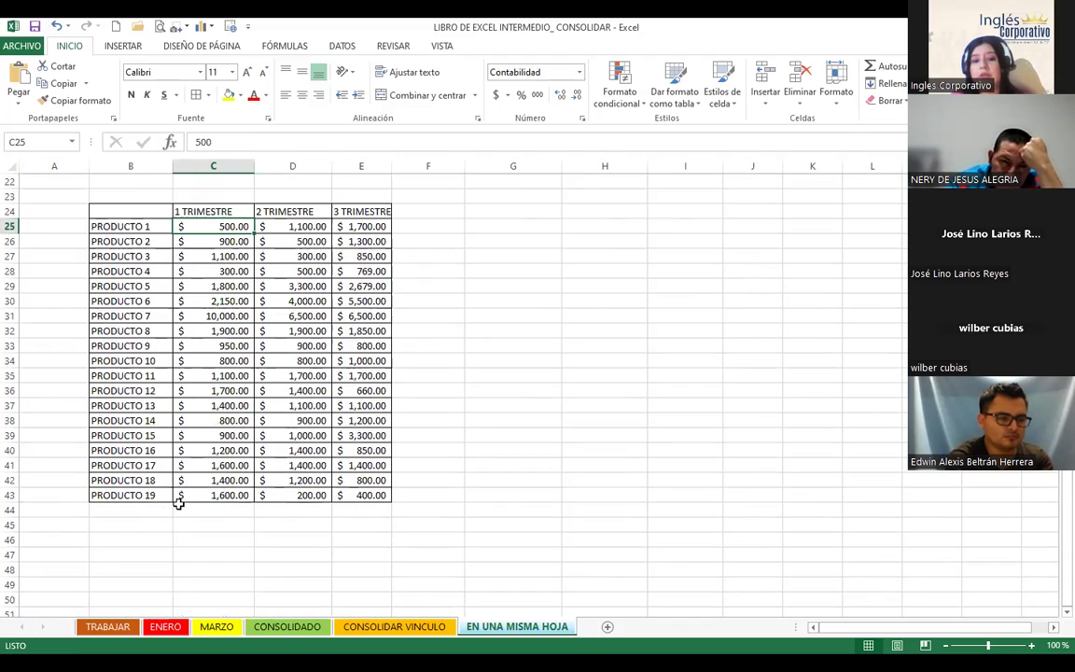
pyautogui.click(183, 497)
pyautogui.scroll(5, 175, 467)
pyautogui.scroll(2, 130, 453)
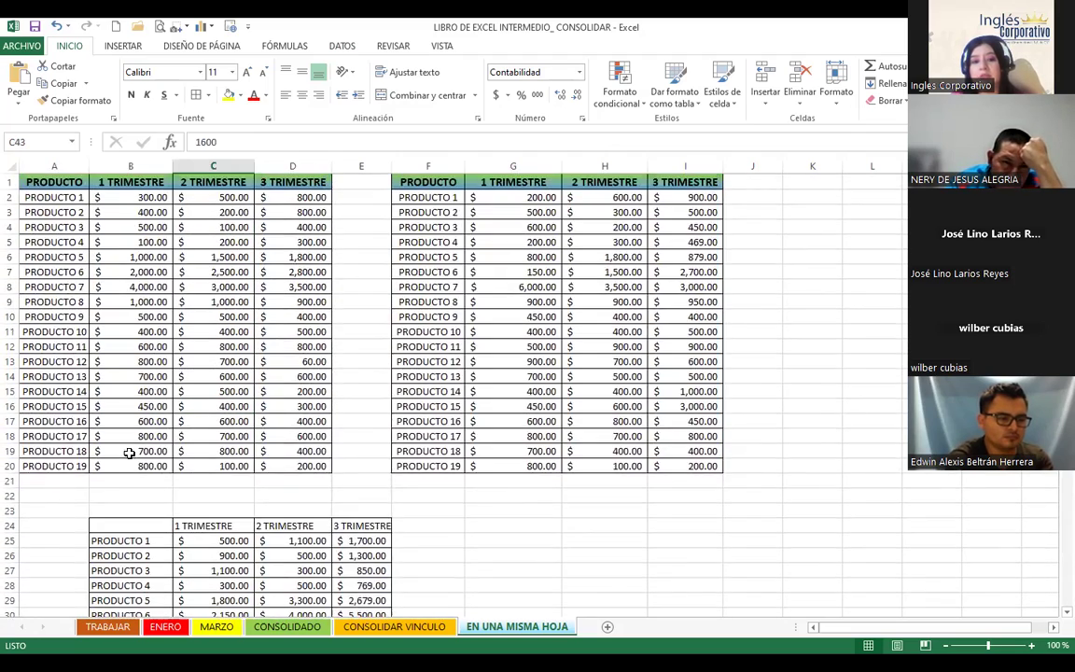
pyautogui.scroll(-5, 430, 479)
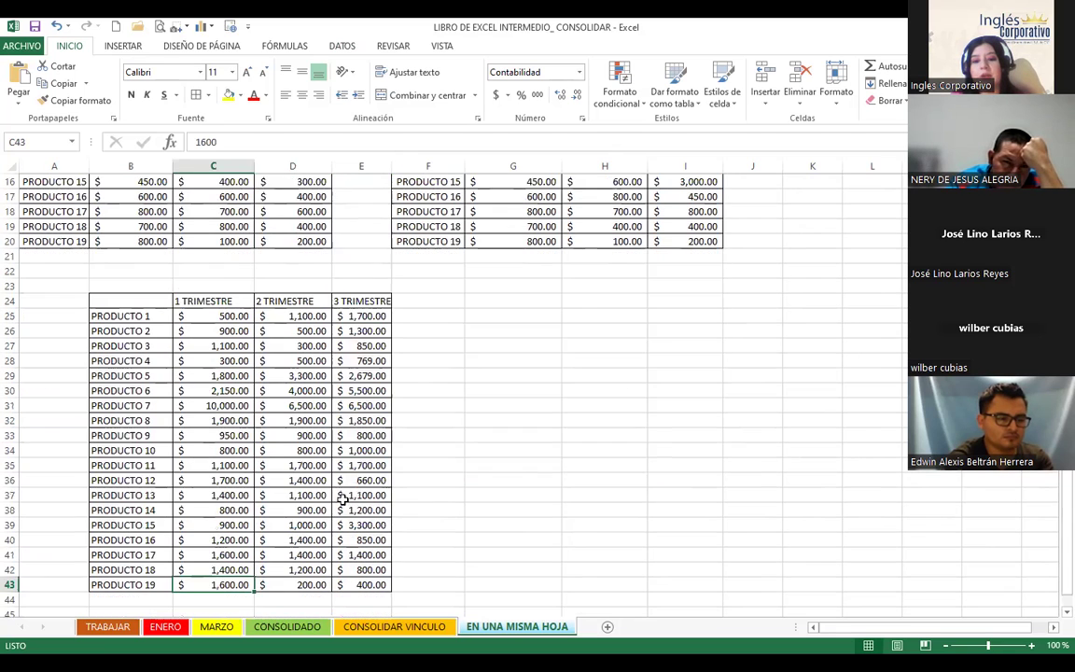
pyautogui.scroll(-2, 185, 525)
pyautogui.scroll(4, 351, 499)
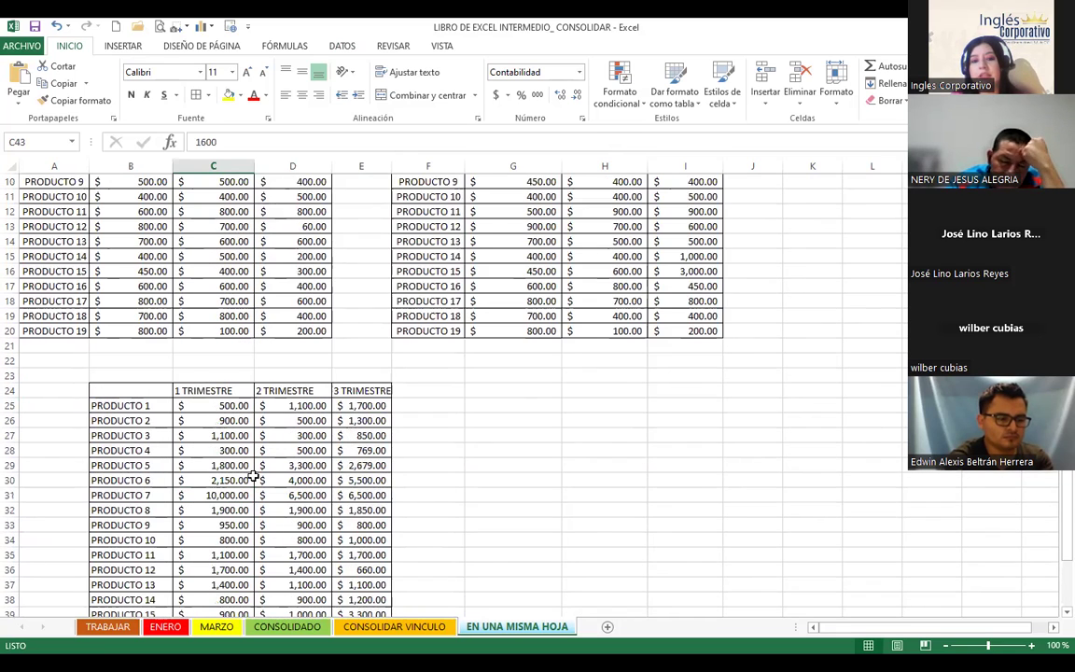
pyautogui.scroll(-4, 499, 504)
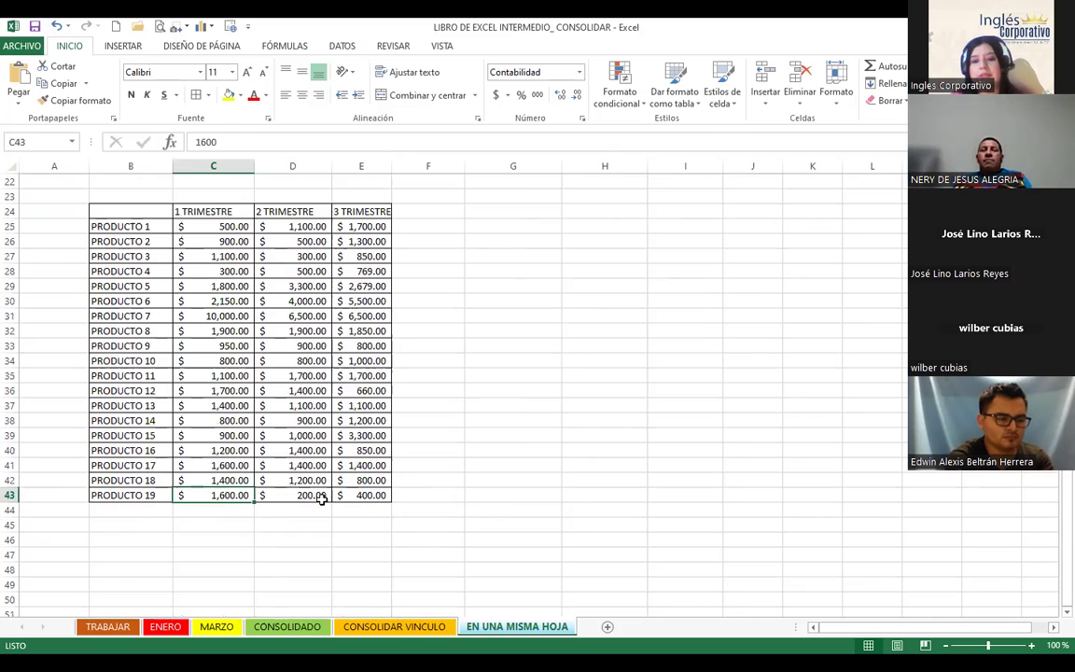
pyautogui.click(300, 496)
pyautogui.scroll(4, 304, 333)
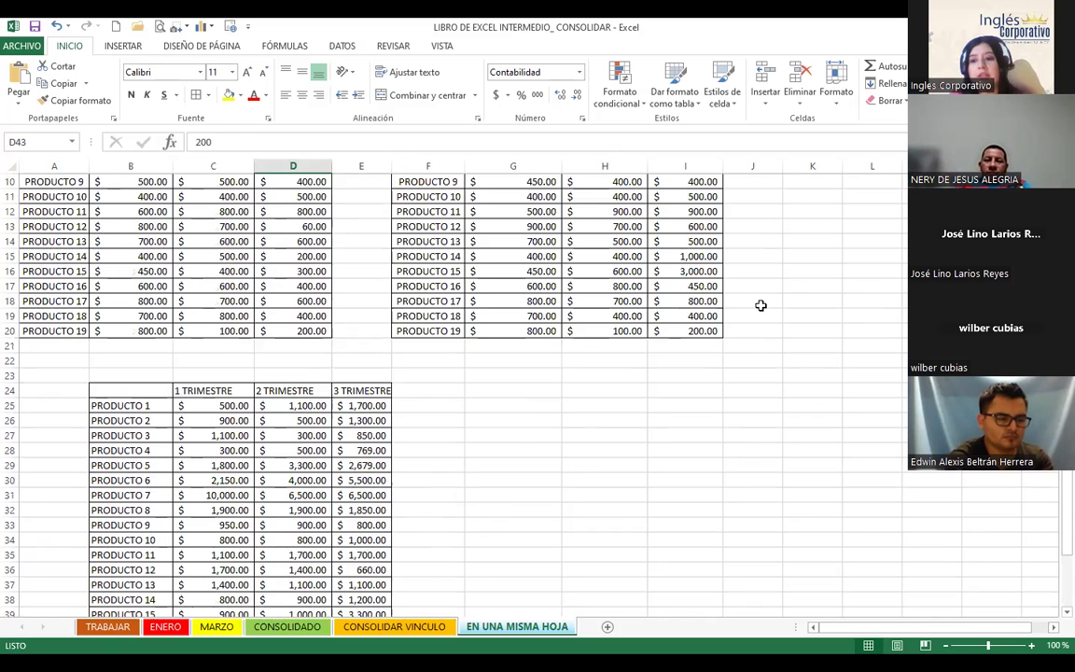
pyautogui.scroll(-4, 579, 356)
pyautogui.click(362, 494)
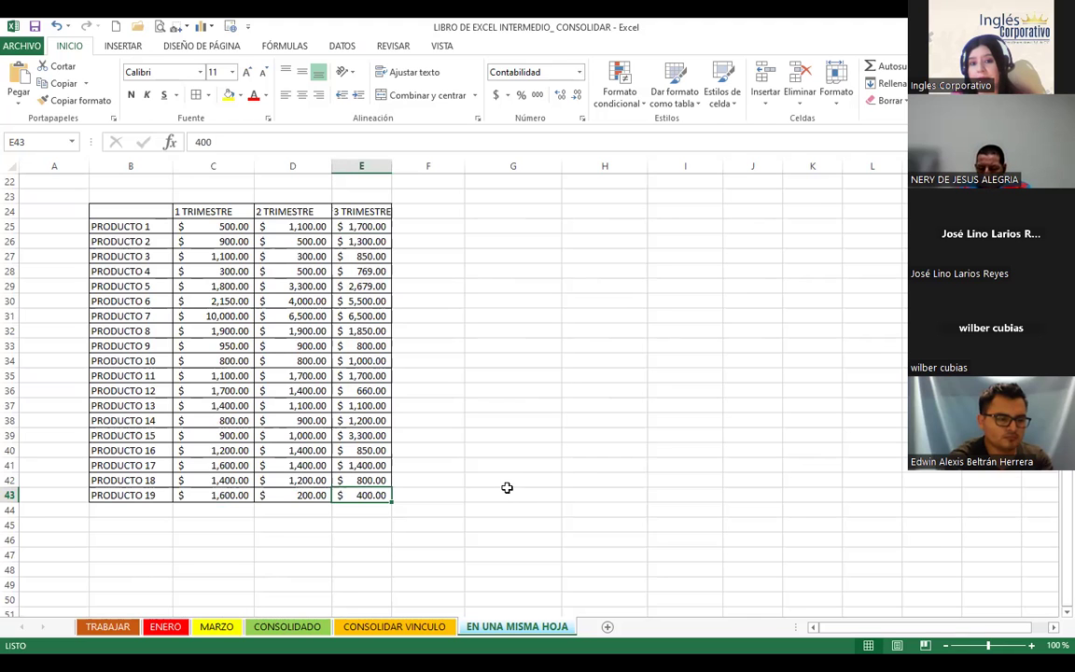
# Drag column E's header border wider for the 3 TRIMESTRE totals, then select C25.
pyautogui.scroll(3, 507, 468)
pyautogui.scroll(1, 502, 457)
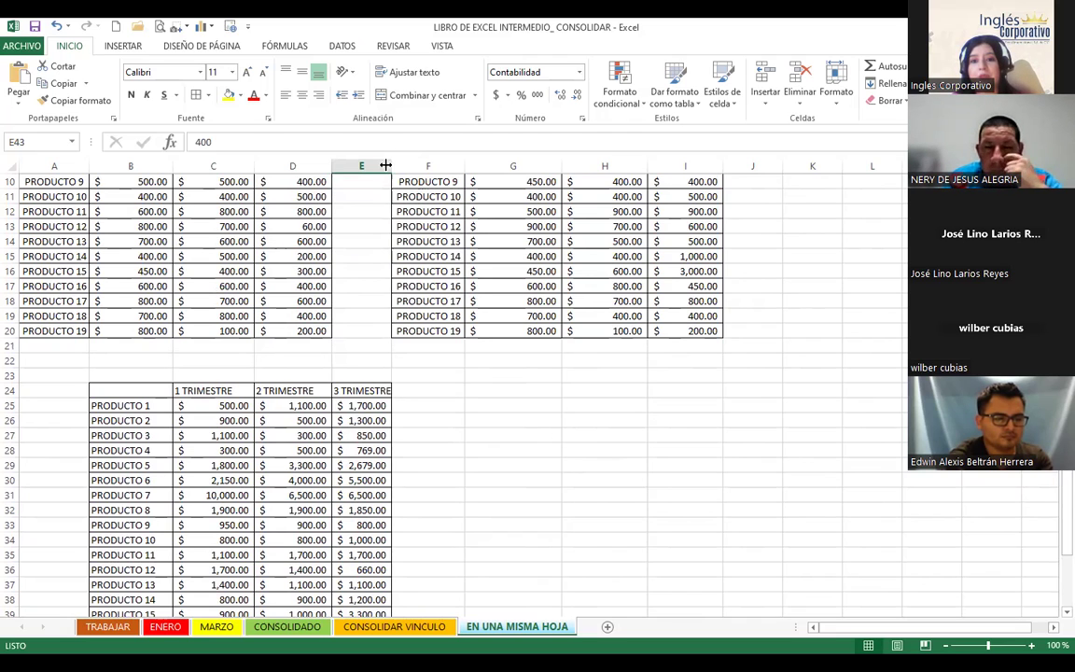
pyautogui.moveTo(391, 191); pyautogui.dragTo(403, 191)
pyautogui.click(199, 408)
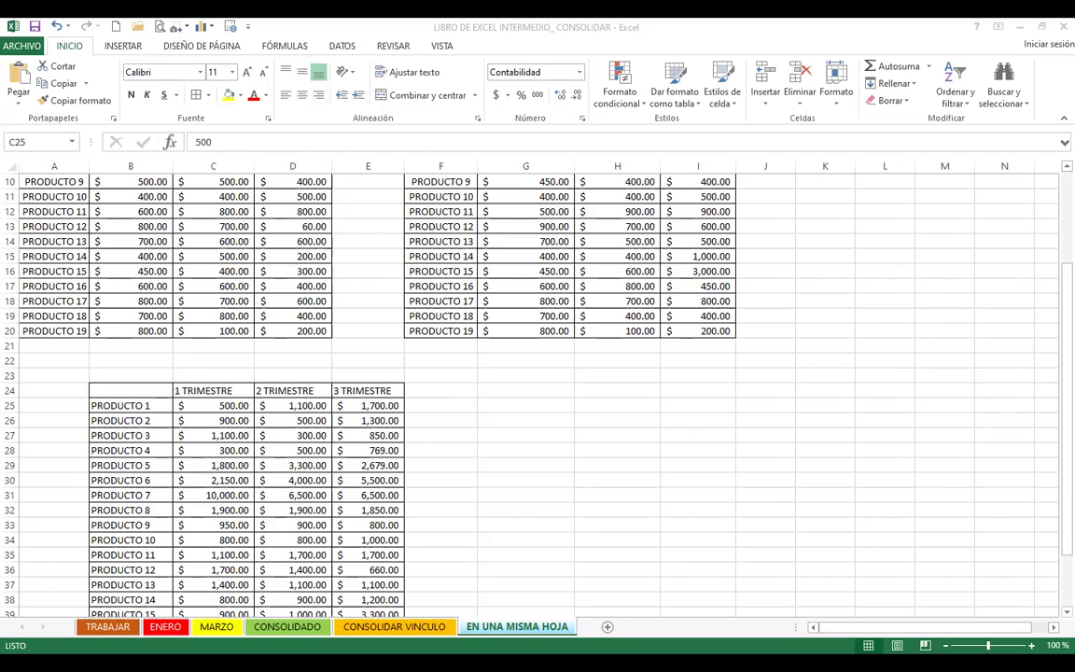
# Open the CONSOLIDAR workbook from EXCEL TRIMESTRES in File Explorer, then select ENERO and MARZO.
pyautogui.hotkey('alt', 'Tab')
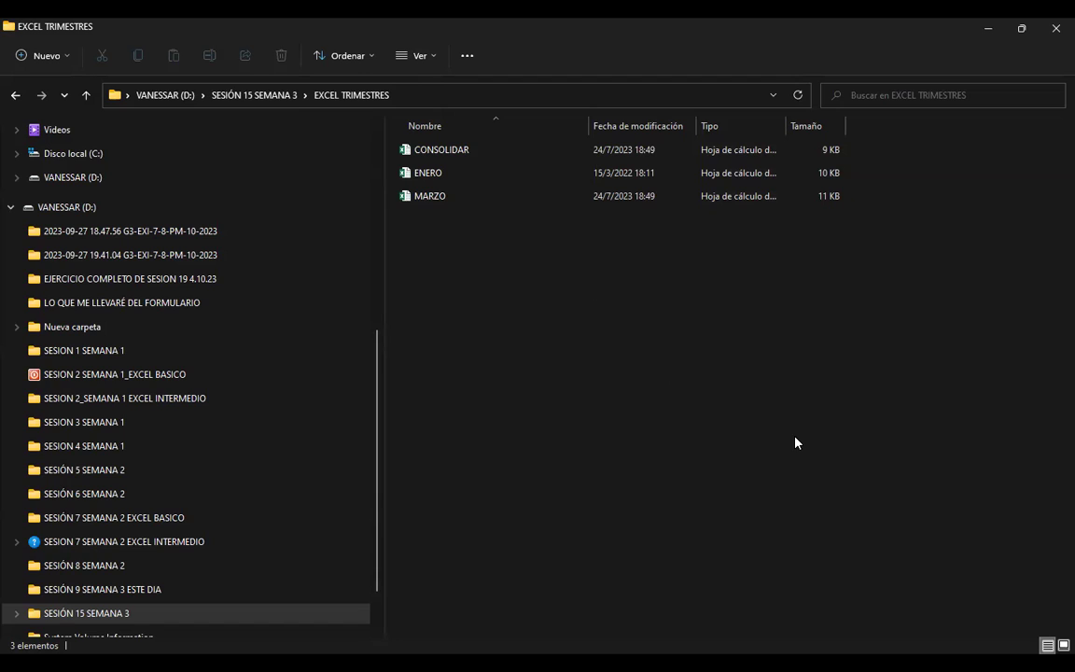
pyautogui.click(440, 158)
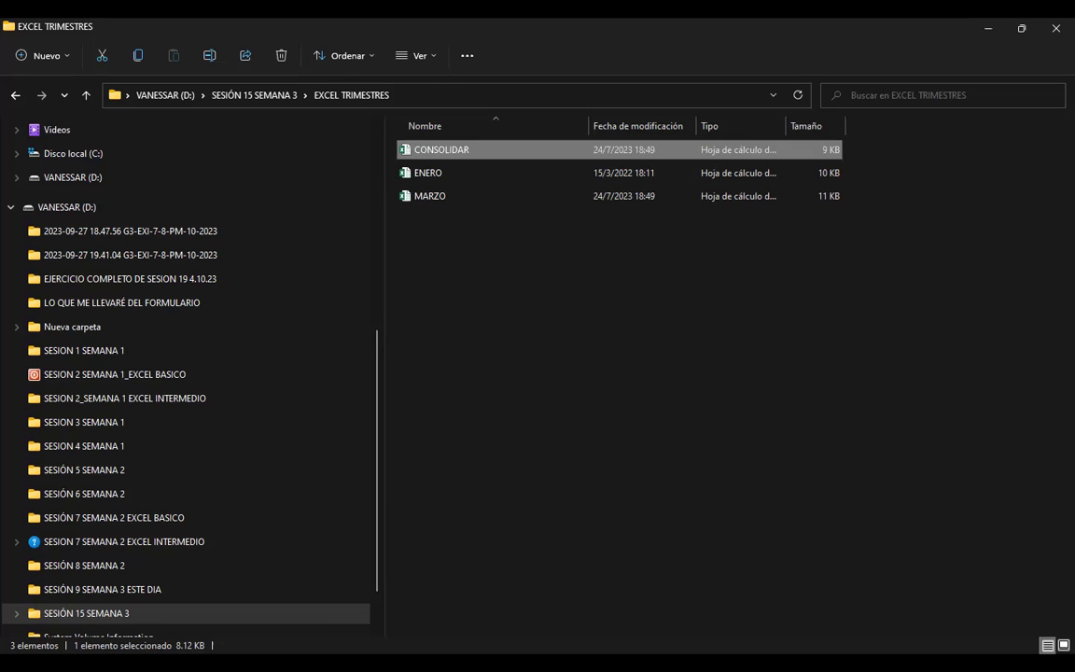
pyautogui.click(607, 407)
pyautogui.doubleClick(453, 150)
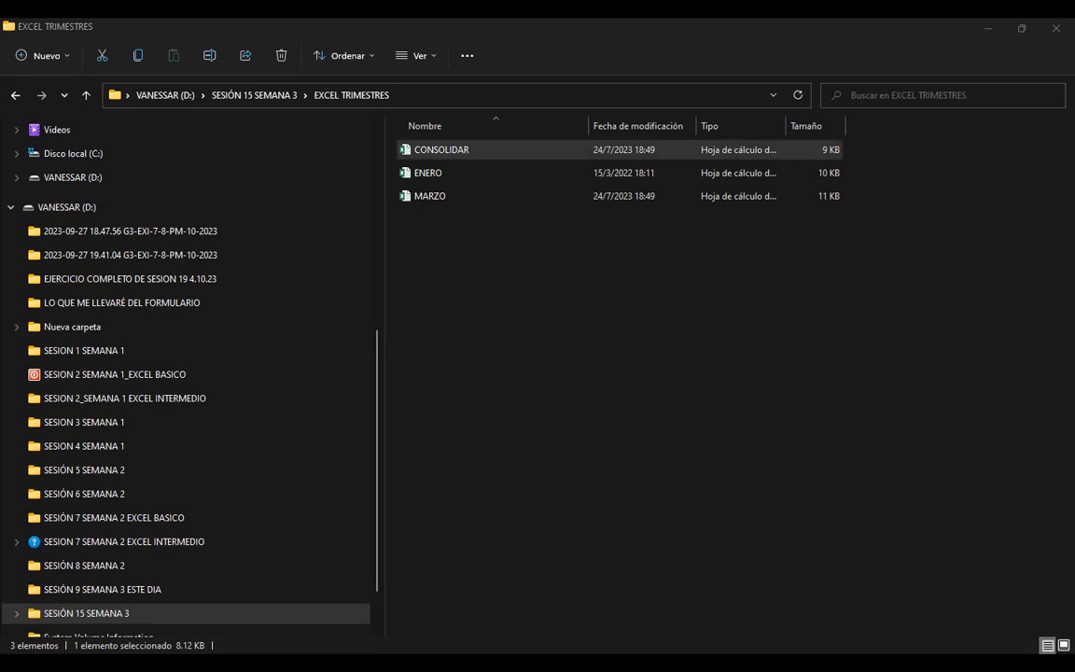
pyautogui.click(435, 175)
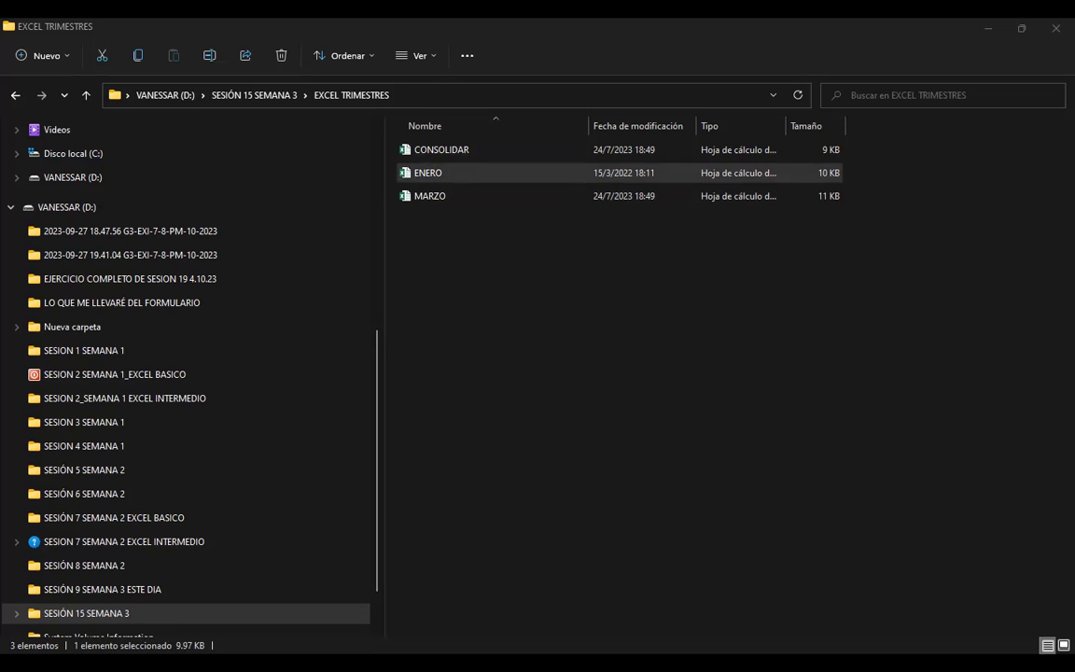
pyautogui.click(444, 198)
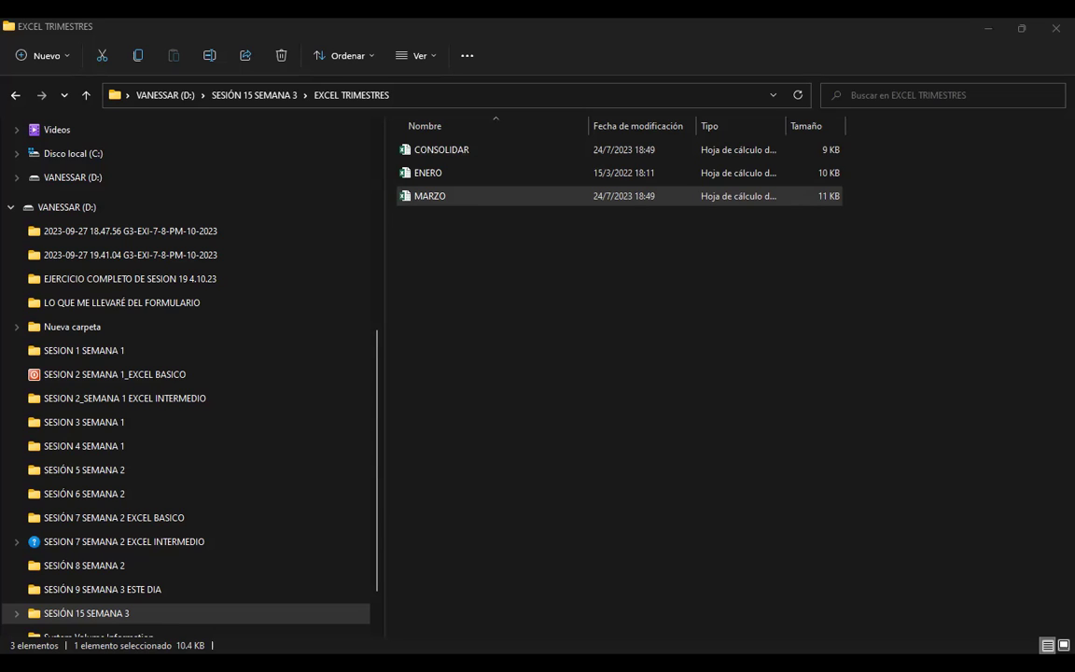
# Open the CONSOLIDAR workbook from the EXCEL TRIMESTRES folder so its empty sheet shows in Excel.
pyautogui.moveTo(429, 196); pyautogui.dragTo(656, 182)
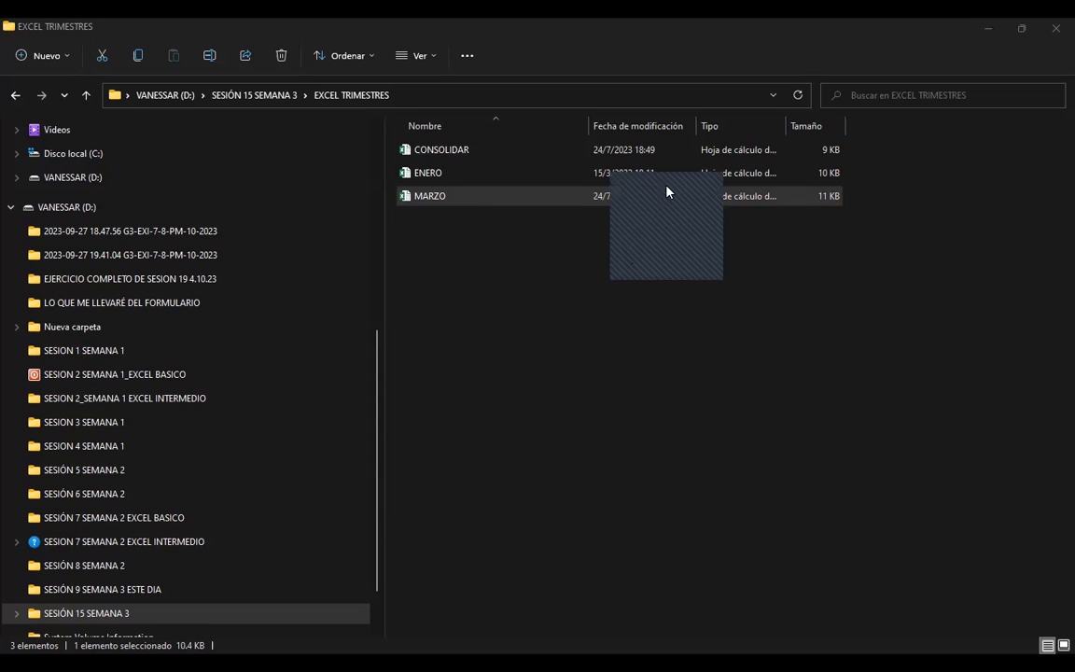
pyautogui.moveTo(669, 177); pyautogui.dragTo(669, 177)
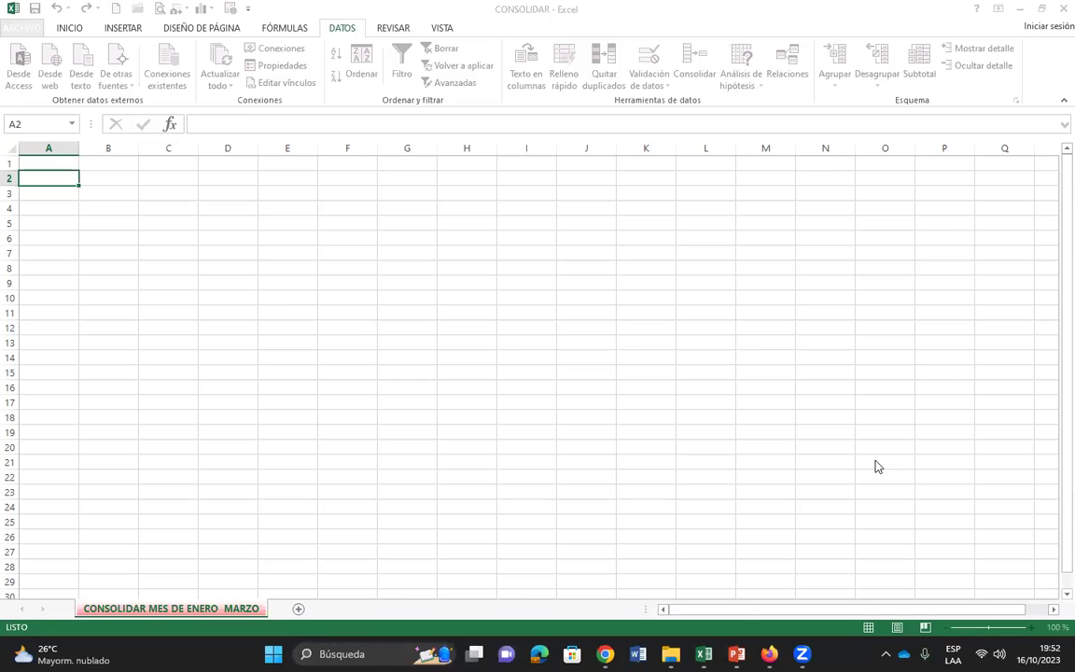
pyautogui.moveTo(671, 654)
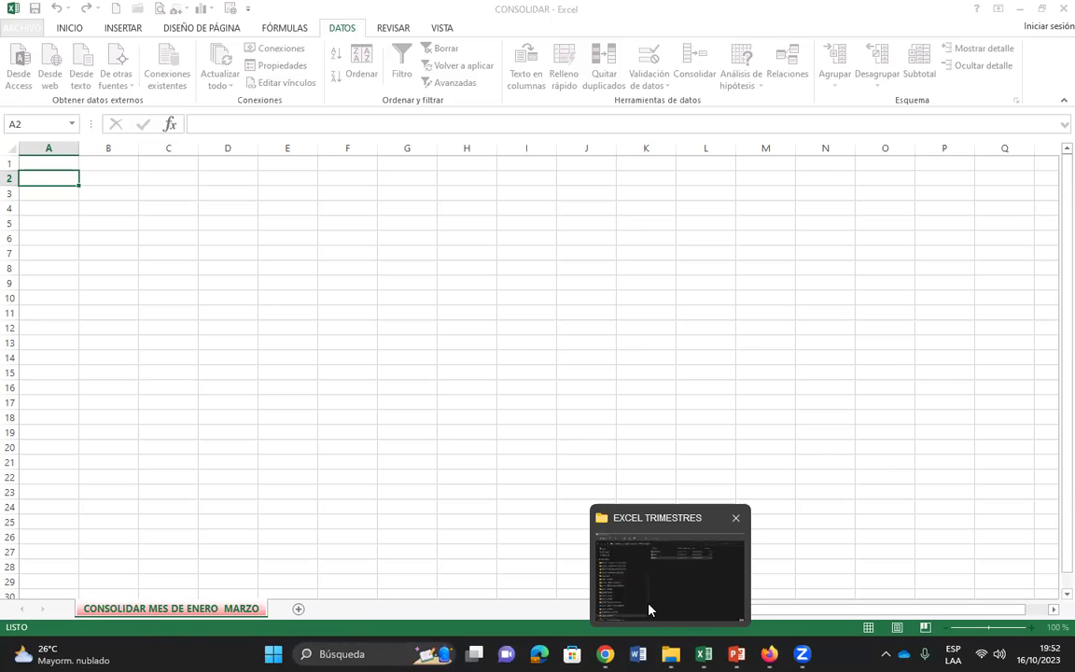
# Open the Consolidar dialog from the DATOS tab with Función left at Suma.
pyautogui.click(651, 610)
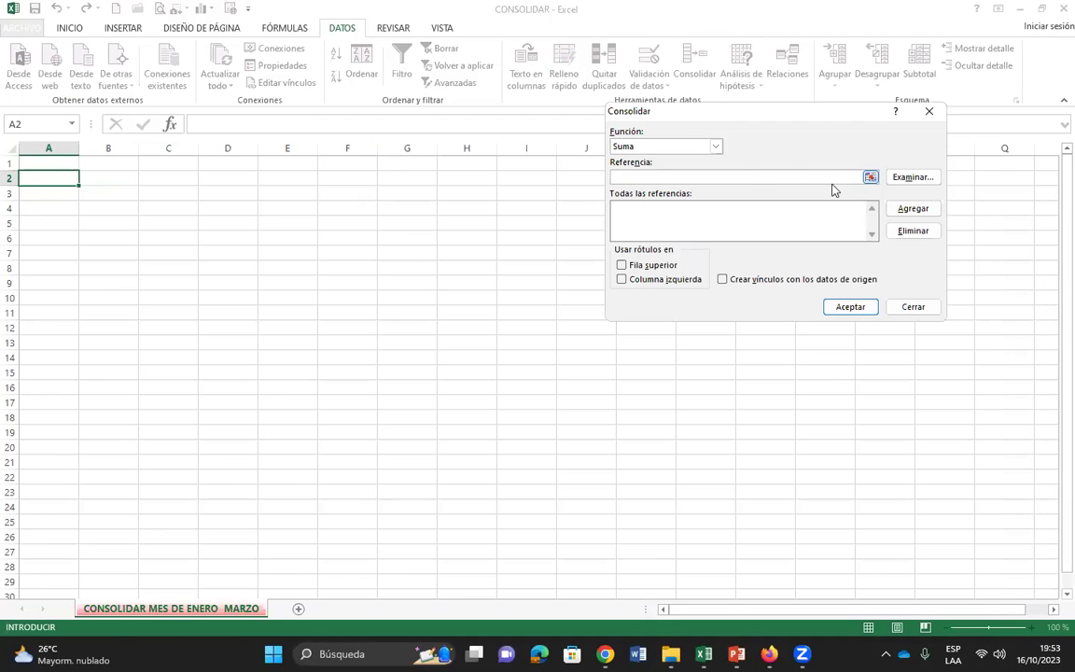
pyautogui.click(930, 112)
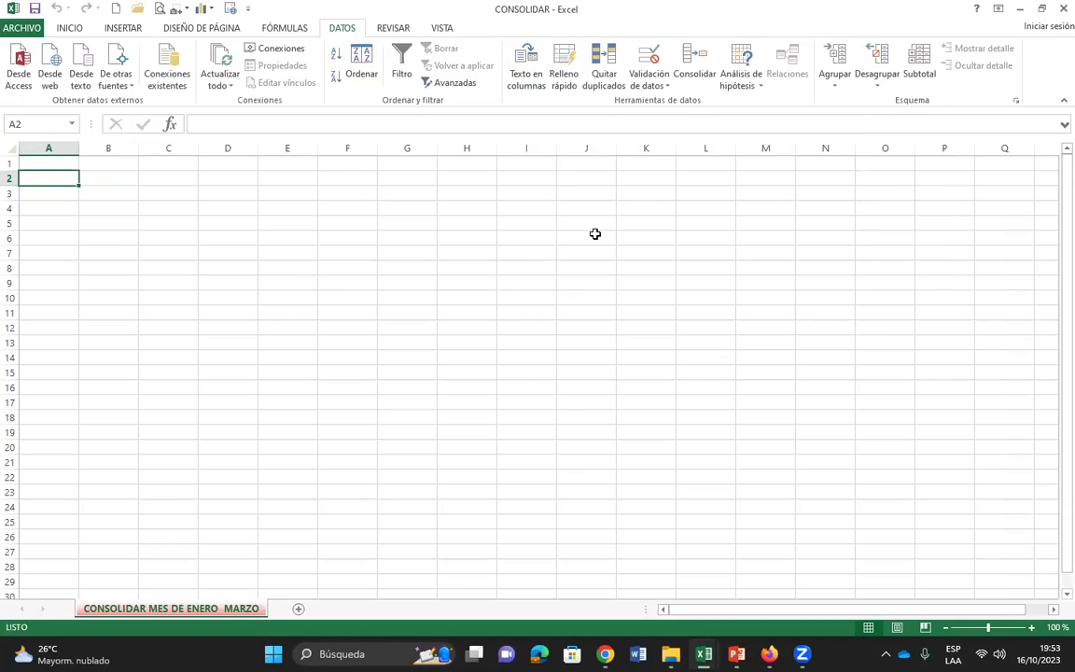
pyautogui.click(694, 61)
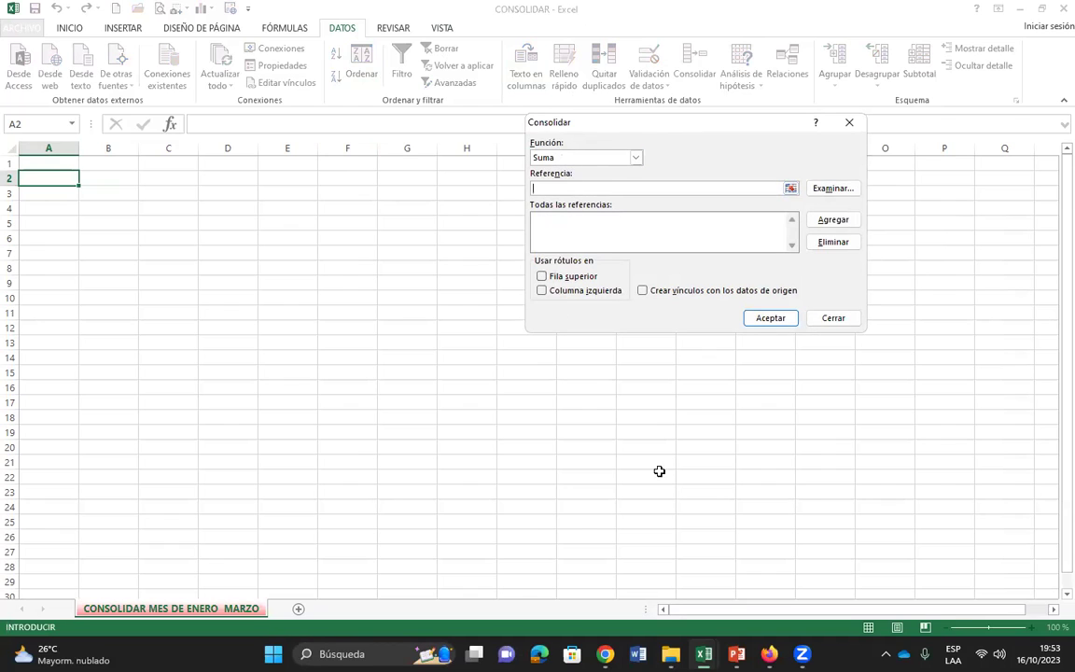
# Add the ENERO sheet's range A4:D23 to the consolidation references and clear the Referencia box.
pyautogui.moveTo(704, 653)
pyautogui.click(703, 523)
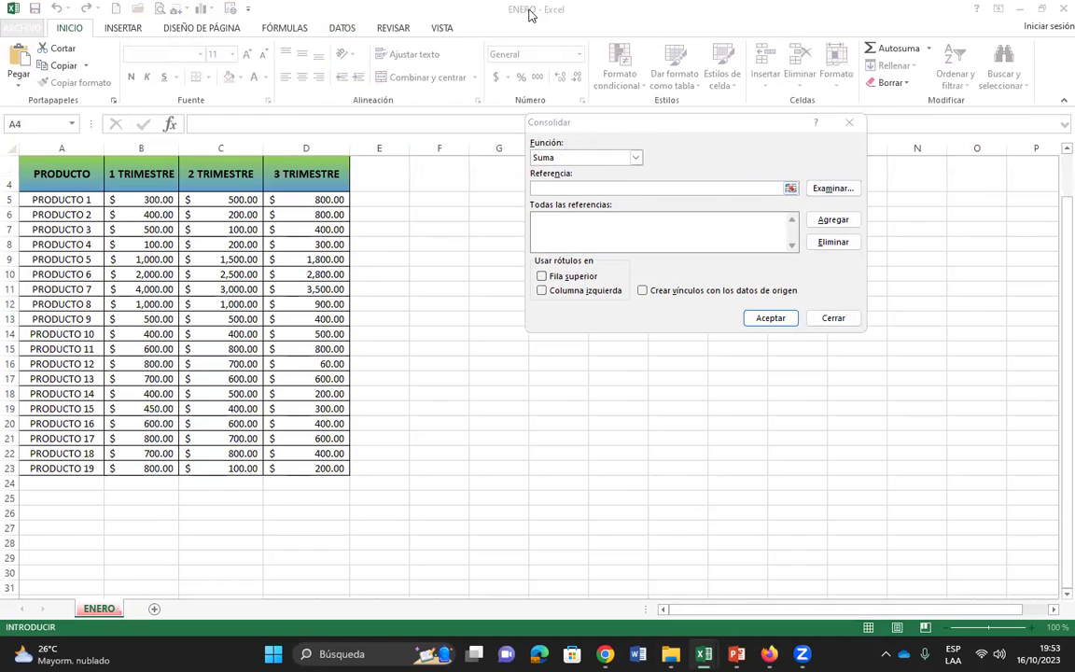
pyautogui.moveTo(52, 174); pyautogui.dragTo(96, 171)
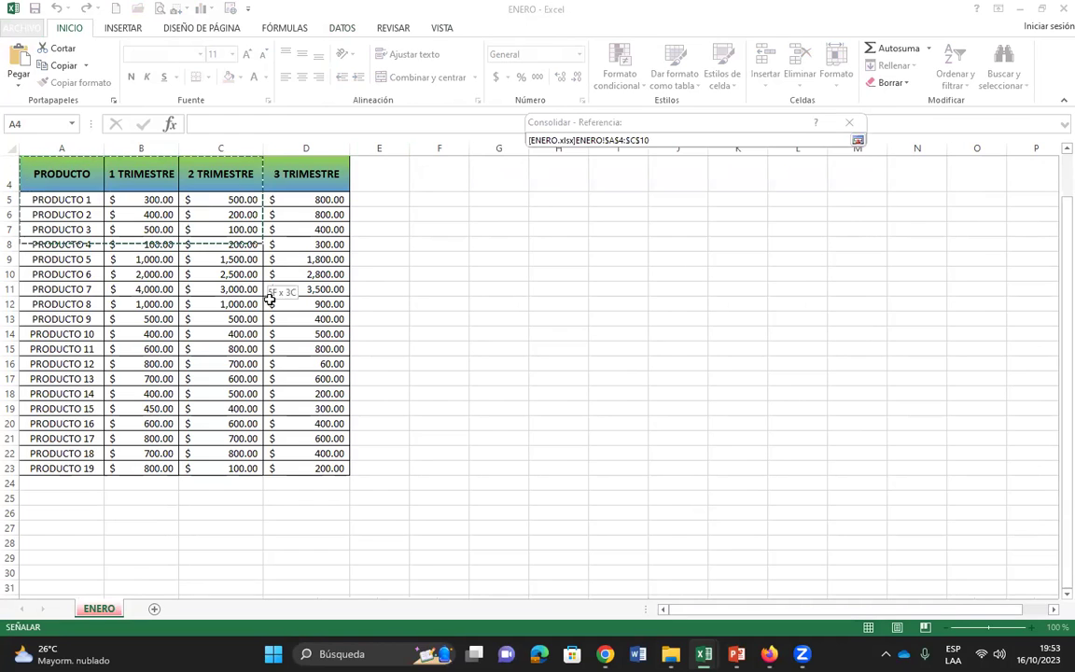
pyautogui.moveTo(96, 171); pyautogui.dragTo(327, 468)
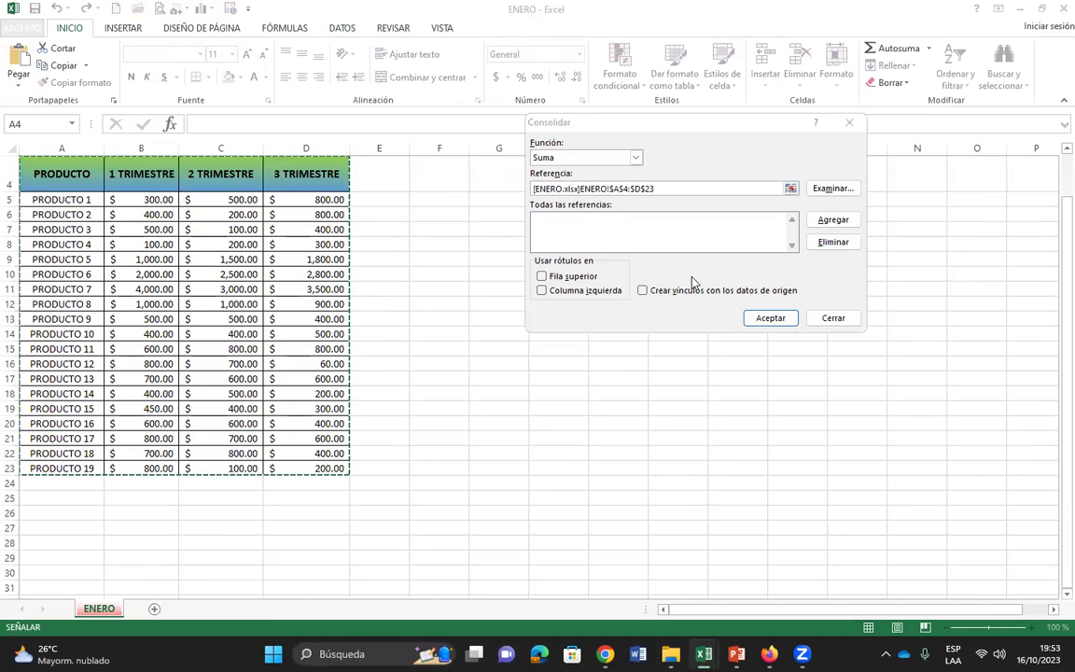
pyautogui.click(833, 225)
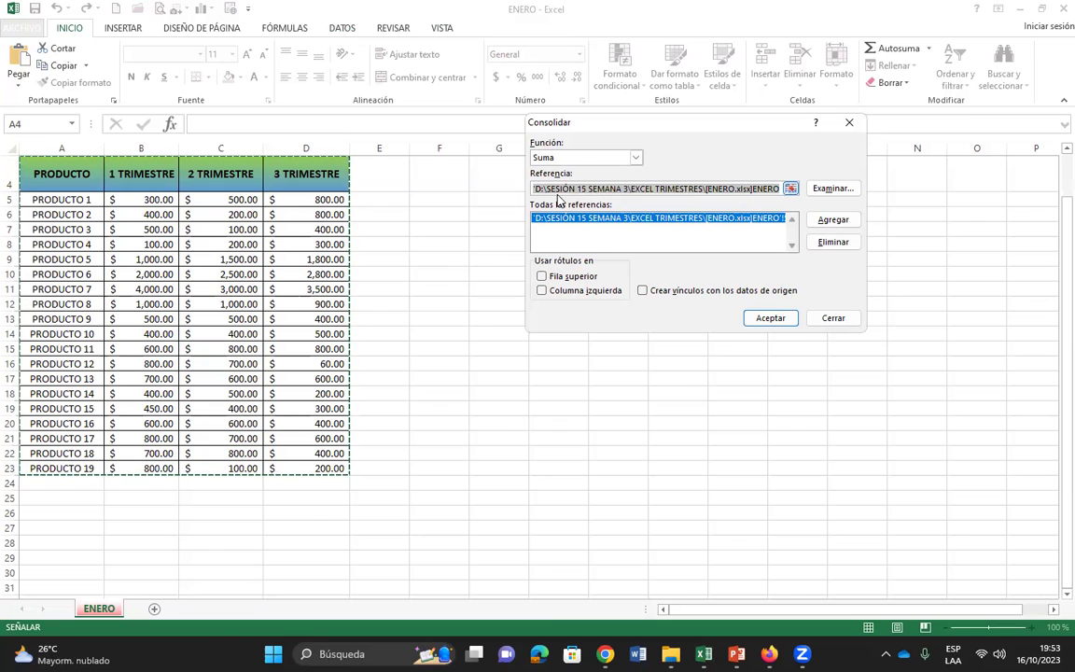
pyautogui.moveTo(534, 189); pyautogui.dragTo(782, 191)
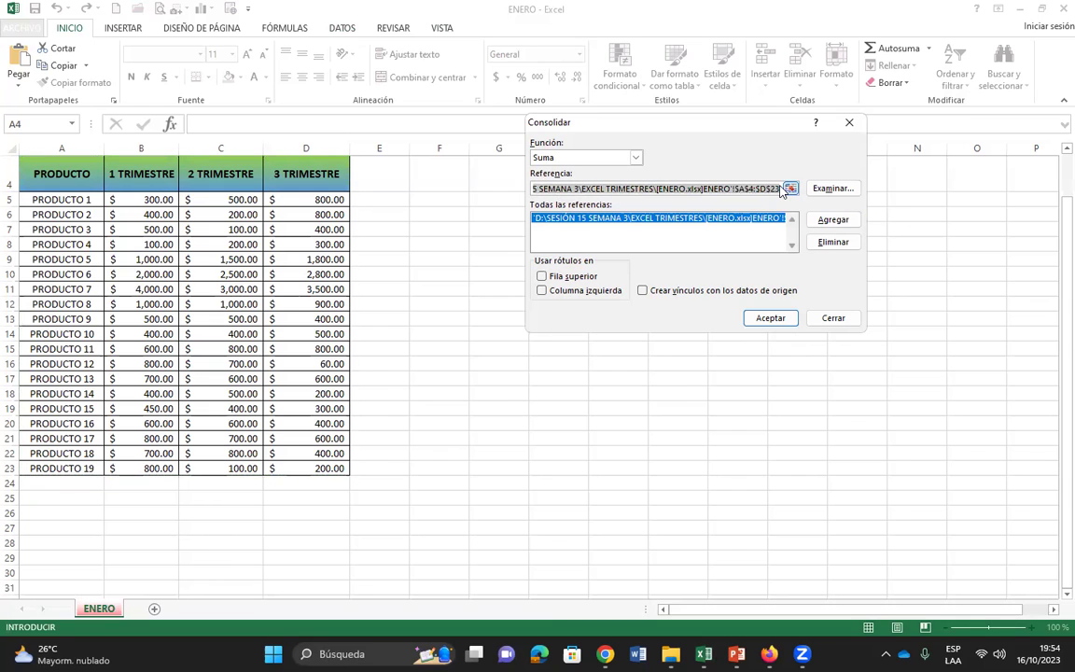
pyautogui.press('Delete')
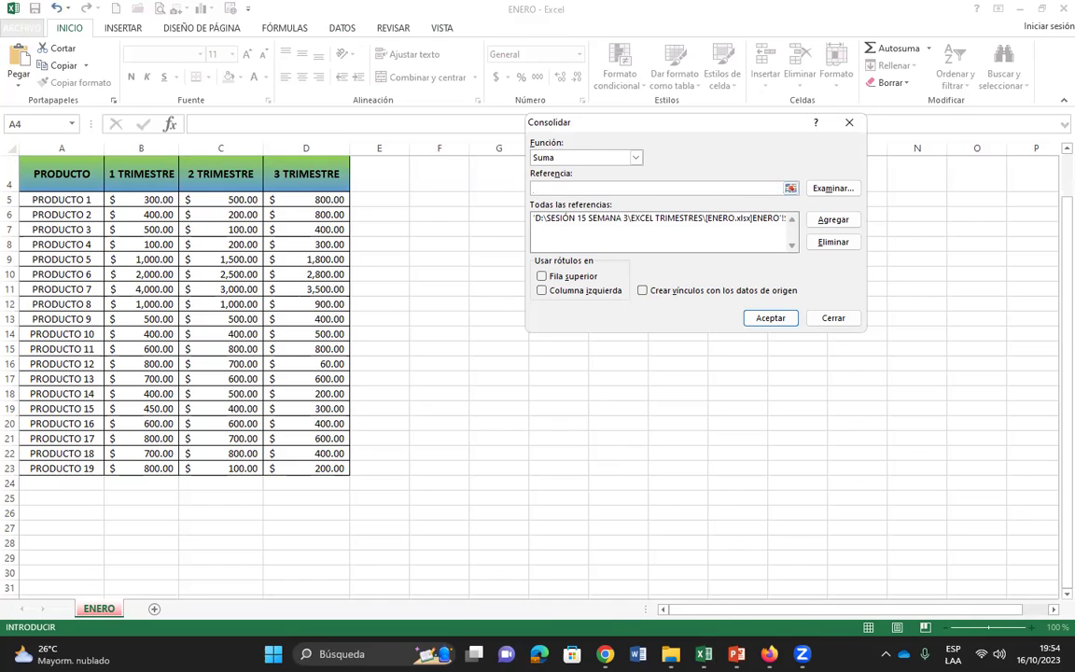
pyautogui.click(704, 654)
# Add MARZO's A4:D23 as the second reference, using Fila superior and Columna izquierda as labels.
pyautogui.click(871, 528)
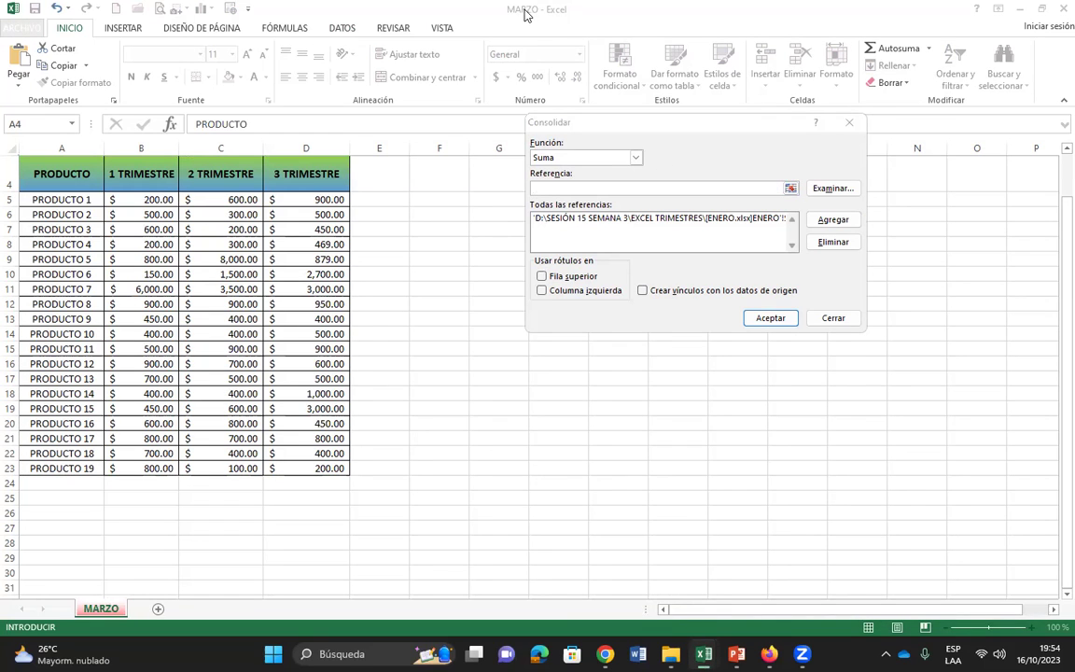
pyautogui.click(710, 188)
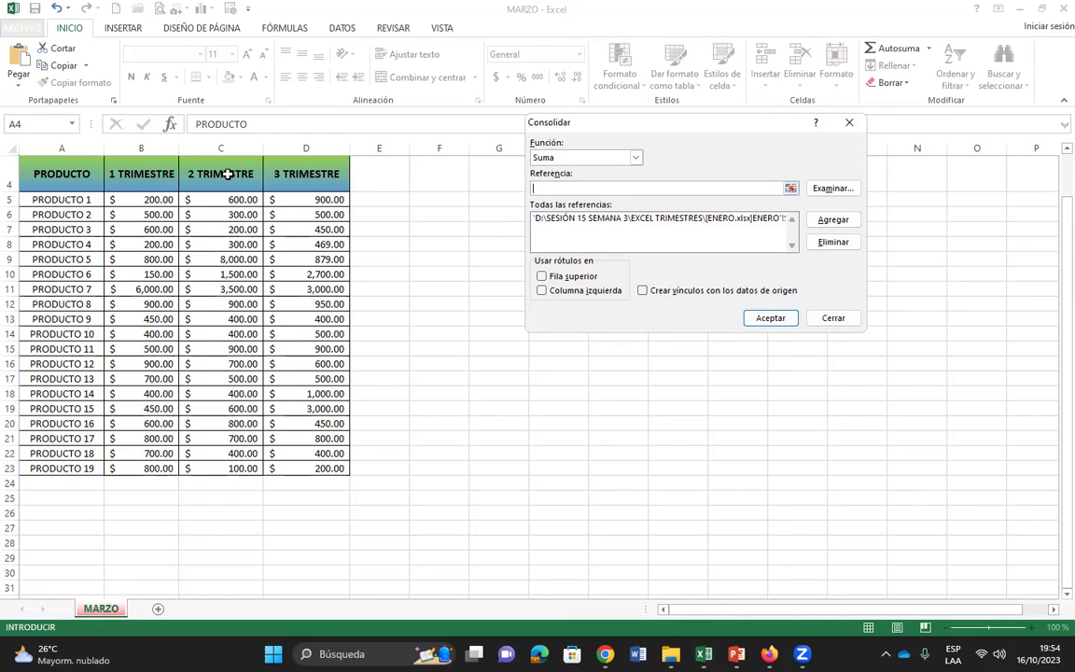
pyautogui.moveTo(41, 173)
pyautogui.mouseDown()
pyautogui.moveTo(342, 455)
pyautogui.moveTo(342, 468)
pyautogui.mouseUp()
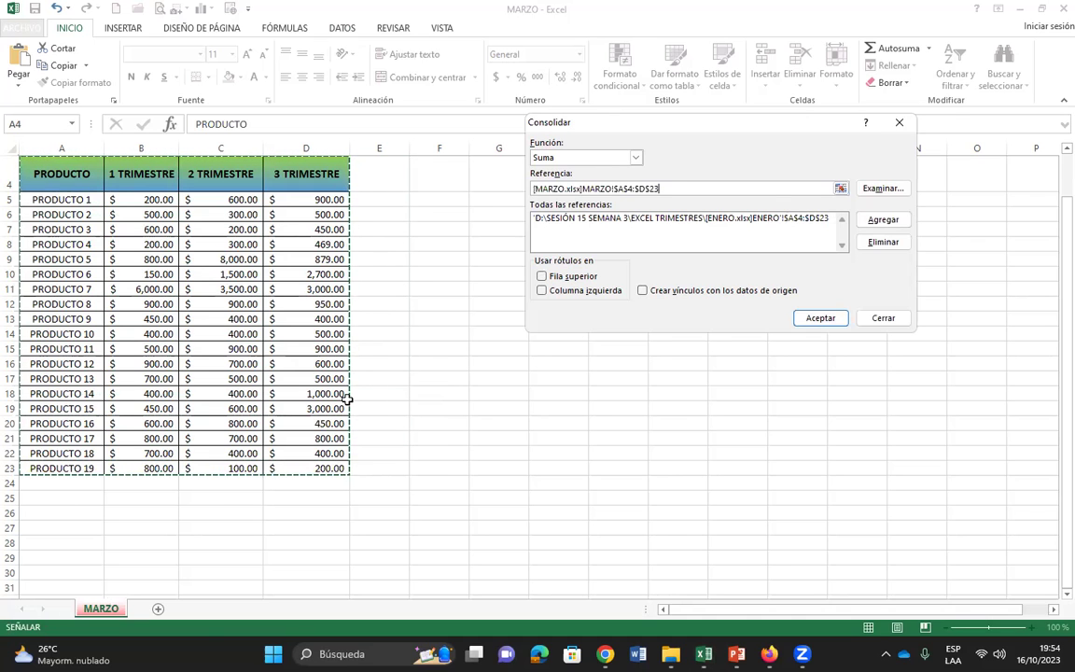
pyautogui.click(883, 221)
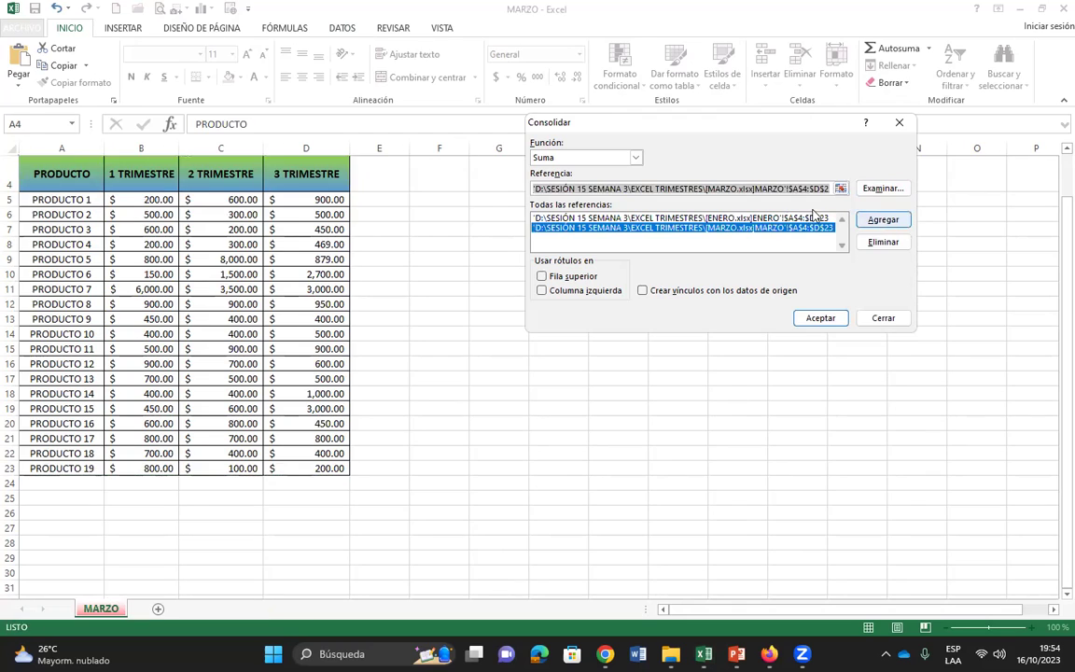
pyautogui.click(542, 277)
pyautogui.click(543, 290)
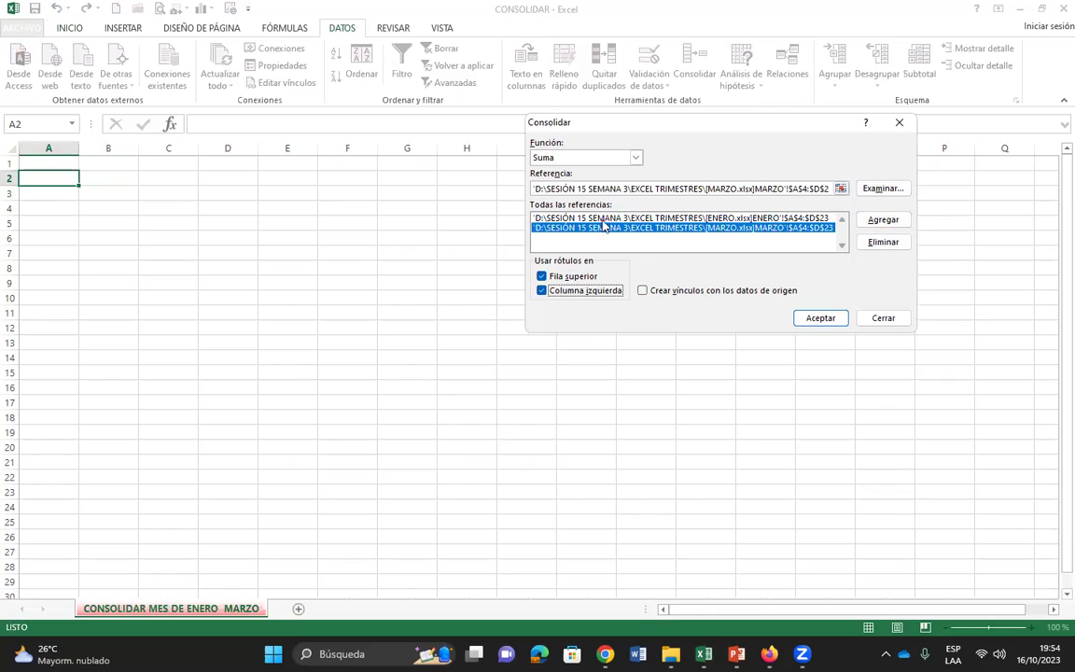
# Turn on Crear vínculos con los datos de origen and run the consolidation.
pyautogui.click(643, 291)
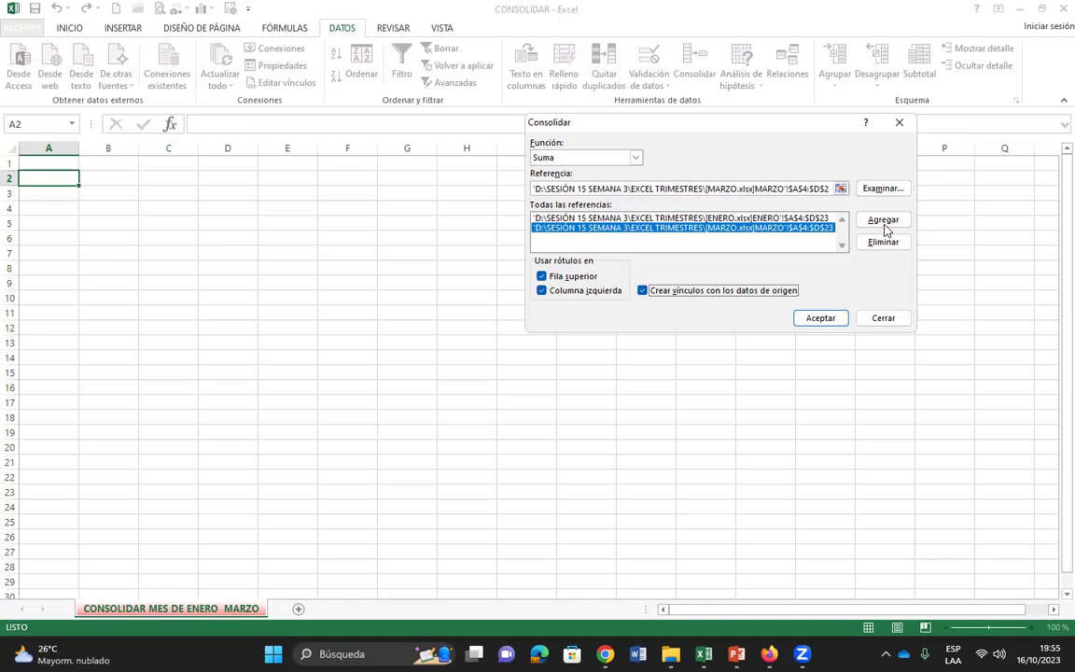
pyautogui.click(820, 317)
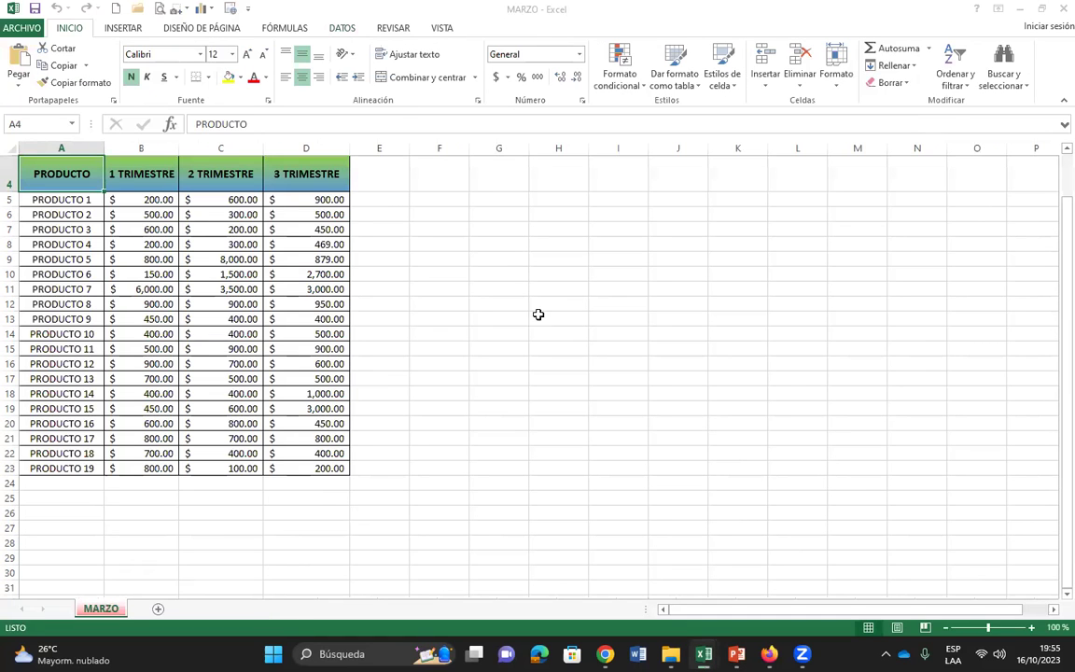
pyautogui.moveTo(704, 655)
pyautogui.moveTo(541, 565)
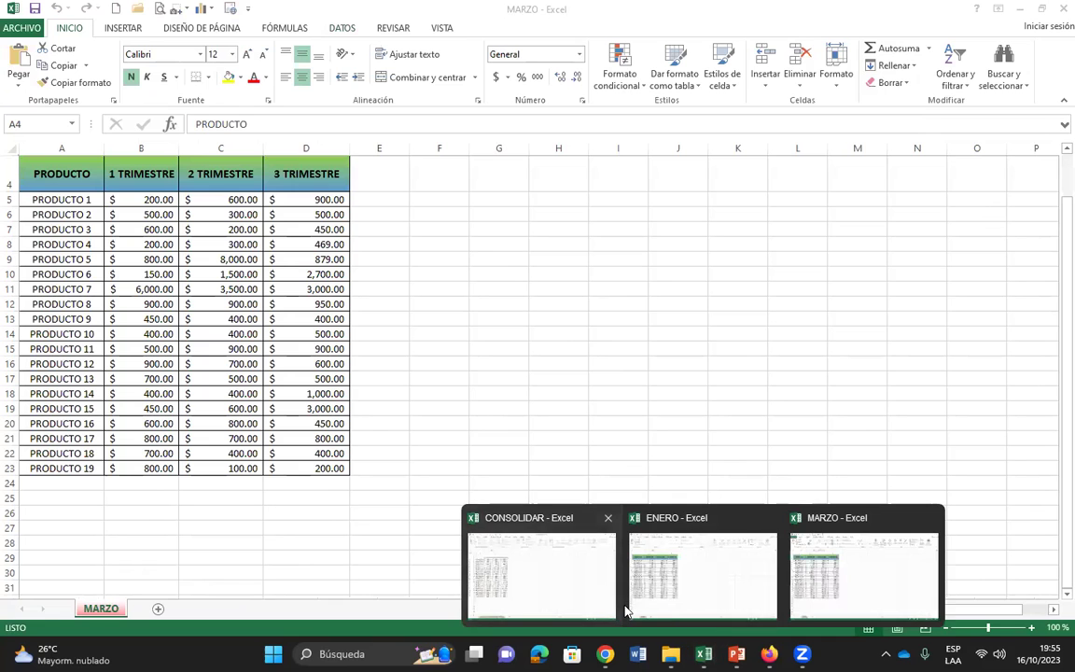
# On CONSOLIDAR, expand the outline to level 2 and collapse it back to level 1.
pyautogui.click(565, 551)
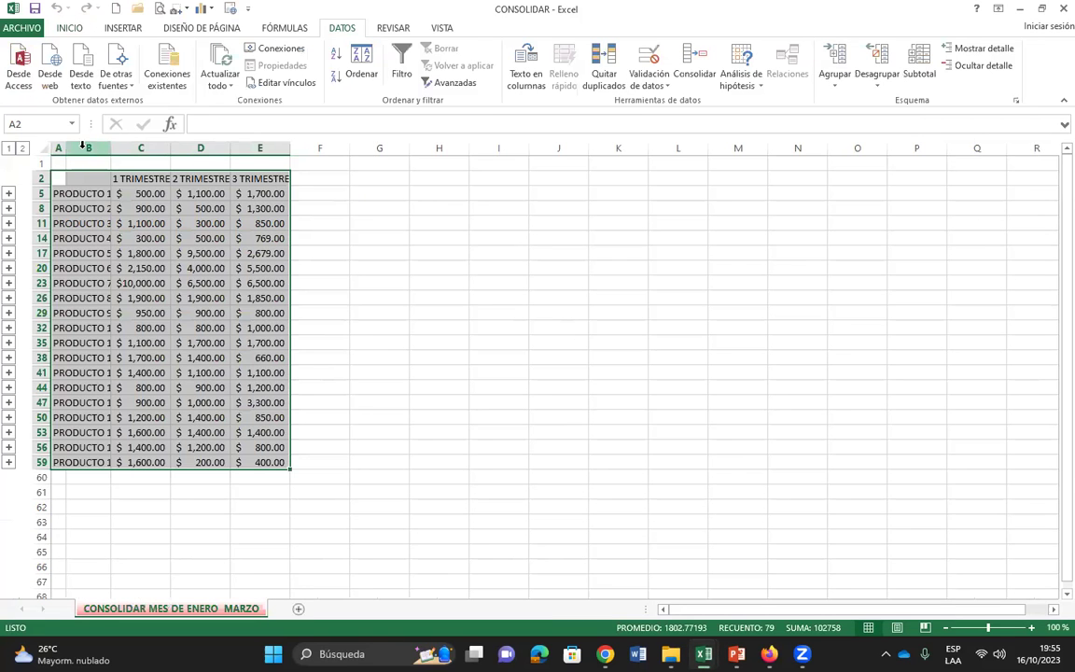
pyautogui.click(395, 338)
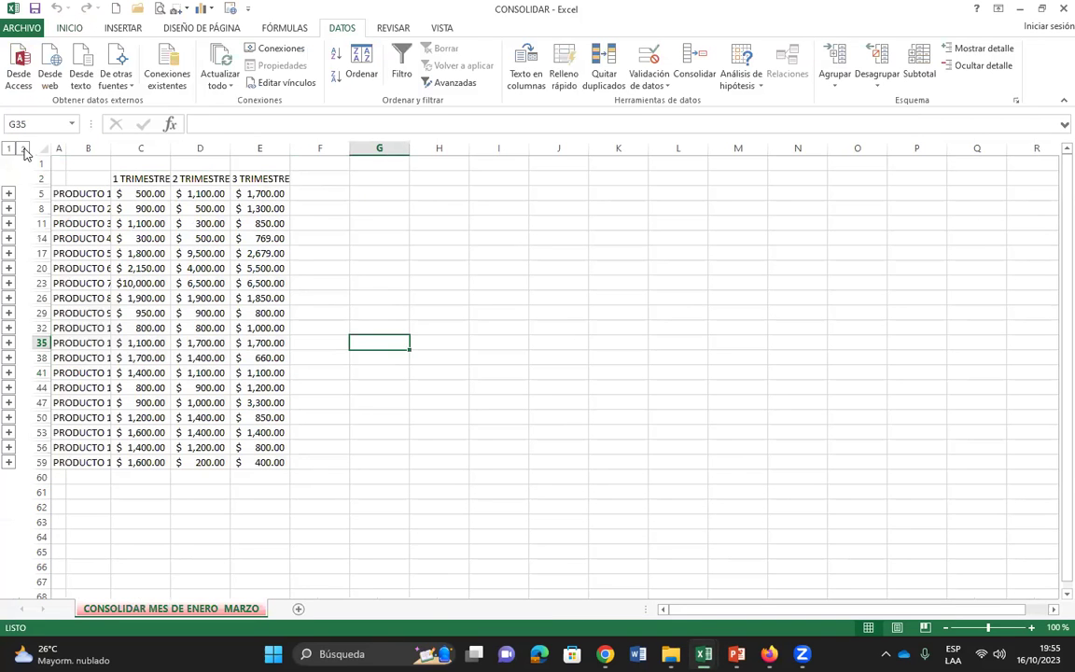
pyautogui.click(22, 147)
pyautogui.click(8, 148)
# Inspect the SUMA total formulas in C5:E5 and C59:E59, ending on the 1 TRIMESTRE header.
pyautogui.click(142, 194)
pyautogui.click(204, 194)
pyautogui.click(266, 194)
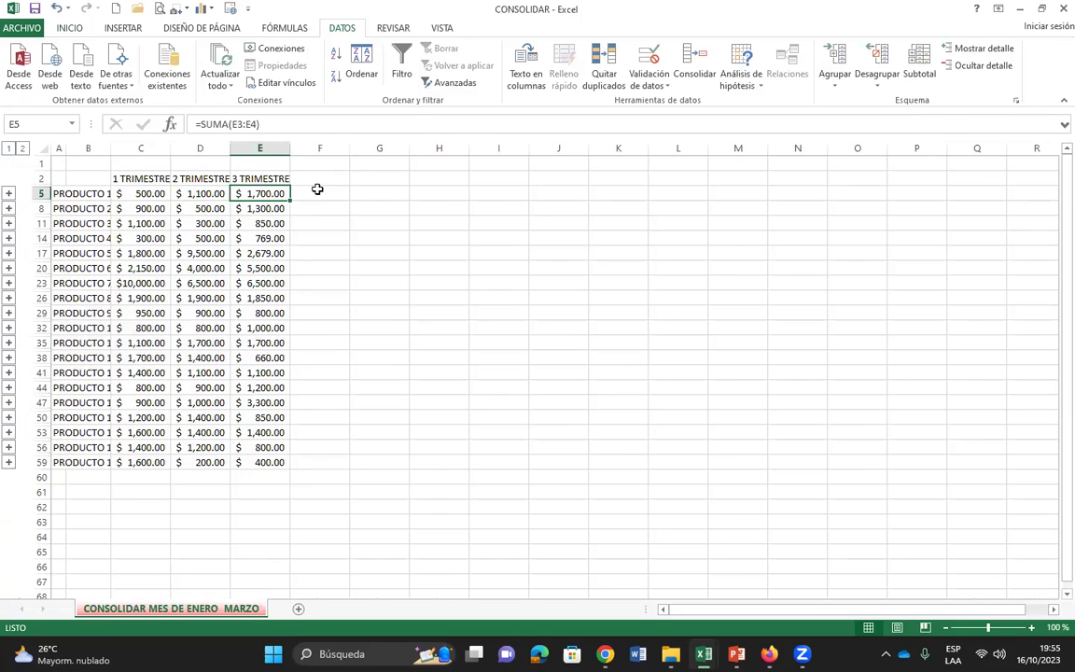
pyautogui.click(140, 462)
pyautogui.click(228, 462)
pyautogui.click(269, 462)
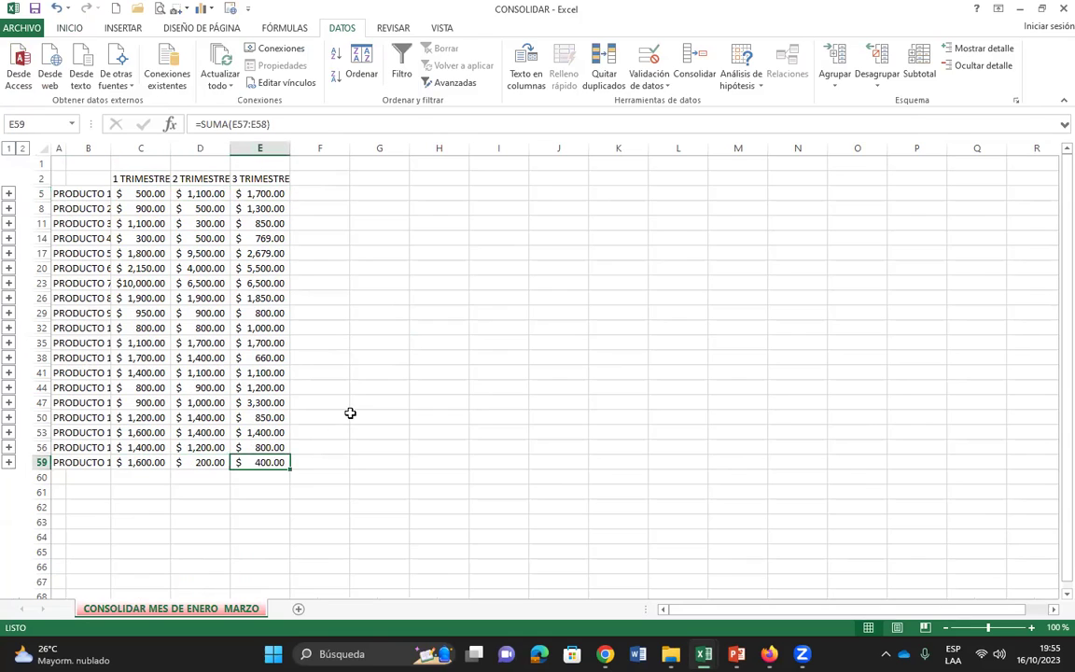
pyautogui.click(140, 178)
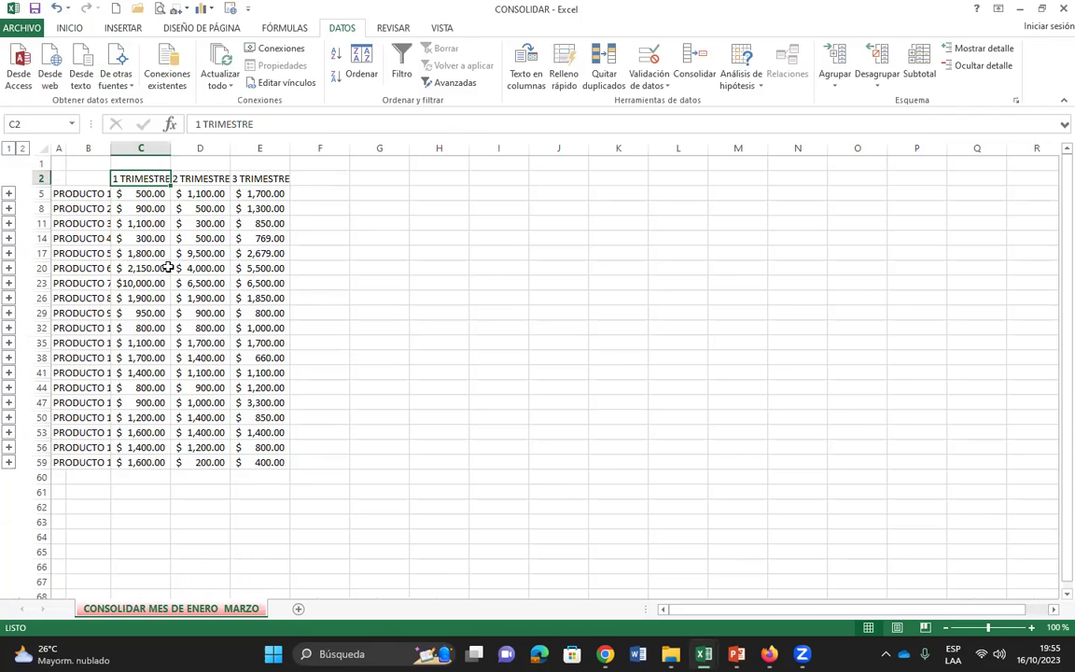
pyautogui.moveTo(704, 654)
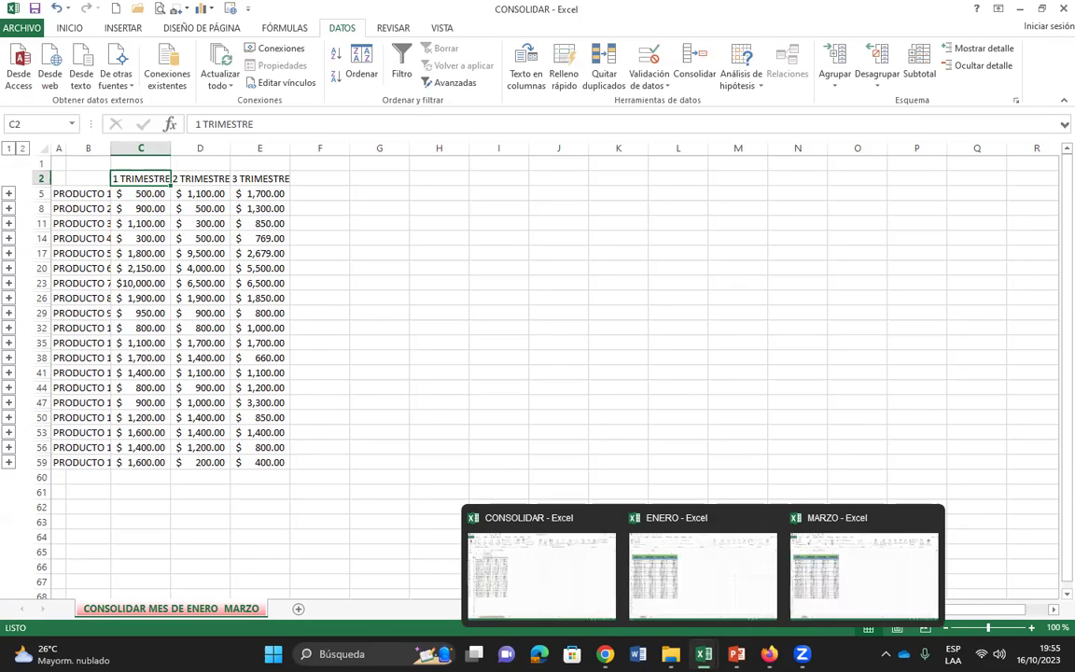
# Set ENERO's PRODUCTO 1 value in B5 to 900 and confirm CONSOLIDAR's C5 total becomes $1,100.00.
pyautogui.click(654, 561)
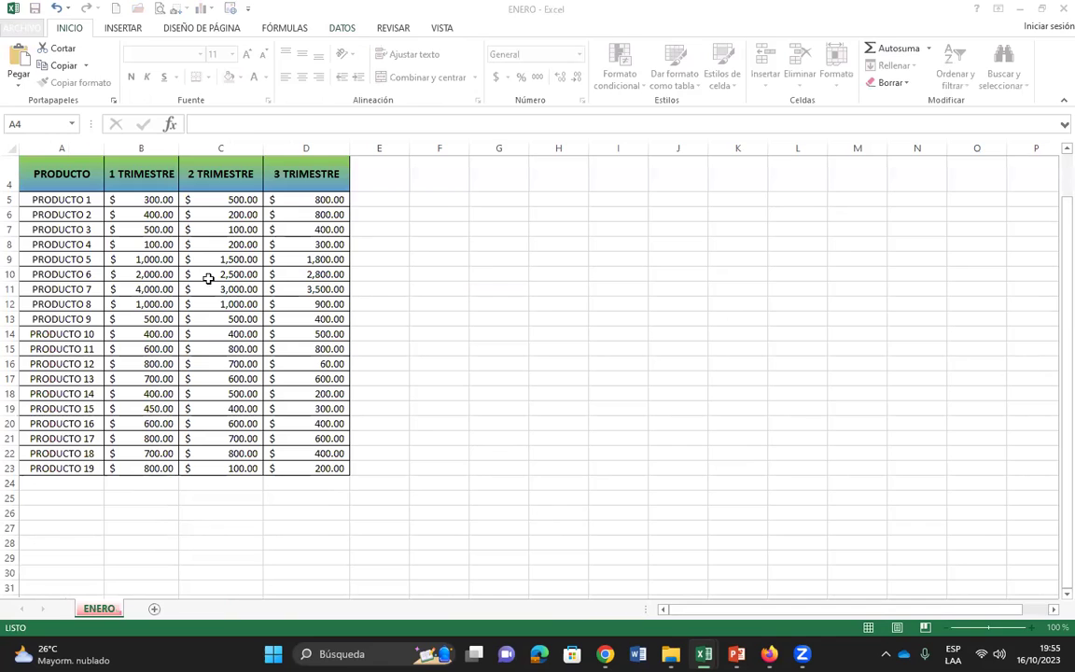
pyautogui.click(141, 200)
pyautogui.write('900')
pyautogui.click(379, 244)
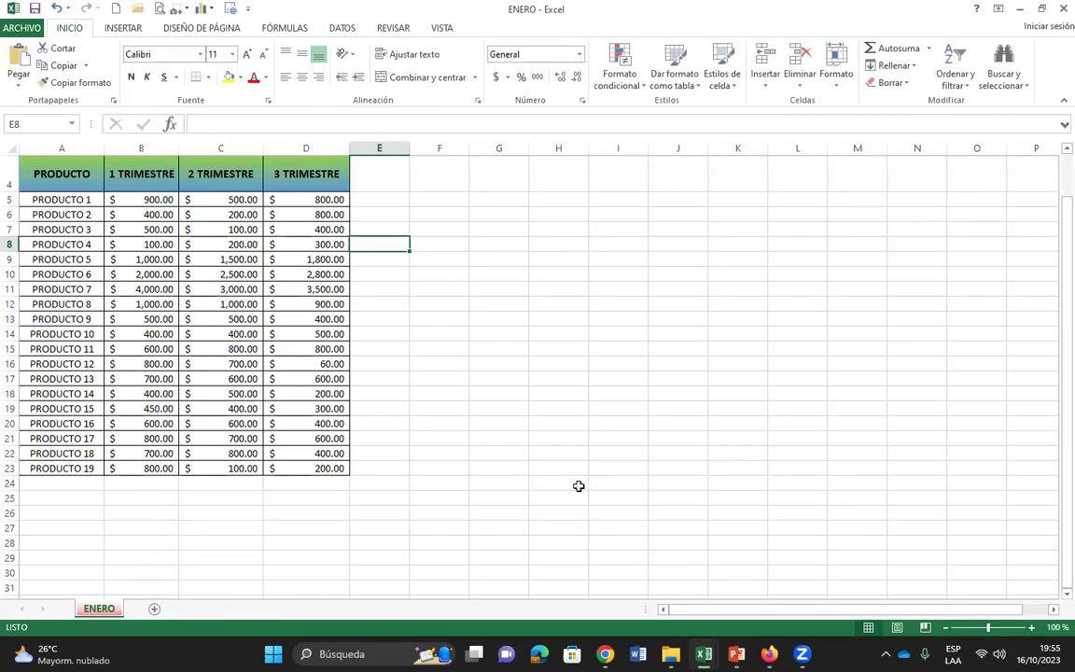
pyautogui.moveTo(704, 654)
pyautogui.click(560, 551)
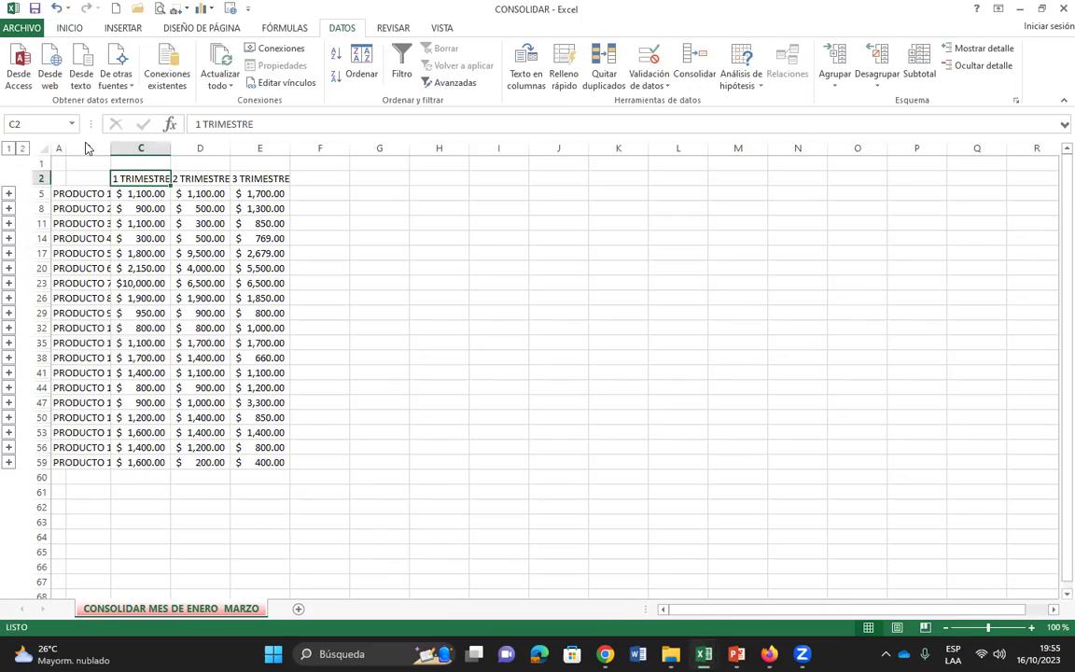
pyautogui.click(133, 194)
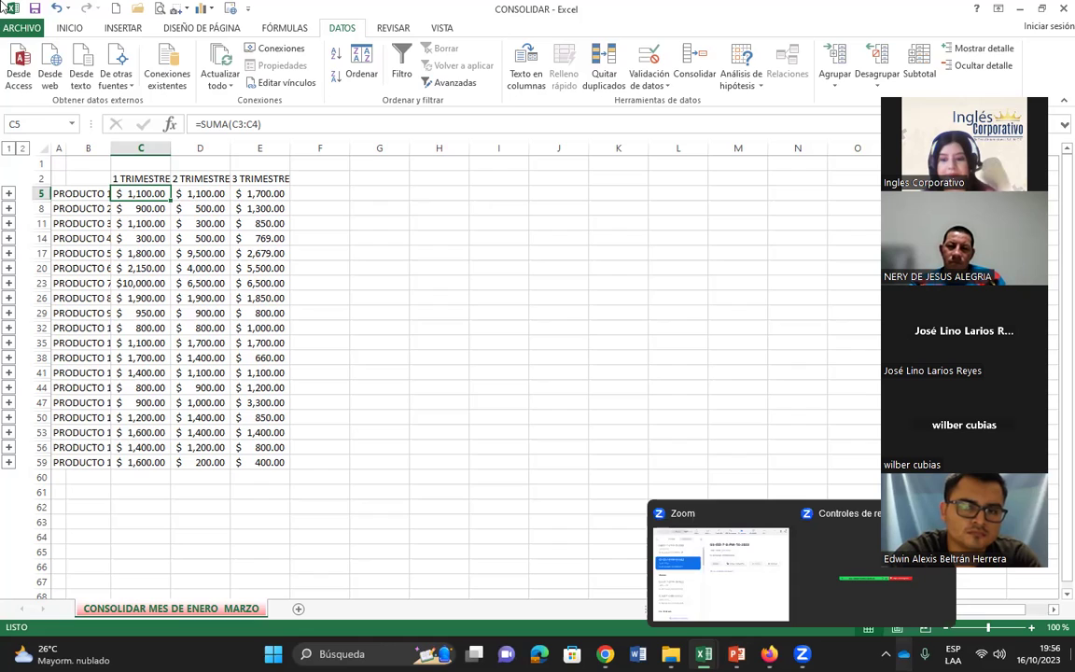
pyautogui.click(666, 534)
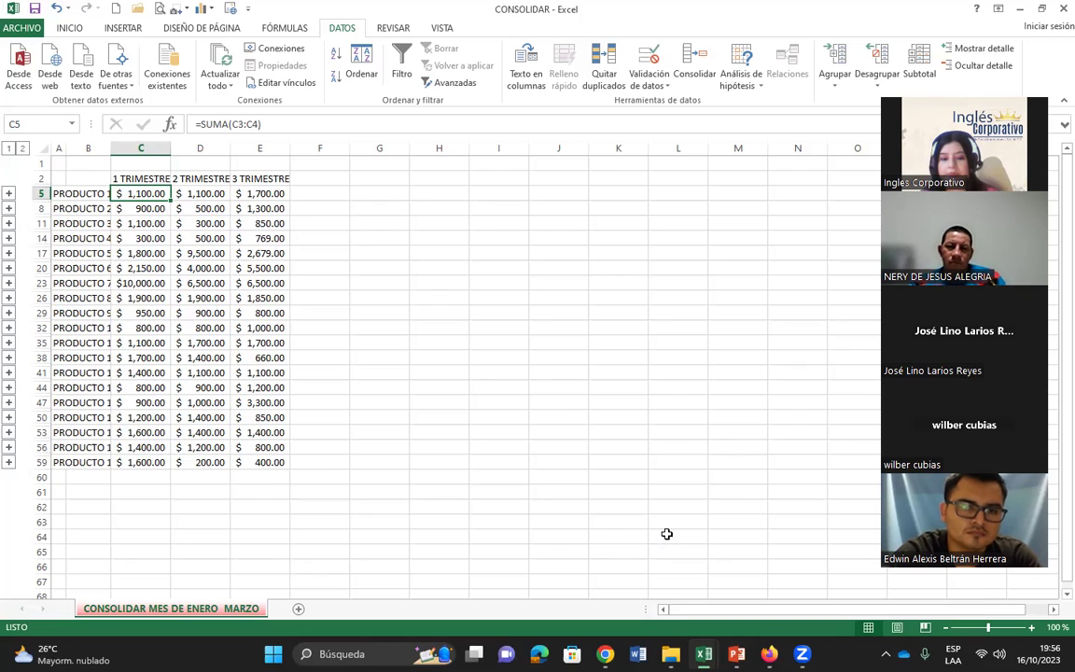